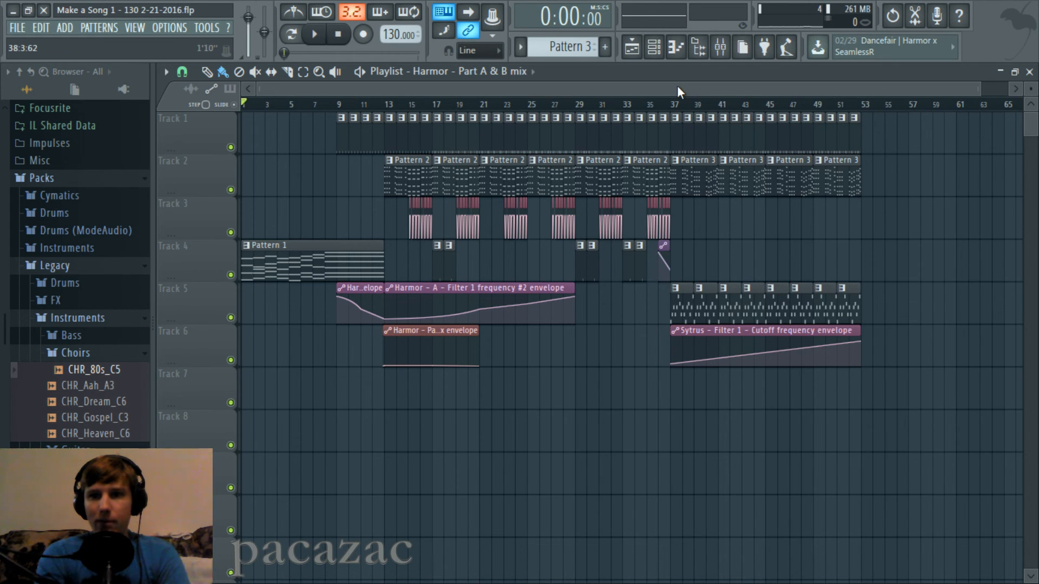
# Step: Switch the memory usage readout to show available memory, and set it back to show used memory
pyautogui.click(856, 8)
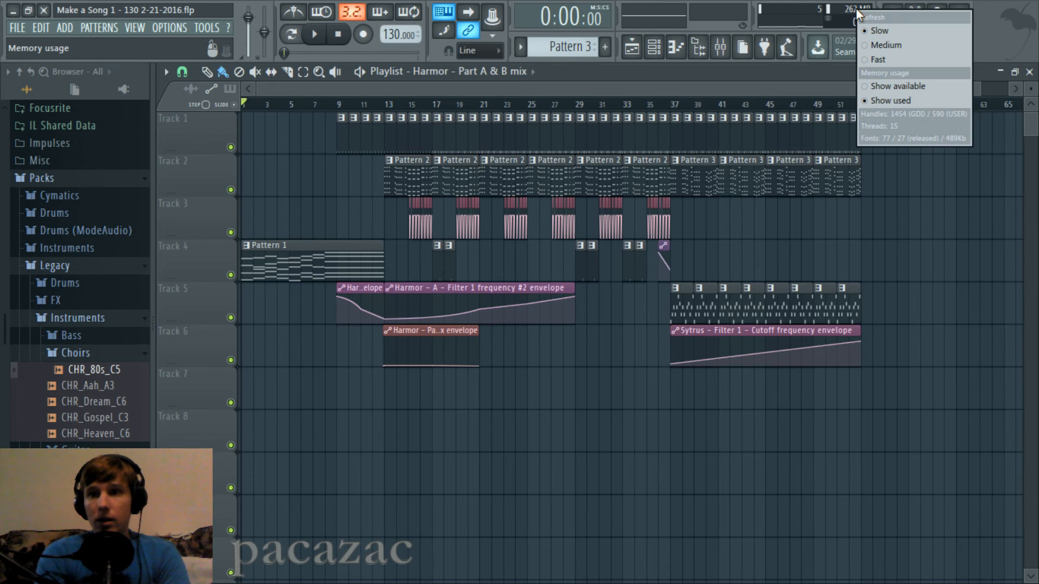
pyautogui.click(869, 85)
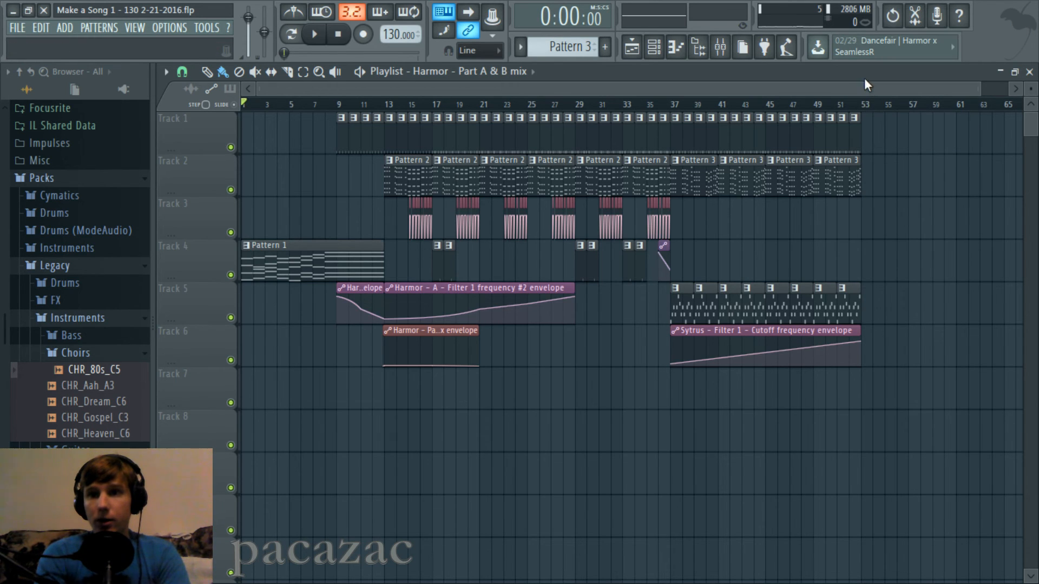
pyautogui.click(853, 15)
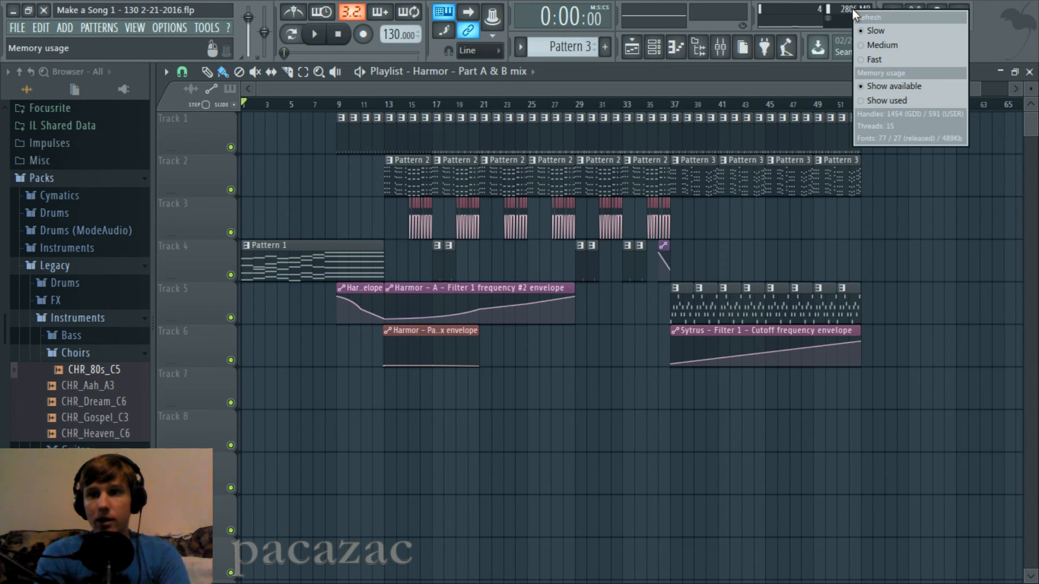
pyautogui.click(879, 96)
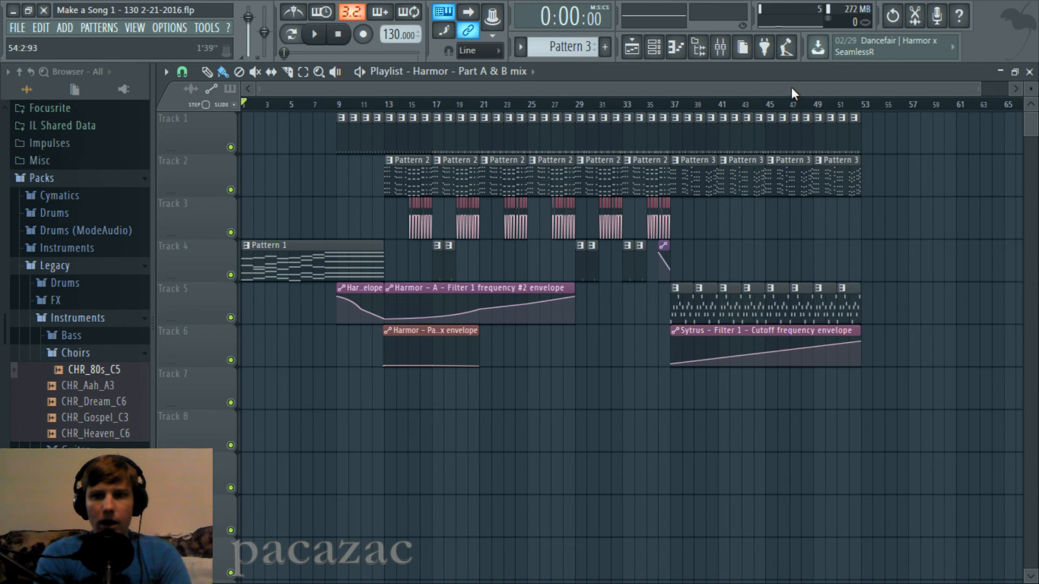
# Step: Open the mixer to view the insert tracks and the master effects, and close it to return to the playlist
pyautogui.moveTo(982, 93); pyautogui.dragTo(935, 82)
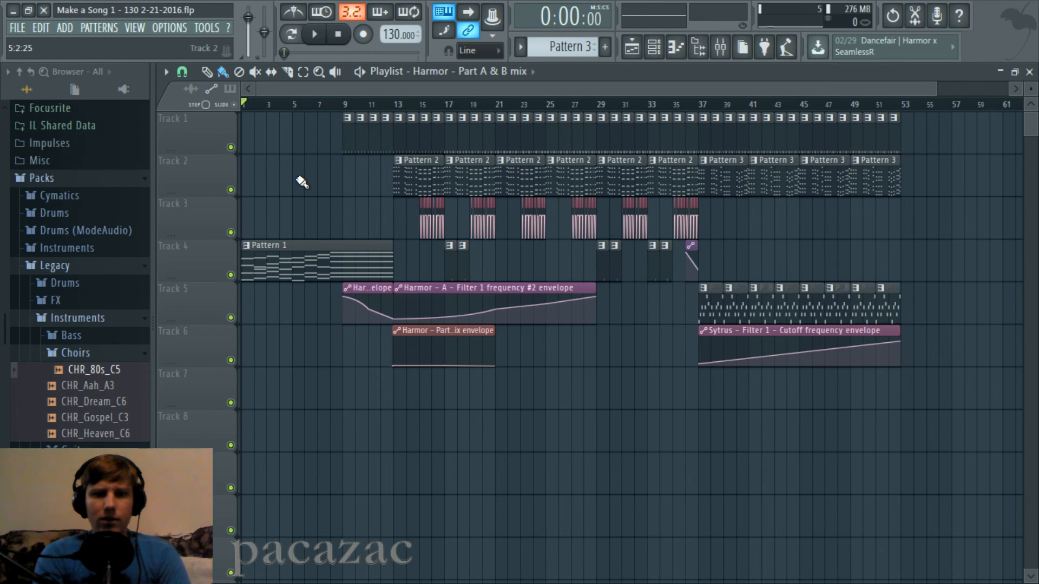
pyautogui.click(720, 49)
pyautogui.click(720, 53)
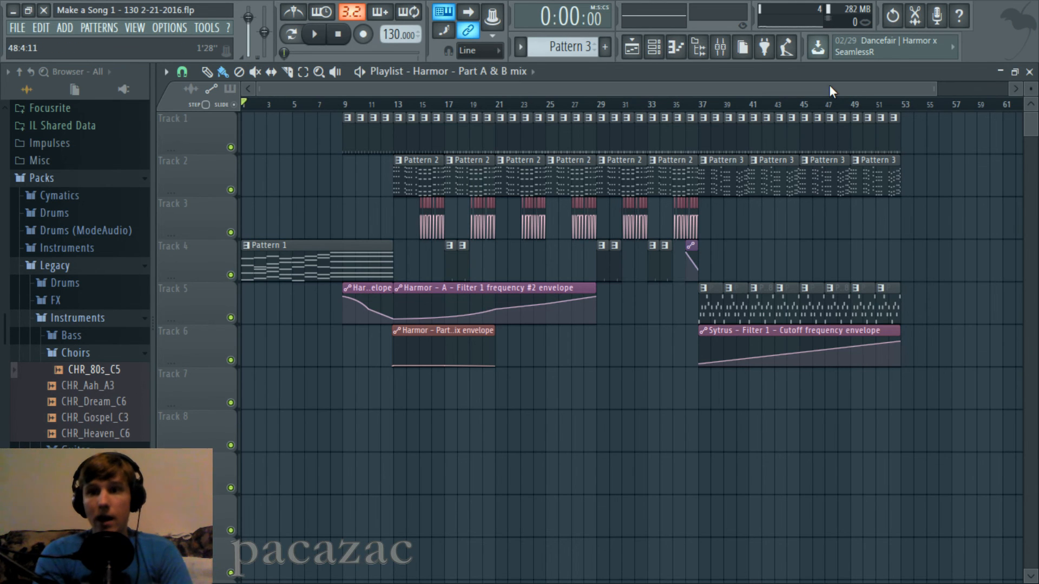
pyautogui.click(722, 50)
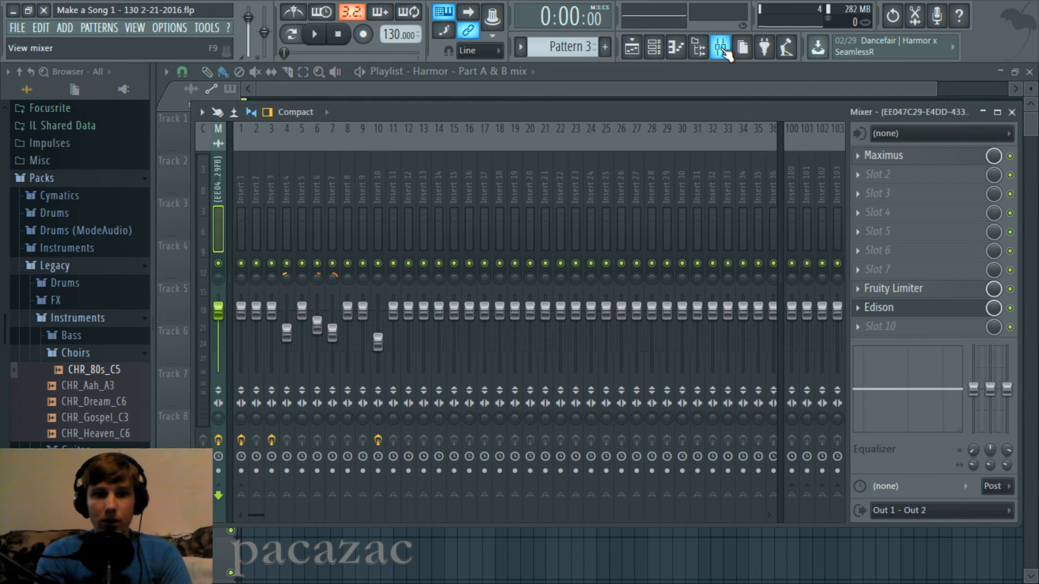
pyautogui.click(725, 50)
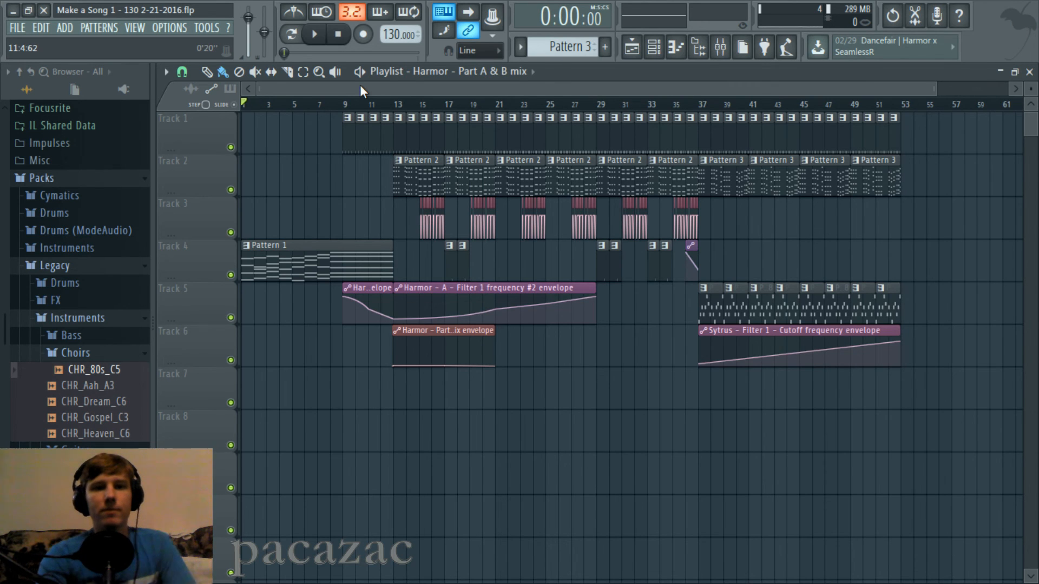
# Step: Play the whole arrangement from the start to its end near bar 53, and stop playback
pyautogui.click(315, 34)
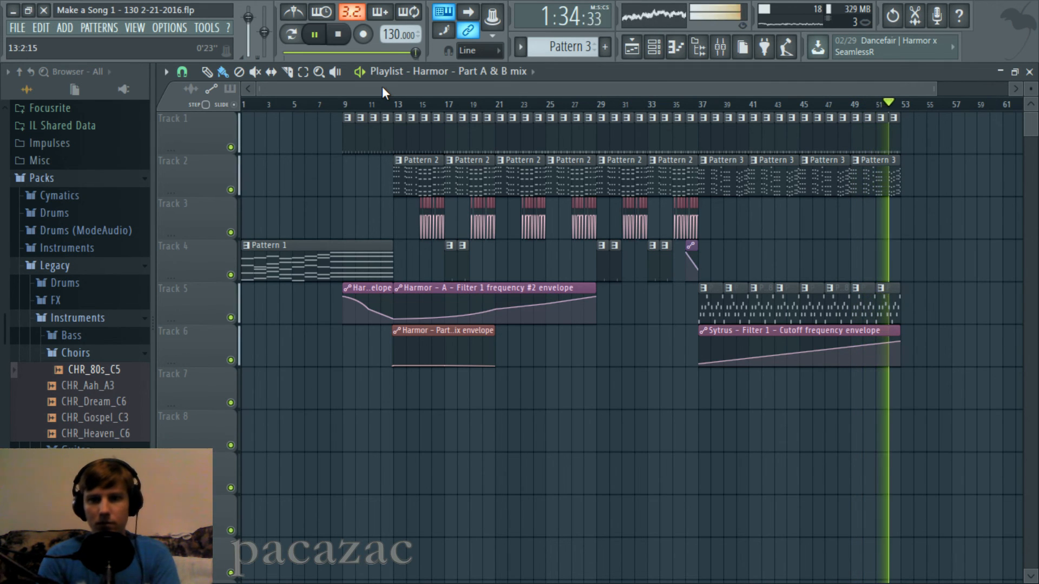
pyautogui.press('space')
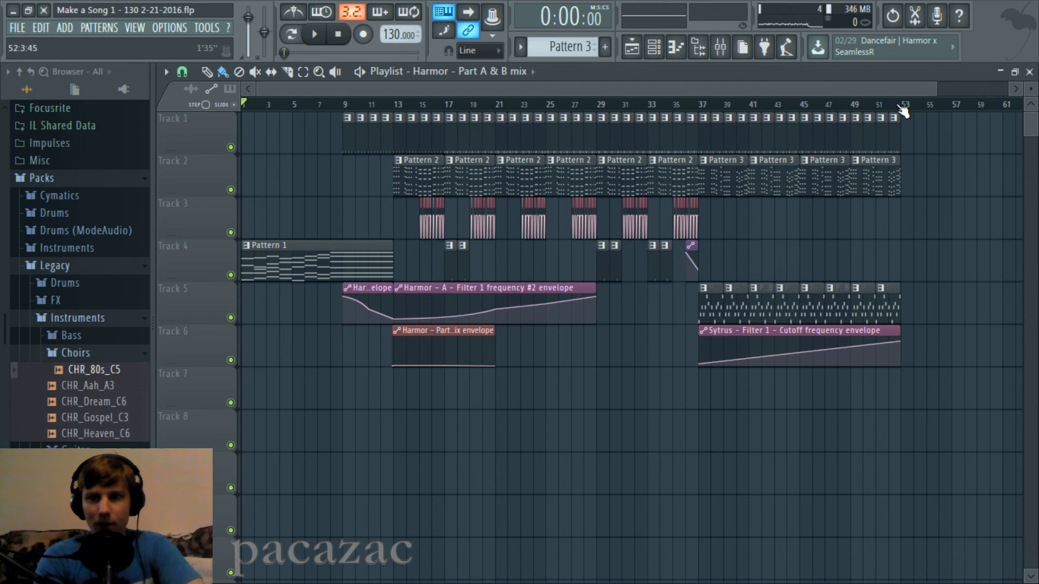
pyautogui.moveTo(931, 92); pyautogui.dragTo(898, 90)
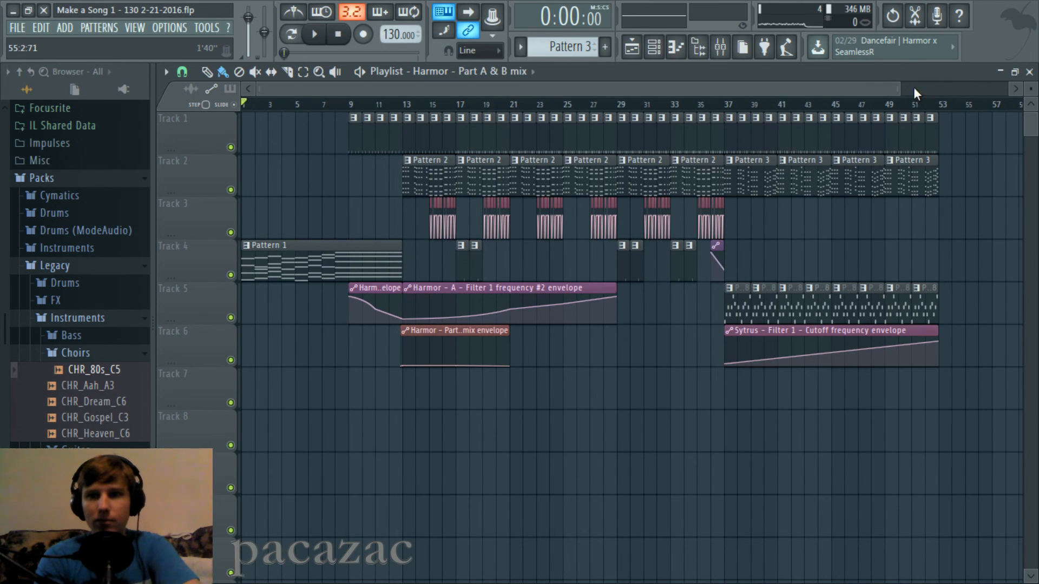
pyautogui.moveTo(896, 86); pyautogui.dragTo(945, 86)
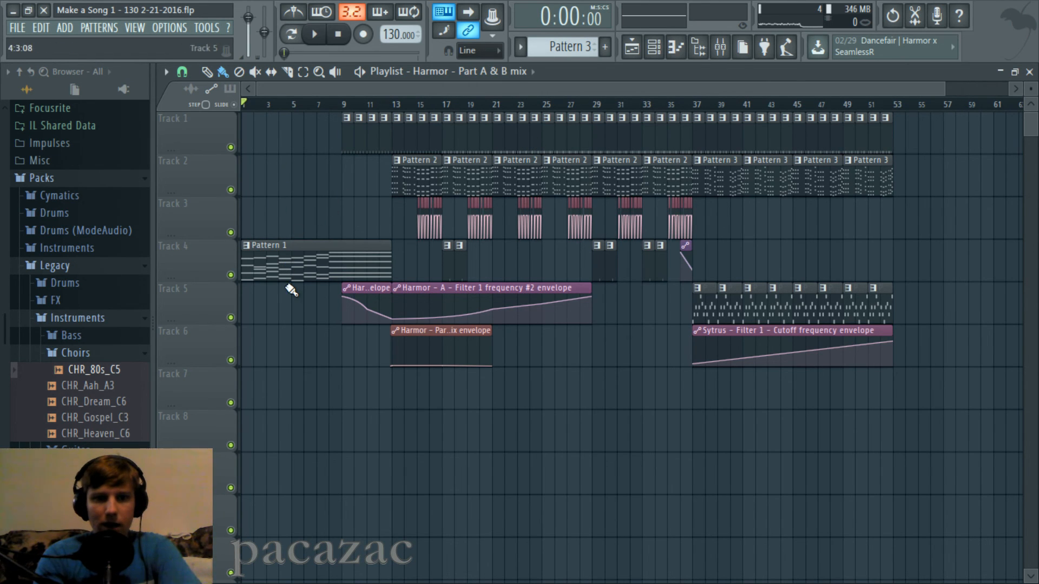
# Step: Open the Pattern 1 clip from Track 4 in the piano roll and examine its Harmor chords across bars 1 to 12
pyautogui.doubleClick(300, 257)
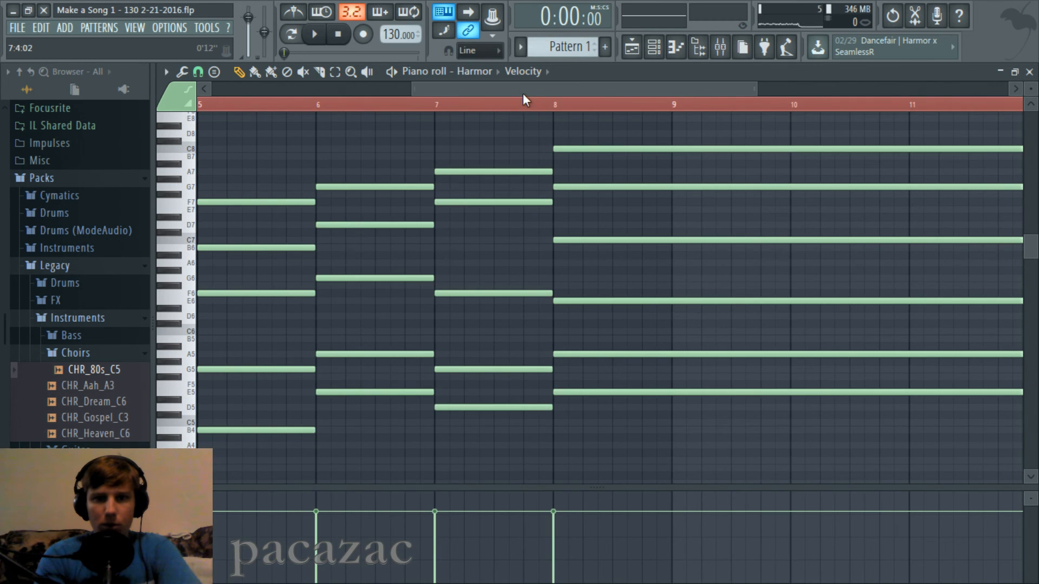
pyautogui.moveTo(523, 95); pyautogui.dragTo(266, 78)
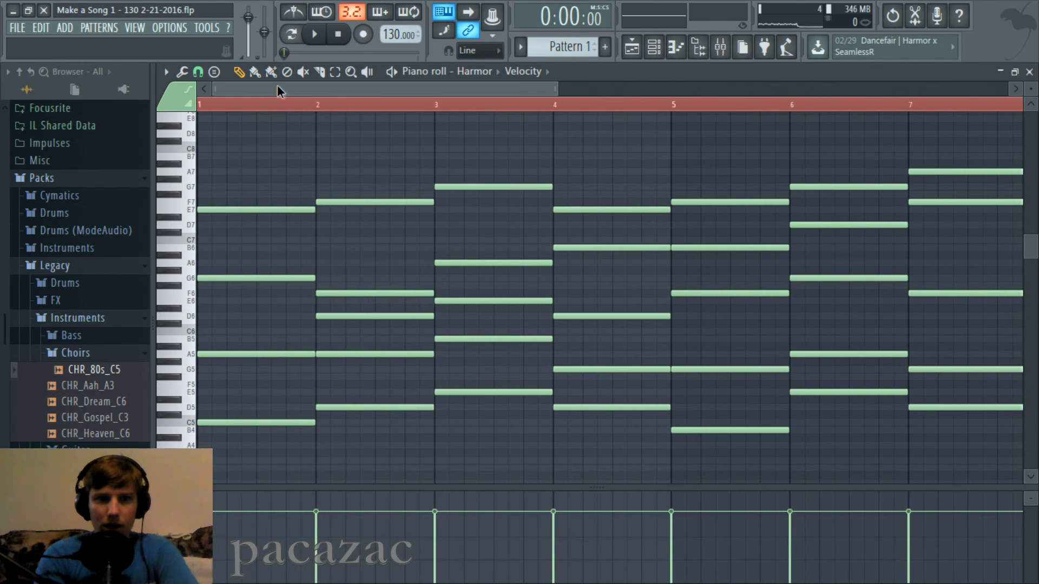
pyautogui.moveTo(557, 90); pyautogui.dragTo(952, 141)
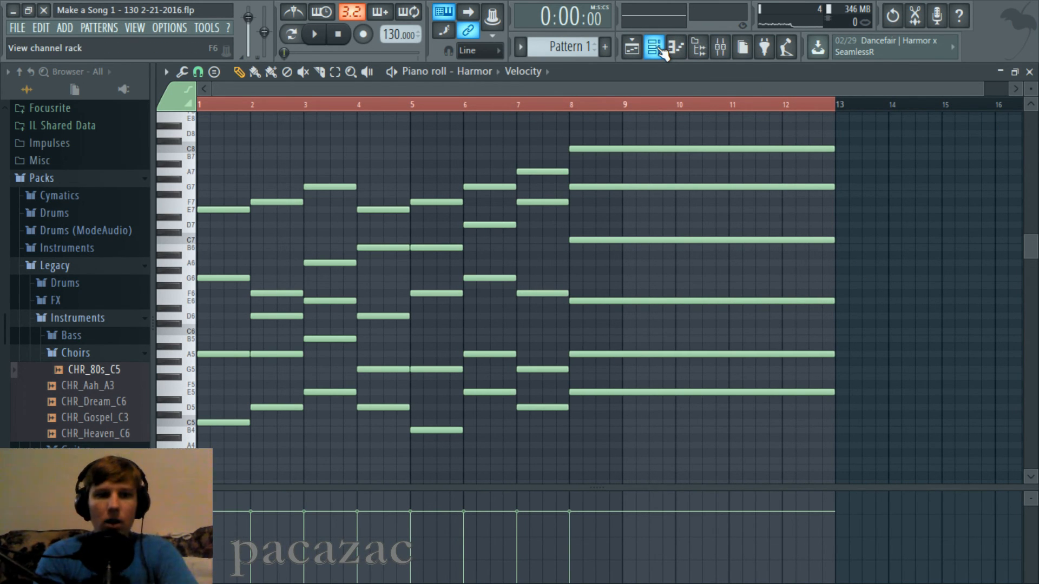
# Step: Open the Harmor instrument of Pattern 1 and compare its part A and part B settings, ending on part A
pyautogui.click(655, 47)
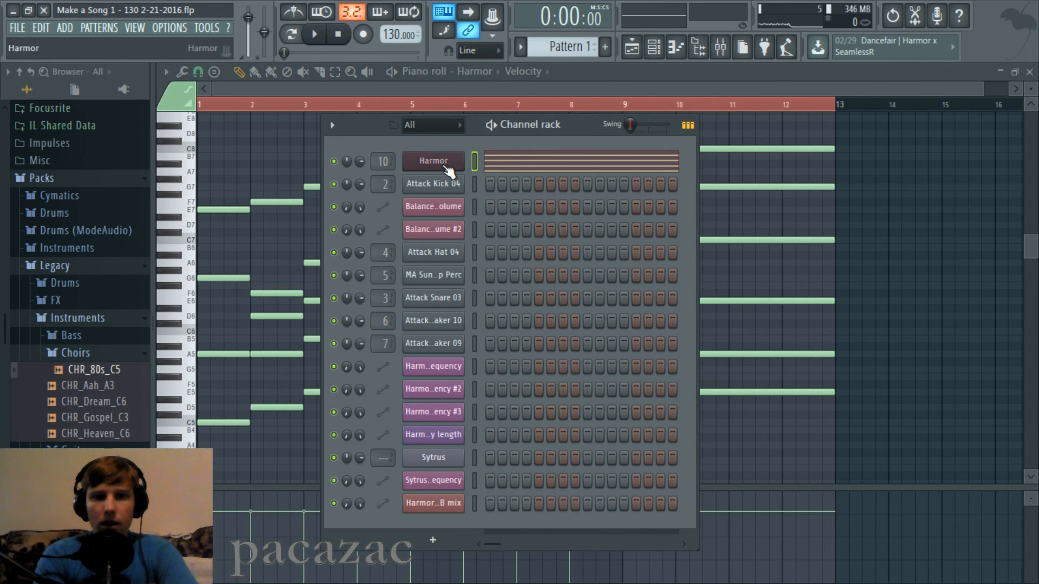
pyautogui.click(433, 160)
pyautogui.moveTo(528, 35); pyautogui.dragTo(580, 23)
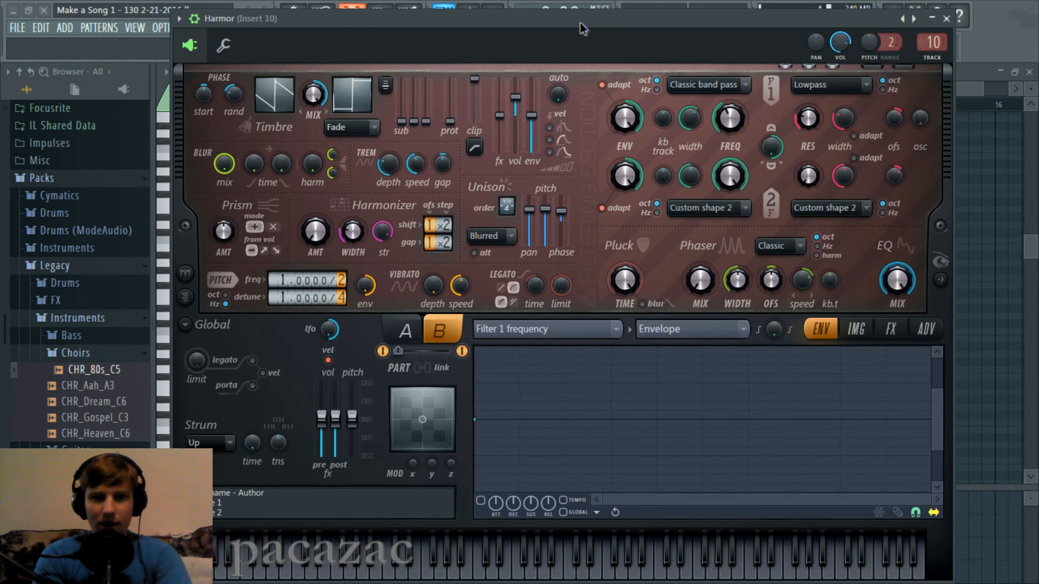
pyautogui.click(405, 331)
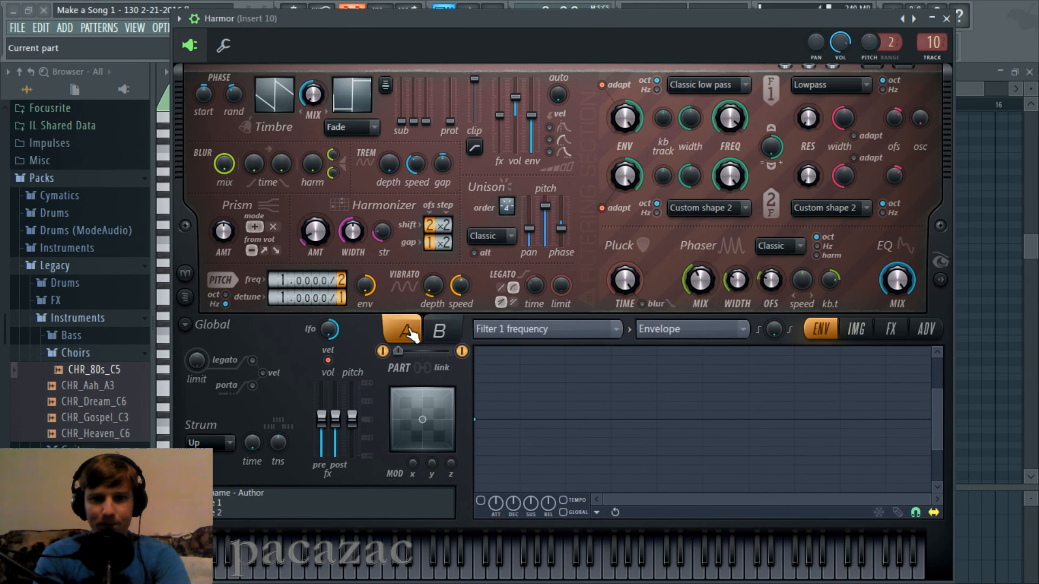
pyautogui.click(440, 331)
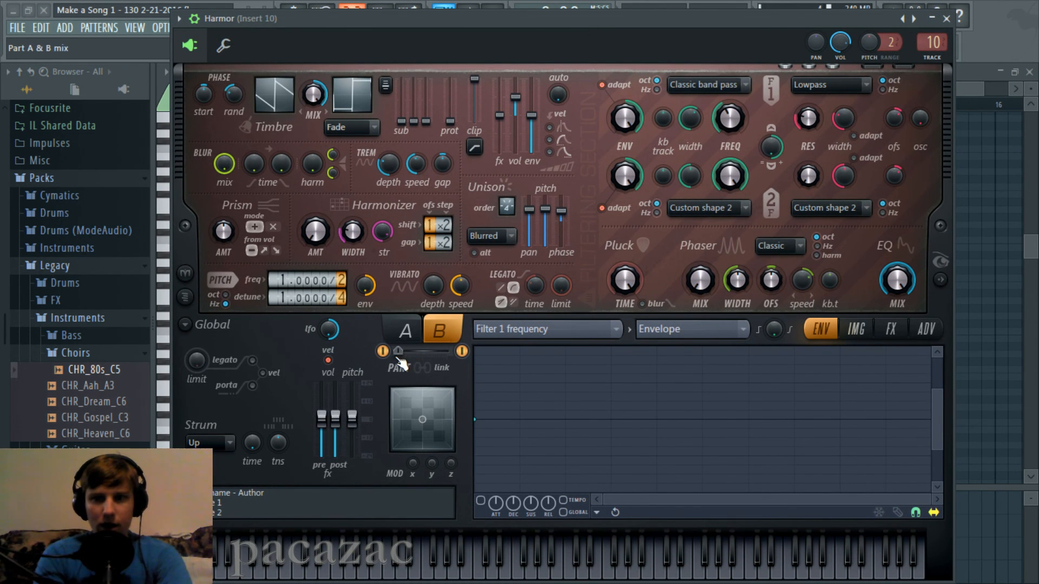
pyautogui.click(408, 333)
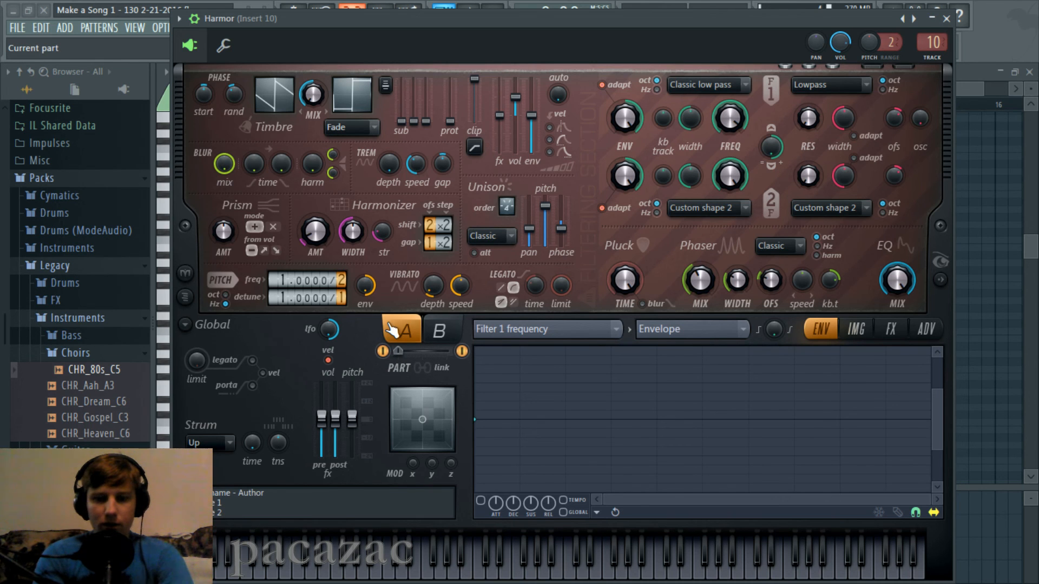
# Step: Audition Harmor's part A sound with a few test notes
pyautogui.press('v')
pyautogui.press(',')
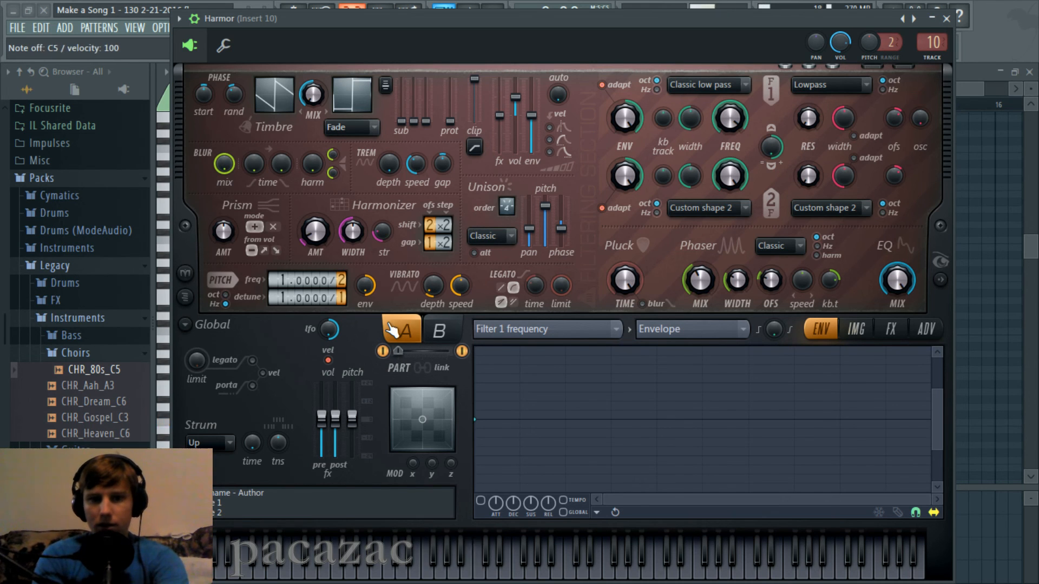
pyautogui.press('n')
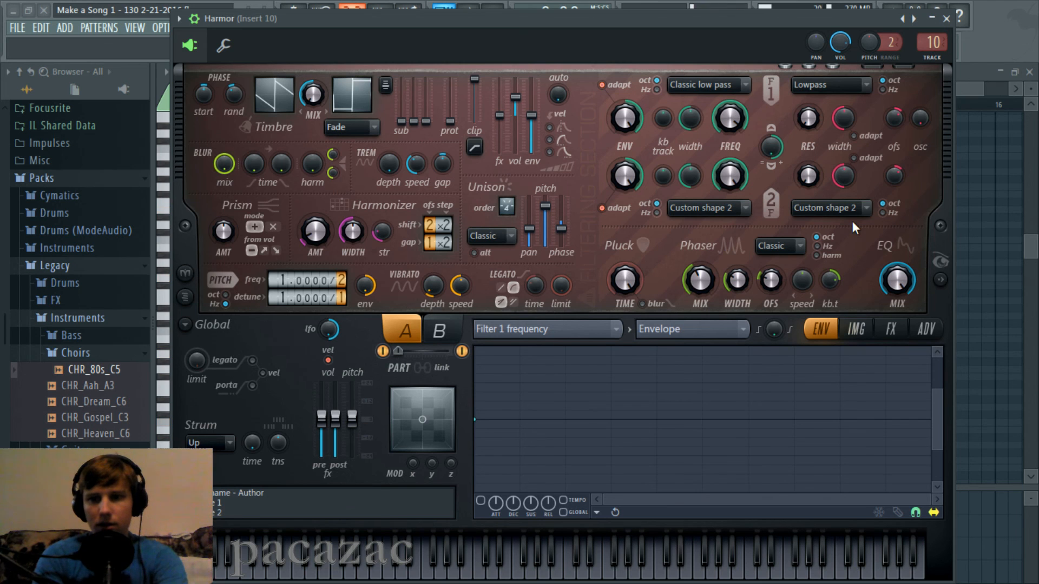
# Step: Show Harmor's spectral display and play several notes to examine the sound's harmonics
pyautogui.click(941, 280)
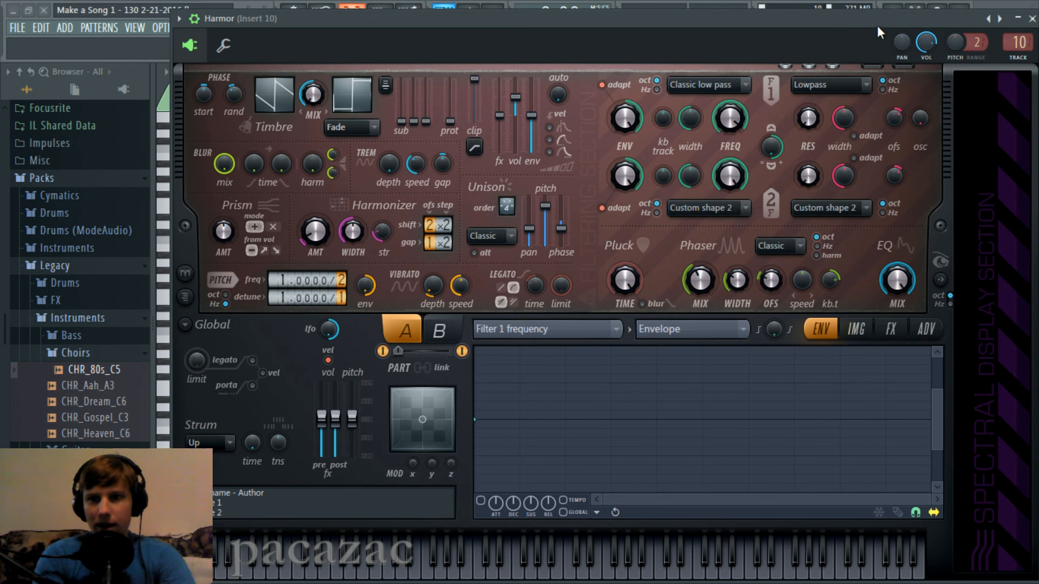
pyautogui.moveTo(878, 25); pyautogui.dragTo(852, 38)
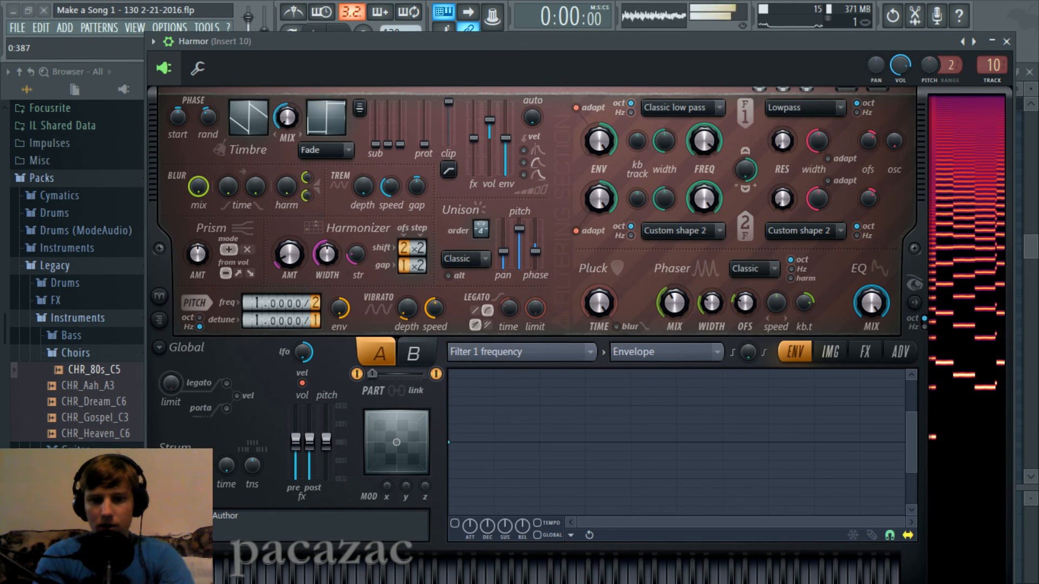
pyautogui.moveTo(546, 578); pyautogui.dragTo(510, 580)
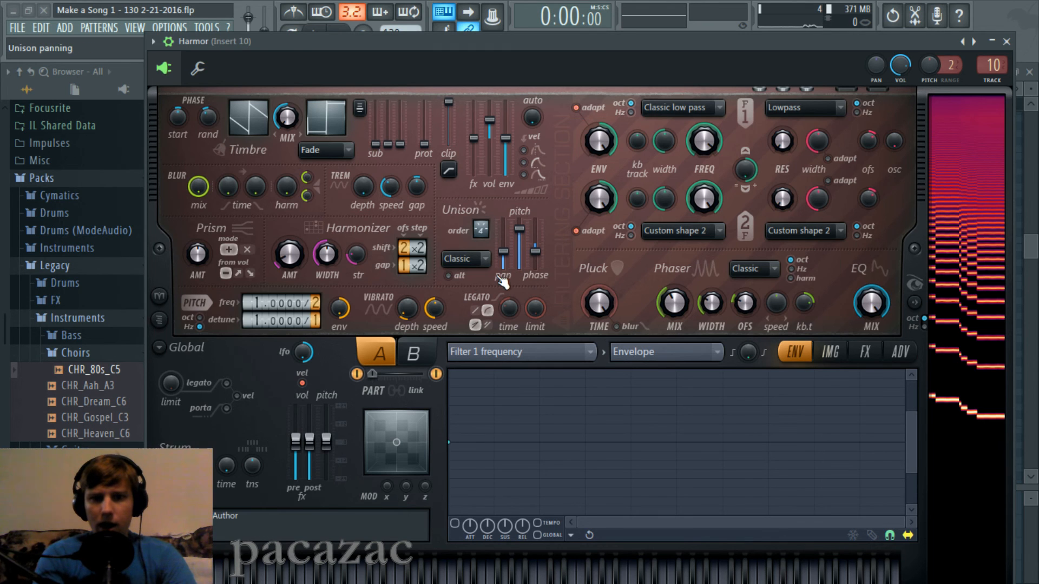
pyautogui.press('q')
pyautogui.press('n')
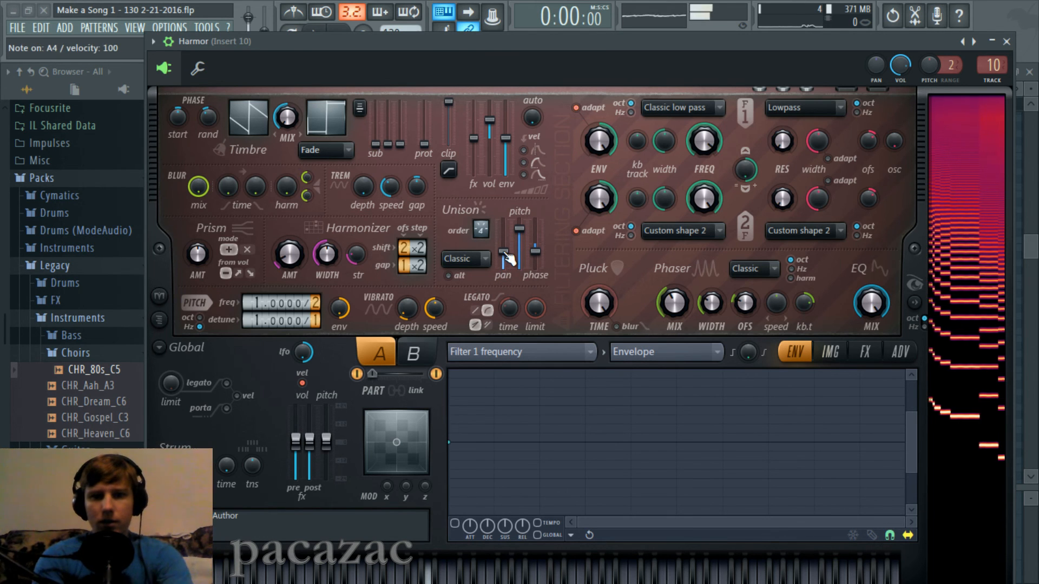
pyautogui.press('b')
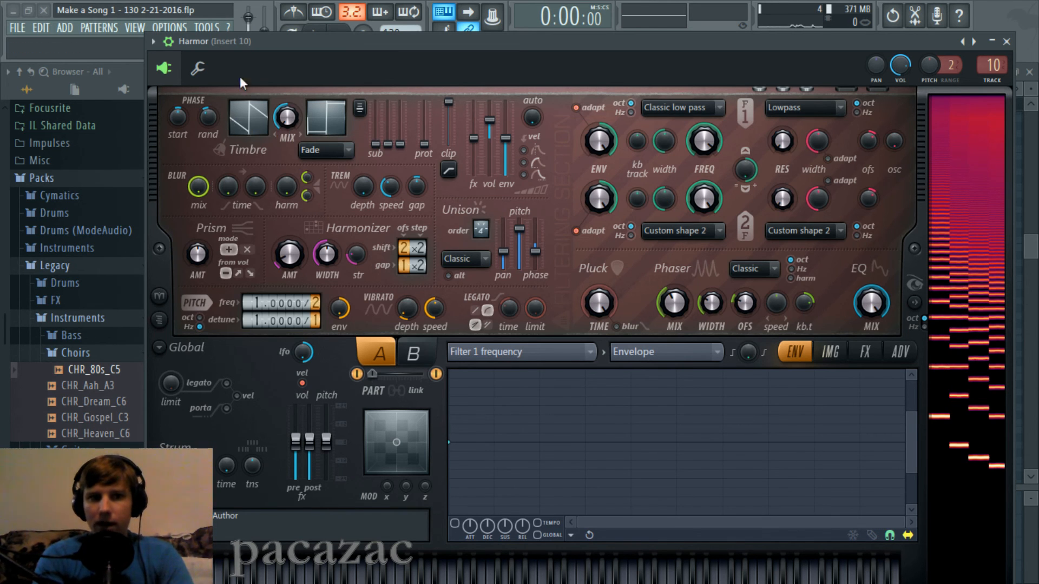
pyautogui.moveTo(270, 42); pyautogui.dragTo(275, 44)
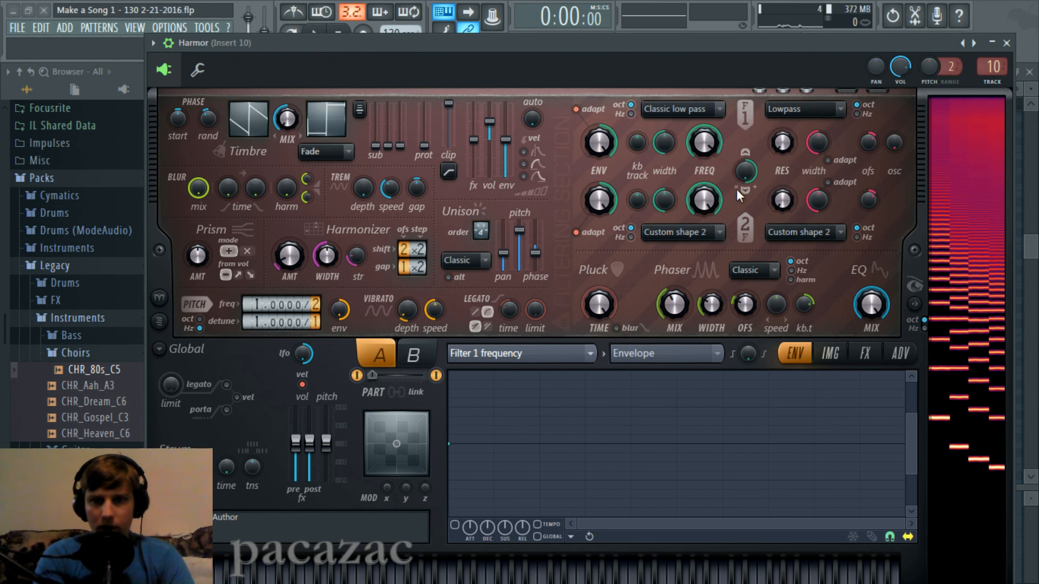
# Step: Display the unison index mapping for part A's pitch vibrato depth and inspect the unison order setting
pyautogui.click(510, 494)
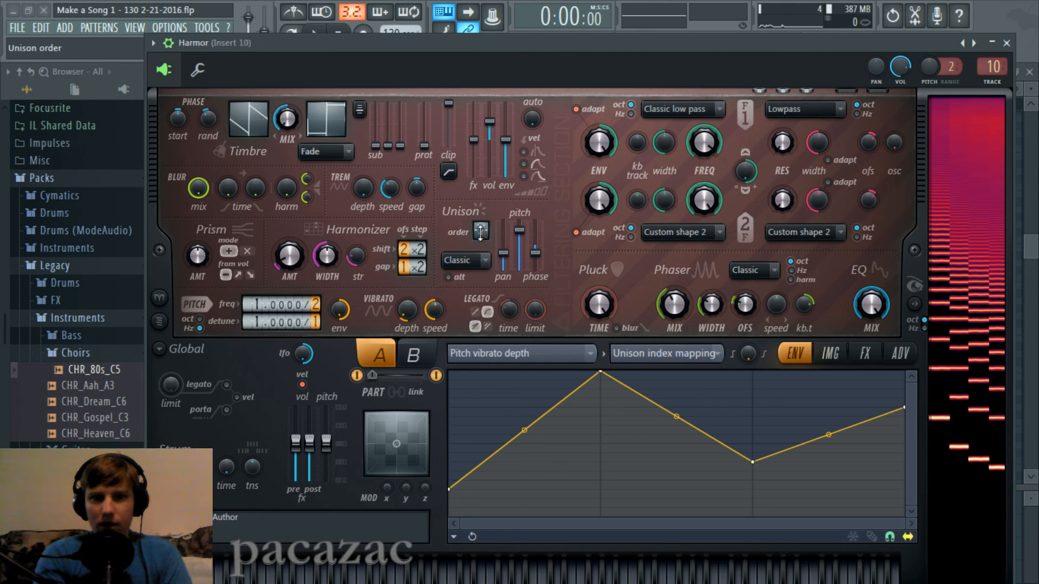
pyautogui.click(480, 223)
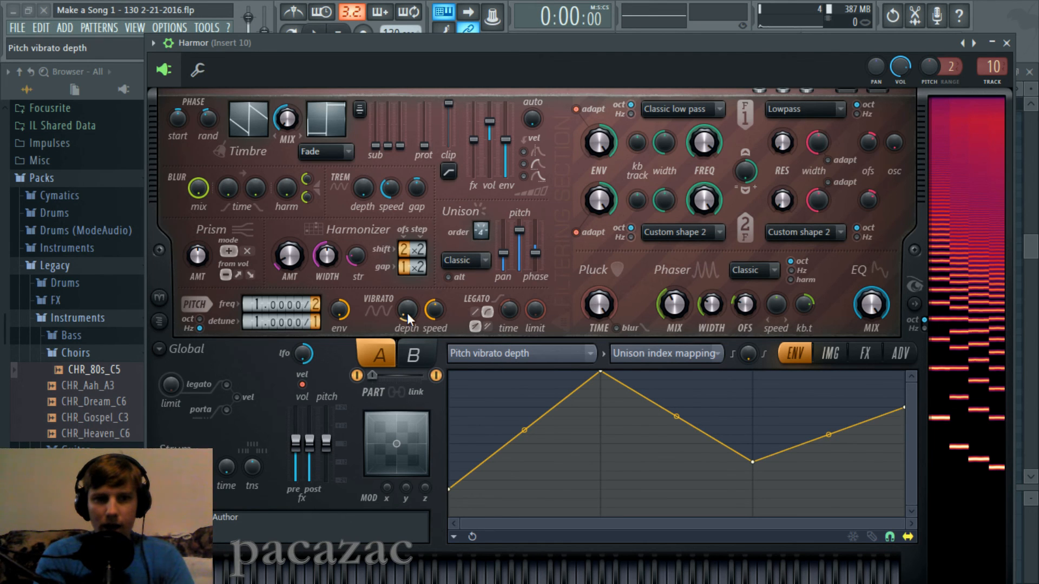
# Step: Temporarily raise part A's pitch vibrato depth to 74 cents, audition it with test notes, and turn the depth back down
pyautogui.moveTo(407, 313); pyautogui.dragTo(407, 307)
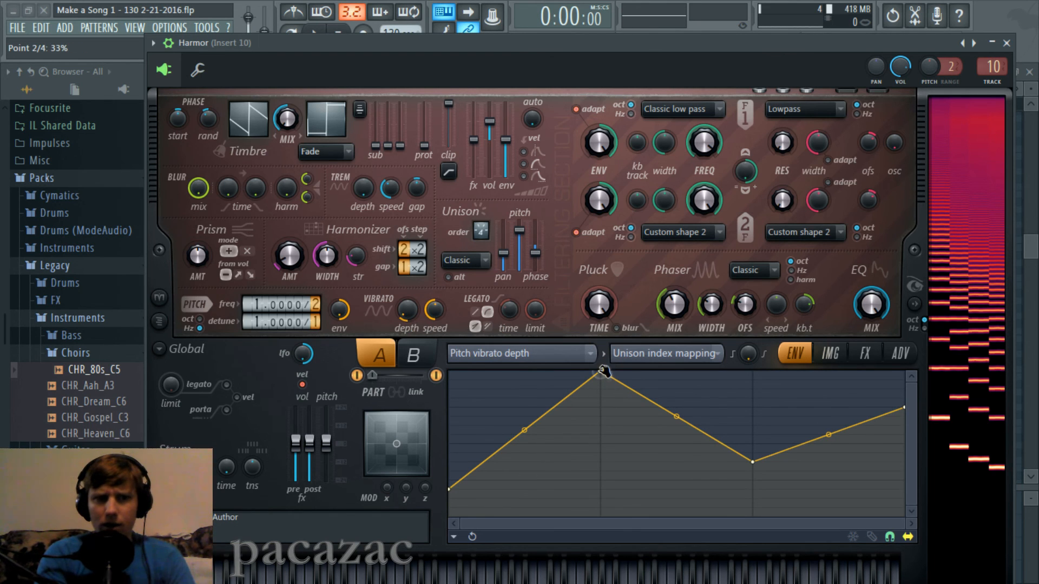
pyautogui.moveTo(597, 61); pyautogui.dragTo(593, 82)
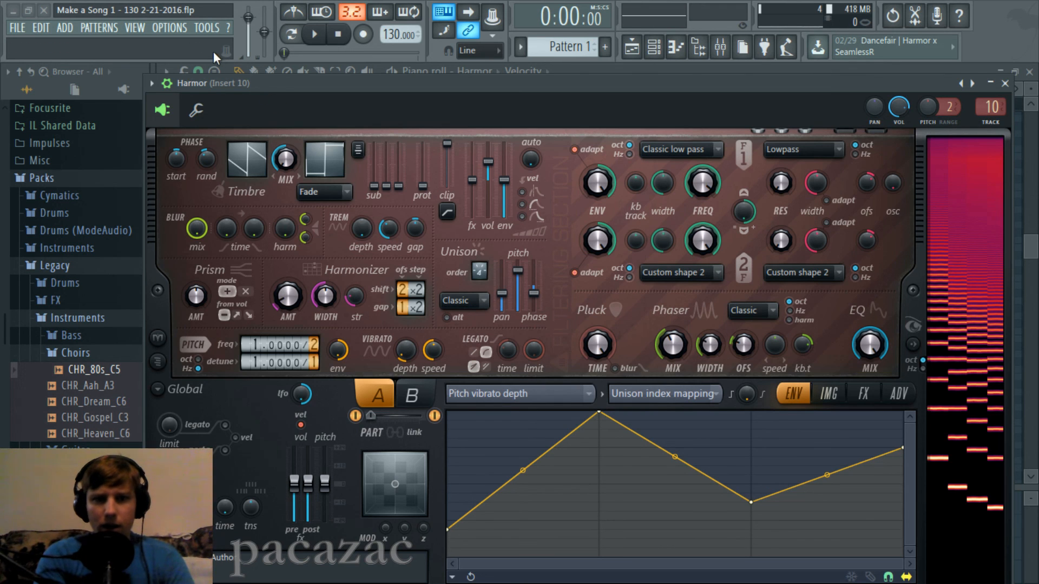
pyautogui.moveTo(403, 353); pyautogui.dragTo(402, 348)
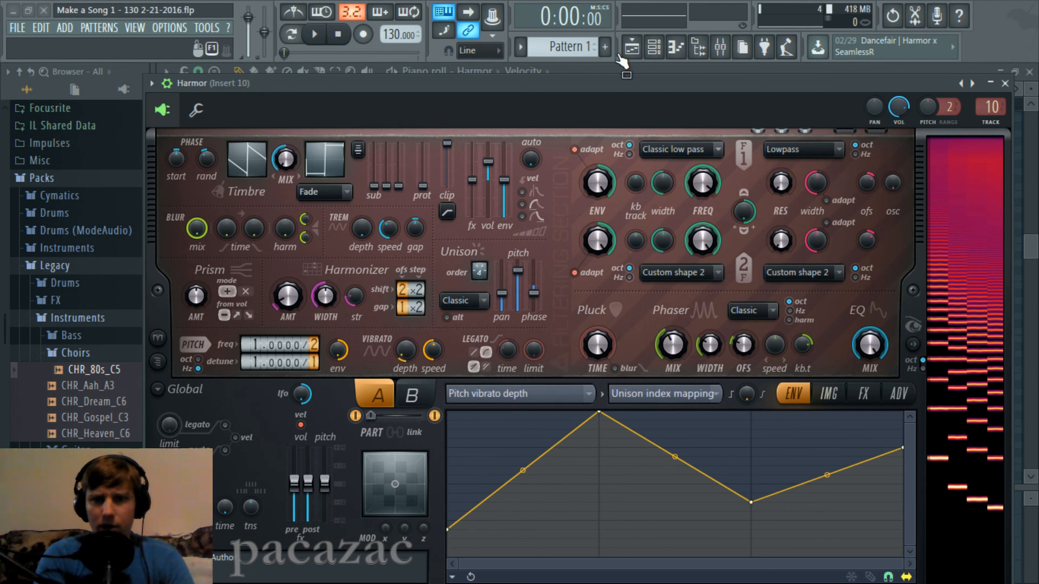
pyautogui.moveTo(613, 81); pyautogui.dragTo(610, 55)
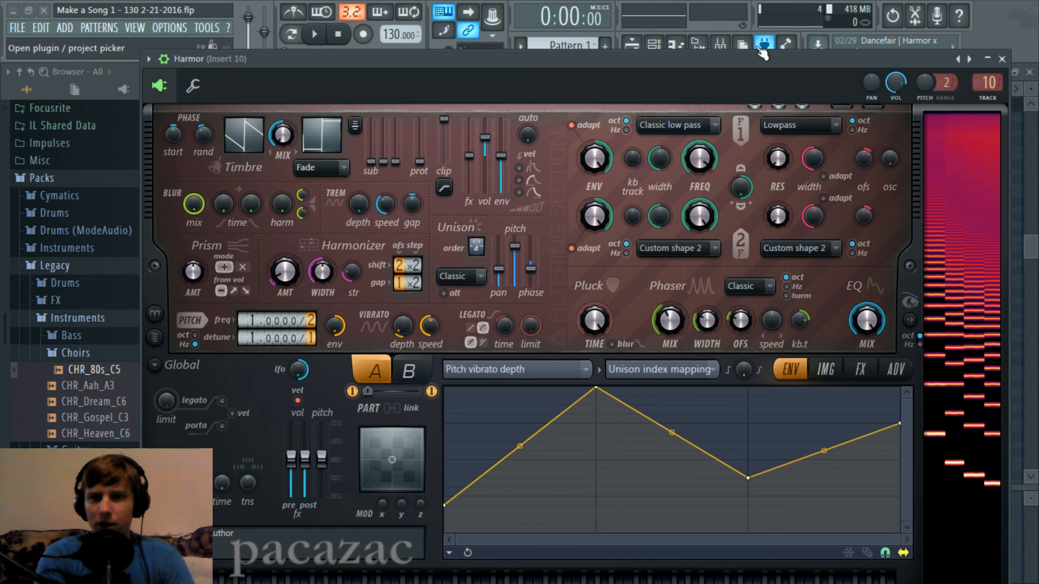
pyautogui.moveTo(749, 59); pyautogui.dragTo(751, 48)
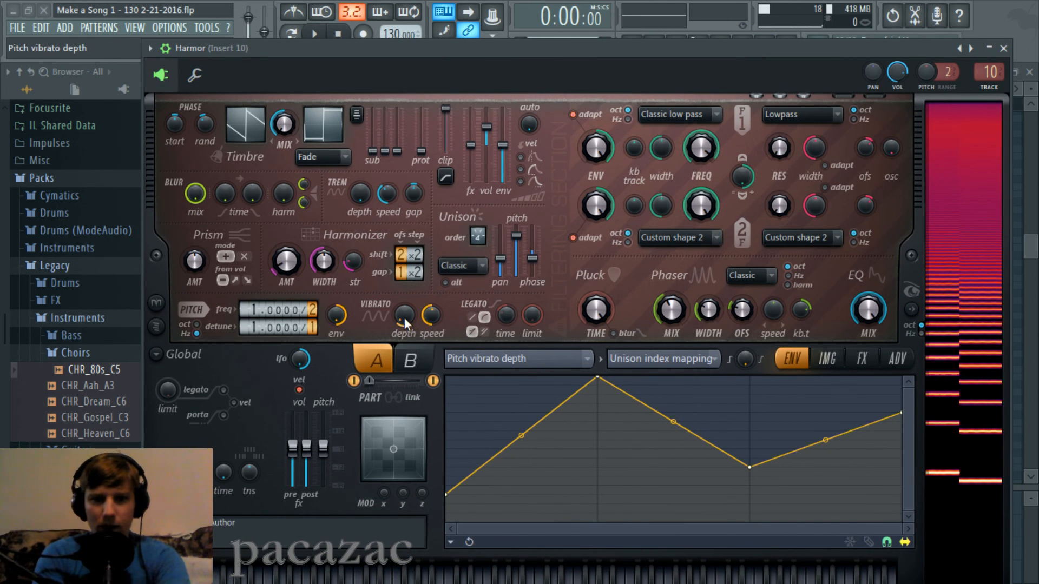
pyautogui.moveTo(404, 317); pyautogui.dragTo(404, 301)
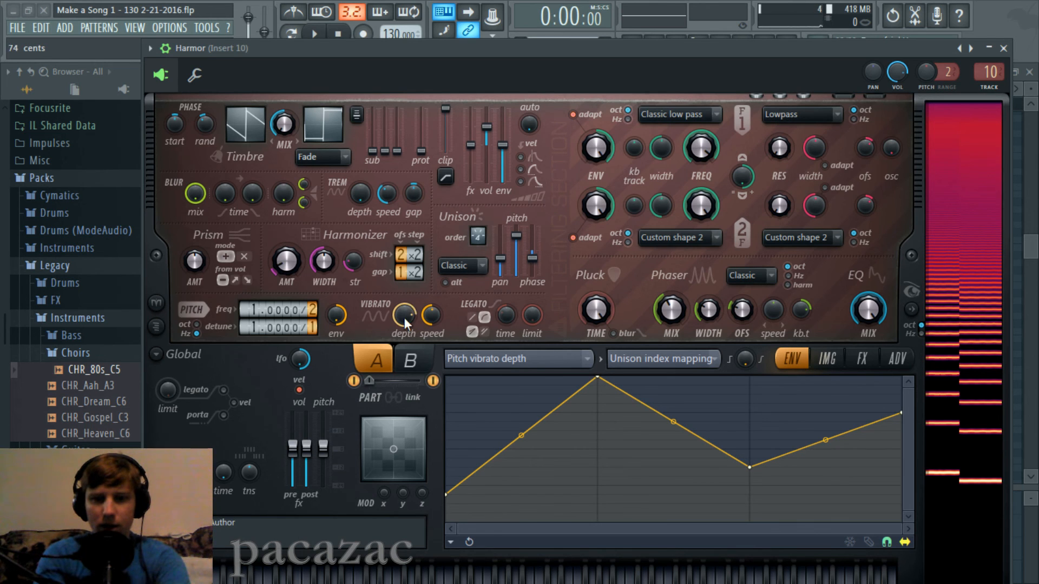
pyautogui.press('m')
pyautogui.press('b')
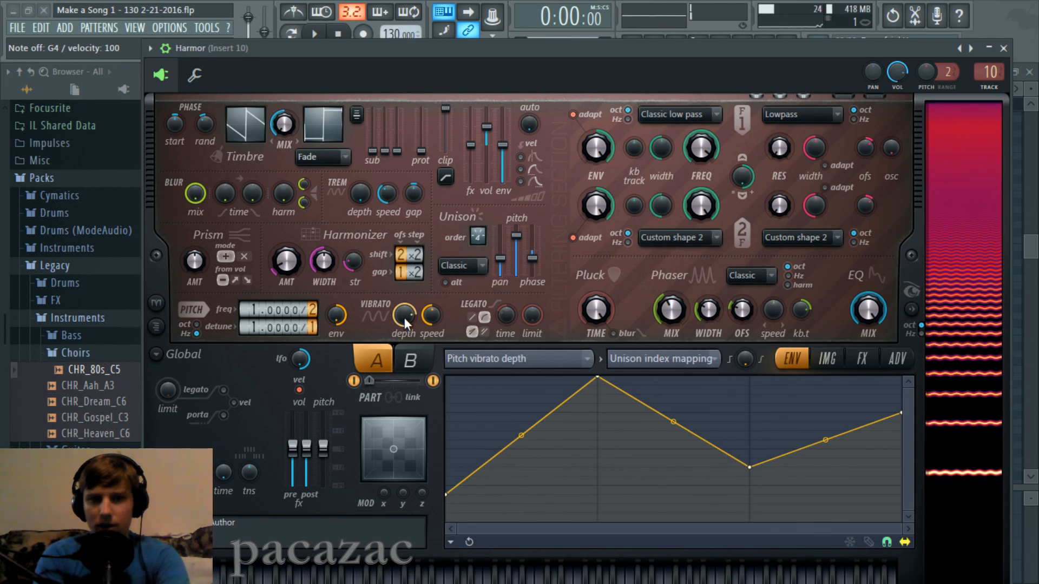
pyautogui.moveTo(404, 317); pyautogui.dragTo(404, 337)
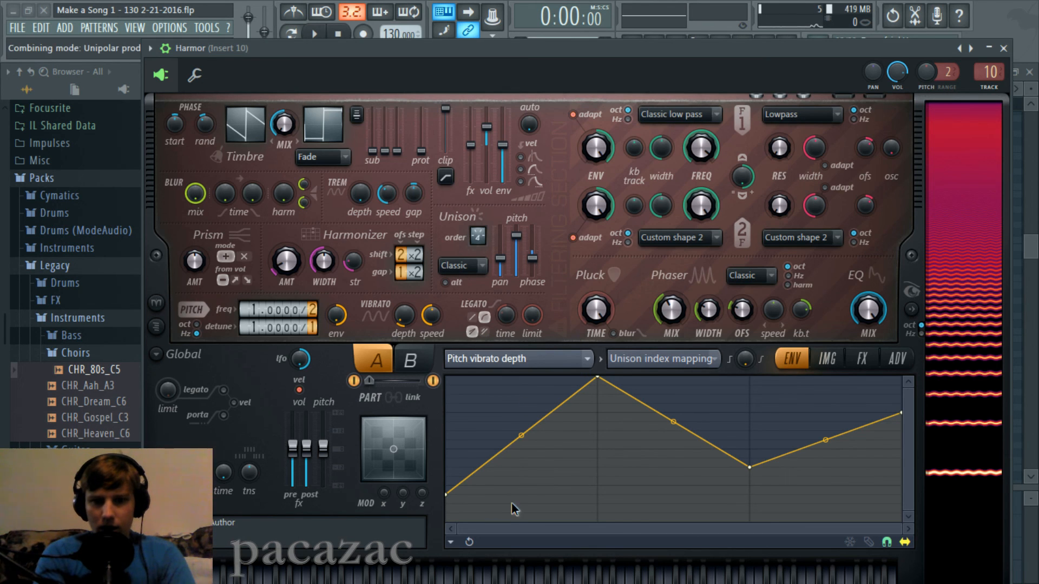
# Step: Display the unison index mapping for part A's unison pitch thickness and play several test notes
pyautogui.middleClick(517, 252)
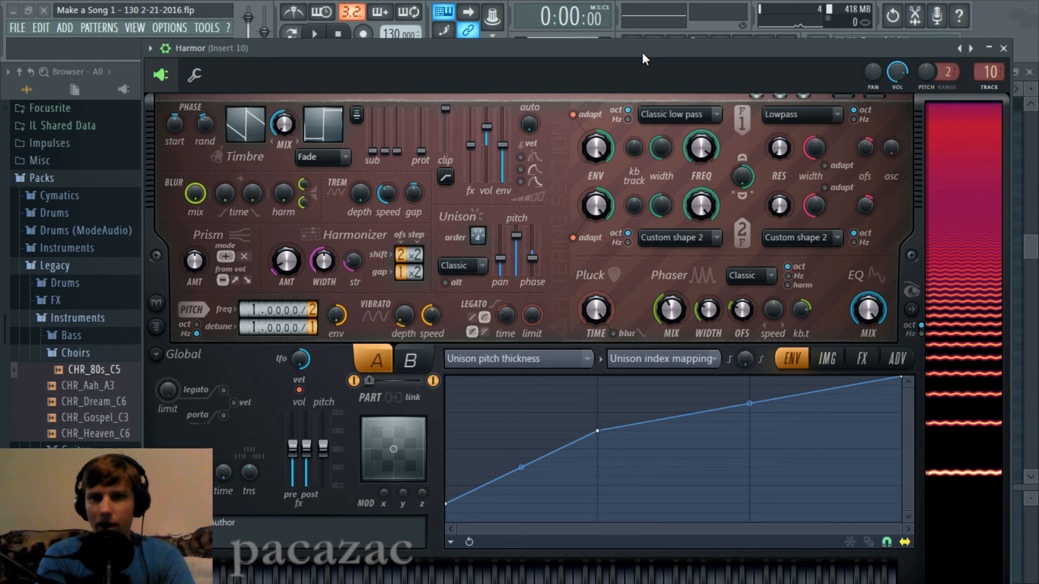
pyautogui.moveTo(643, 51); pyautogui.dragTo(641, 38)
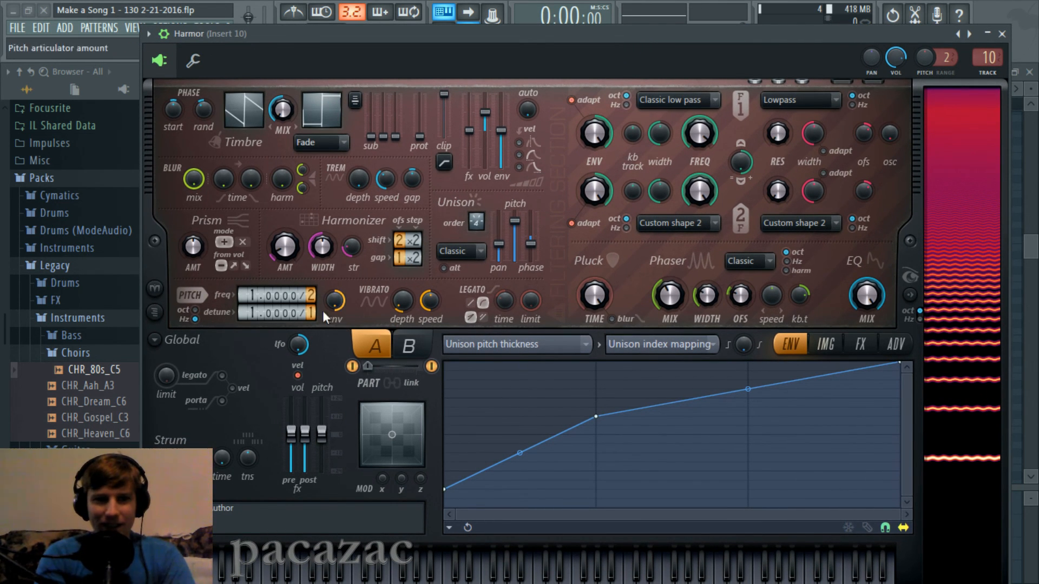
pyautogui.press('t')
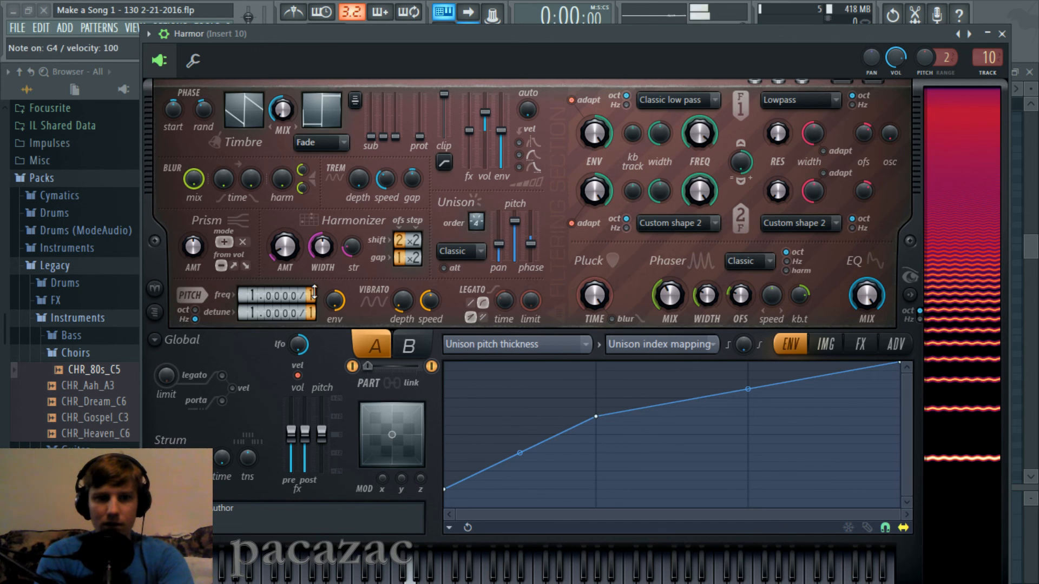
pyautogui.press('r')
pyautogui.press('b')
pyautogui.press('v')
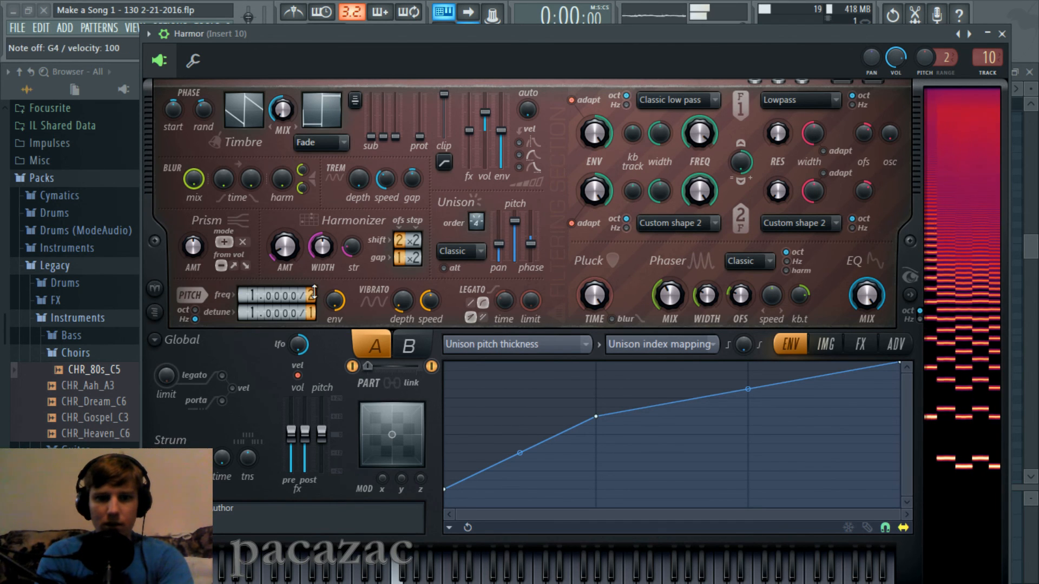
pyautogui.press('w')
pyautogui.press('e')
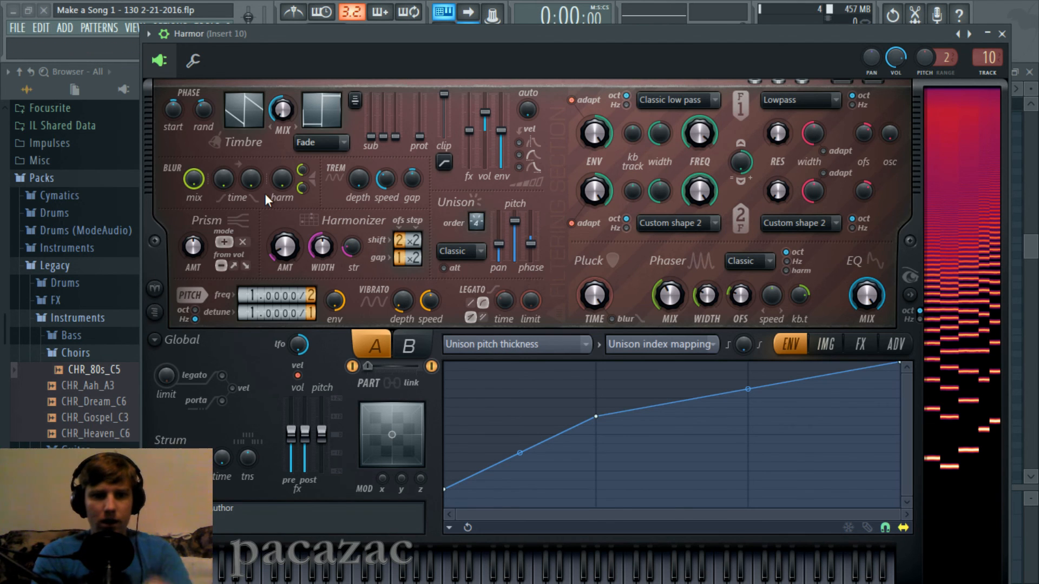
# Step: Review Harmor's image, effects and advanced pages, ending on the envelope page, and close the instrument
pyautogui.click(824, 352)
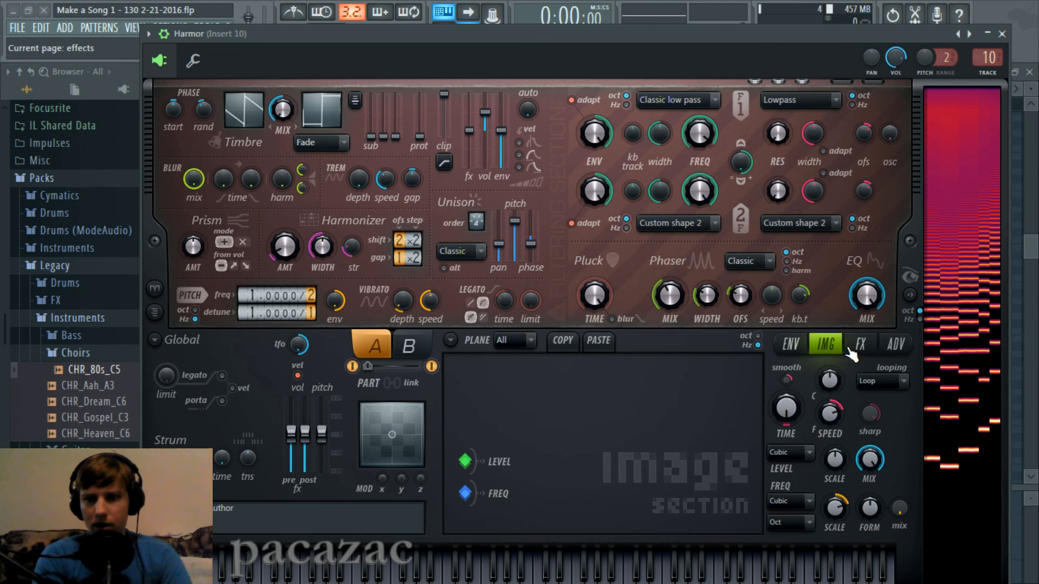
pyautogui.click(852, 350)
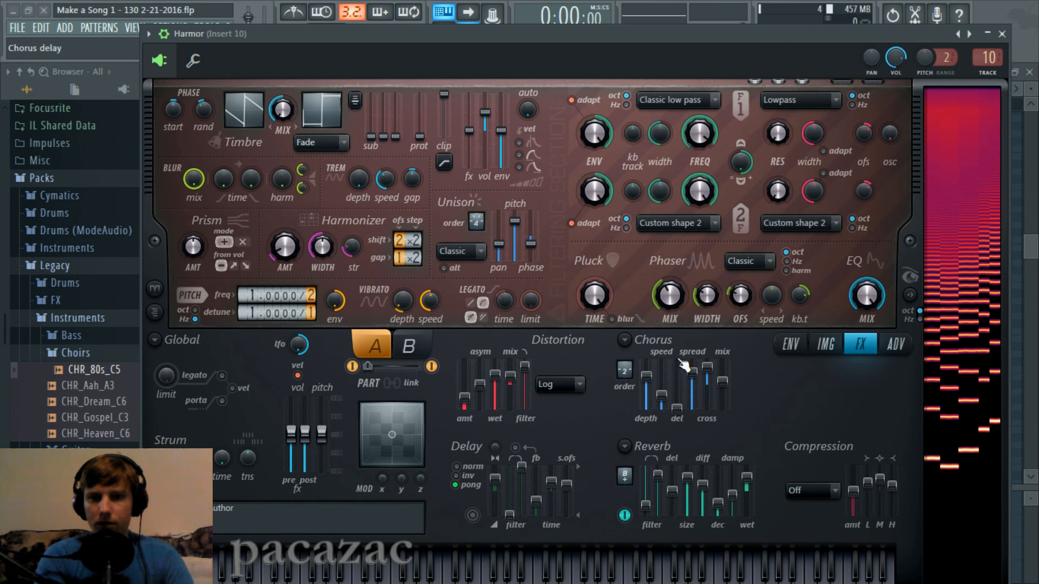
pyautogui.click(893, 349)
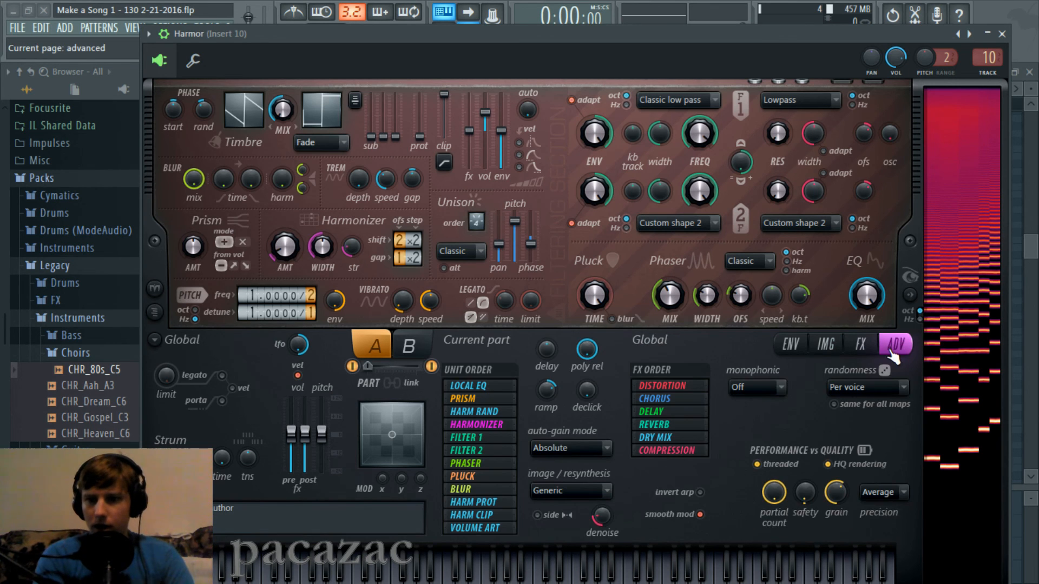
pyautogui.click(836, 352)
pyautogui.click(790, 349)
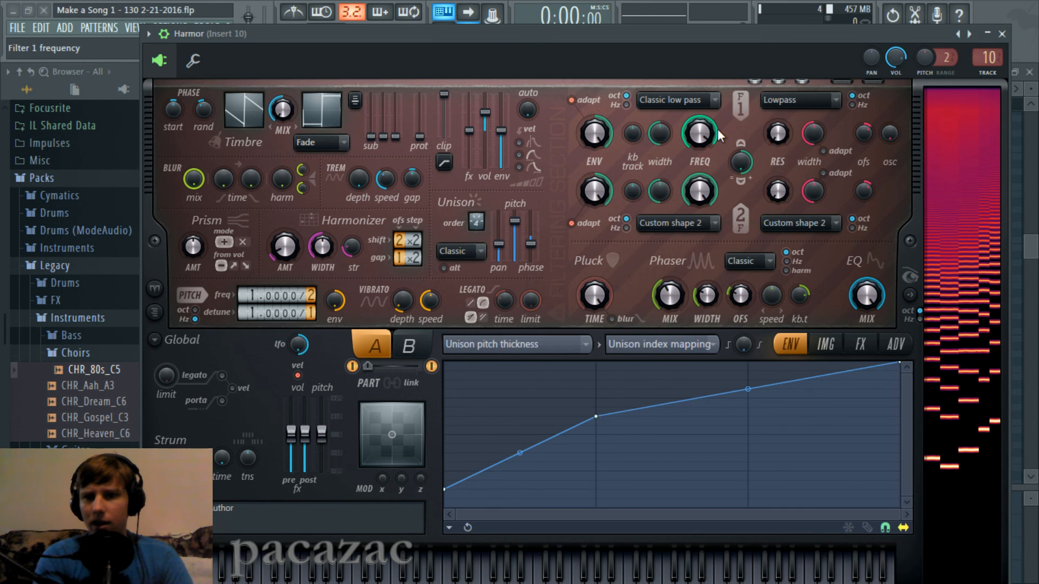
pyautogui.click(1002, 33)
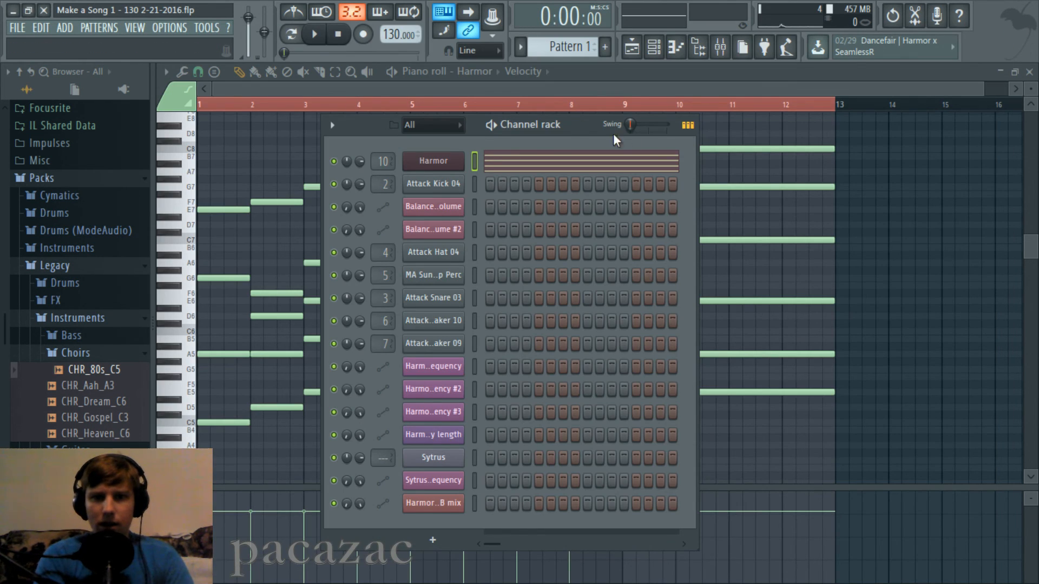
# Step: Show the playlist and briefly play the arrangement from just before bar 9
pyautogui.click(539, 94)
pyautogui.click(633, 47)
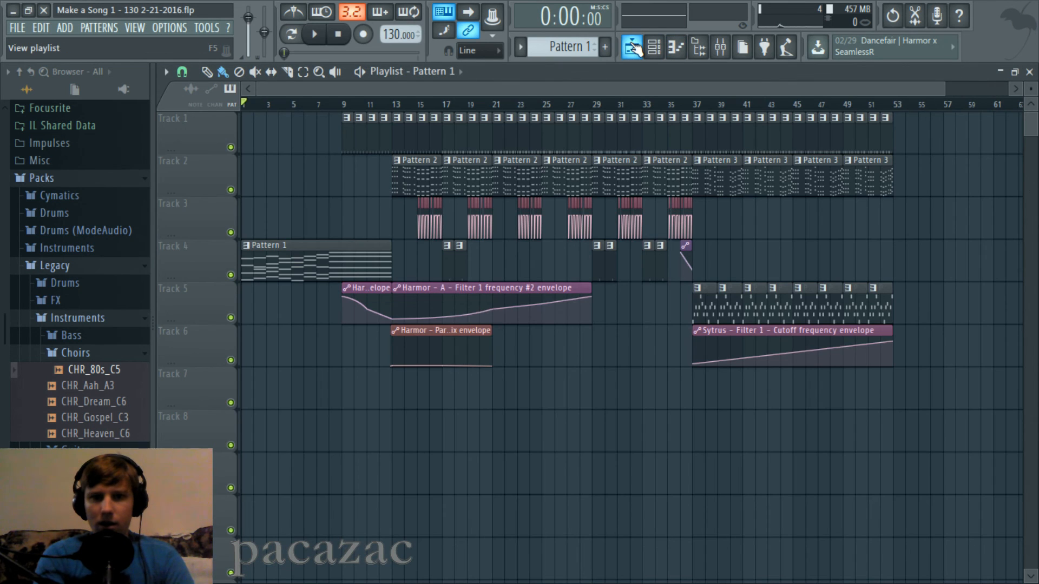
pyautogui.click(336, 104)
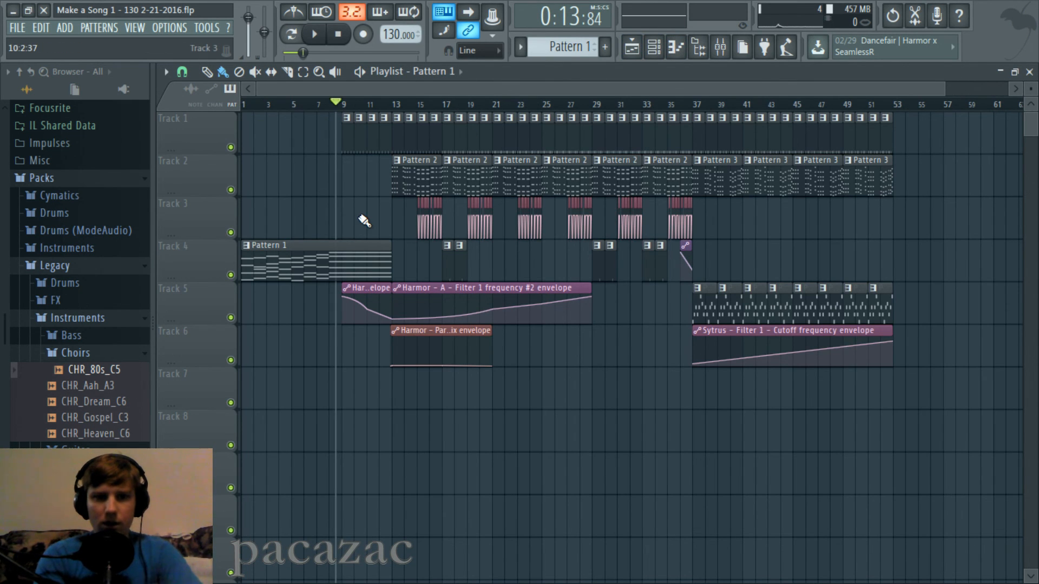
pyautogui.scroll(5, 364, 220)
pyautogui.press('space')
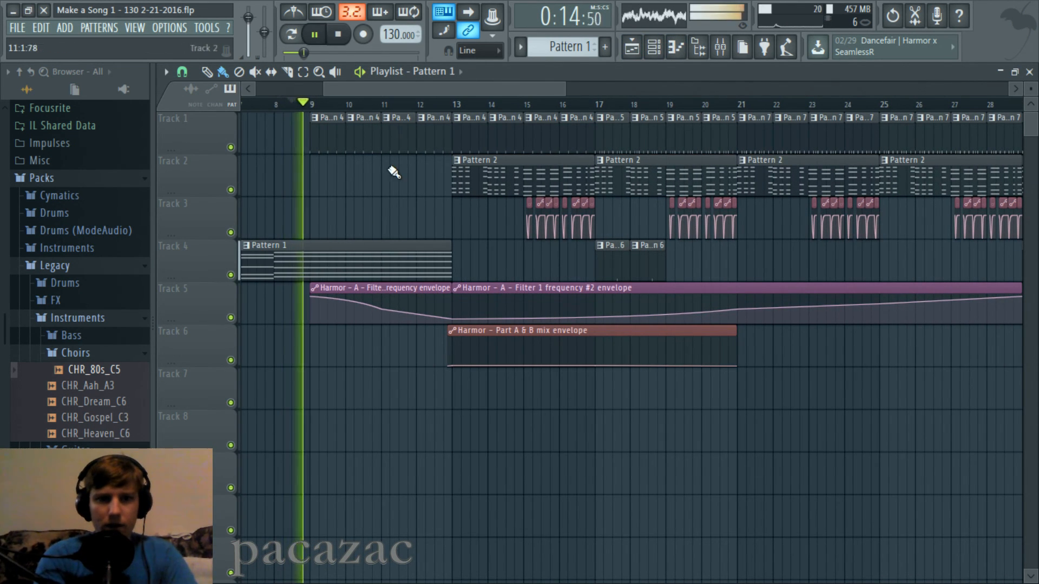
pyautogui.press('space')
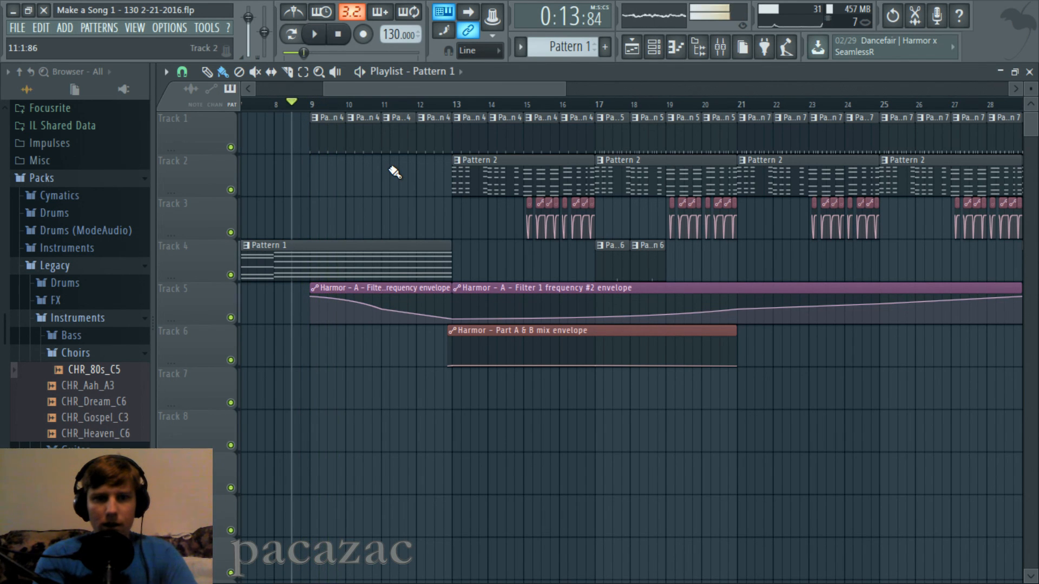
# Step: Inspect the kick notes of Pattern 4 and the sampler settings of the Attack Kick 04 channel
pyautogui.doubleClick(331, 121)
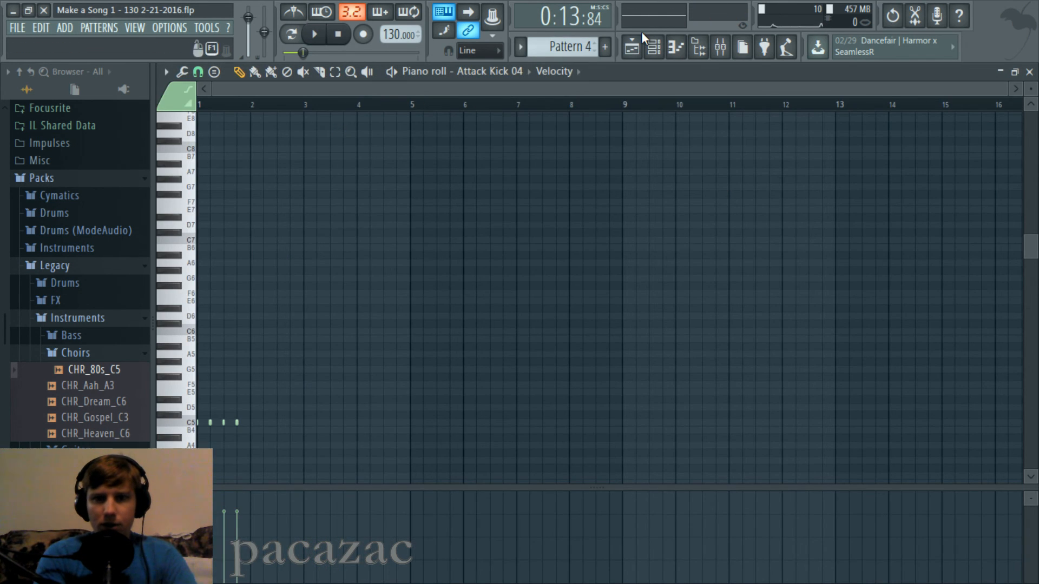
pyautogui.click(632, 48)
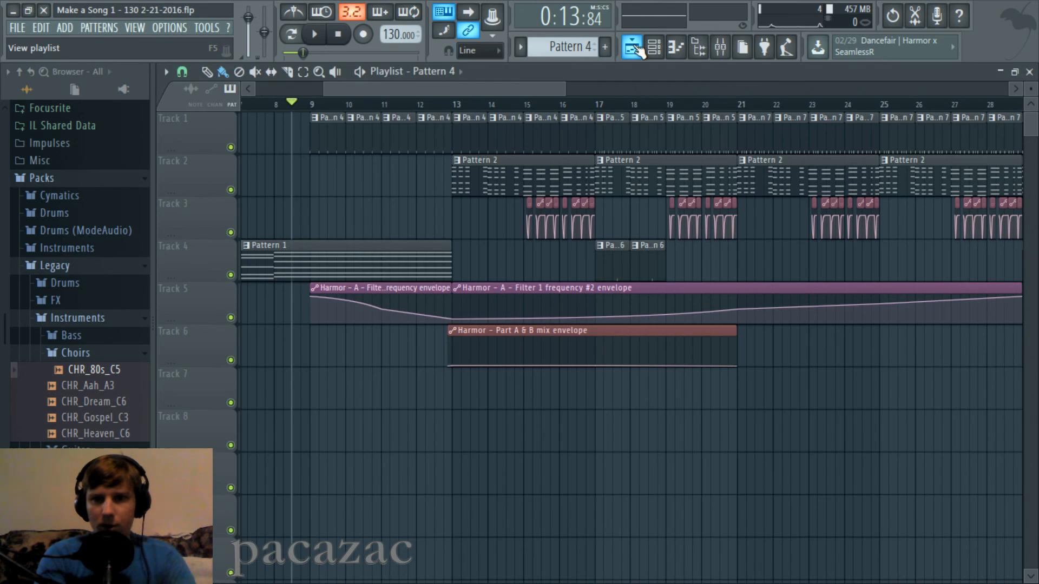
pyautogui.click(653, 48)
pyautogui.click(449, 184)
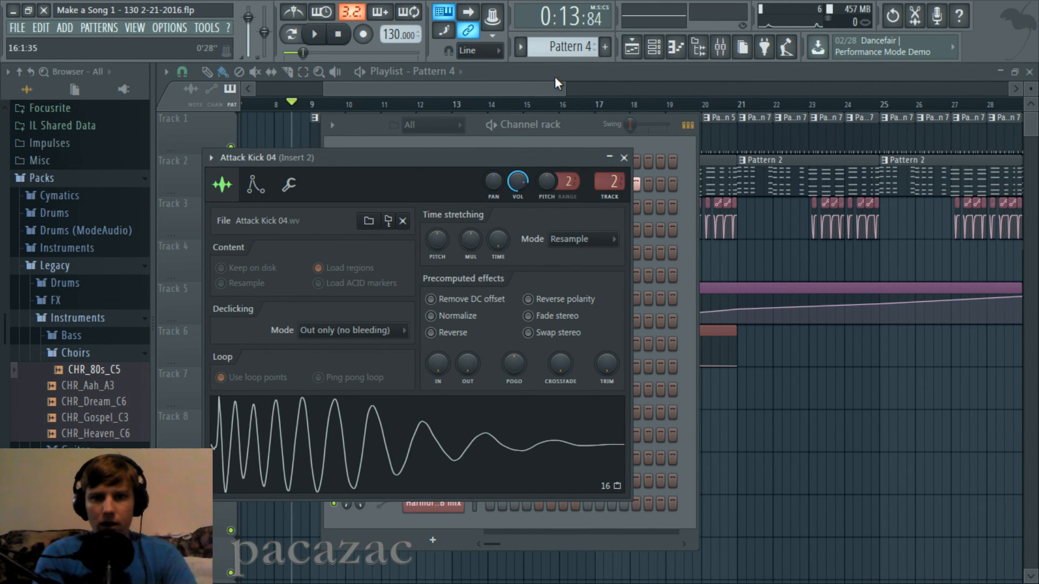
pyautogui.moveTo(549, 83); pyautogui.dragTo(527, 89)
# Step: Select Insert 10 in the mixer and inspect its Fruity Balance effect
pyautogui.click(720, 48)
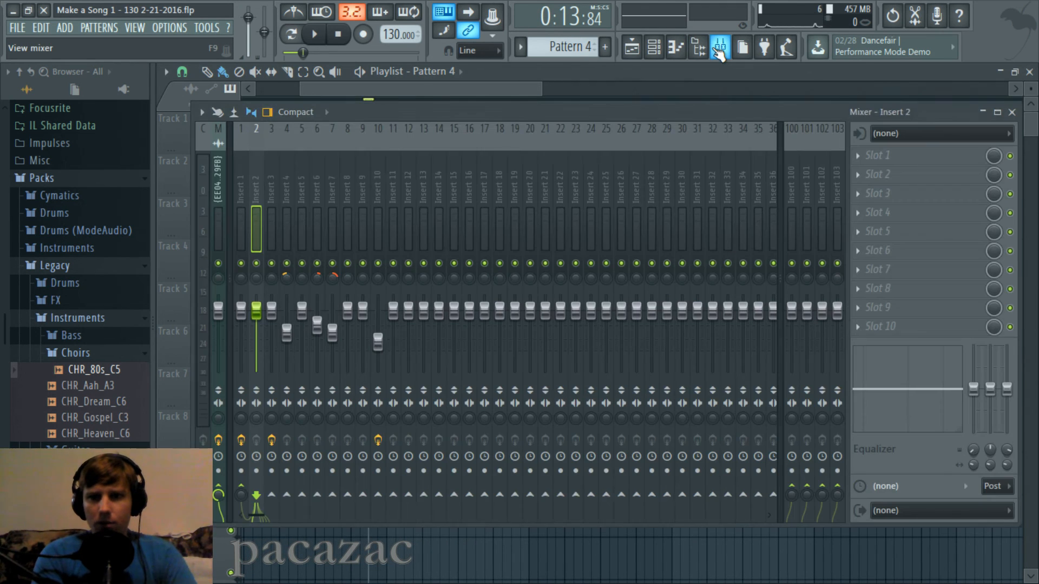
pyautogui.click(379, 198)
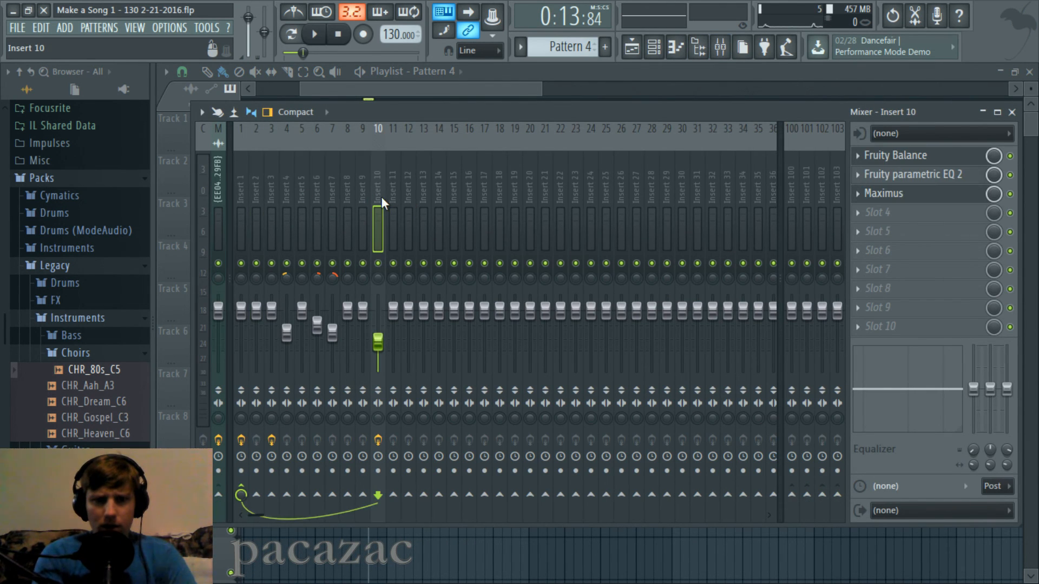
pyautogui.click(948, 162)
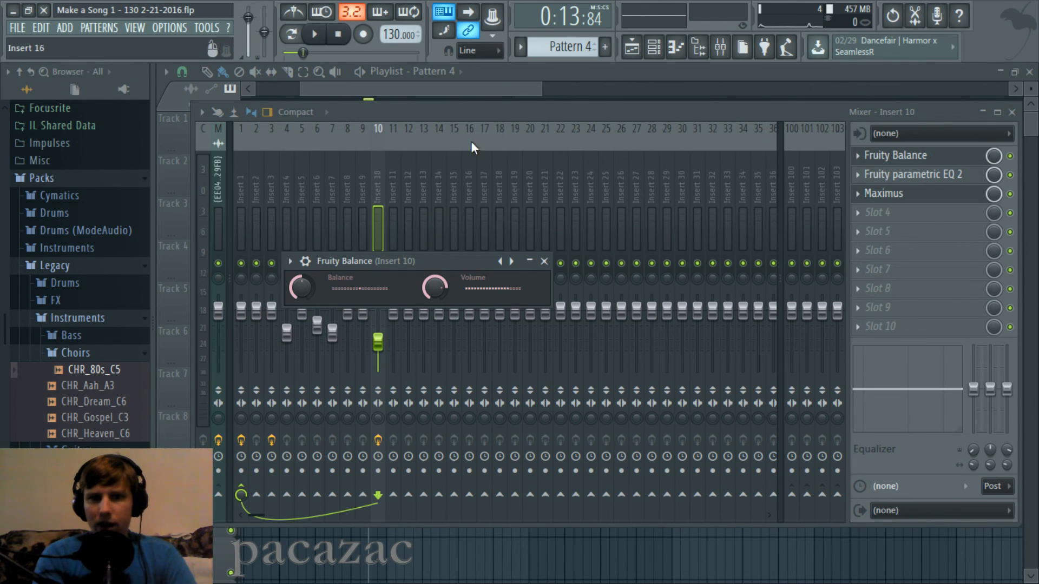
pyautogui.click(478, 84)
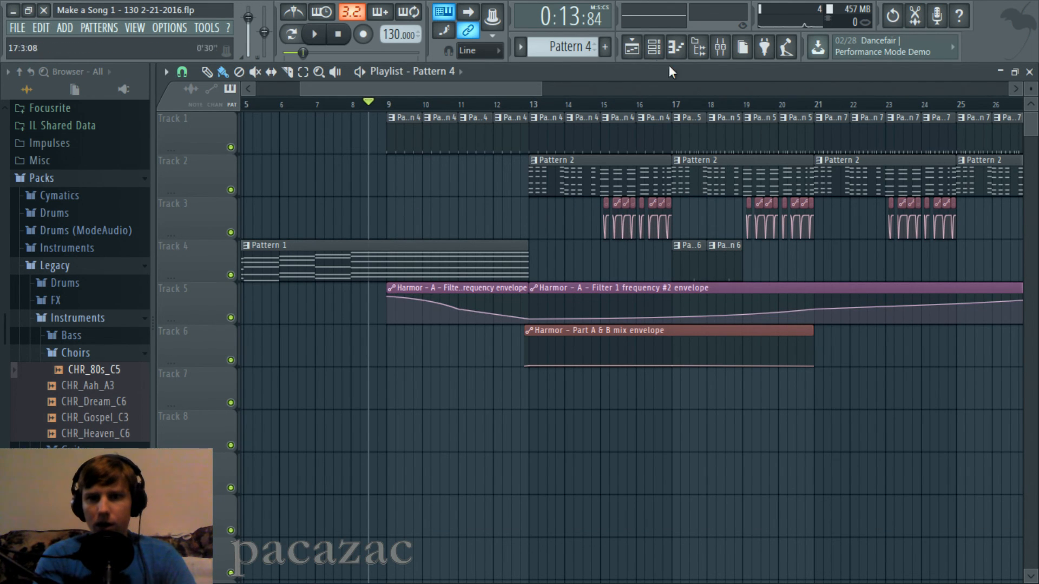
# Step: Reopen the mixer and examine the Fruity Parametric EQ 2 curve on Insert 10
pyautogui.click(724, 50)
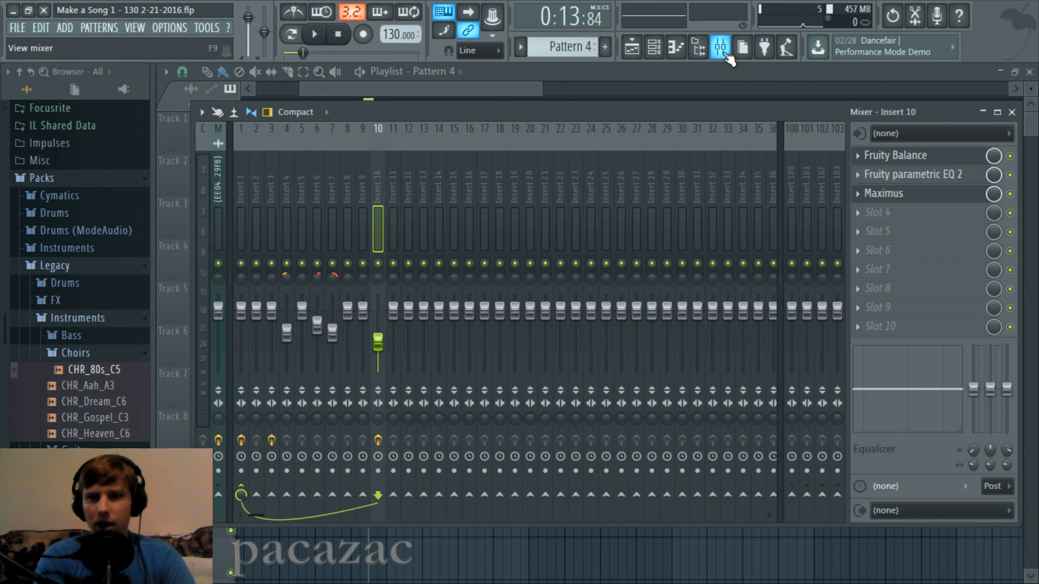
pyautogui.click(724, 49)
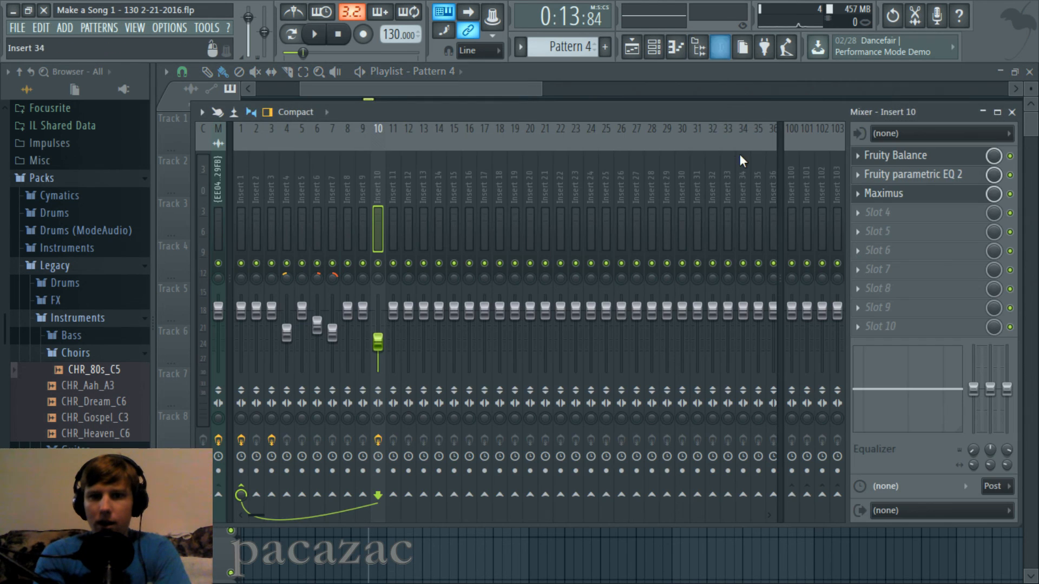
pyautogui.click(721, 54)
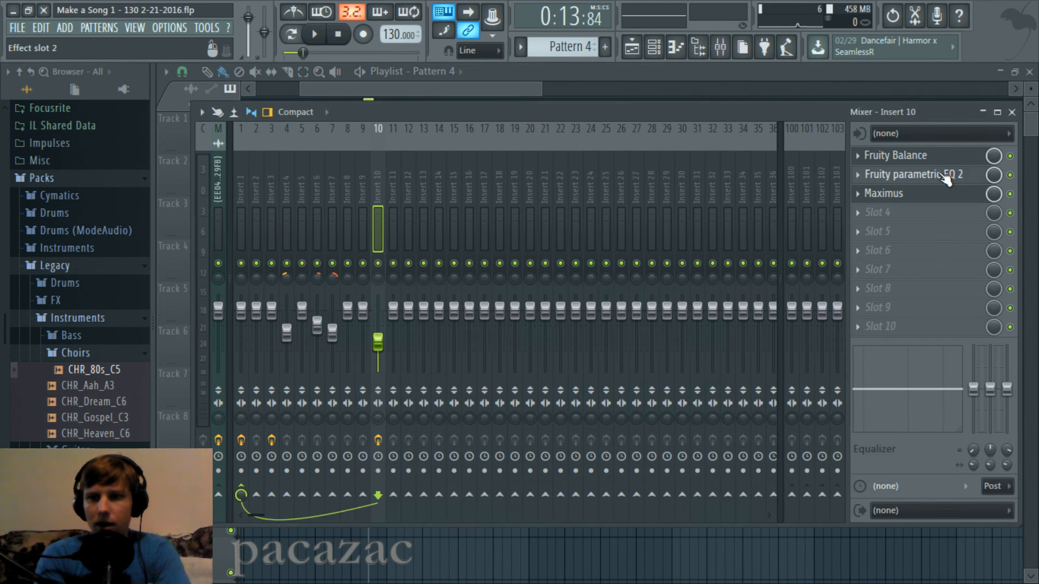
pyautogui.click(946, 175)
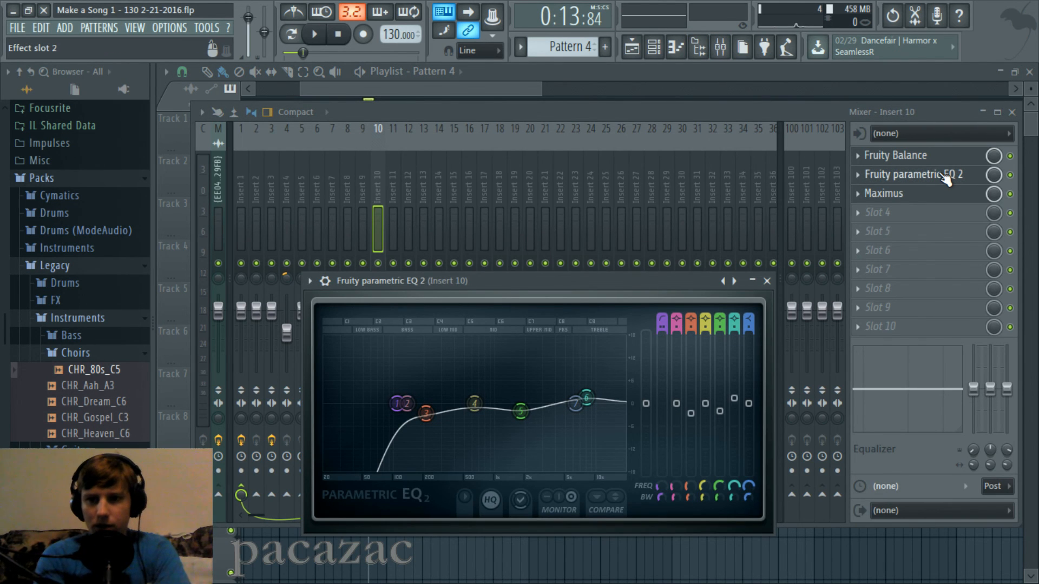
pyautogui.moveTo(704, 280); pyautogui.dragTo(681, 198)
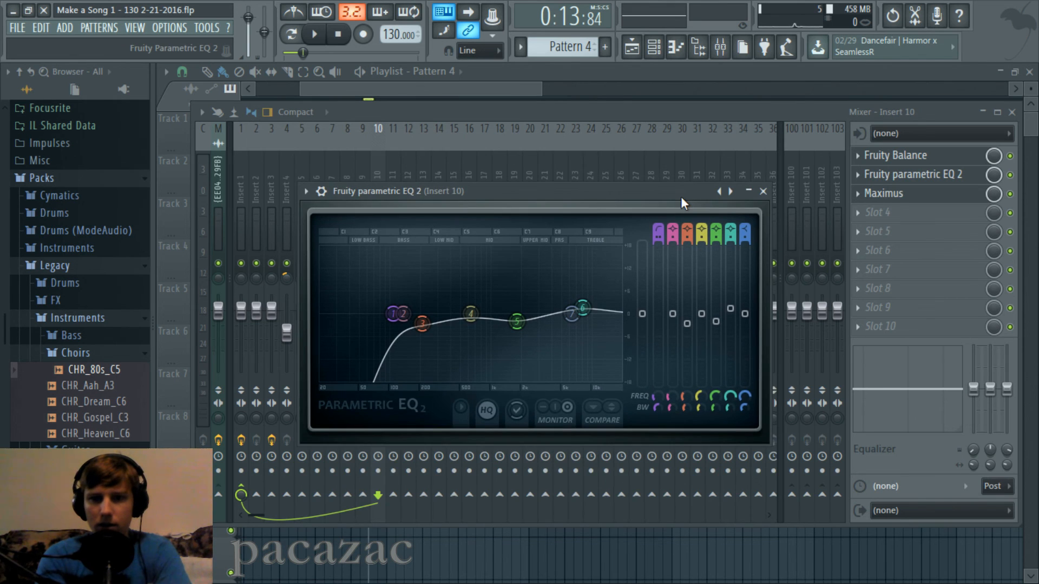
pyautogui.click(945, 175)
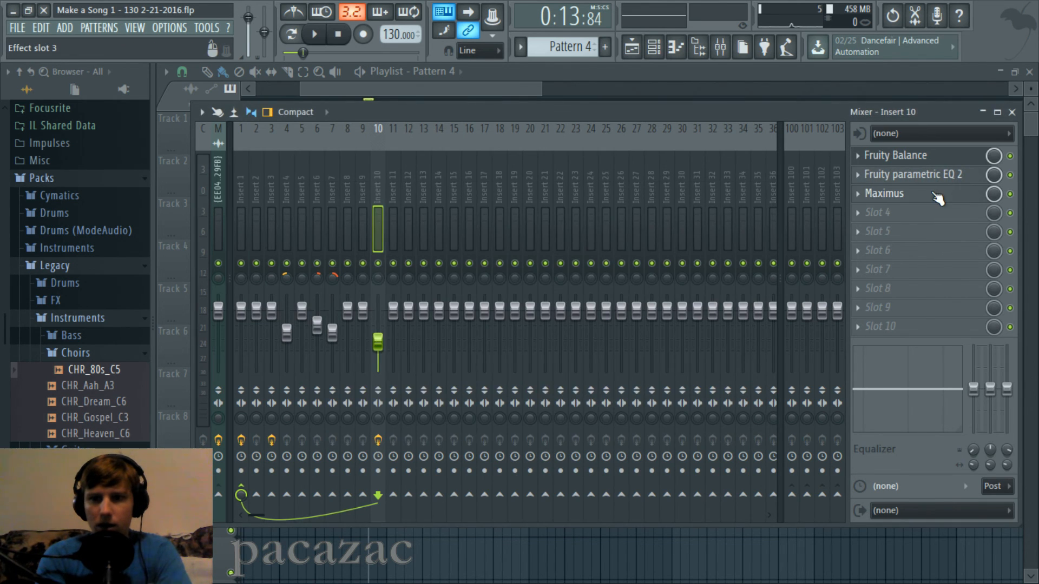
# Step: Open Maximus on Insert 10 and inspect the curves of its low, mid, high and master bands
pyautogui.click(938, 197)
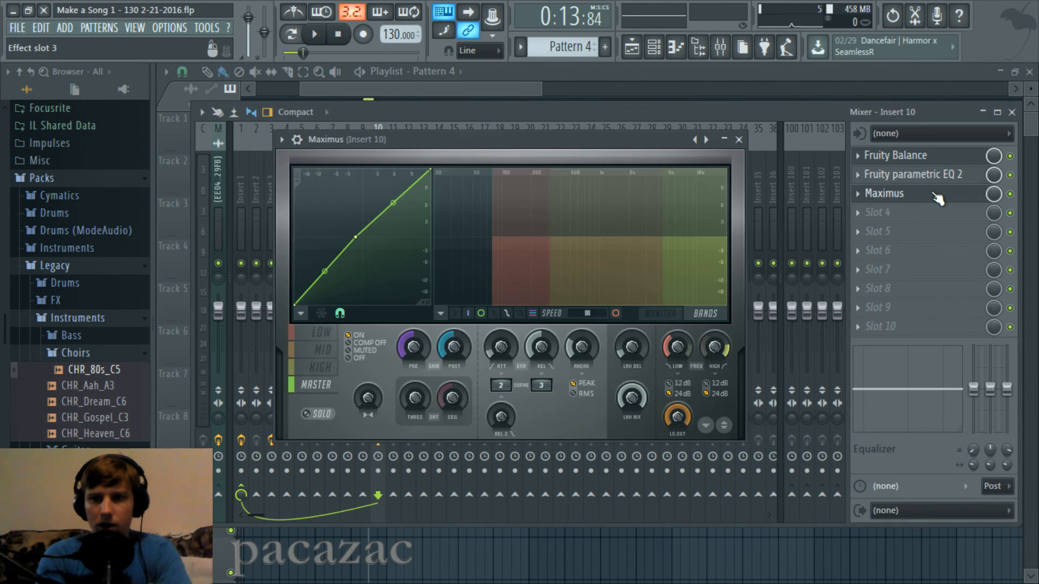
pyautogui.click(324, 334)
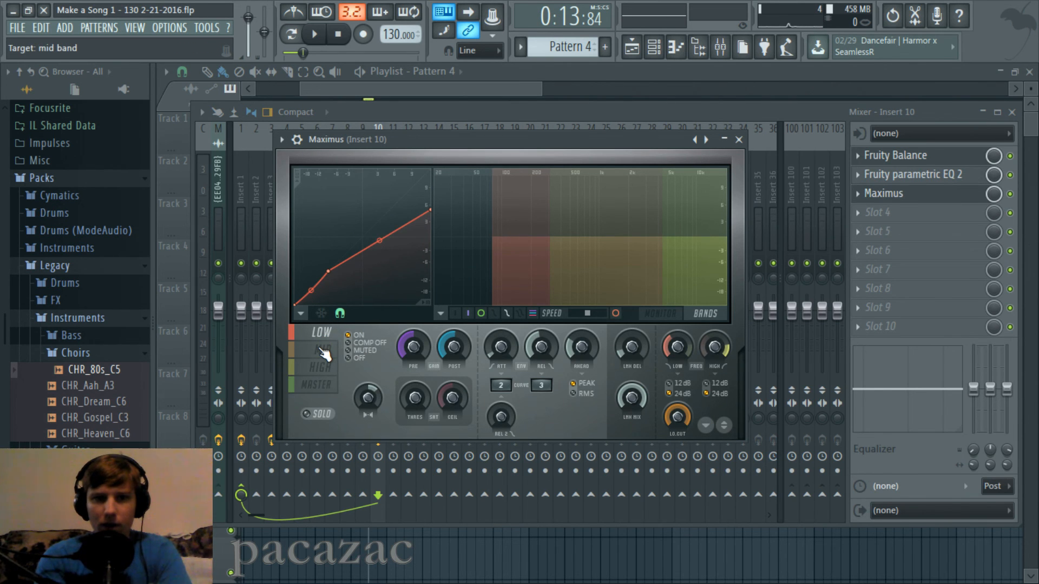
pyautogui.press('space')
pyautogui.press('space')
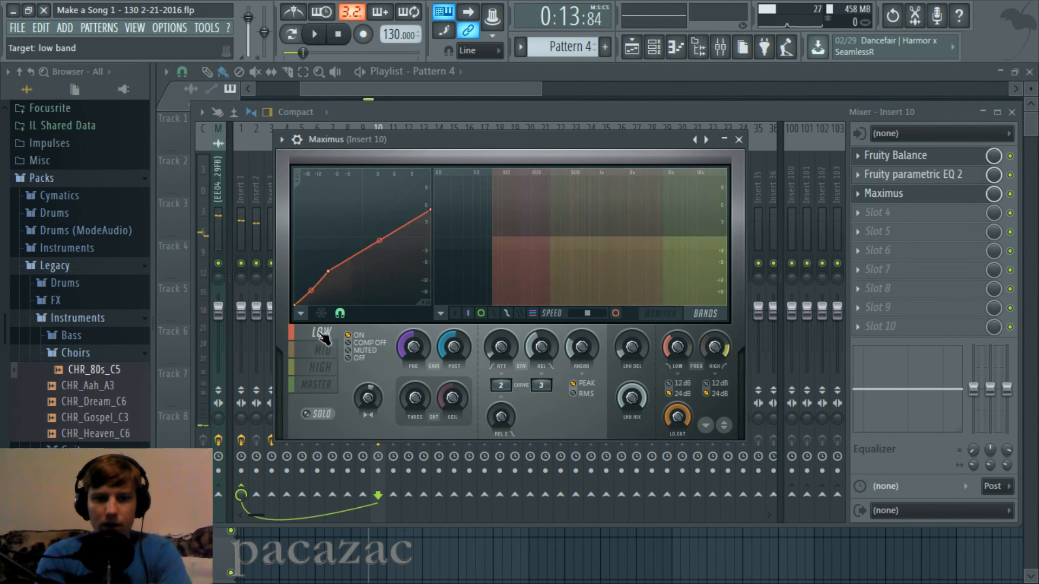
pyautogui.click(322, 350)
pyautogui.click(321, 368)
pyautogui.click(318, 385)
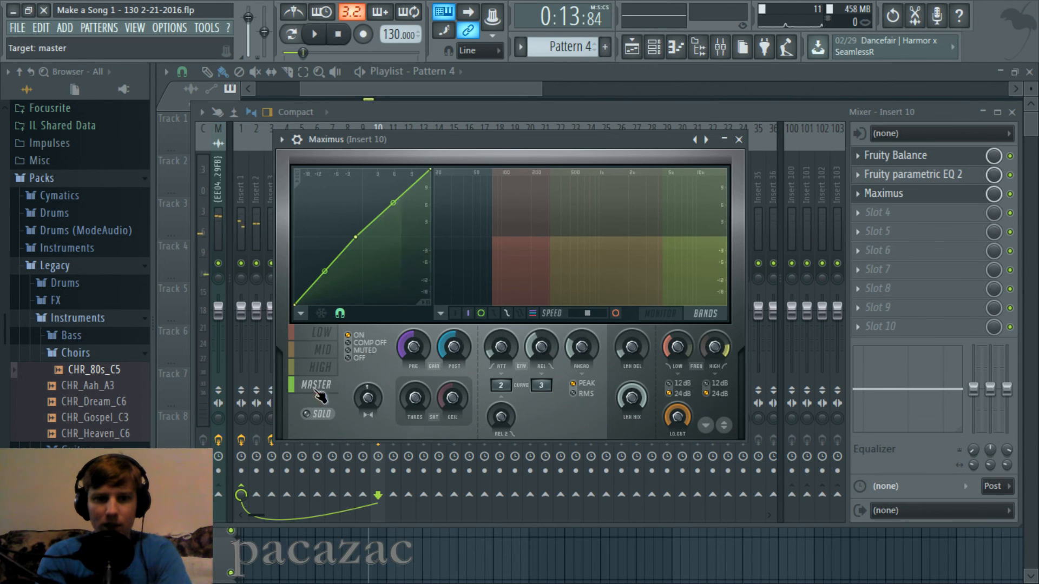
pyautogui.click(654, 313)
pyautogui.click(708, 314)
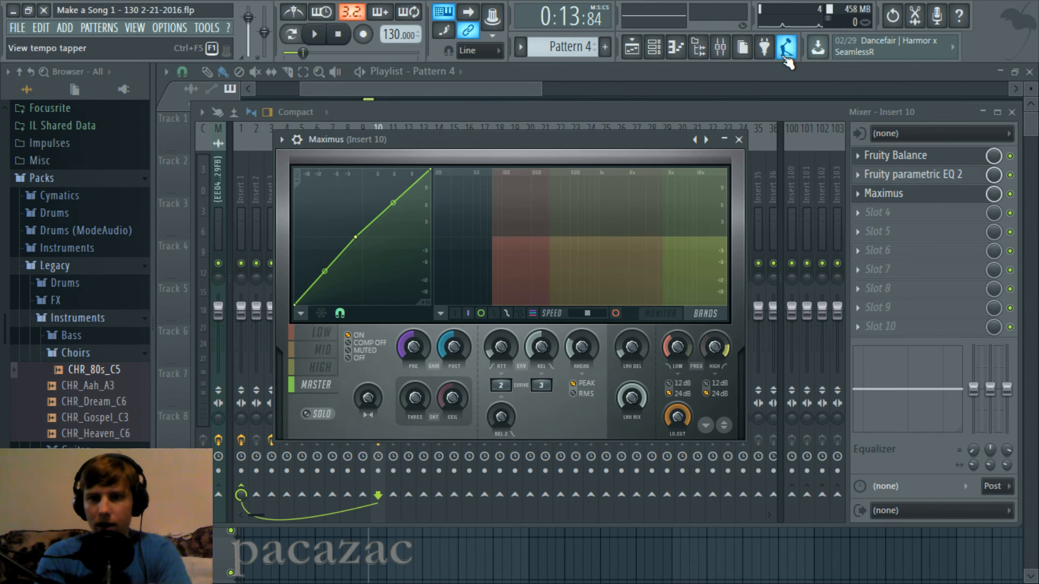
pyautogui.click(313, 373)
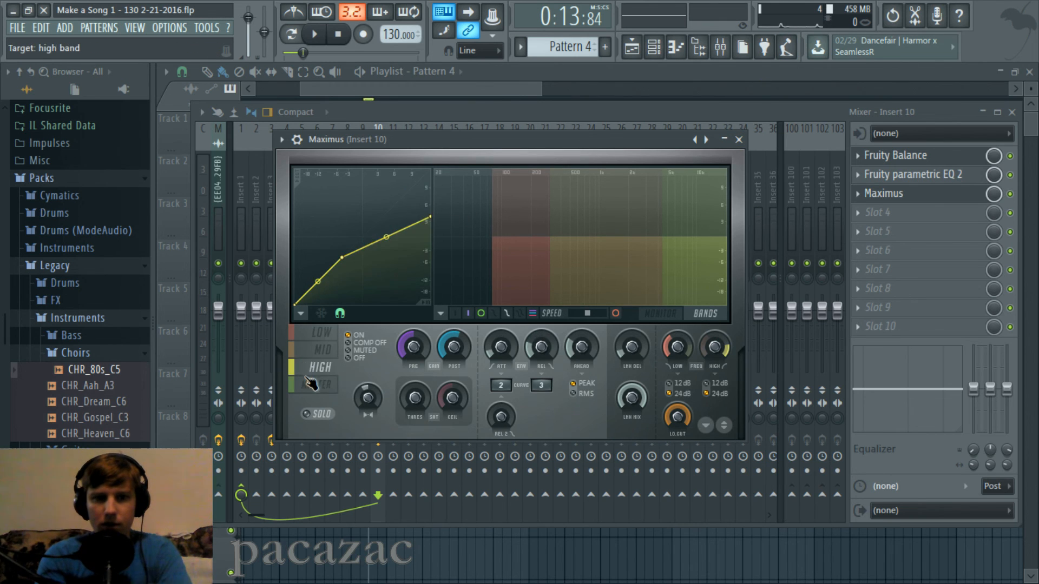
pyautogui.click(313, 384)
# Step: Select Insert 1 in the mixer and examine its Fruity Limiter while the song plays briefly
pyautogui.click(521, 89)
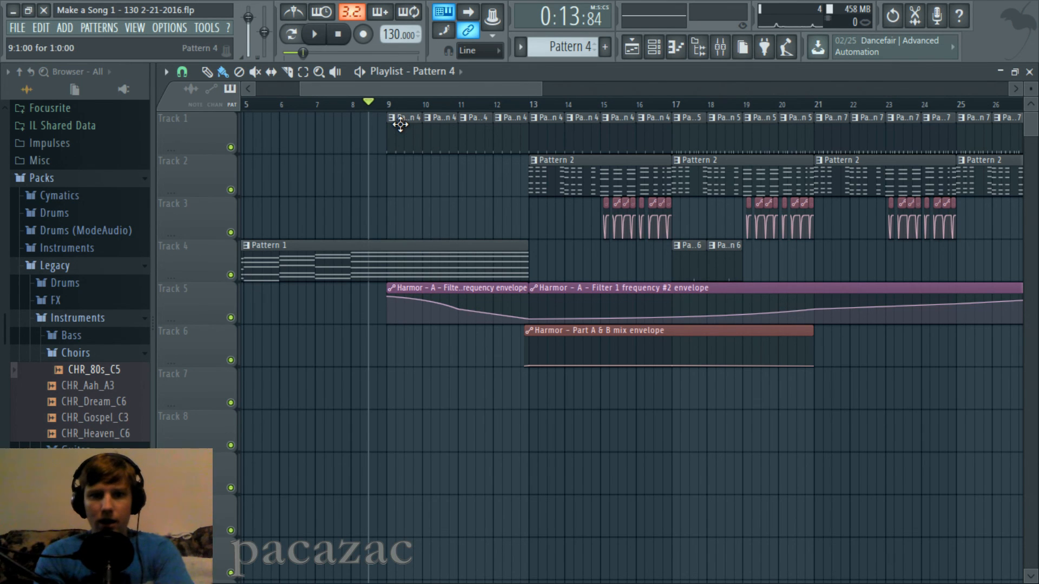
pyautogui.click(720, 47)
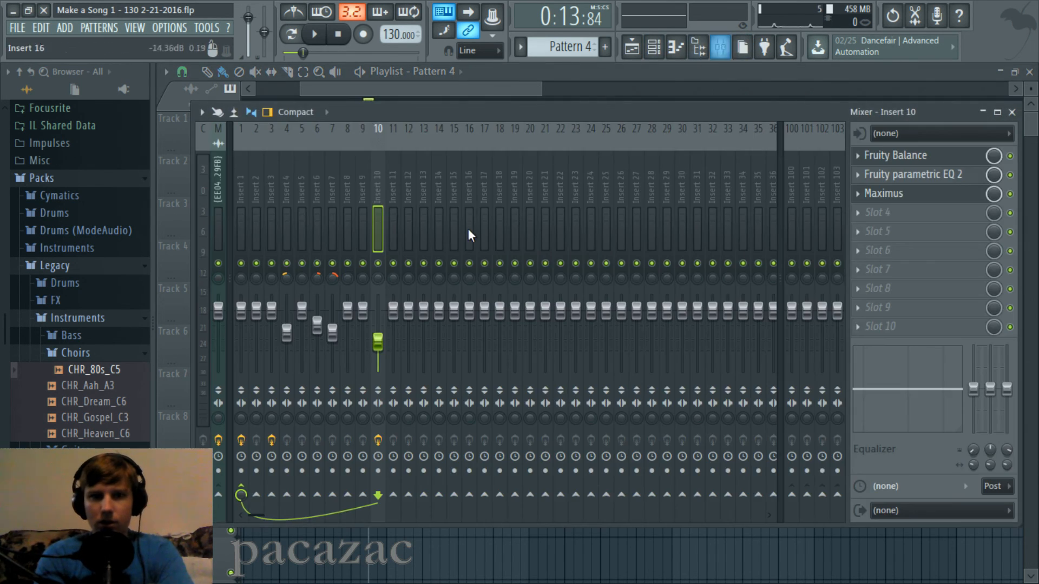
pyautogui.click(239, 193)
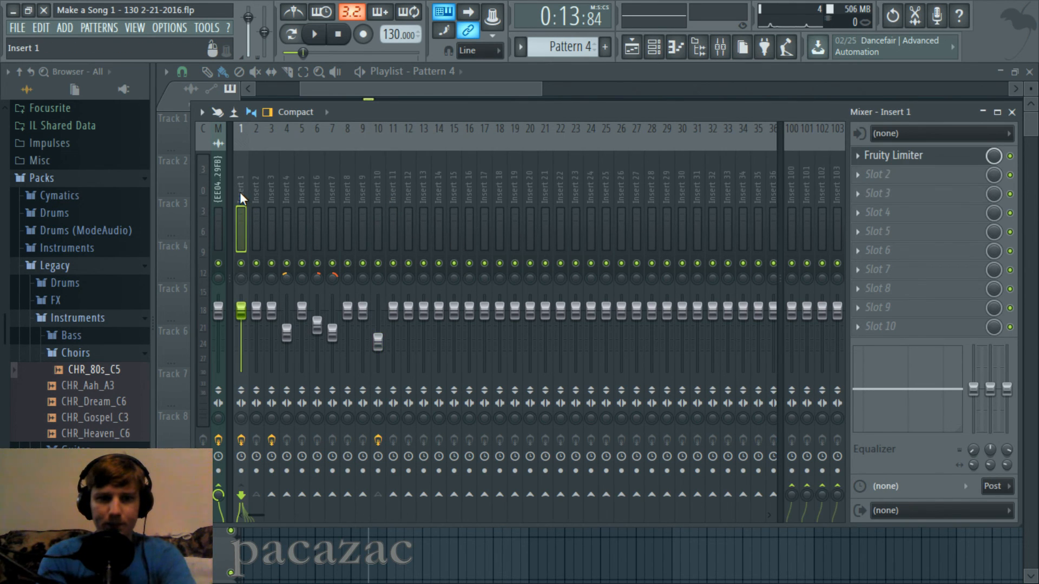
pyautogui.click(939, 163)
pyautogui.press('space')
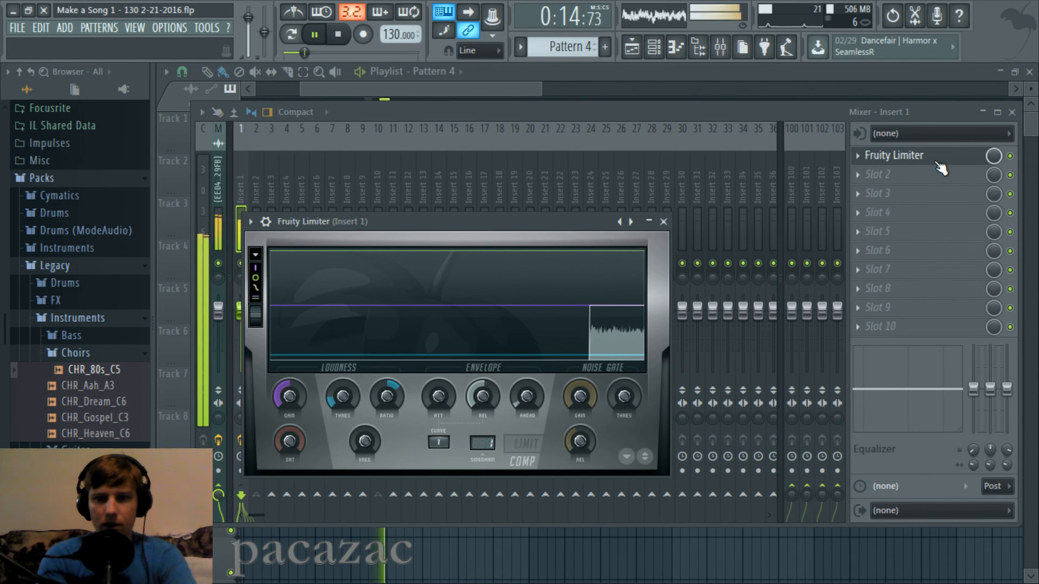
pyautogui.press('space')
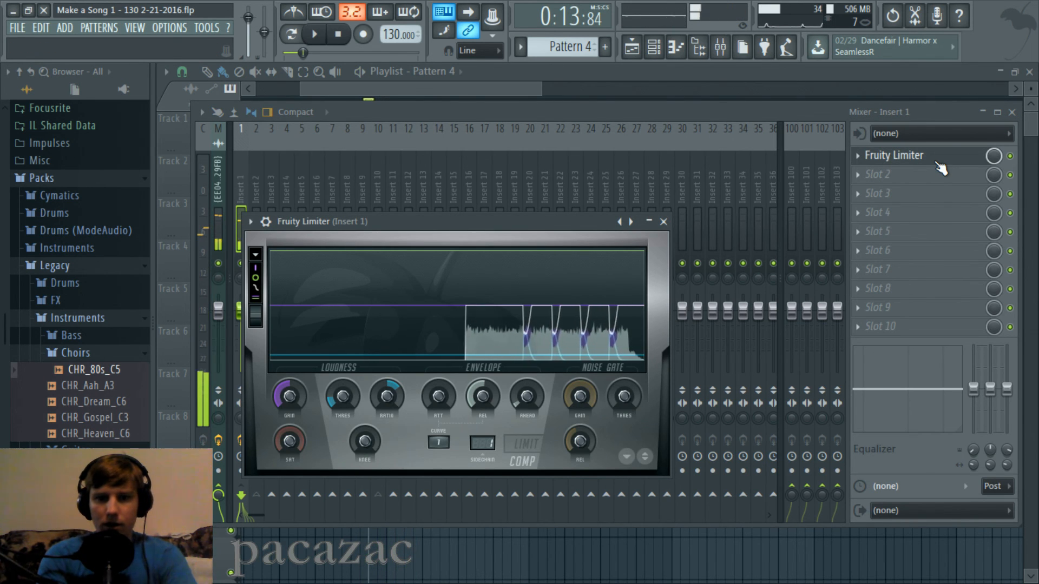
# Step: Examine the playlist arrangement from bar 9 onward, including the first Harmor filter frequency envelope on Track 5
pyautogui.click(631, 47)
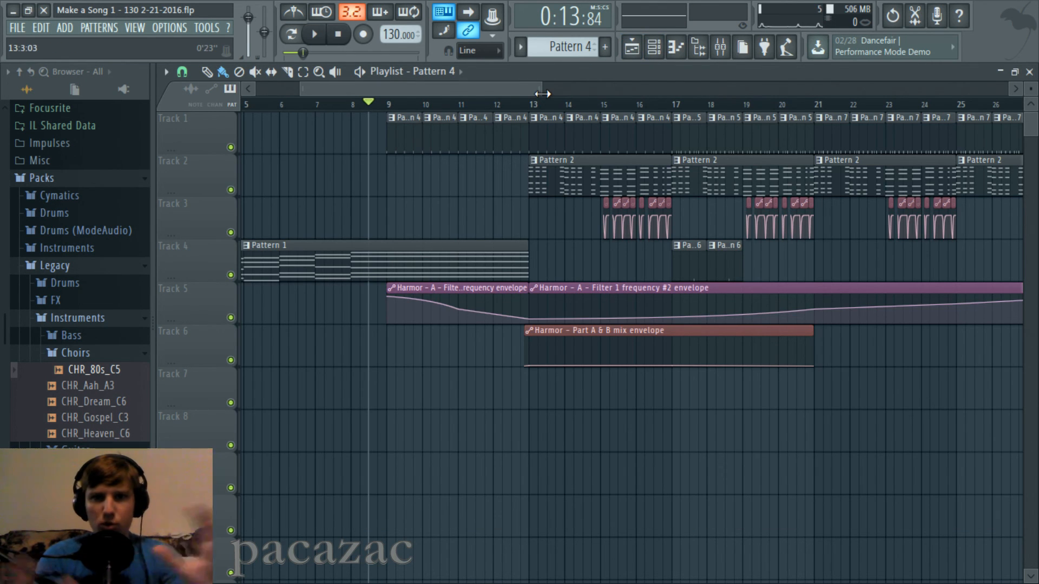
pyautogui.moveTo(542, 94); pyautogui.dragTo(518, 94)
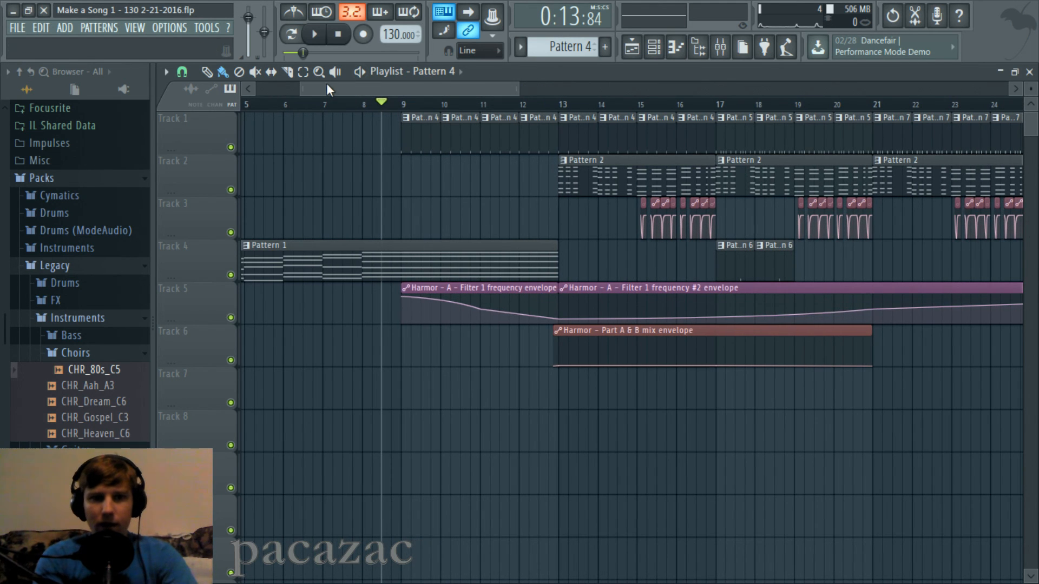
pyautogui.moveTo(306, 86); pyautogui.dragTo(388, 85)
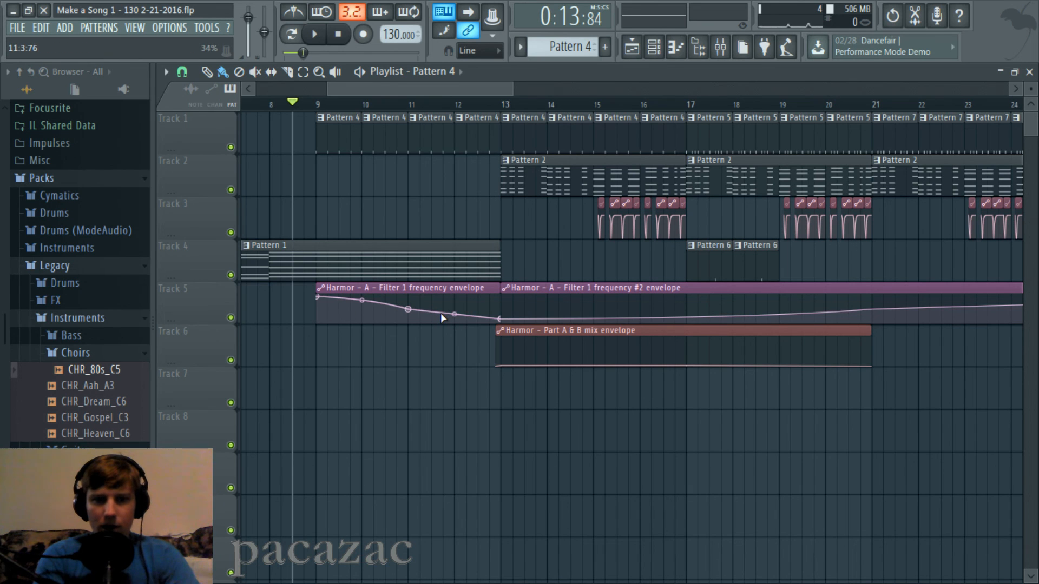
# Step: Open the Harmor channel and check its mixer track assignment during playback
pyautogui.click(720, 49)
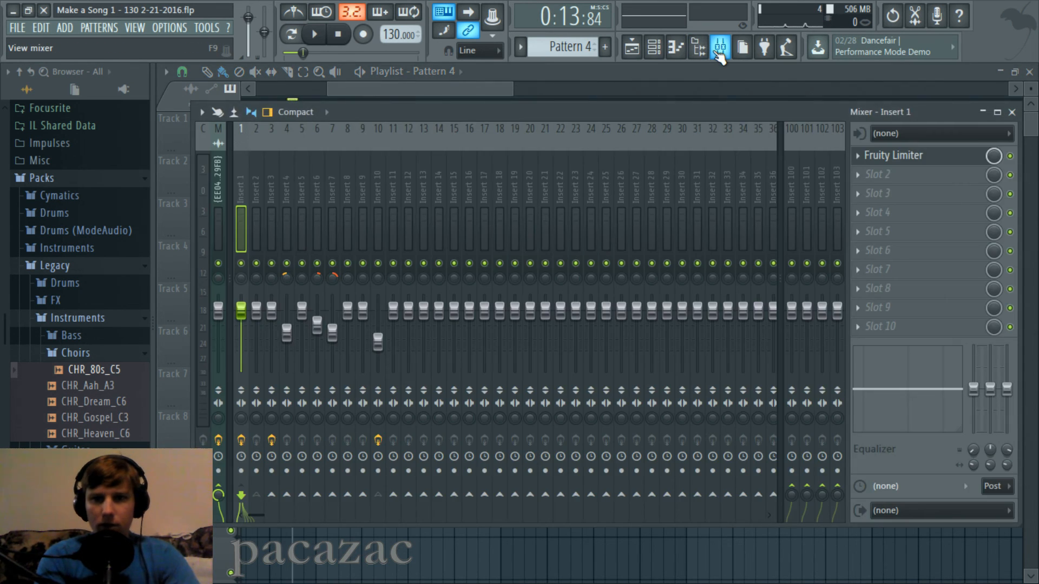
pyautogui.click(654, 48)
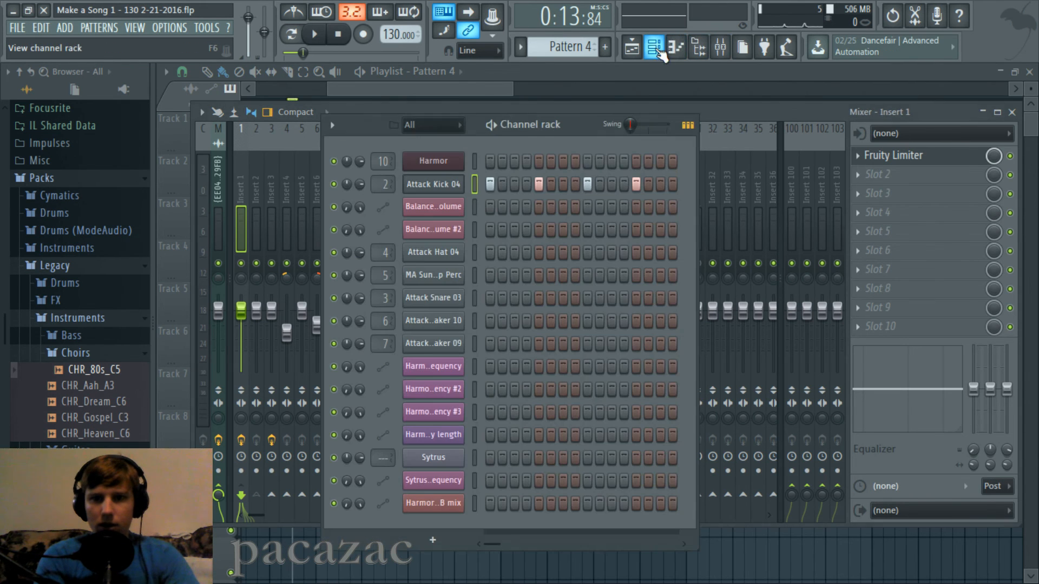
pyautogui.click(457, 161)
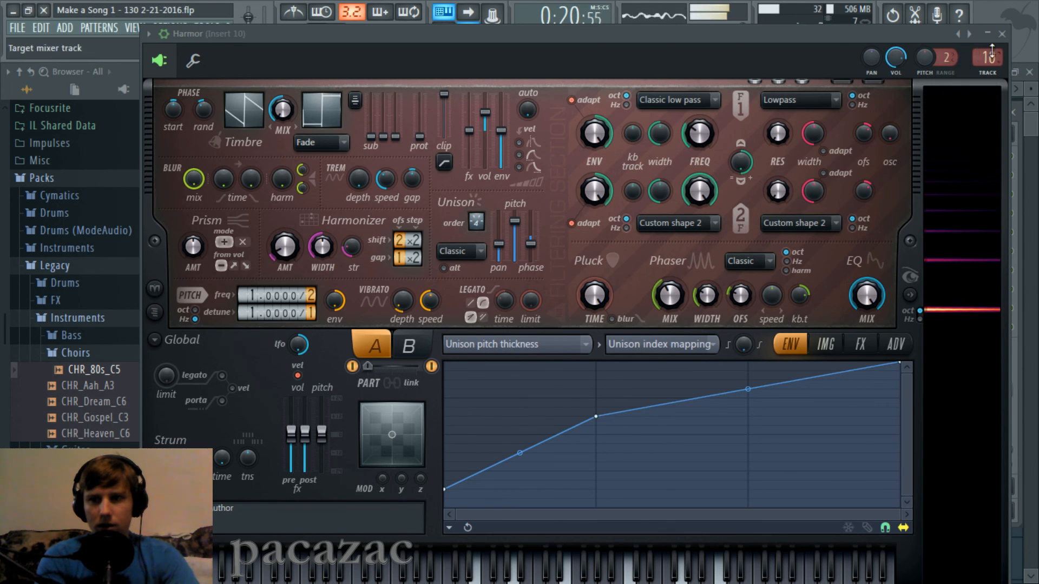
pyautogui.click(1001, 39)
pyautogui.press('space')
# Step: Make Pattern 2 the current pattern from its clip at bar 13 and briefly play it
pyautogui.moveTo(504, 86); pyautogui.dragTo(520, 86)
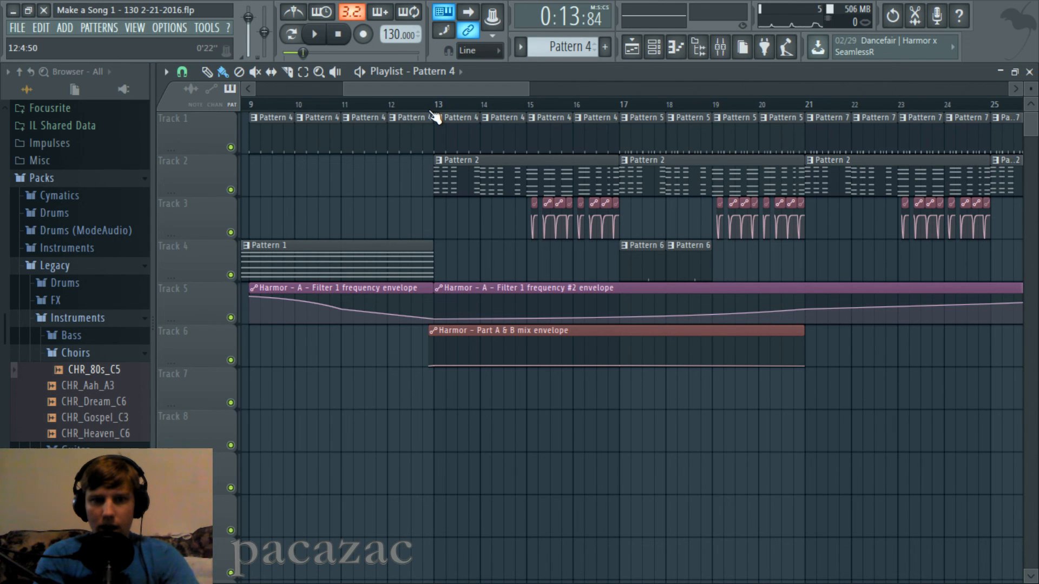
pyautogui.click(471, 160)
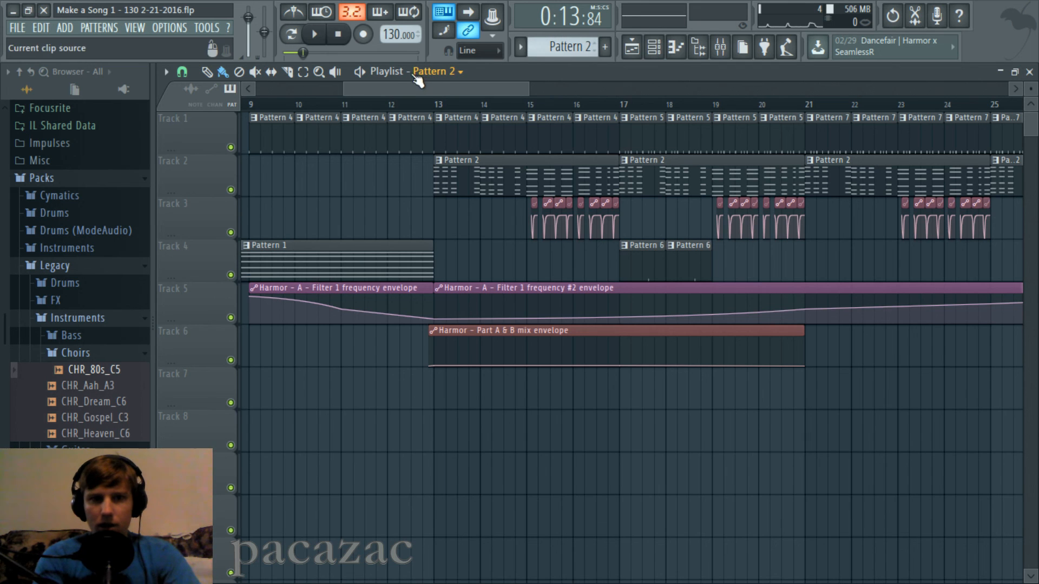
pyautogui.press('space')
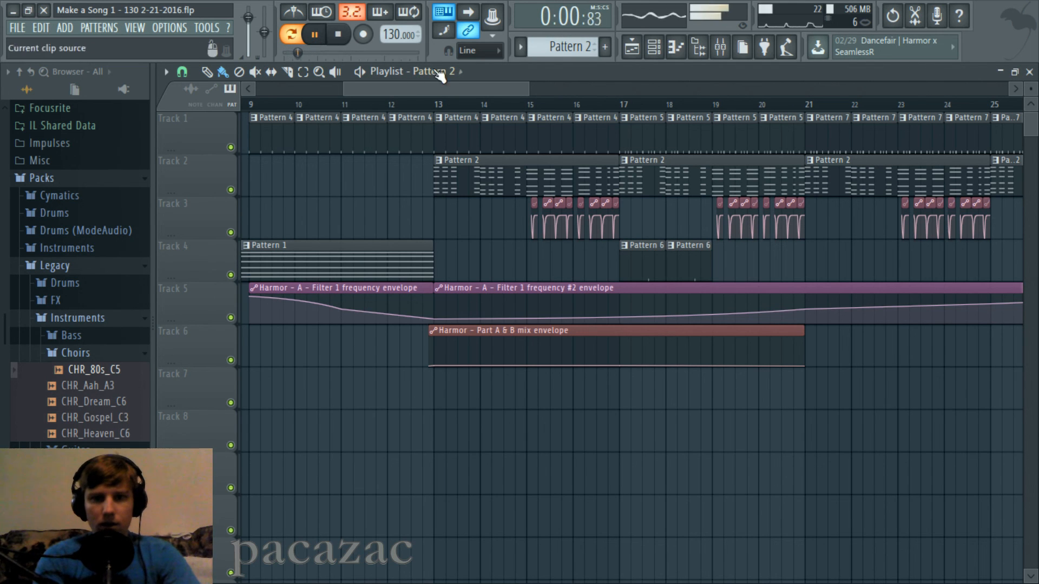
pyautogui.moveTo(509, 88); pyautogui.dragTo(572, 90)
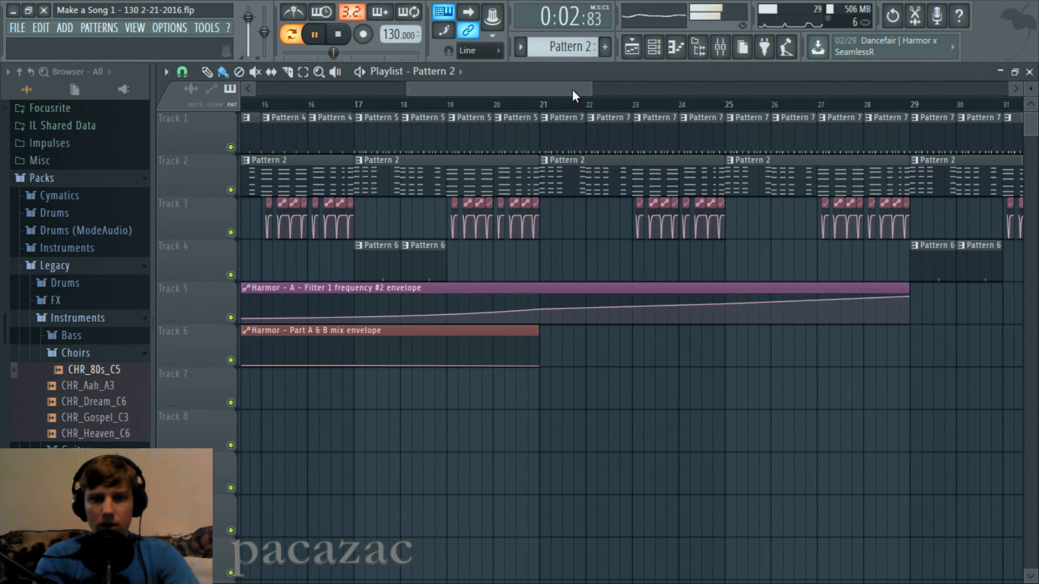
pyautogui.click(662, 104)
pyautogui.press('space')
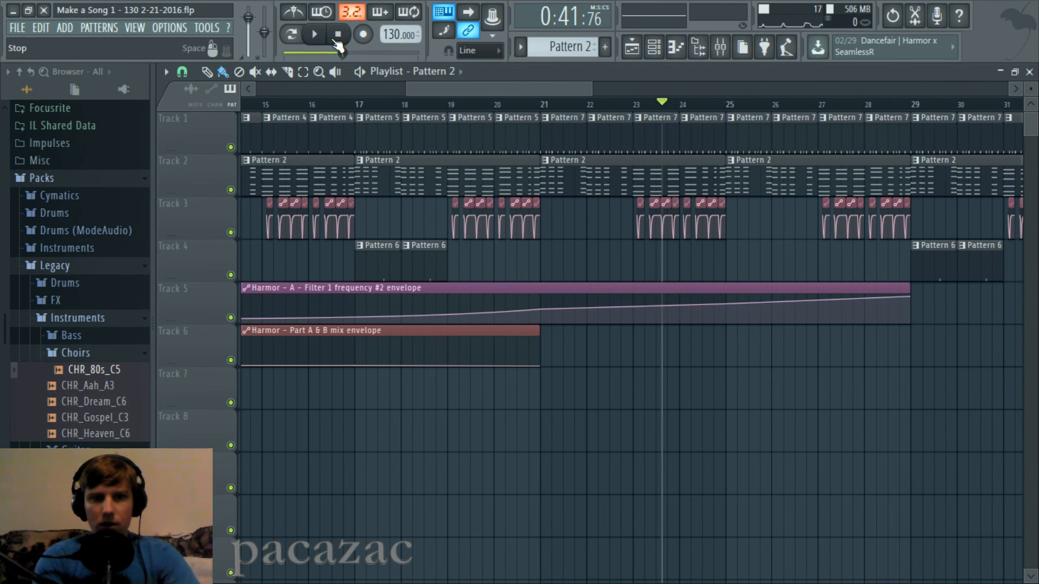
# Step: Play Pattern 2 in pattern mode and inspect its Harmor notes in the piano roll
pyautogui.click(292, 36)
pyautogui.click(316, 35)
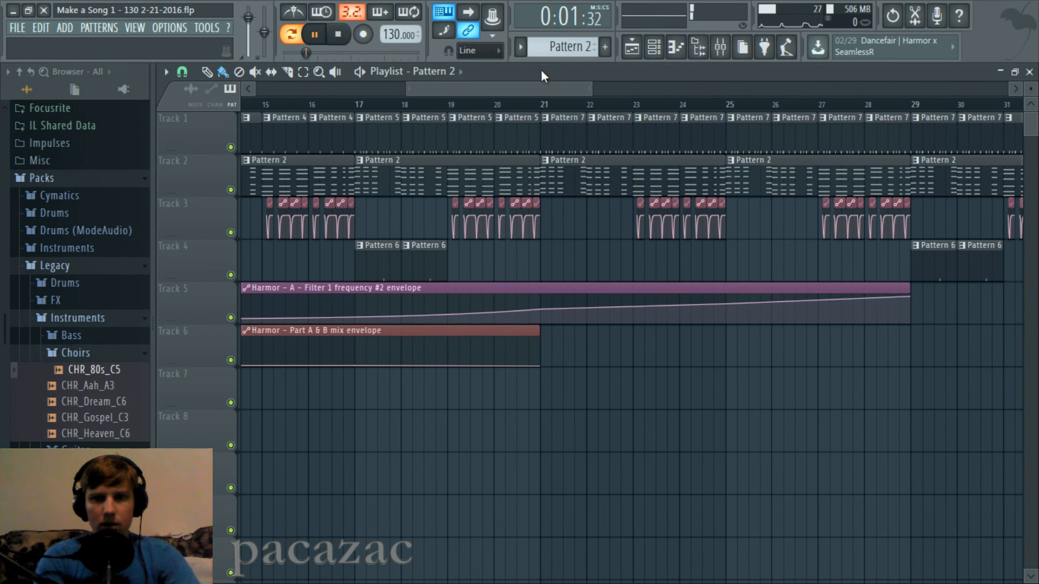
pyautogui.press('F9')
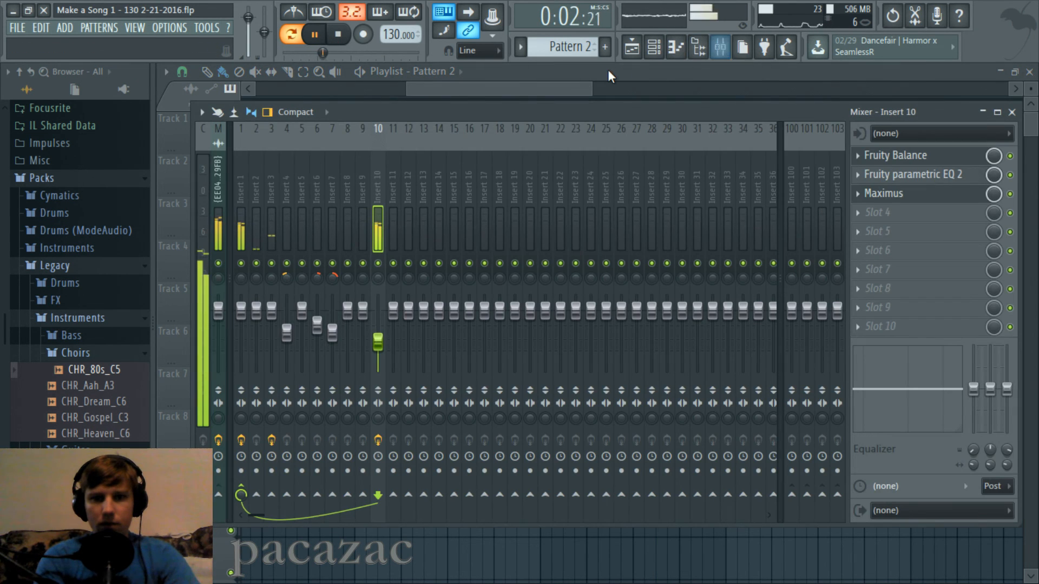
pyautogui.click(686, 48)
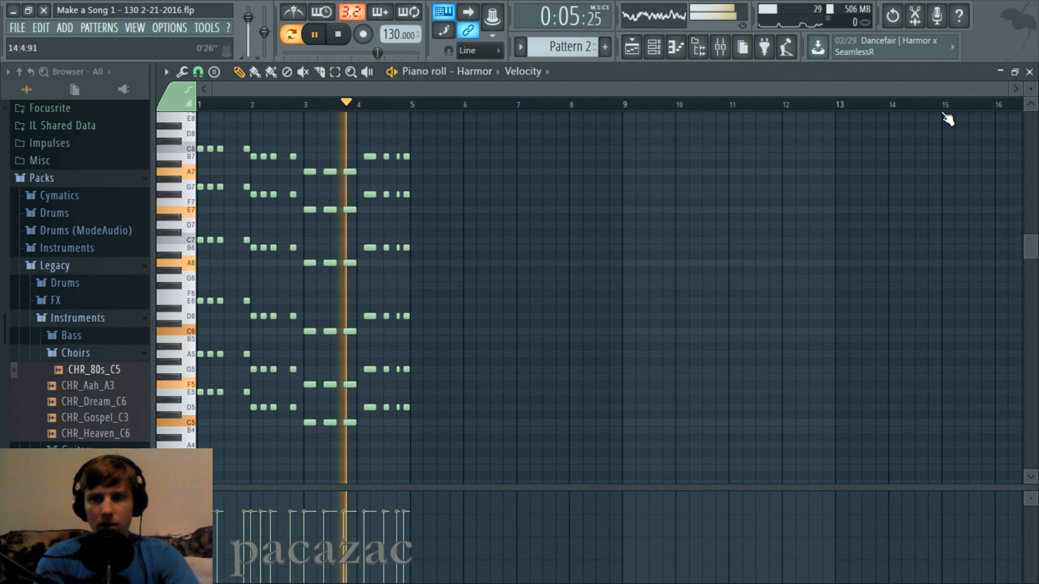
pyautogui.moveTo(1011, 89); pyautogui.dragTo(775, 81)
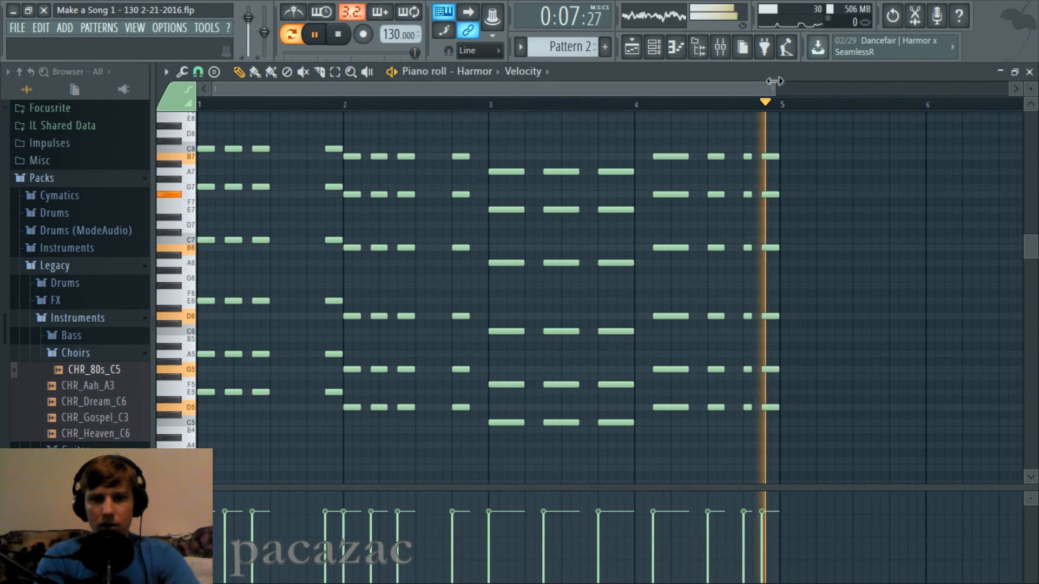
pyautogui.press('space')
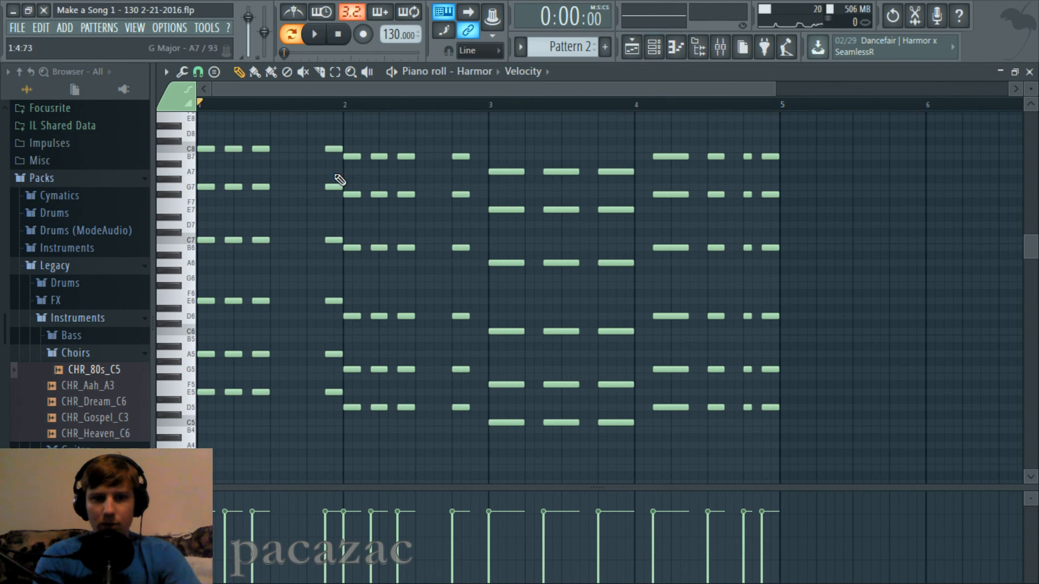
# Step: Play only Tracks 2 and 3 of the playlist from just before bar 15, and re-enable all tracks
pyautogui.click(638, 49)
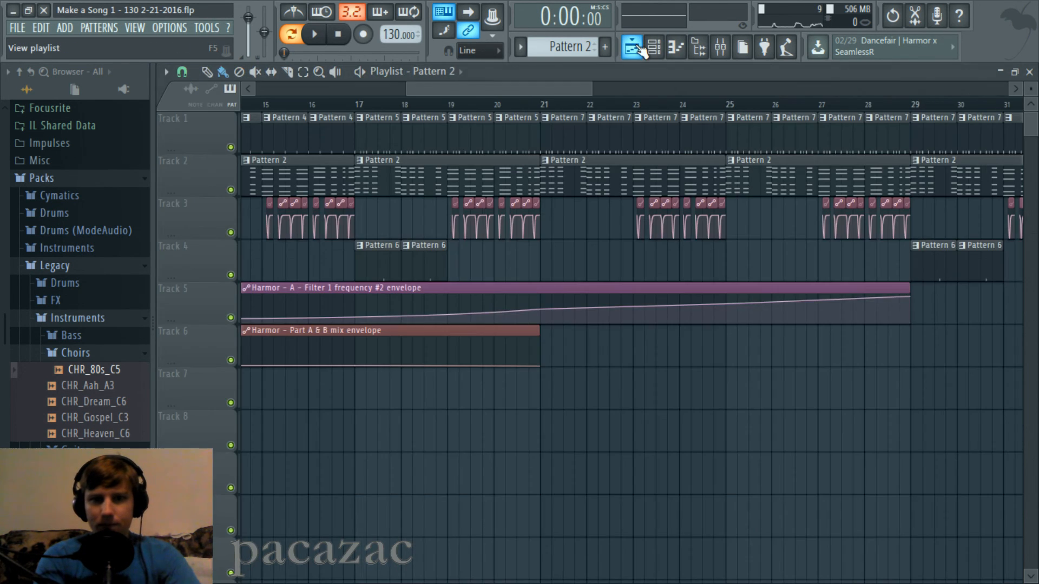
pyautogui.moveTo(472, 94); pyautogui.dragTo(434, 108)
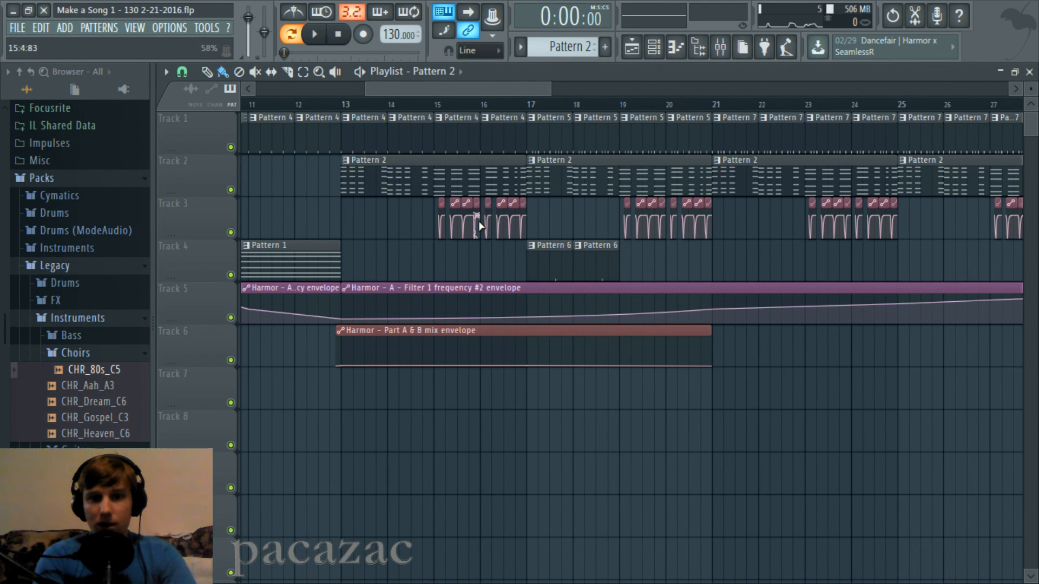
pyautogui.click(435, 104)
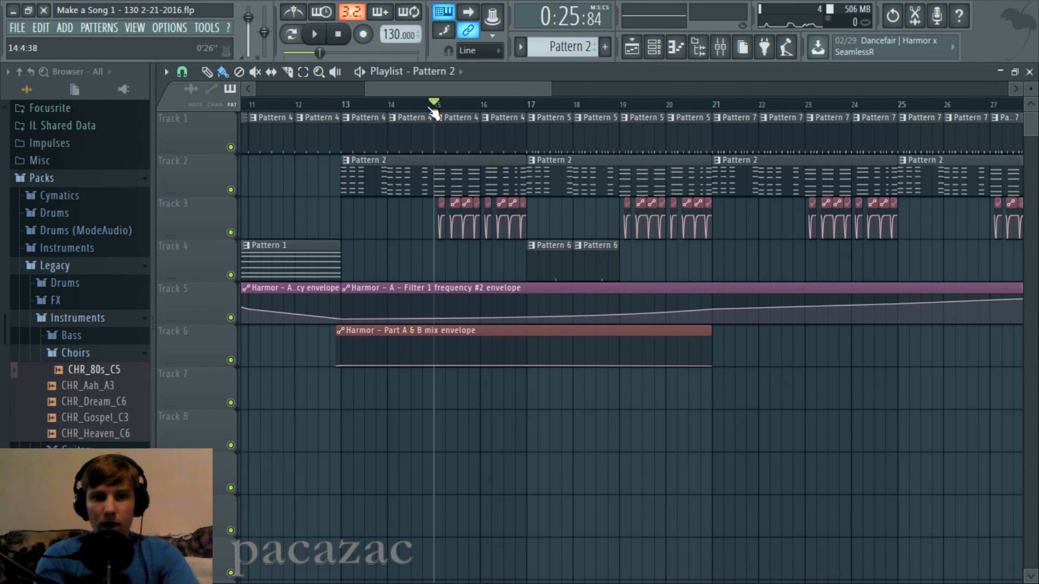
pyautogui.keyDown('ctrl'); pyautogui.click(231, 190); pyautogui.keyUp('ctrl')
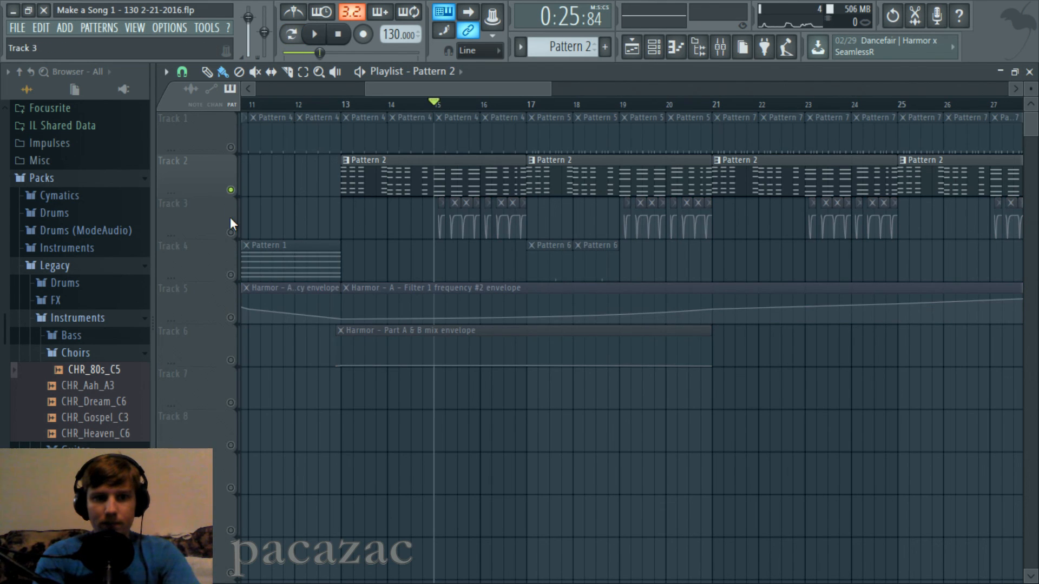
pyautogui.click(230, 232)
pyautogui.press('space')
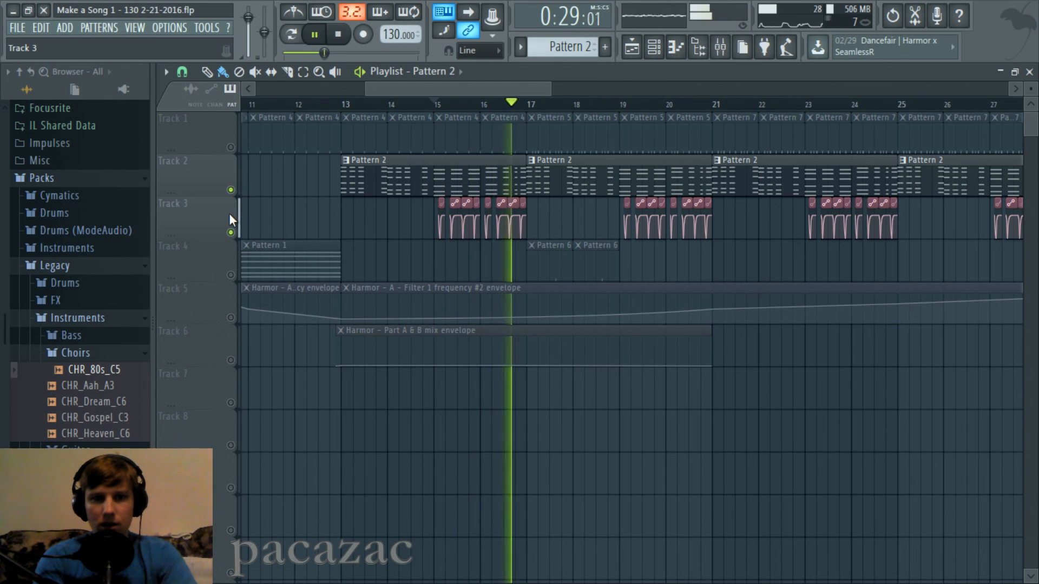
pyautogui.press('space')
pyautogui.keyDown('ctrl'); pyautogui.click(231, 190); pyautogui.keyUp('ctrl')
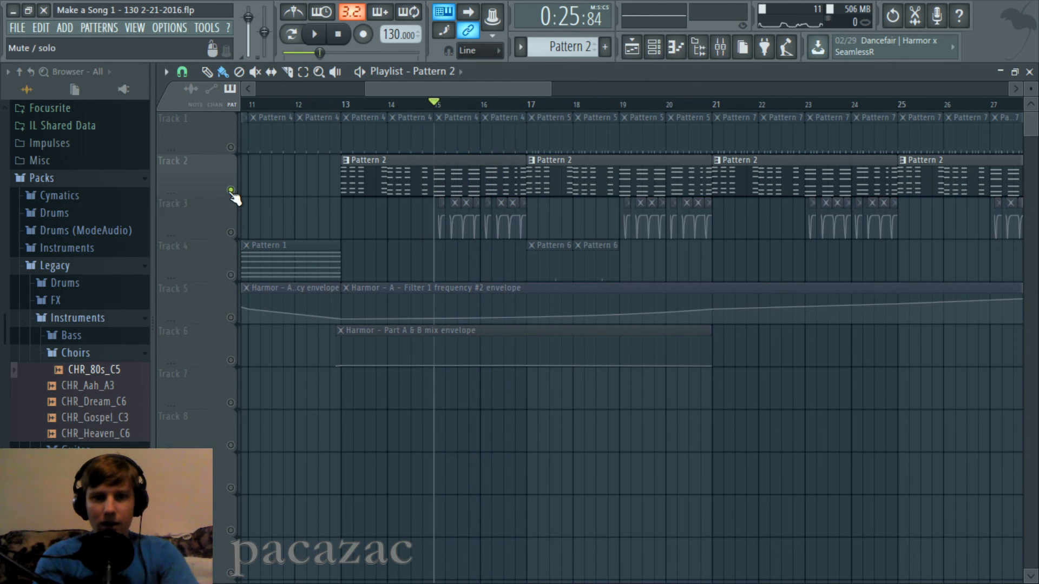
pyautogui.keyDown('ctrl'); pyautogui.click(231, 191); pyautogui.keyUp('ctrl')
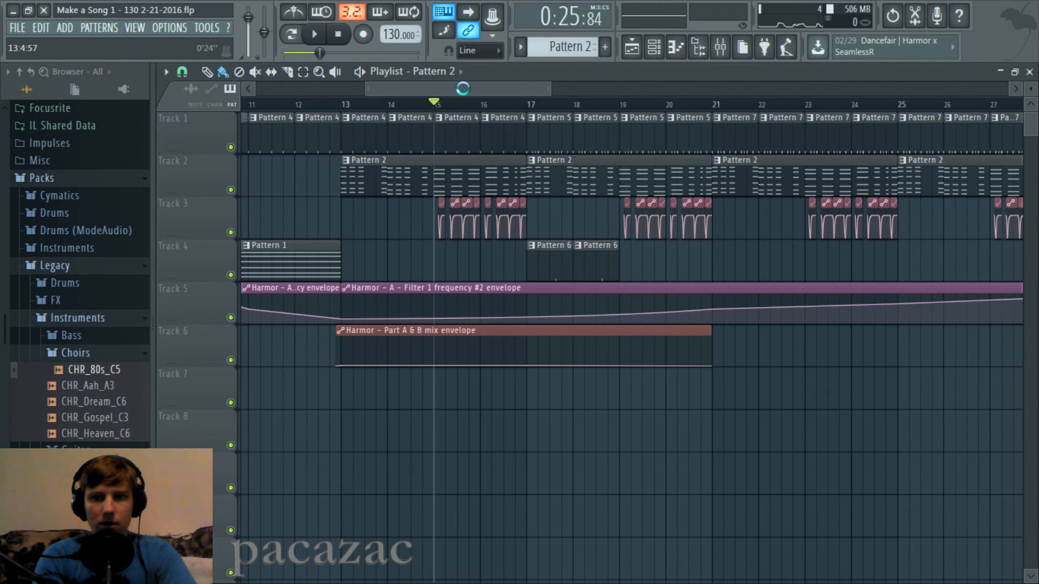
pyautogui.moveTo(463, 88); pyautogui.dragTo(437, 87)
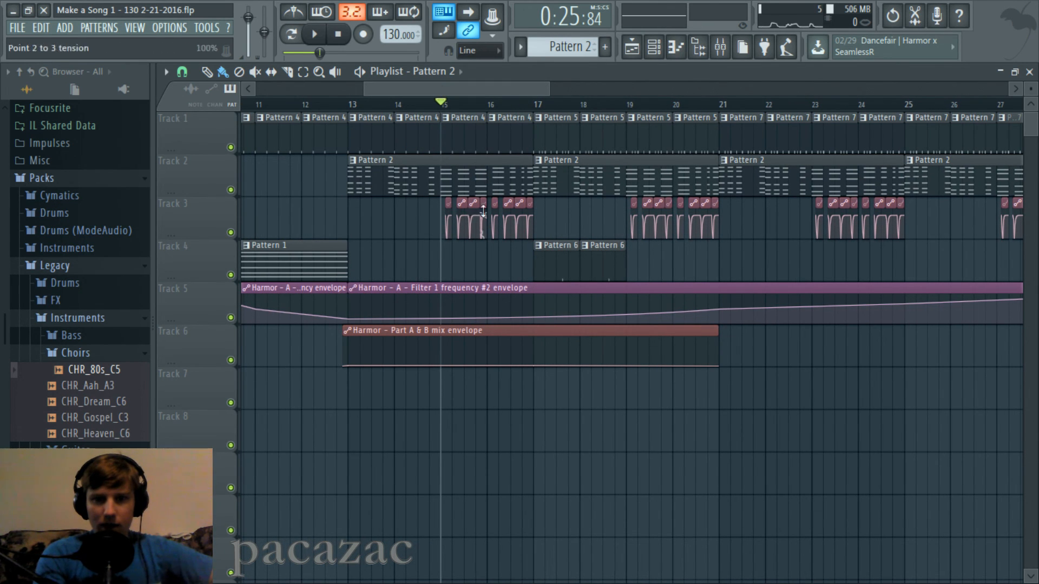
# Step: Look over the playlist clips from bar 11 to bar 35 and the Harmor notes of Pattern 2 in the piano roll
pyautogui.moveTo(380, 319)
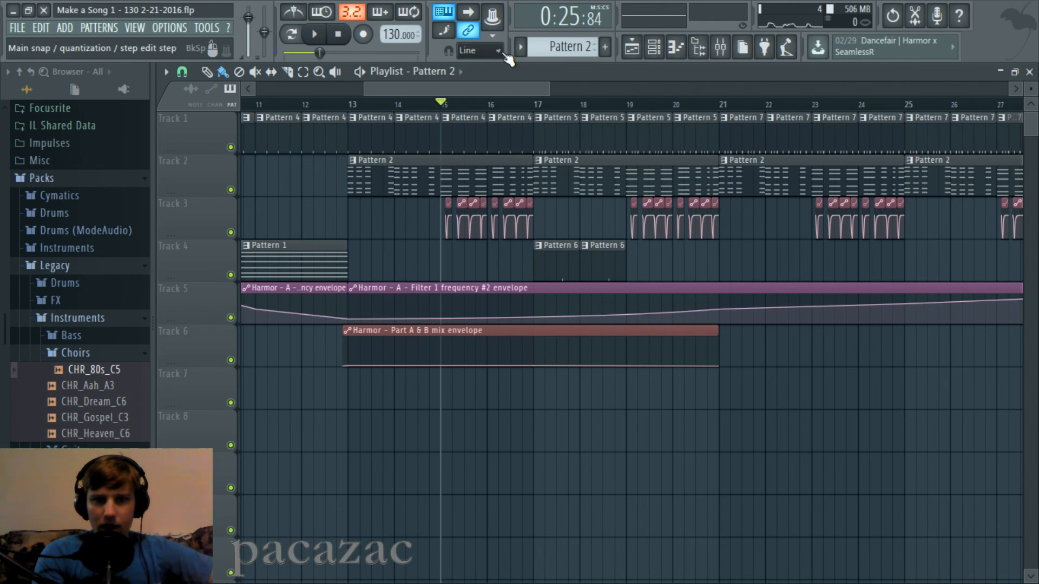
pyautogui.moveTo(498, 89); pyautogui.dragTo(583, 86)
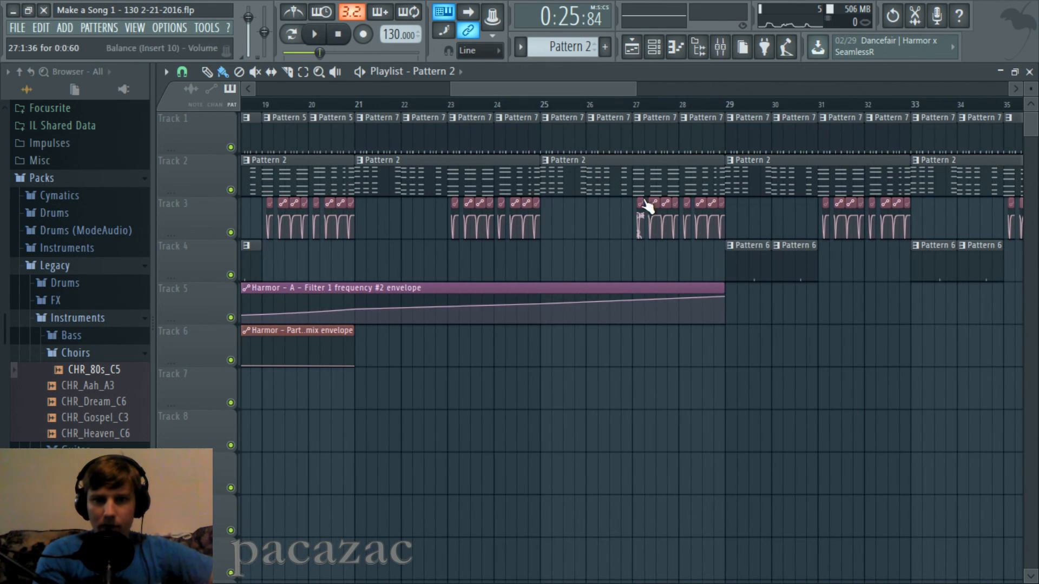
pyautogui.moveTo(508, 84); pyautogui.dragTo(418, 89)
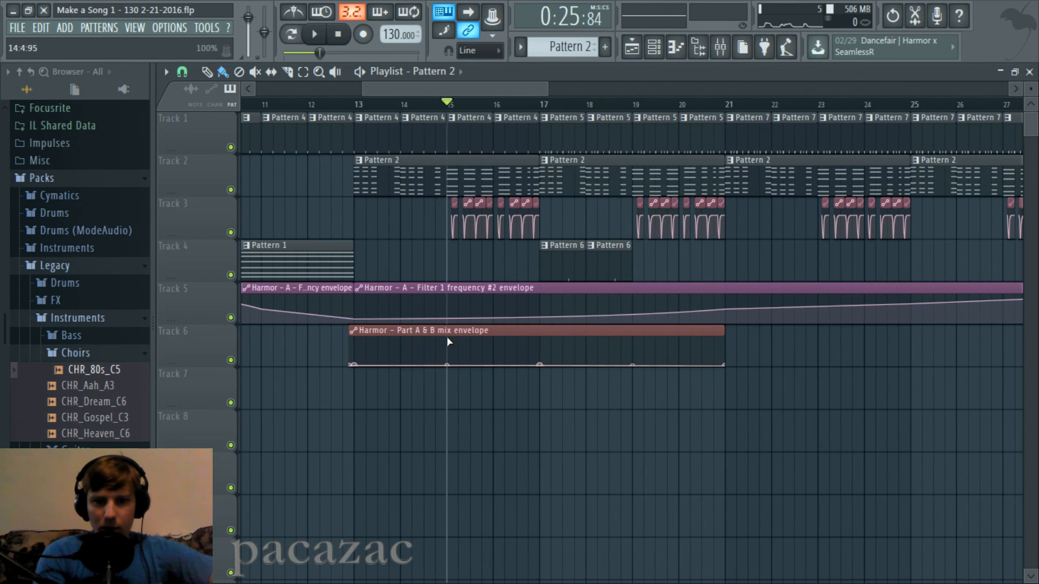
pyautogui.click(699, 47)
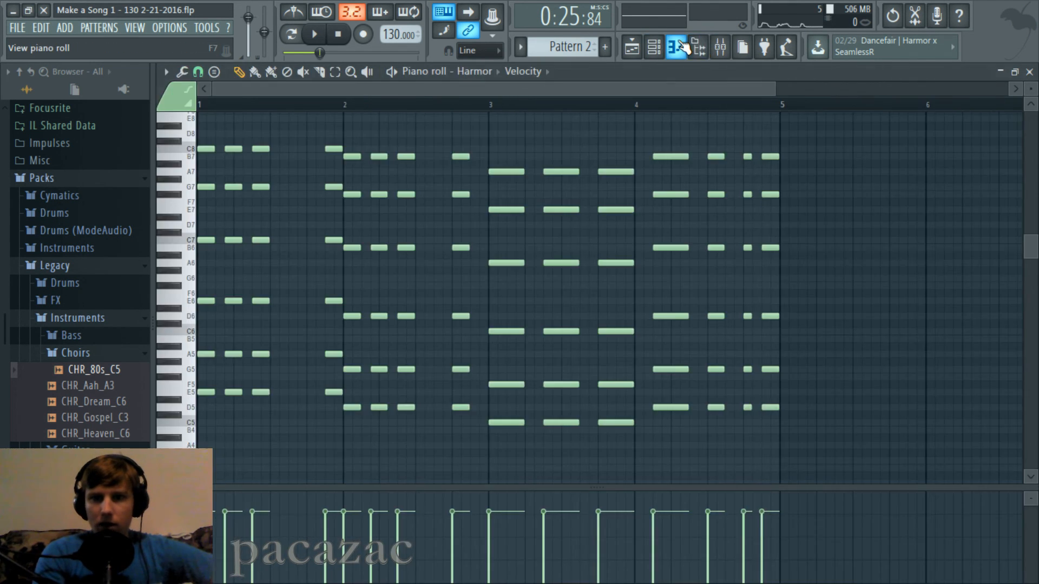
pyautogui.click(700, 49)
pyautogui.click(700, 48)
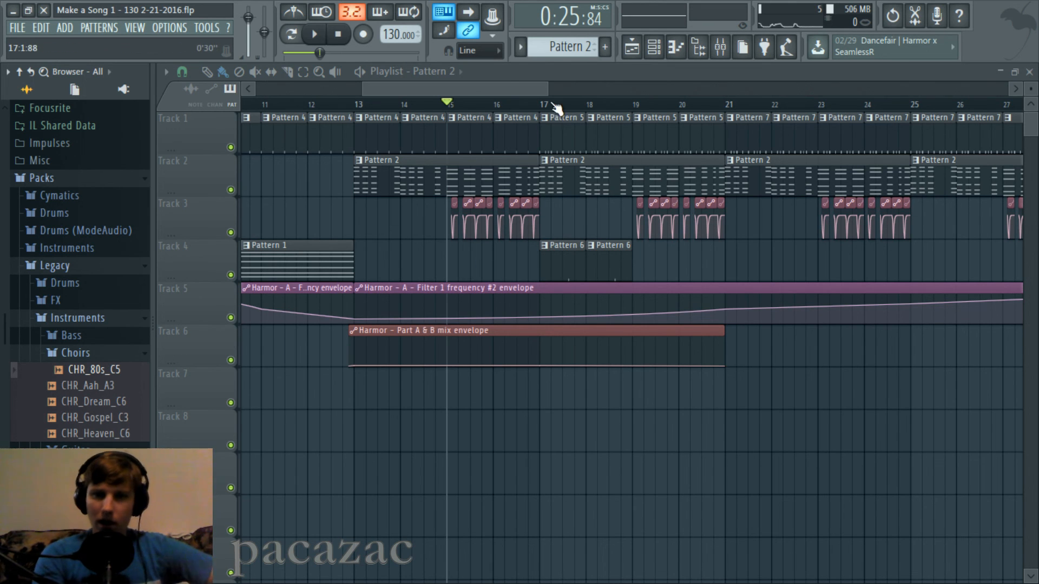
pyautogui.moveTo(542, 90); pyautogui.dragTo(535, 89)
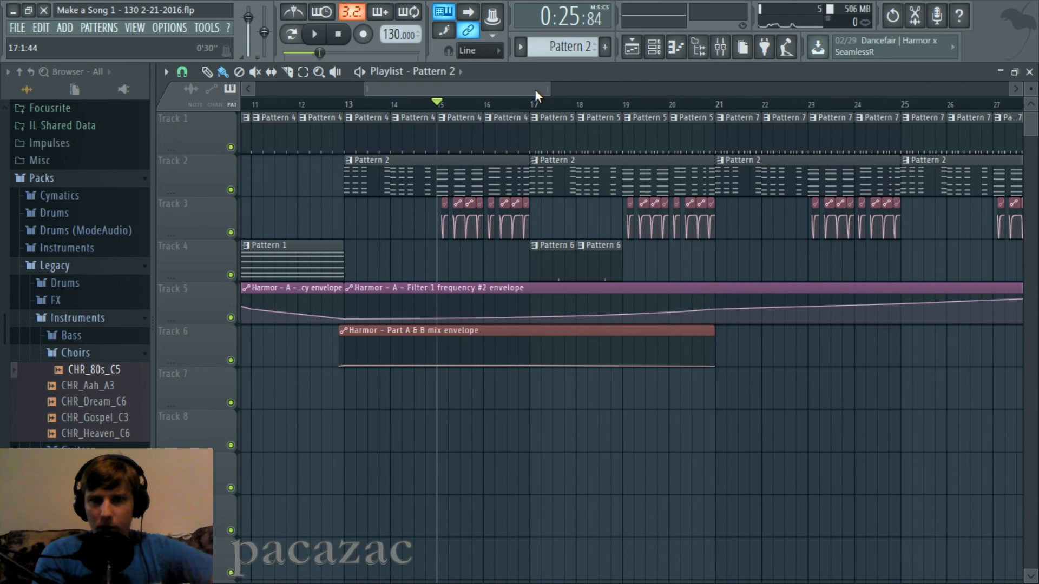
# Step: Open part B of the Harmor channel and play the test notes B4 and E5 while examining its pitch dividers
pyautogui.click(654, 48)
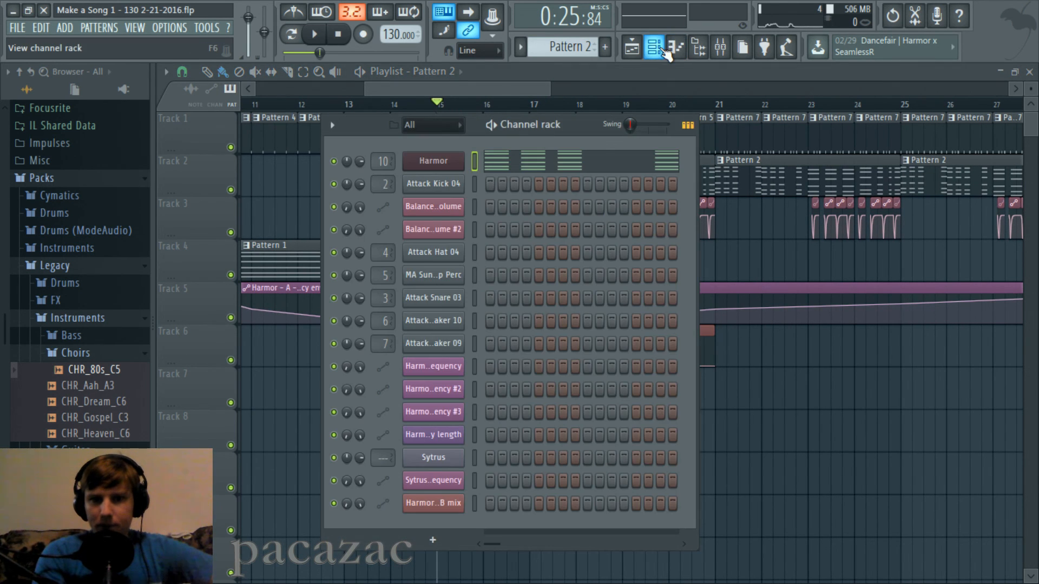
pyautogui.click(434, 161)
pyautogui.click(410, 347)
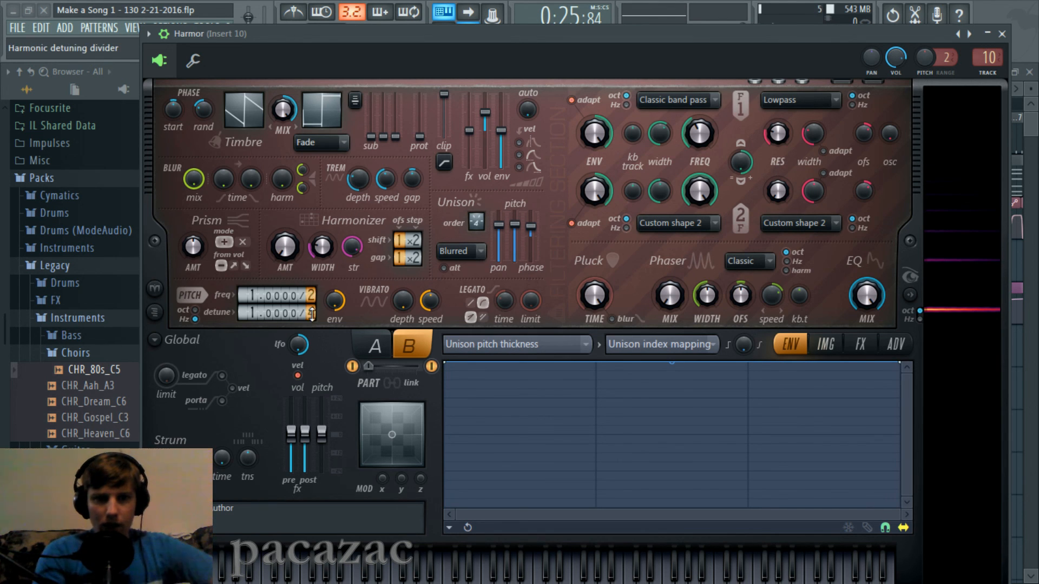
pyautogui.scroll(3, 312, 314)
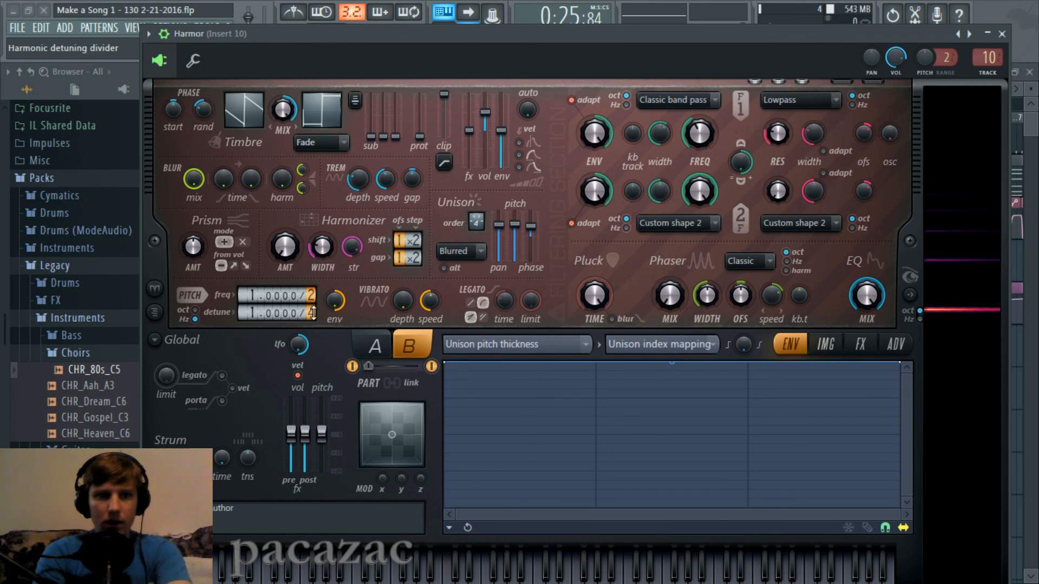
pyautogui.press('m')
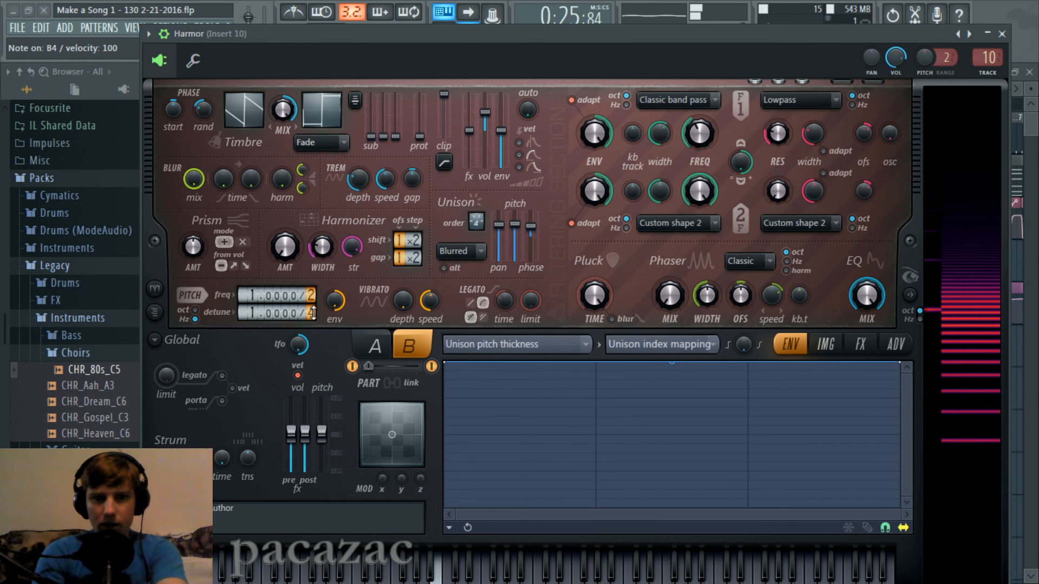
pyautogui.press('e')
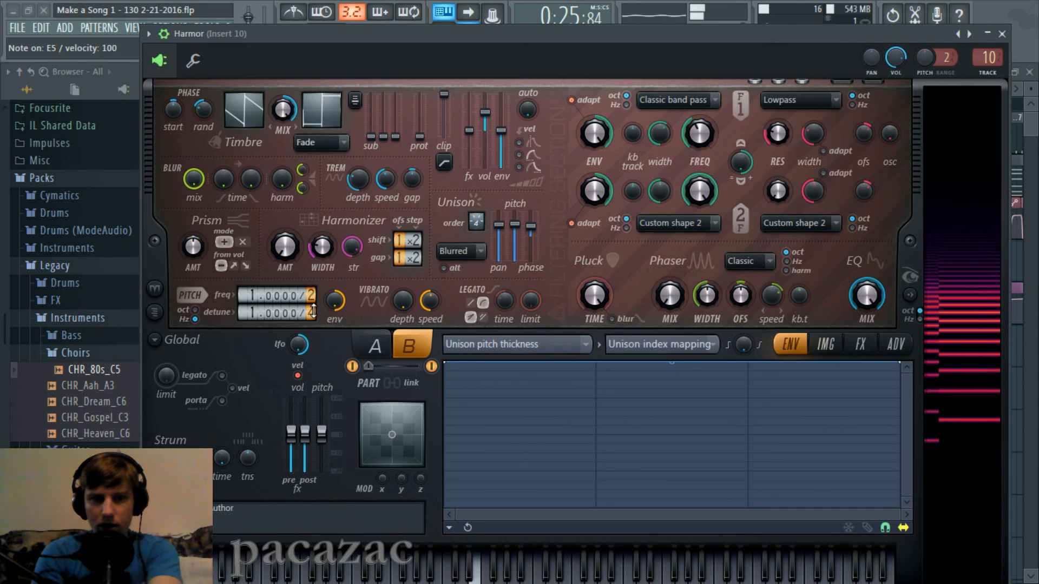
# Step: Compare Harmor's pitch frequency divider at 1 and 2 by playing notes, return it to 2, and collapse the plugin window
pyautogui.moveTo(312, 296); pyautogui.dragTo(313, 303)
pyautogui.press('e')
pyautogui.press('e')
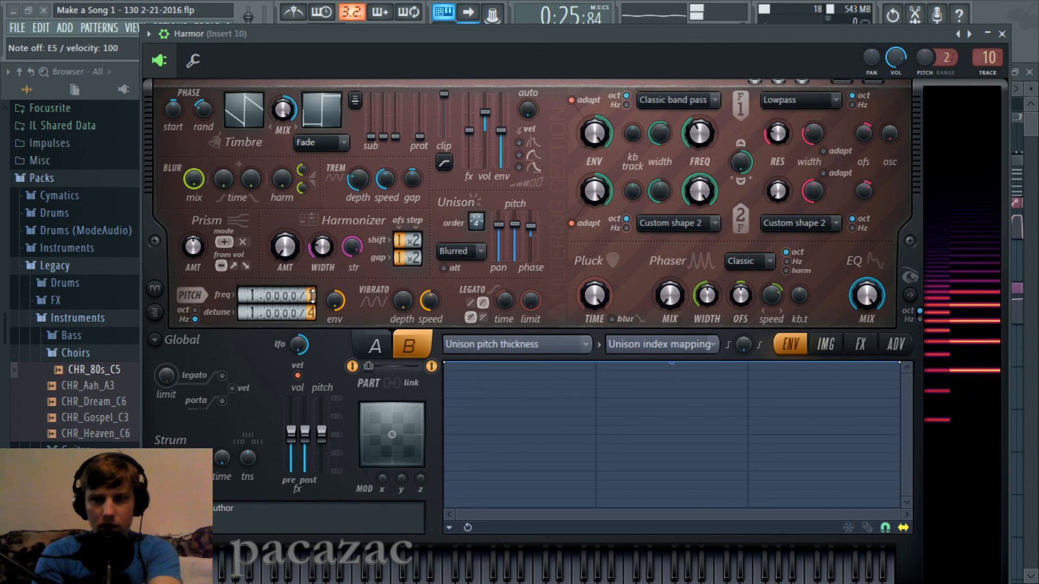
pyautogui.press('e')
pyautogui.moveTo(312, 297)
pyautogui.mouseDown()
pyautogui.moveTo(312, 310)
pyautogui.moveTo(312, 292)
pyautogui.mouseUp()
pyautogui.press('e')
pyautogui.press('e')
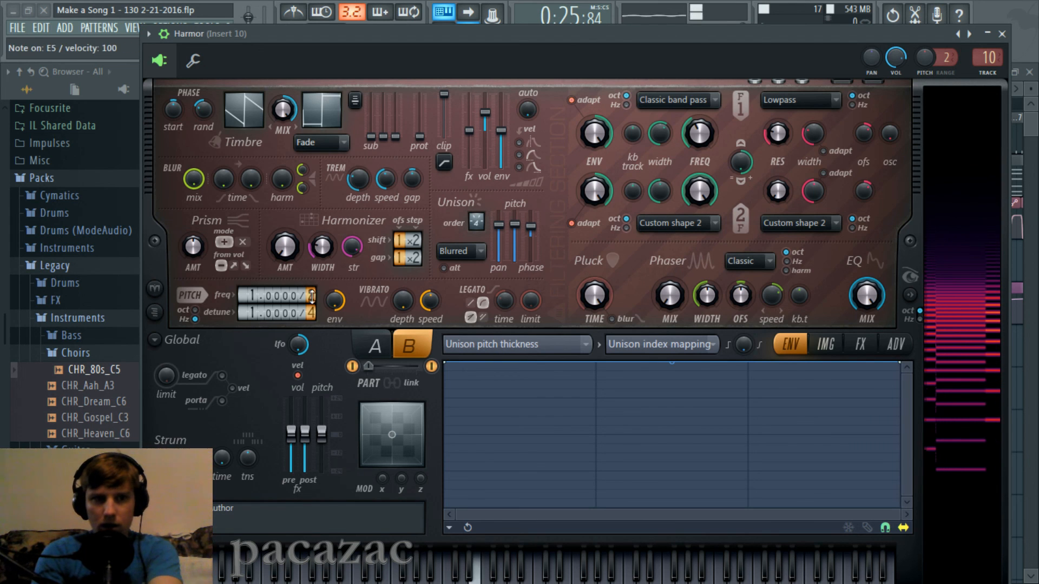
pyautogui.press('e')
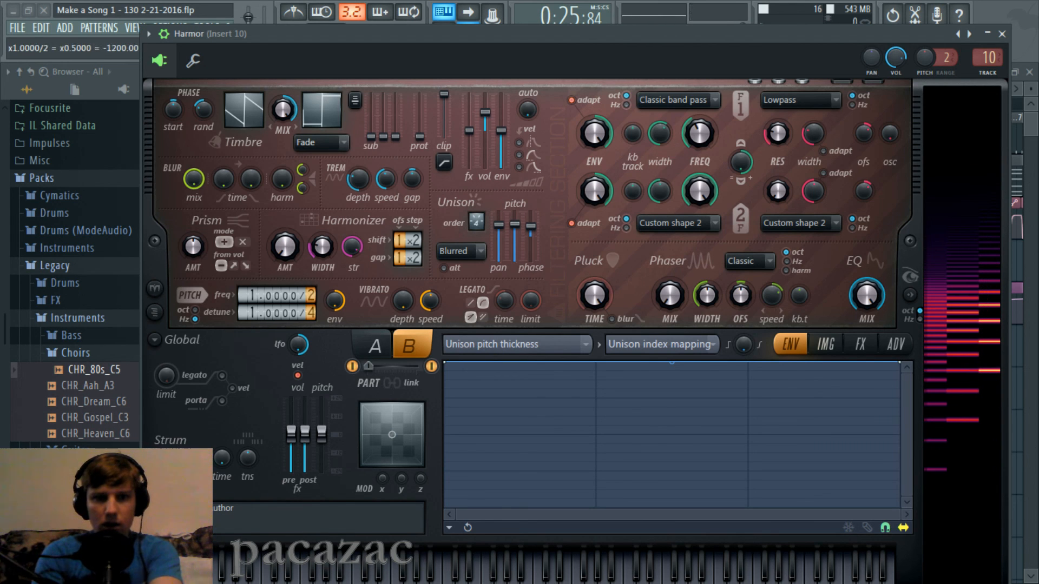
pyautogui.press('e')
pyautogui.moveTo(312, 297); pyautogui.dragTo(312, 292)
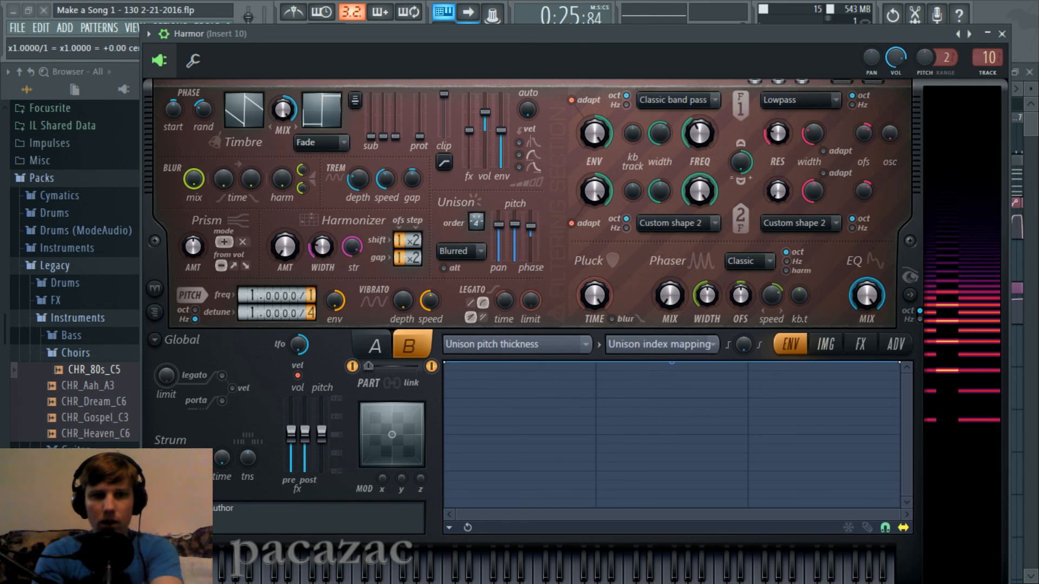
pyautogui.press('e')
pyautogui.press('q')
pyautogui.press('m')
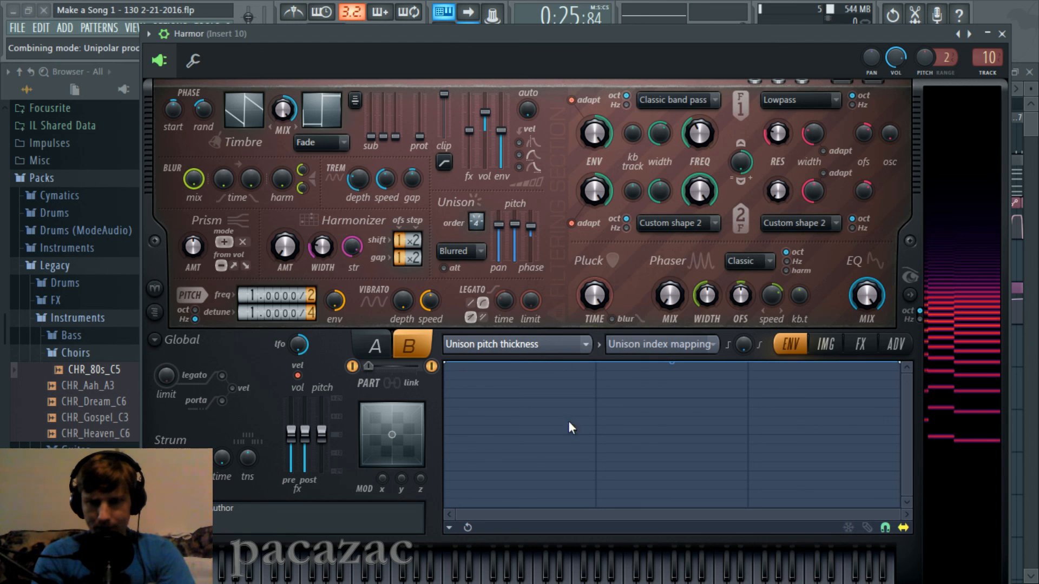
pyautogui.doubleClick(369, 33)
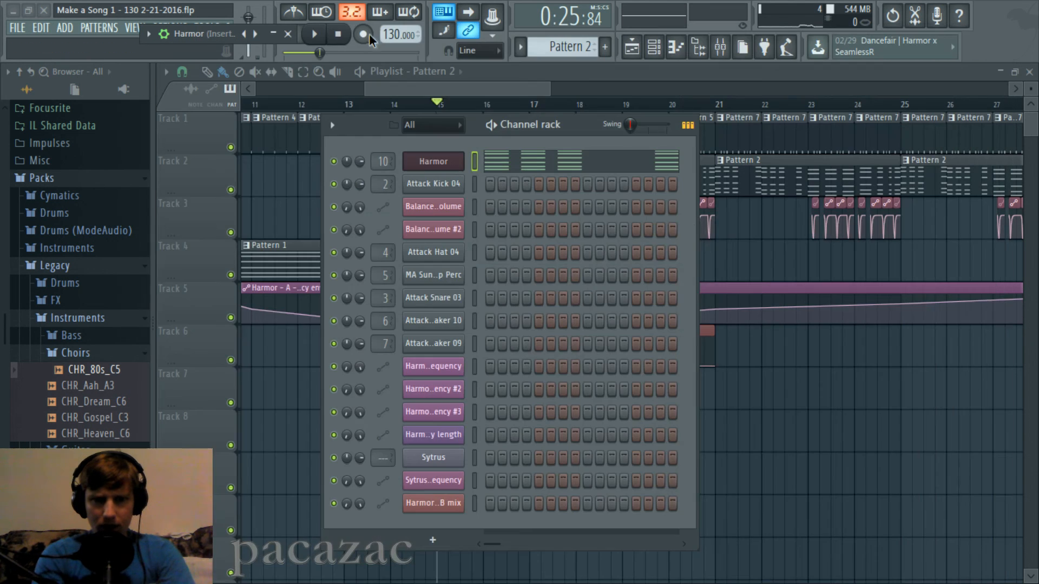
# Step: Play Track 4 soloed in the playlist from bar 17, restore all tracks, and stop playback
pyautogui.click(457, 90)
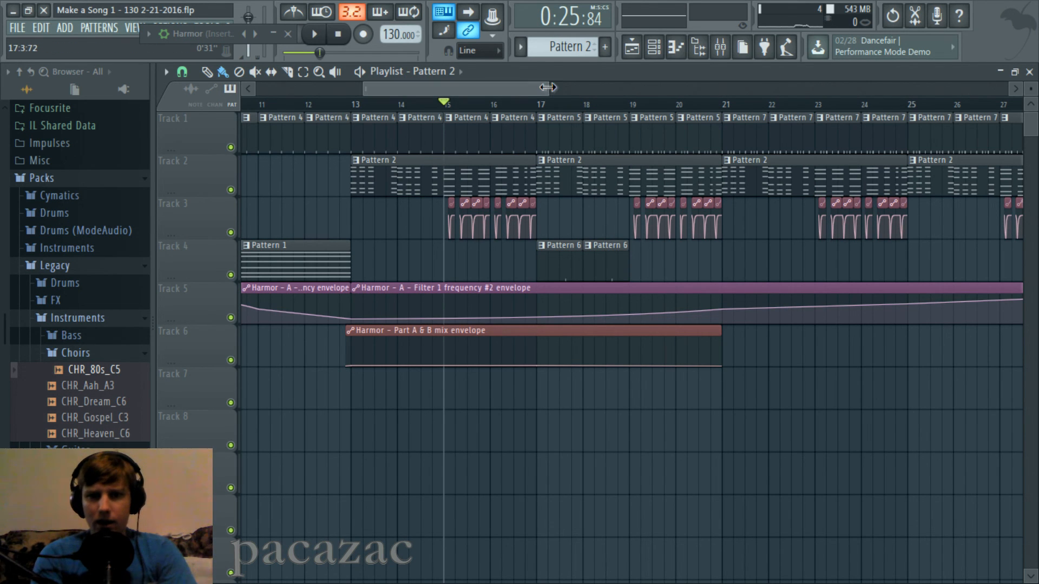
pyautogui.hscroll(2, 538, 88)
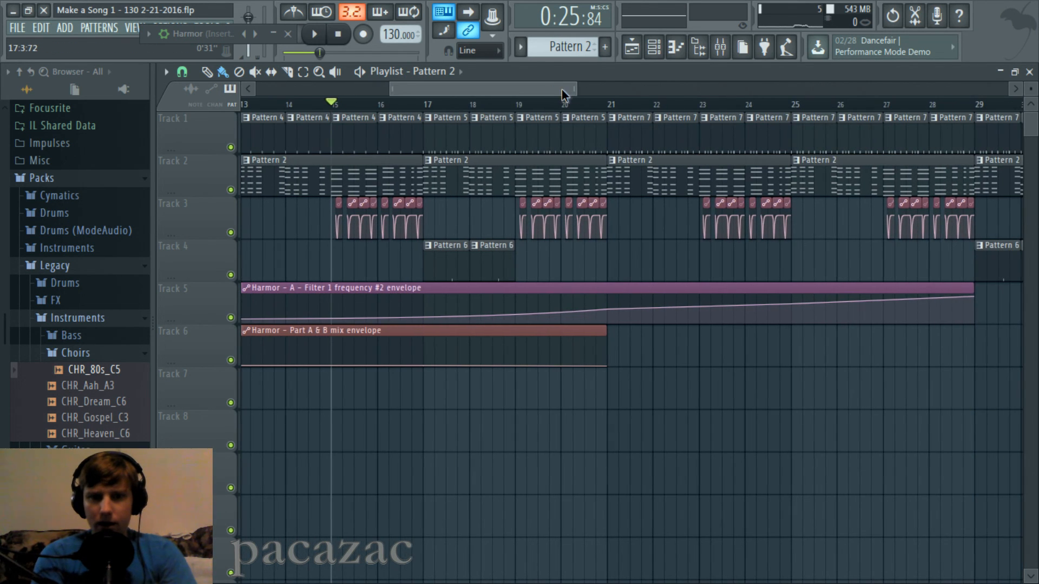
pyautogui.click(424, 105)
pyautogui.press('space')
pyautogui.rightClick(231, 275)
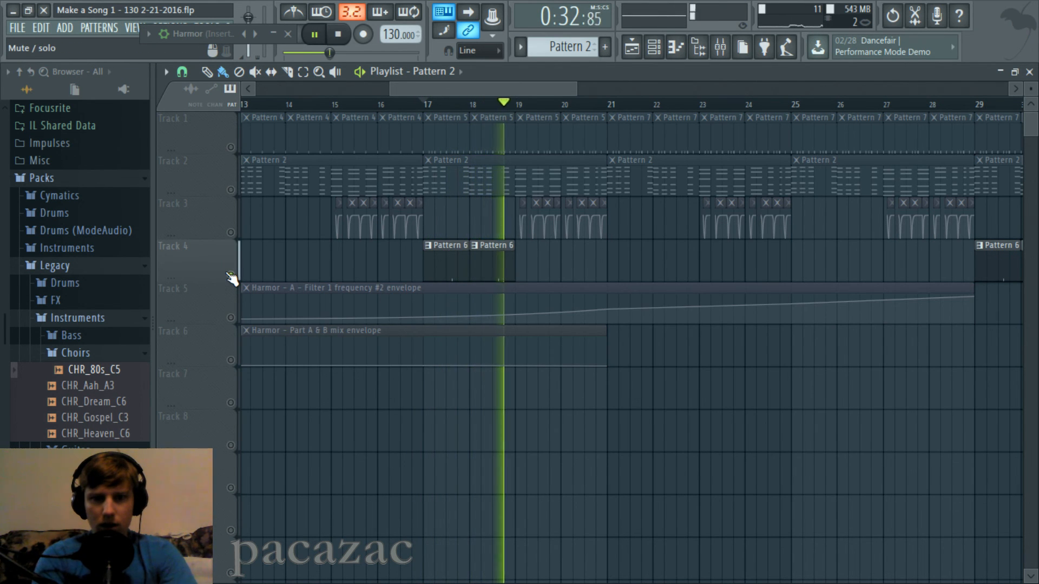
pyautogui.rightClick(231, 275)
pyautogui.press('space')
# Step: Inspect the MA SunWorship Perc channel's sampler settings and its track in the mixer
pyautogui.click(656, 47)
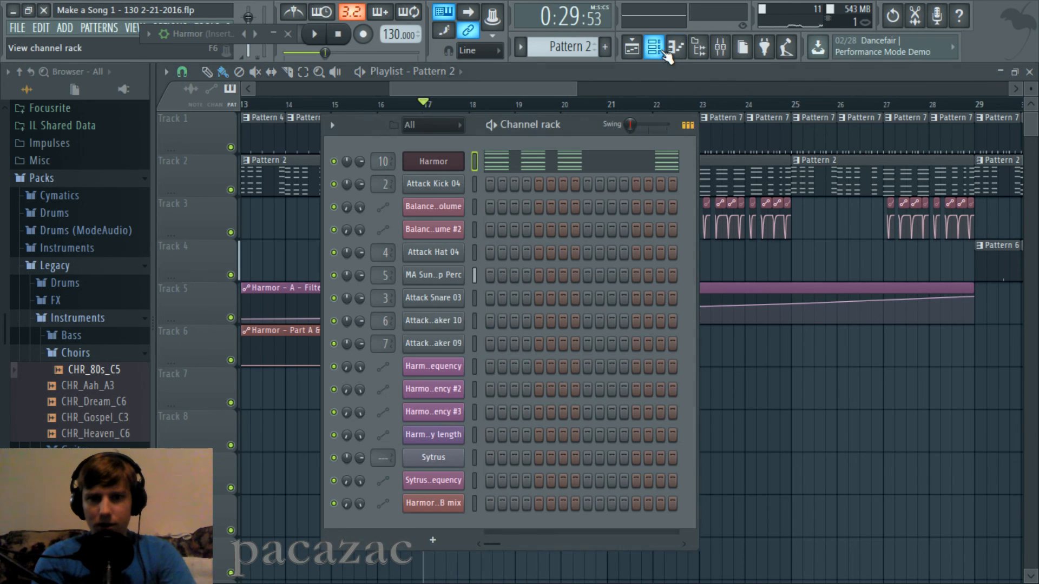
pyautogui.click(441, 277)
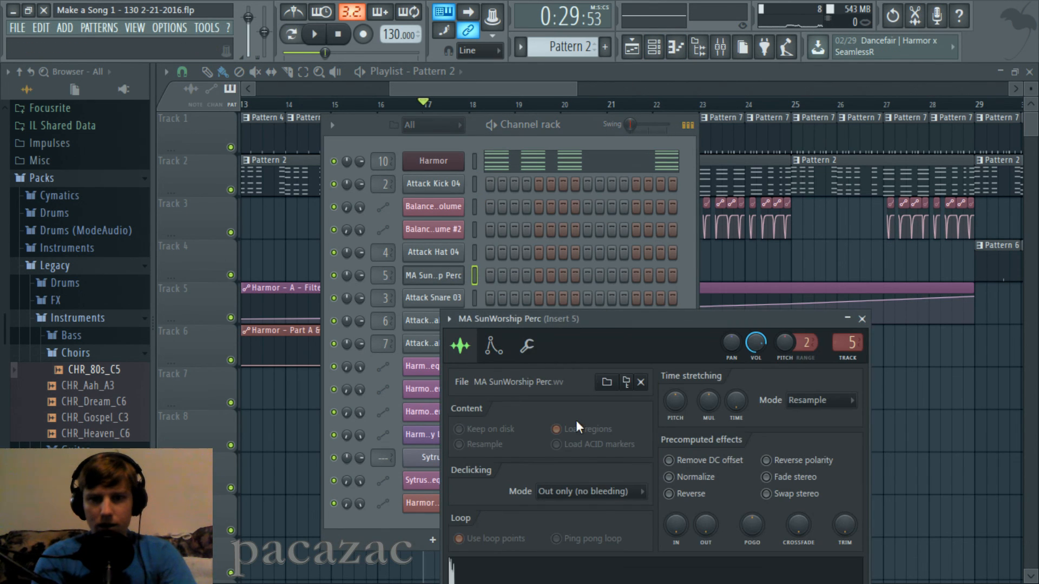
pyautogui.moveTo(601, 324); pyautogui.dragTo(520, 159)
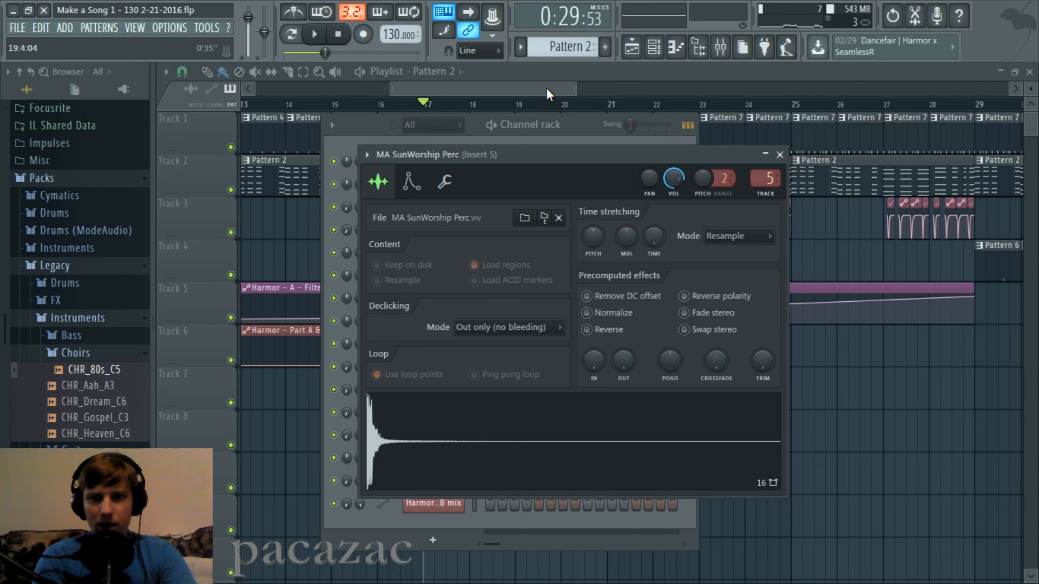
pyautogui.click(568, 122)
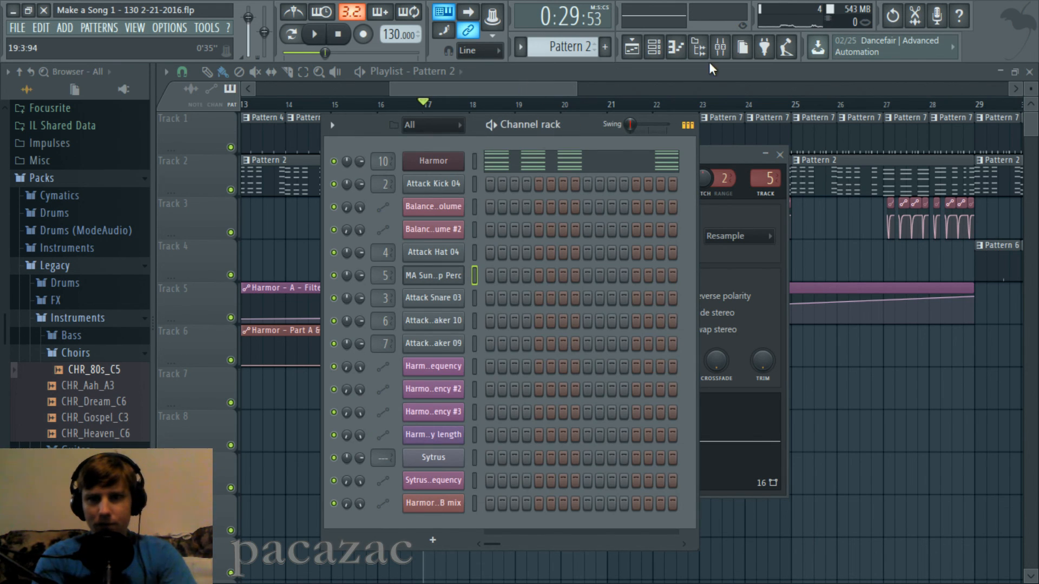
pyautogui.click(720, 47)
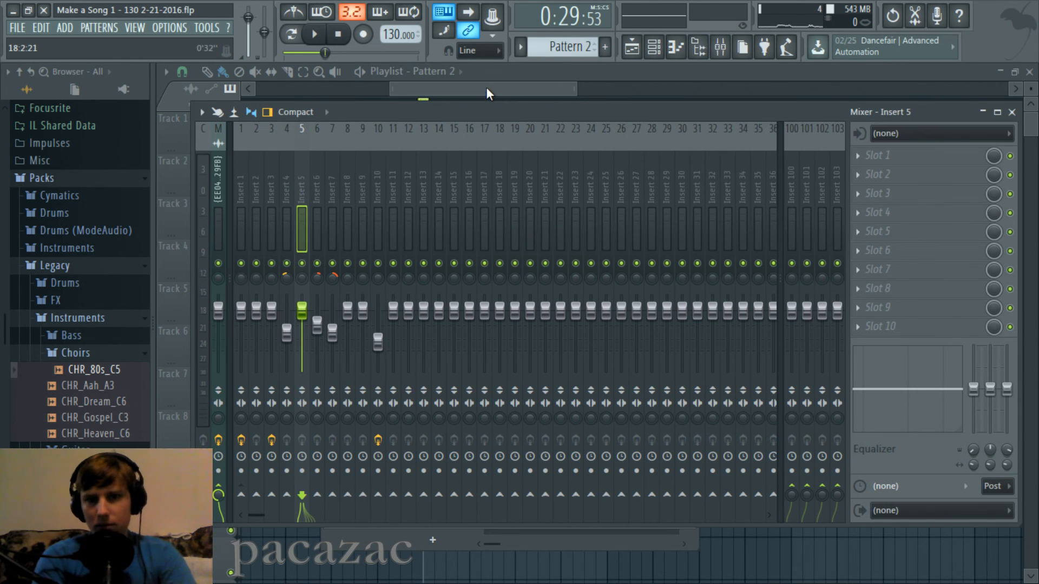
# Step: Play the full arrangement briefly from bar 17 and again from around bar 20 into bar 21
pyautogui.moveTo(486, 87); pyautogui.dragTo(489, 86)
pyautogui.press('space')
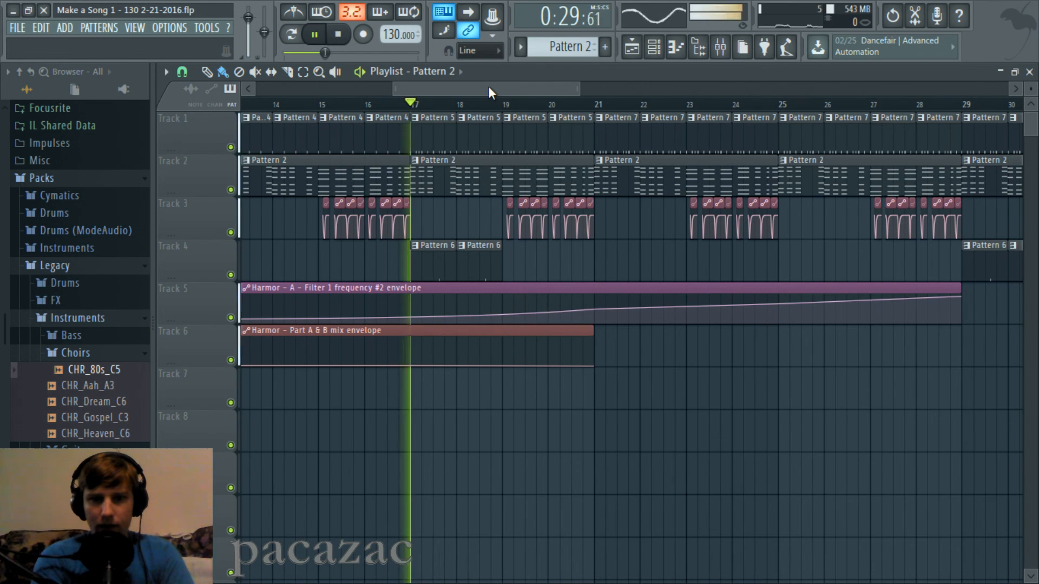
pyautogui.press('space')
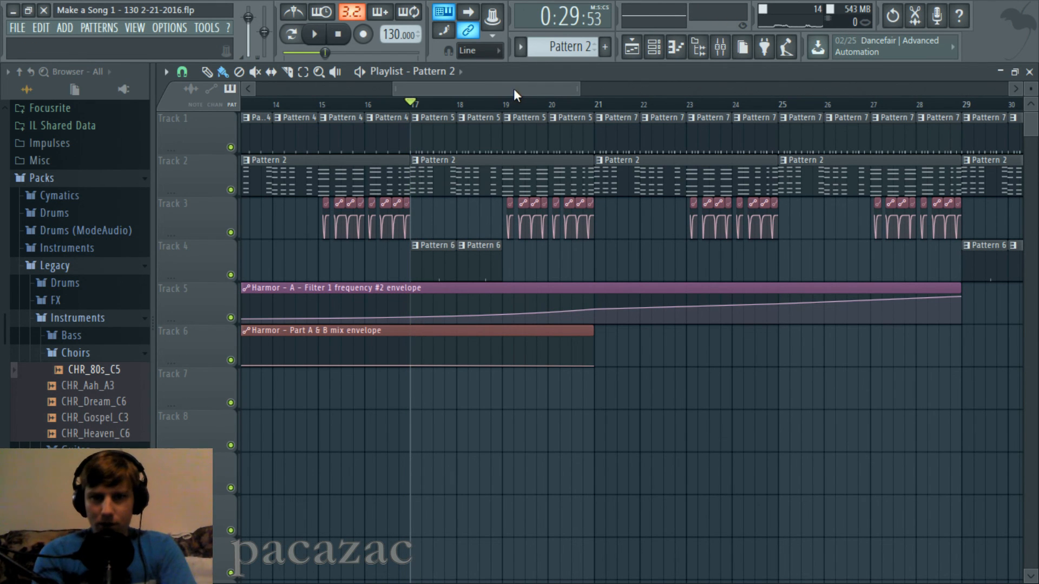
pyautogui.moveTo(514, 89); pyautogui.dragTo(544, 93)
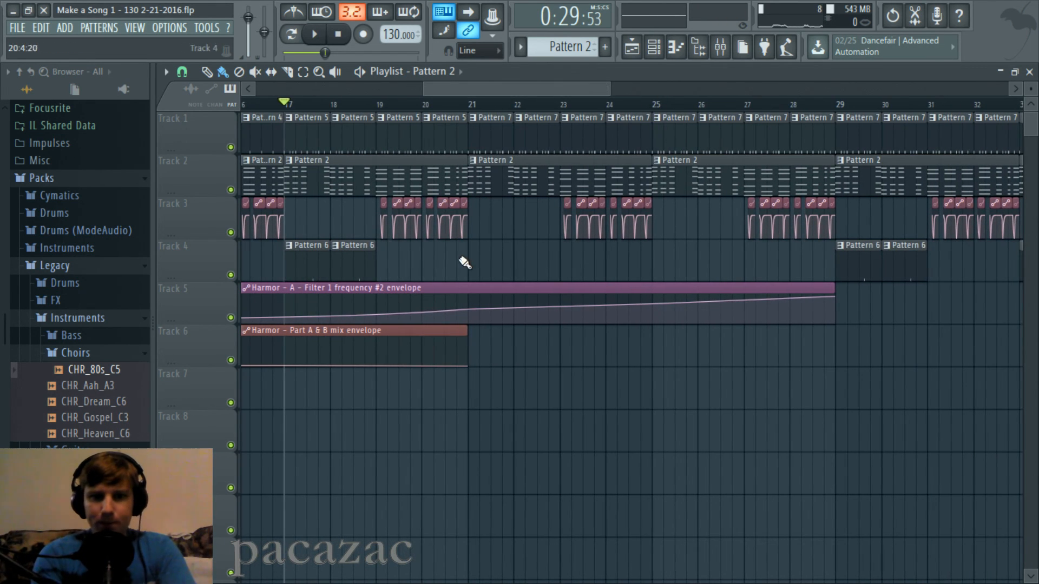
pyautogui.click(430, 104)
pyautogui.press('space')
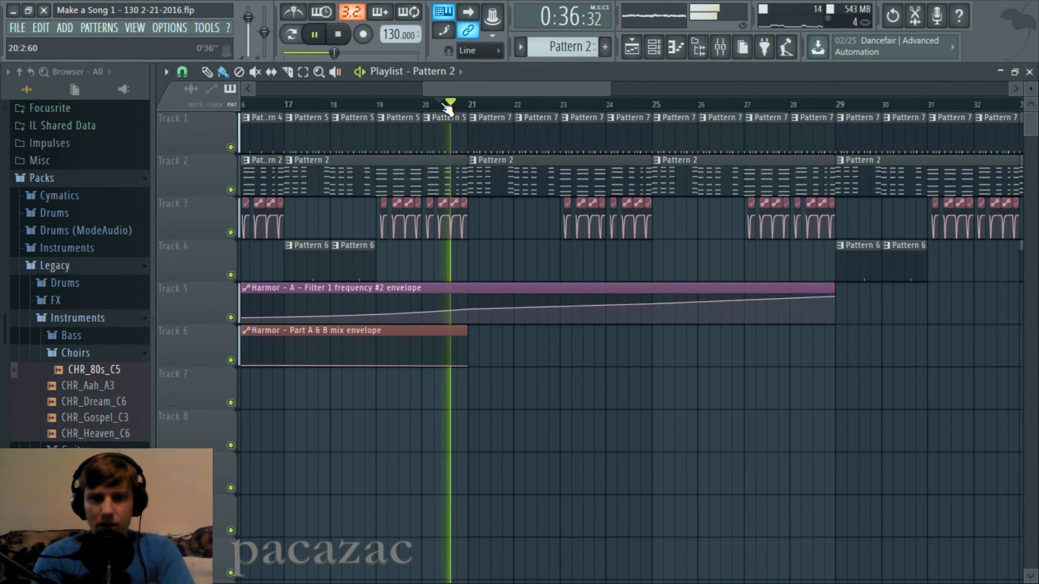
pyautogui.moveTo(522, 89); pyautogui.dragTo(547, 88)
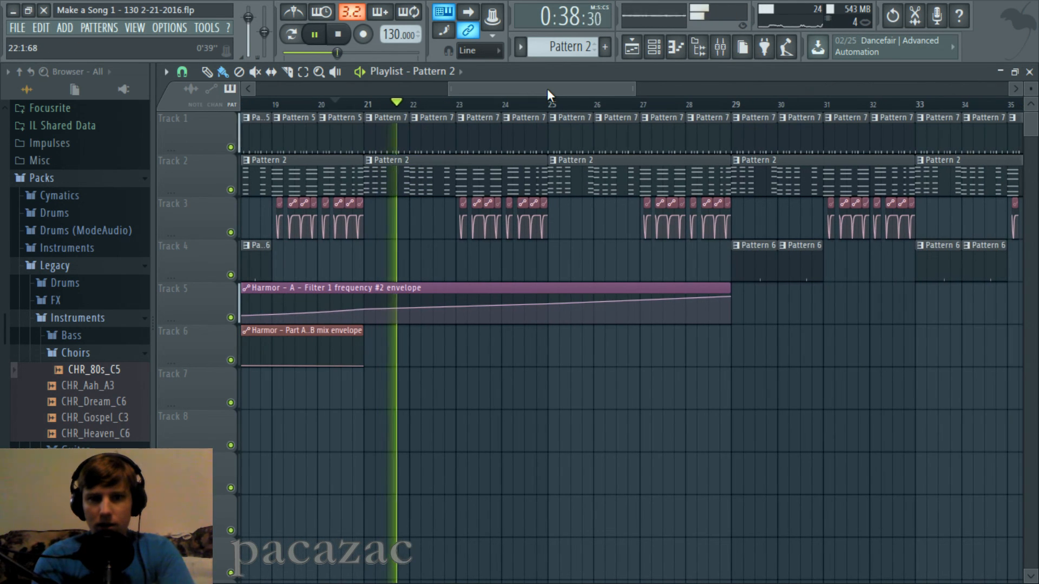
pyautogui.press('space')
# Step: Preview the Attack Snare 03 sample and check the Attack Shaker 10 sampler settings, closing each channel window
pyautogui.click(653, 47)
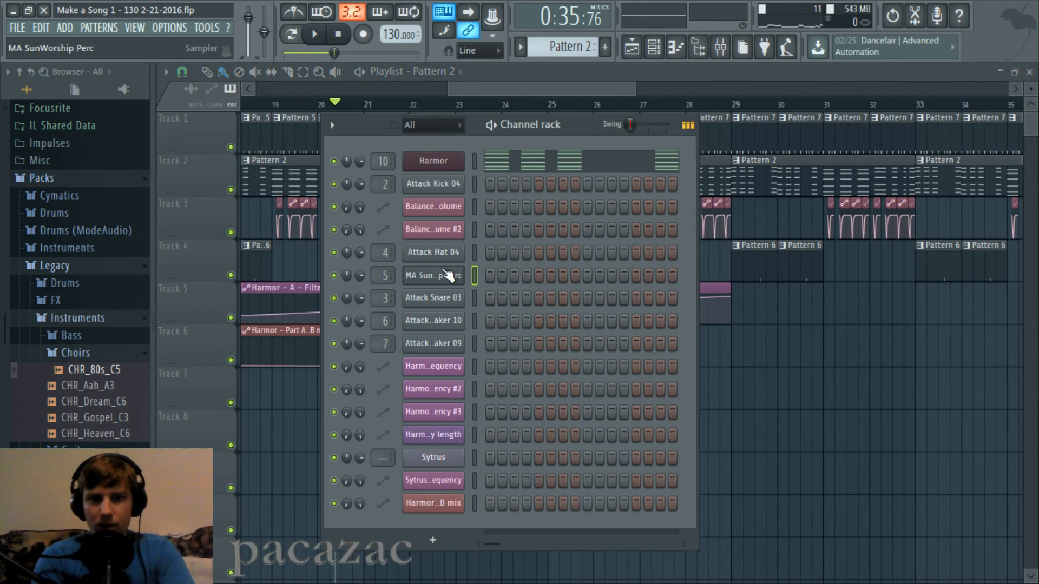
pyautogui.click(440, 307)
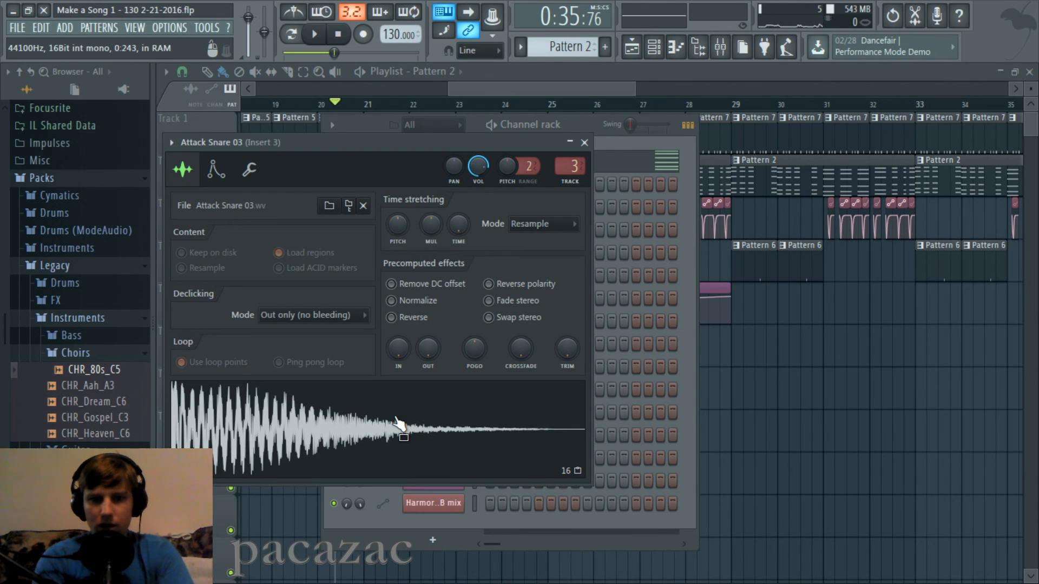
pyautogui.click(412, 401)
pyautogui.click(584, 142)
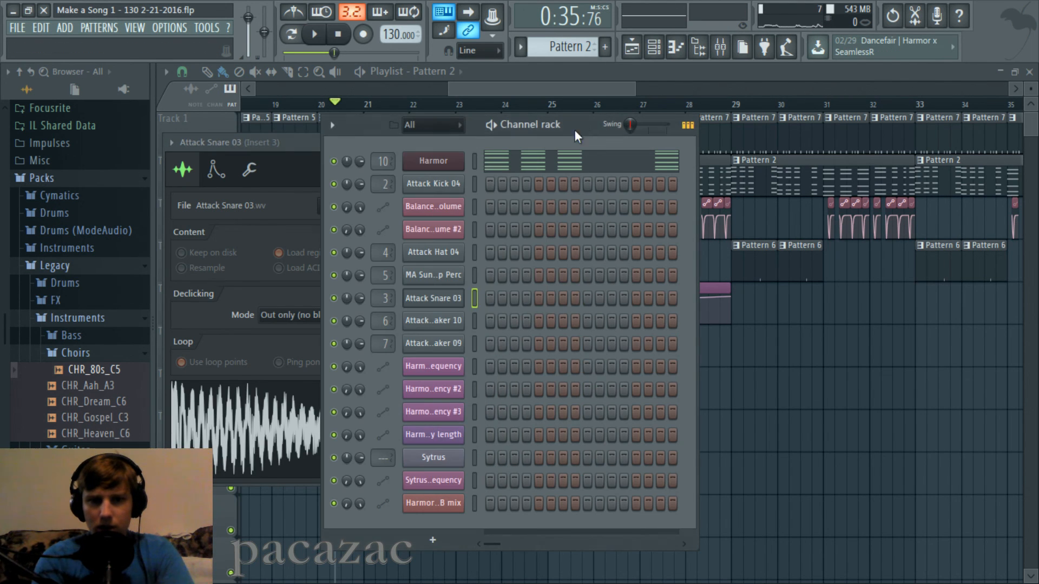
pyautogui.click(461, 323)
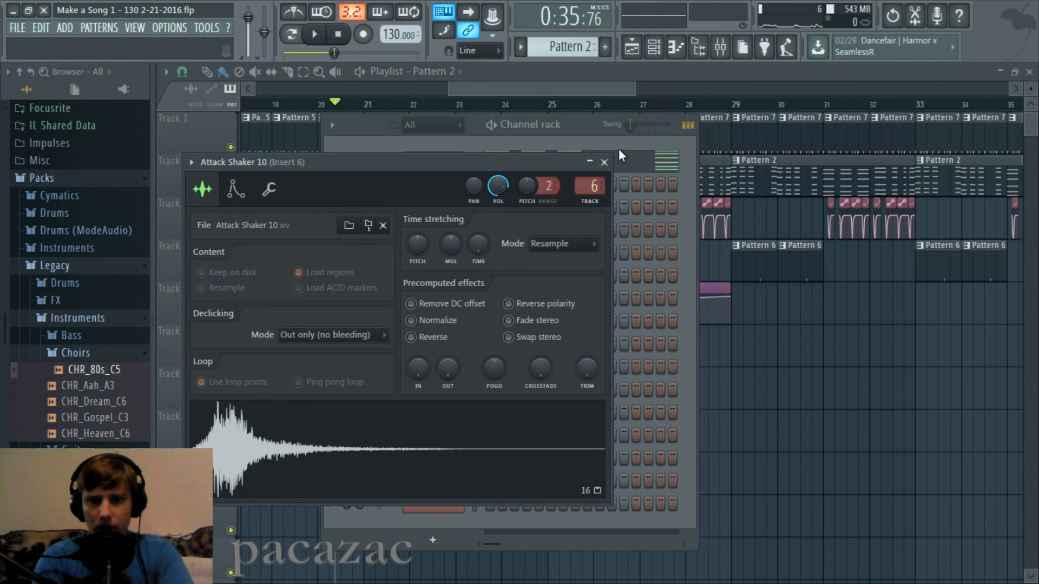
pyautogui.click(604, 162)
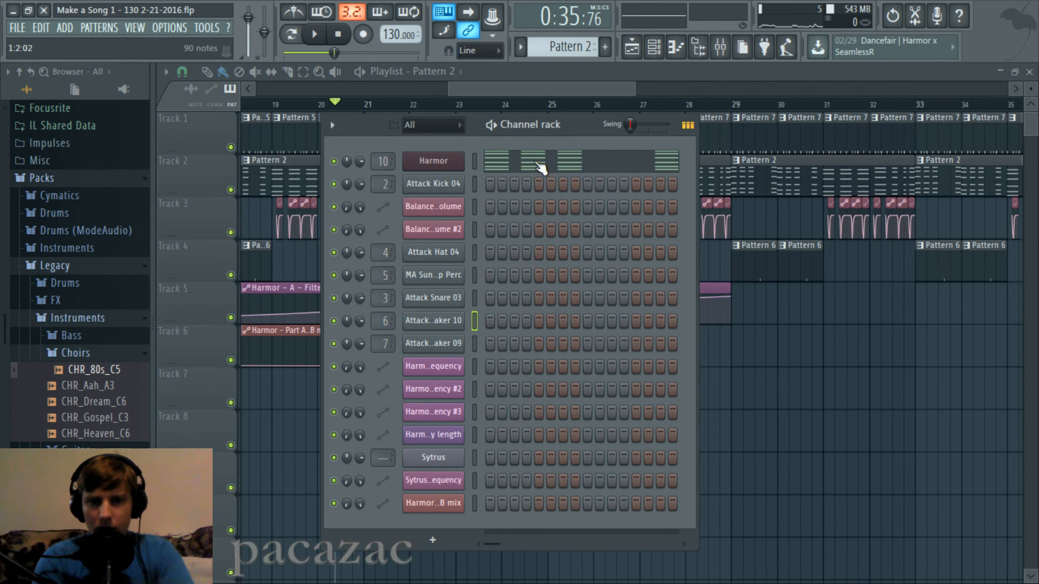
# Step: Close the channel rack and play the full arrangement from bar 20, then from around bar 24, stopping playback
pyautogui.click(570, 86)
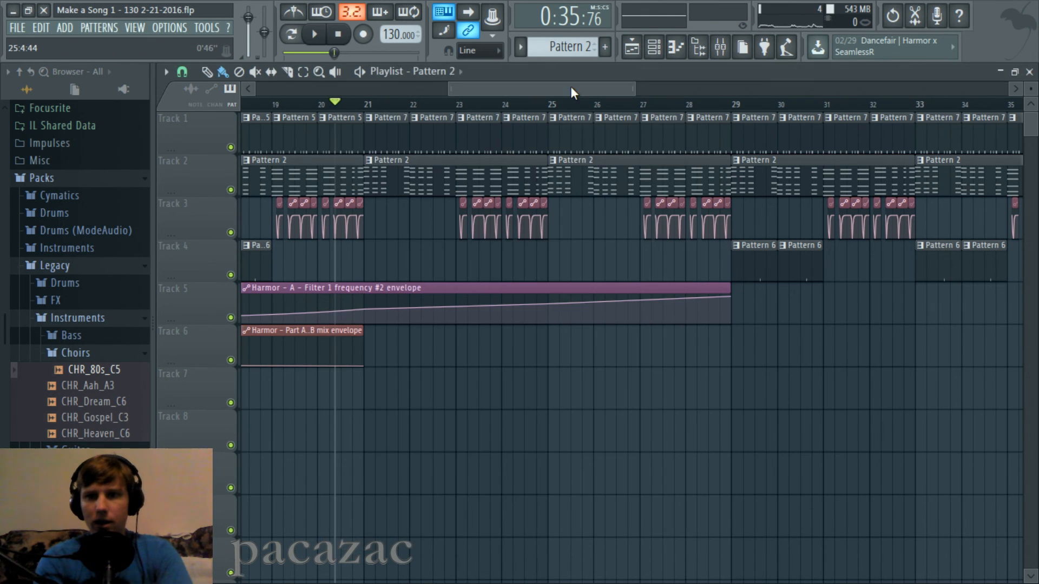
pyautogui.moveTo(571, 86); pyautogui.dragTo(580, 86)
pyautogui.press('space')
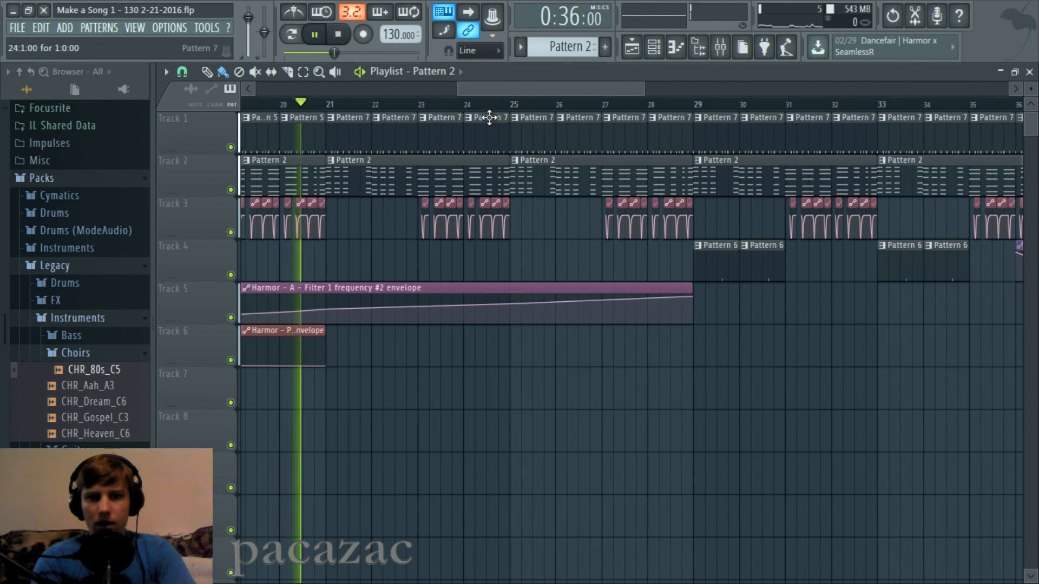
pyautogui.click(477, 104)
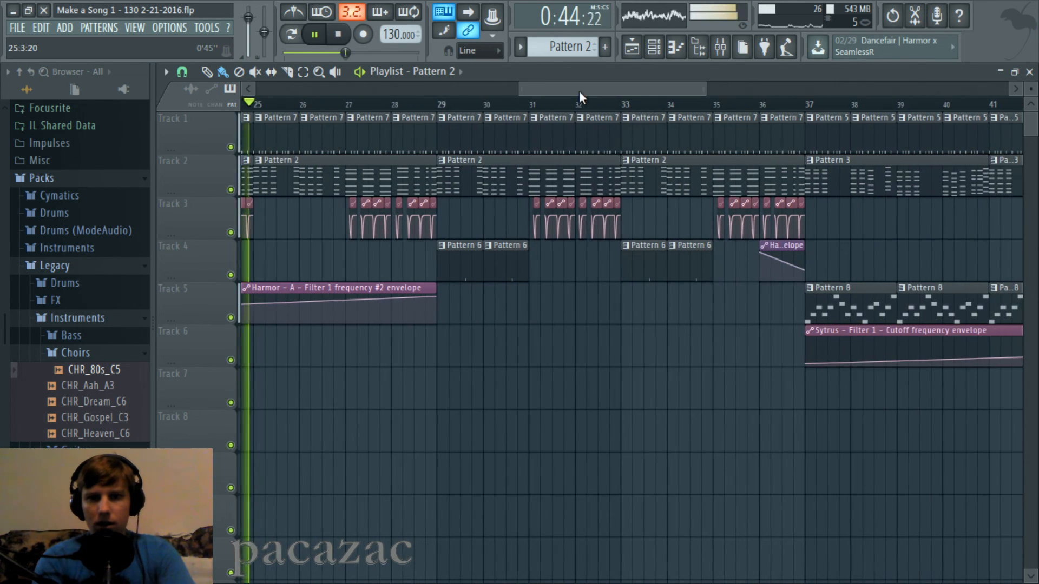
pyautogui.press('space')
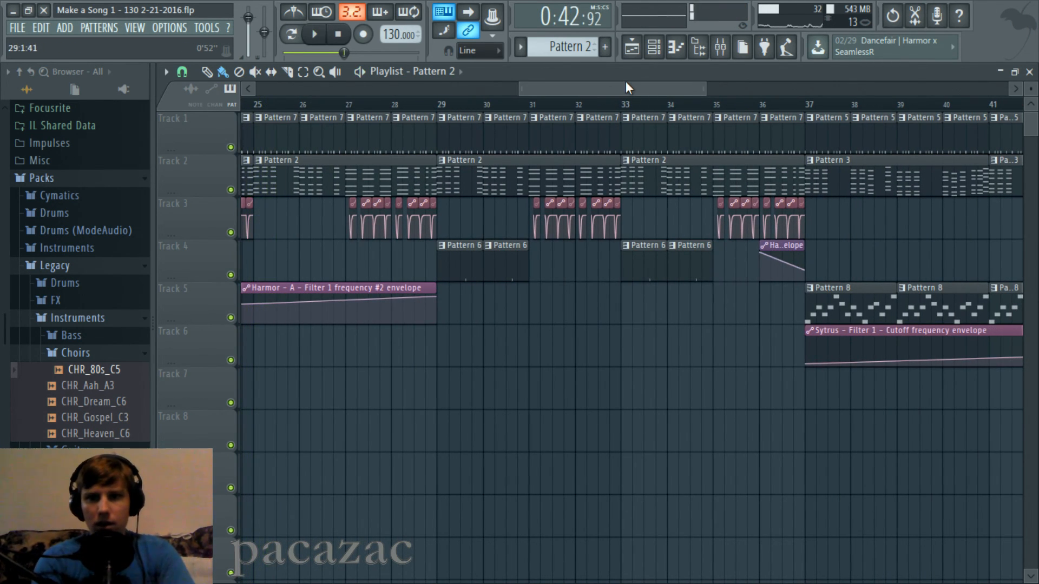
# Step: Check the Attack Hat 04 sampler settings and play Pattern 5 on its own in pattern mode
pyautogui.click(654, 47)
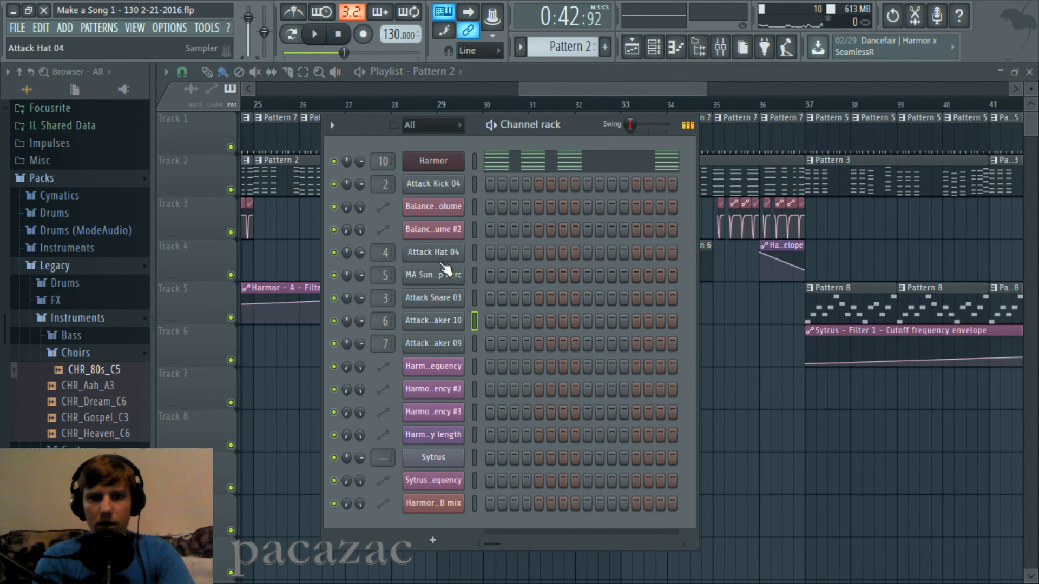
pyautogui.click(434, 252)
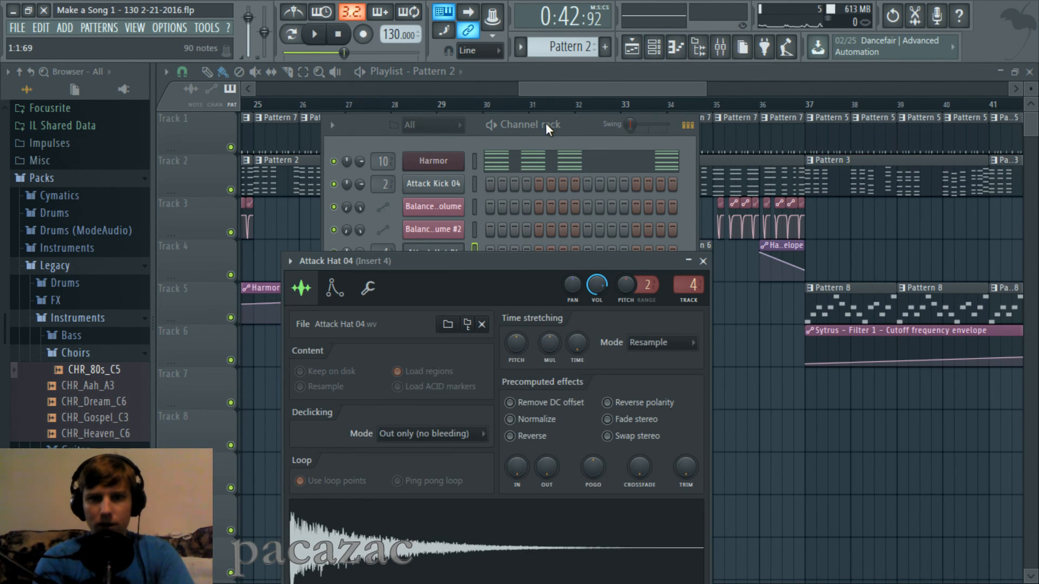
pyautogui.click(564, 119)
pyautogui.moveTo(573, 50)
pyautogui.mouseDown()
pyautogui.moveTo(574, 61)
pyautogui.moveTo(574, 43)
pyautogui.mouseUp()
pyautogui.click(310, 36)
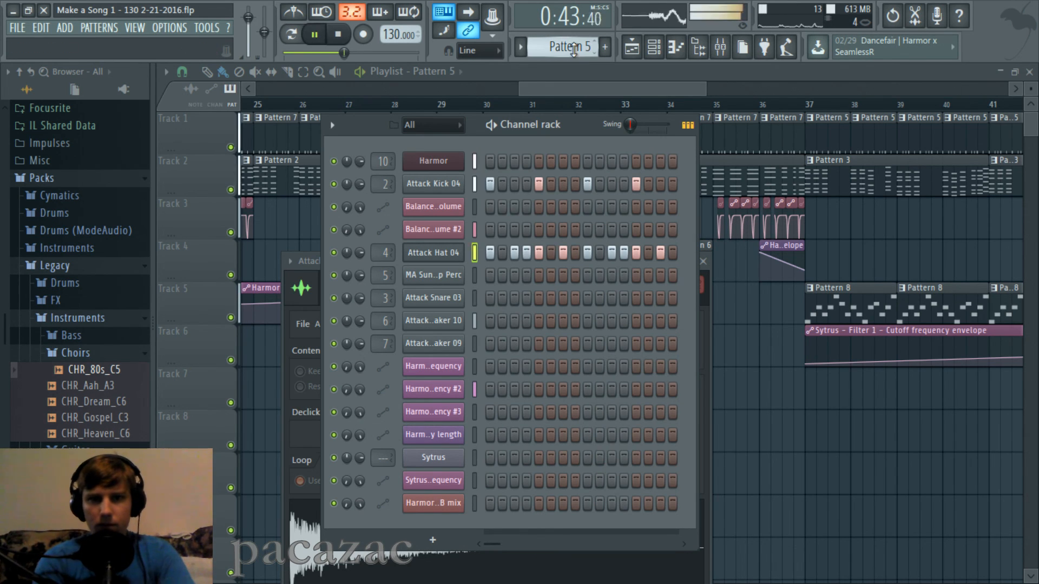
pyautogui.click(294, 34)
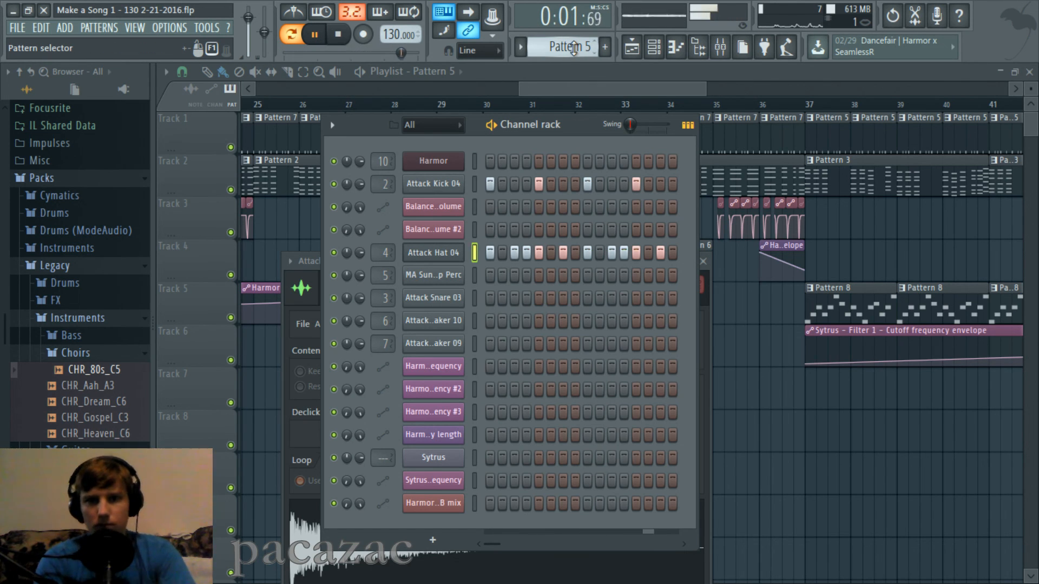
# Step: Play Patterns 6 and 7 to review their drum steps, switch to Pattern 8, and stop playback
pyautogui.scroll(-1, 574, 48)
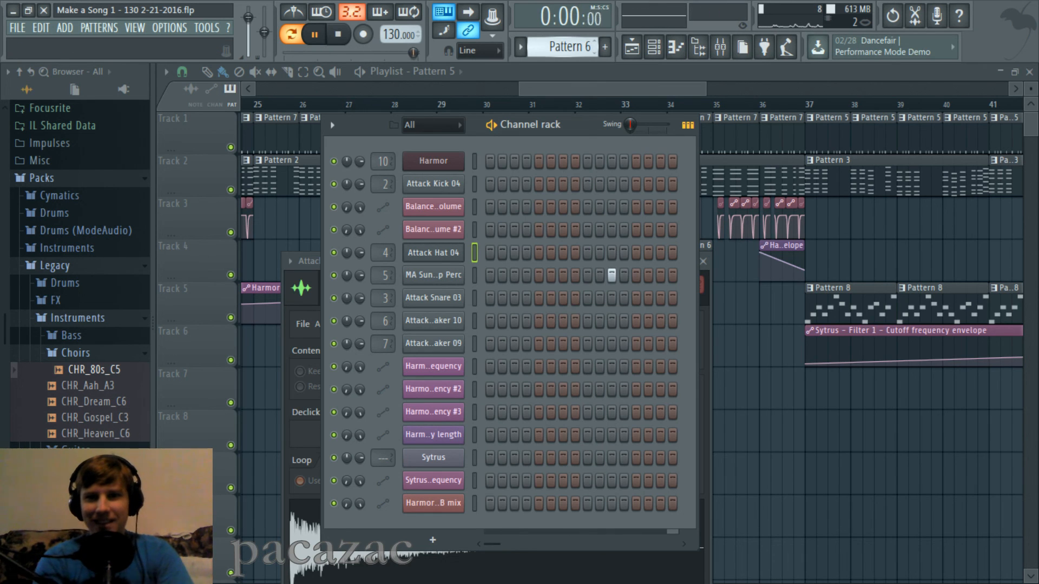
pyautogui.scroll(-1, 574, 47)
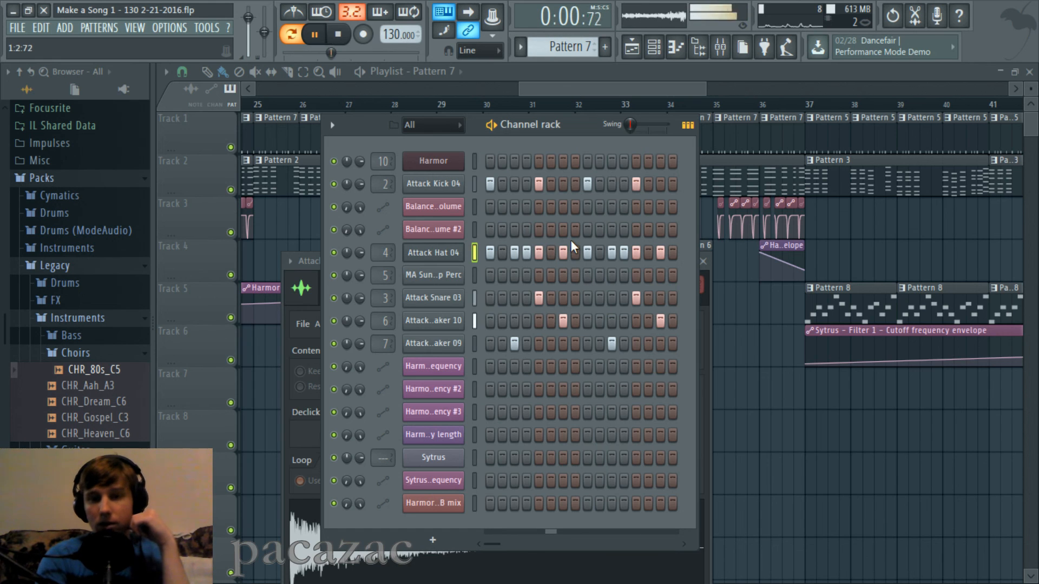
pyautogui.moveTo(575, 47)
pyautogui.mouseDown()
pyautogui.moveTo(575, 35)
pyautogui.moveTo(574, 48)
pyautogui.mouseUp()
pyautogui.press('space')
# Step: Play the arrangement from late in bar 29, then move the playback position to late in bar 35
pyautogui.click(567, 83)
pyautogui.click(479, 104)
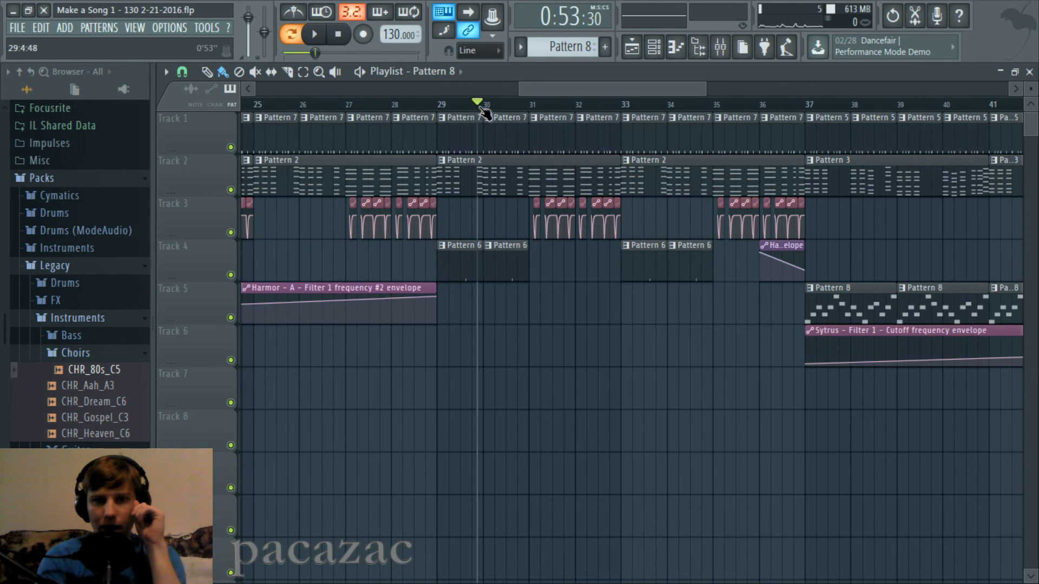
pyautogui.press('space')
pyautogui.moveTo(622, 87); pyautogui.dragTo(658, 86)
pyautogui.moveTo(598, 104); pyautogui.dragTo(598, 110)
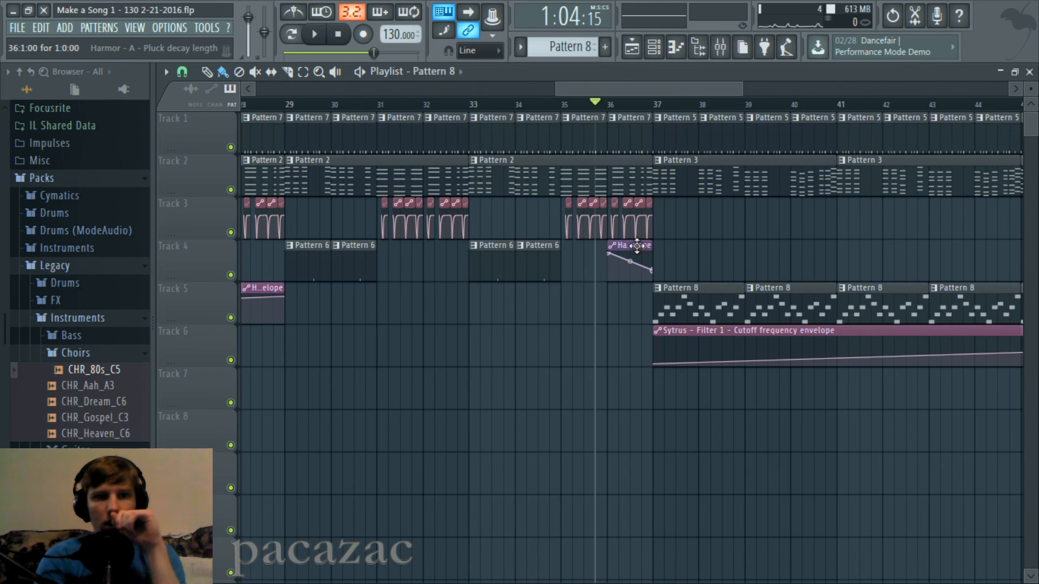
# Step: Open the Harmor channel and show the settings of its Part A
pyautogui.click(654, 48)
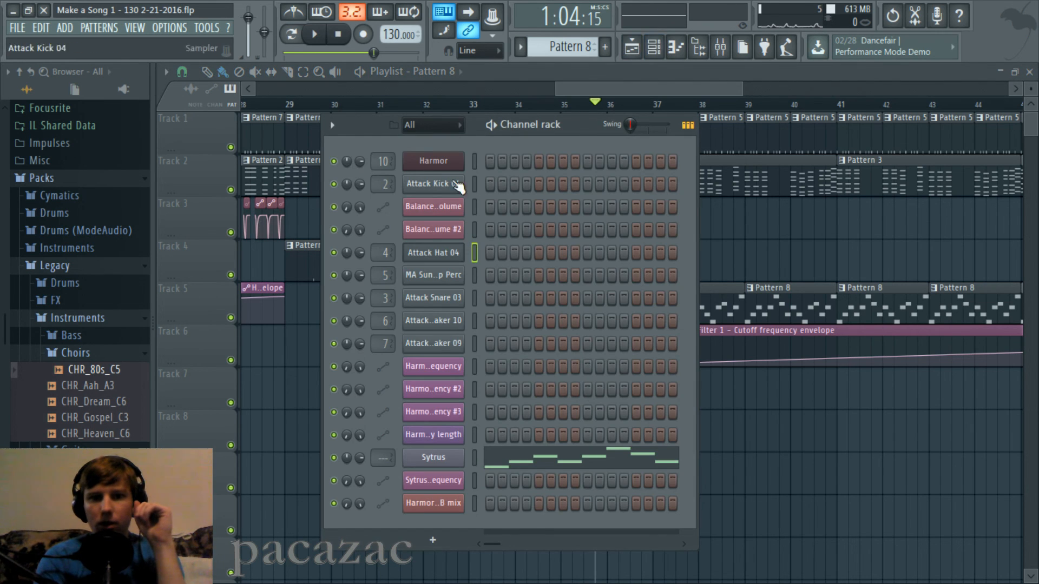
pyautogui.click(447, 161)
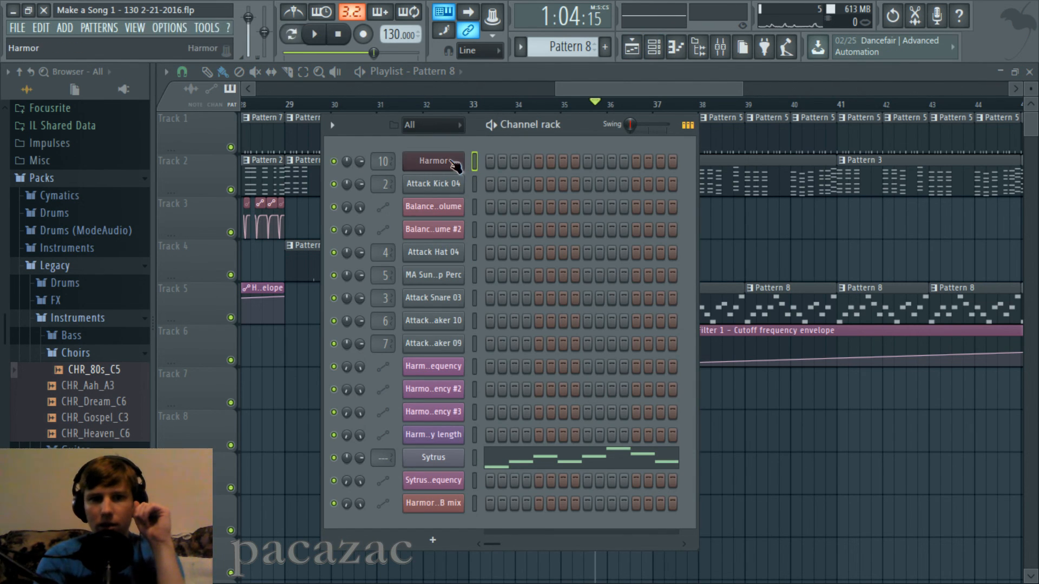
pyautogui.click(228, 31)
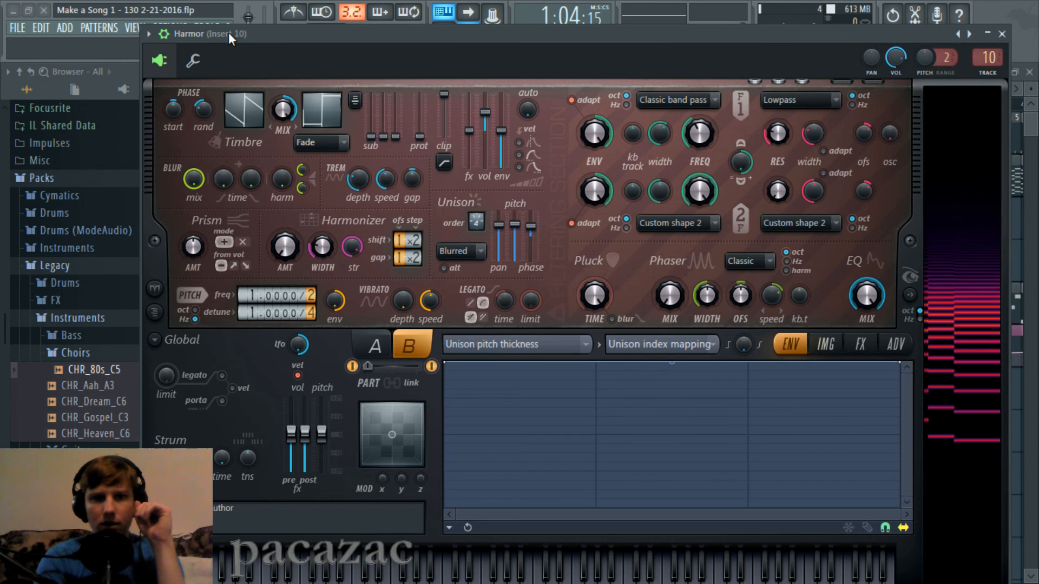
pyautogui.moveTo(454, 41); pyautogui.dragTo(436, 31)
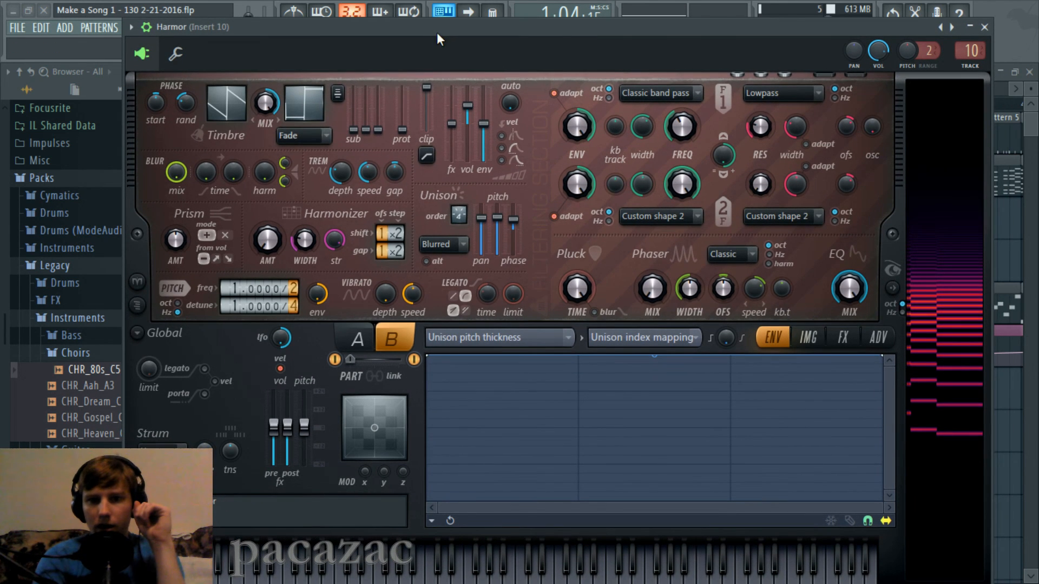
pyautogui.click(343, 343)
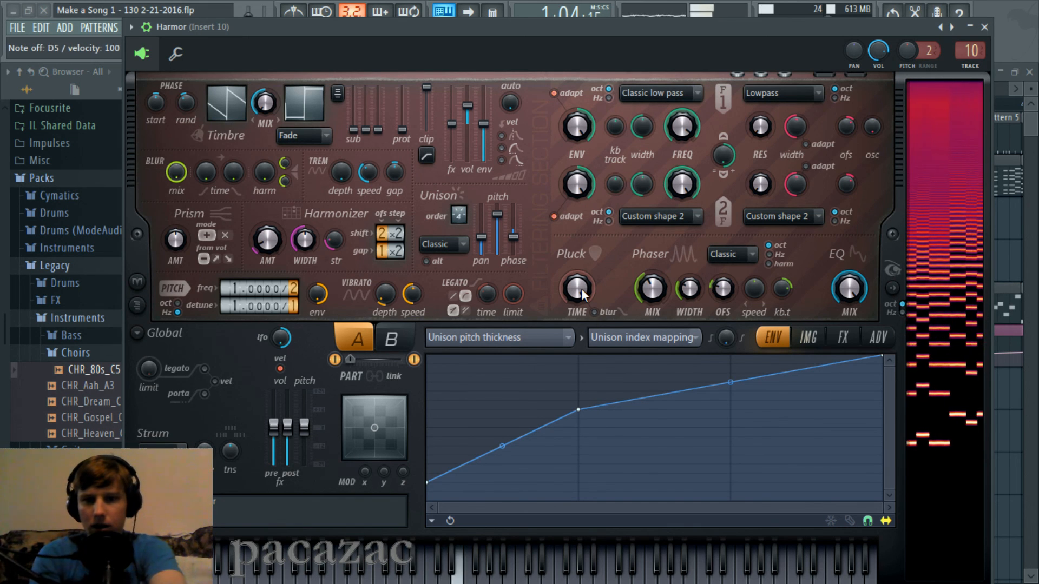
# Step: Try shorter and longer Pluck times on Harmor's Part A while playing notes, and close the plugin window
pyautogui.moveTo(582, 288); pyautogui.dragTo(582, 268)
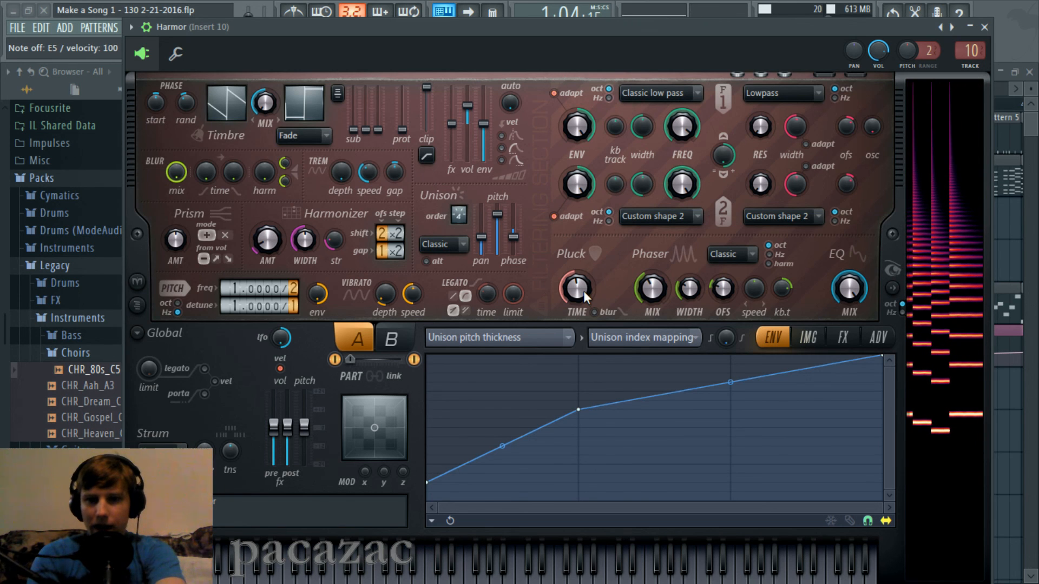
pyautogui.moveTo(583, 291); pyautogui.dragTo(583, 292)
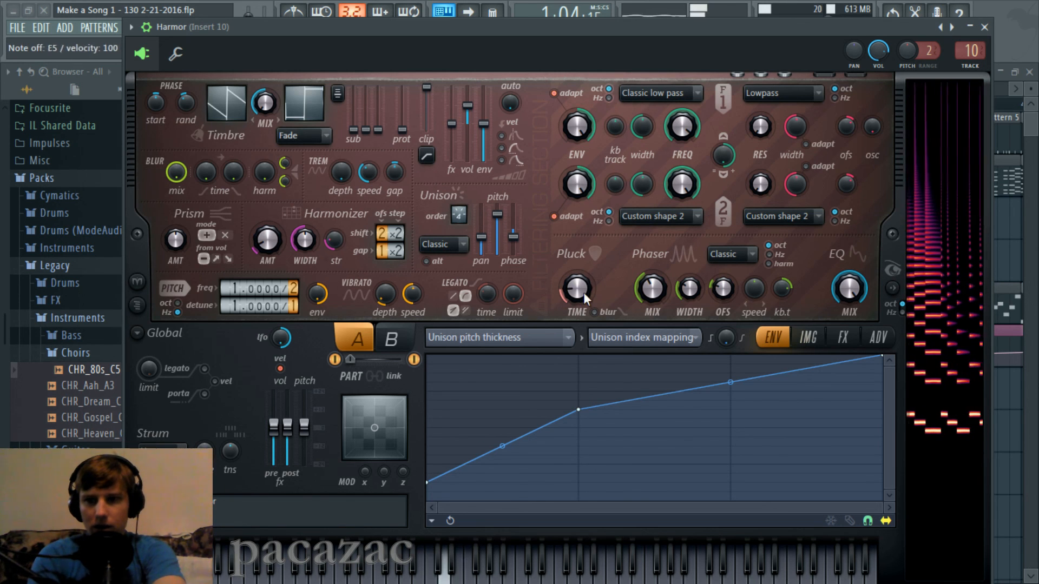
pyautogui.scroll(3, 584, 292)
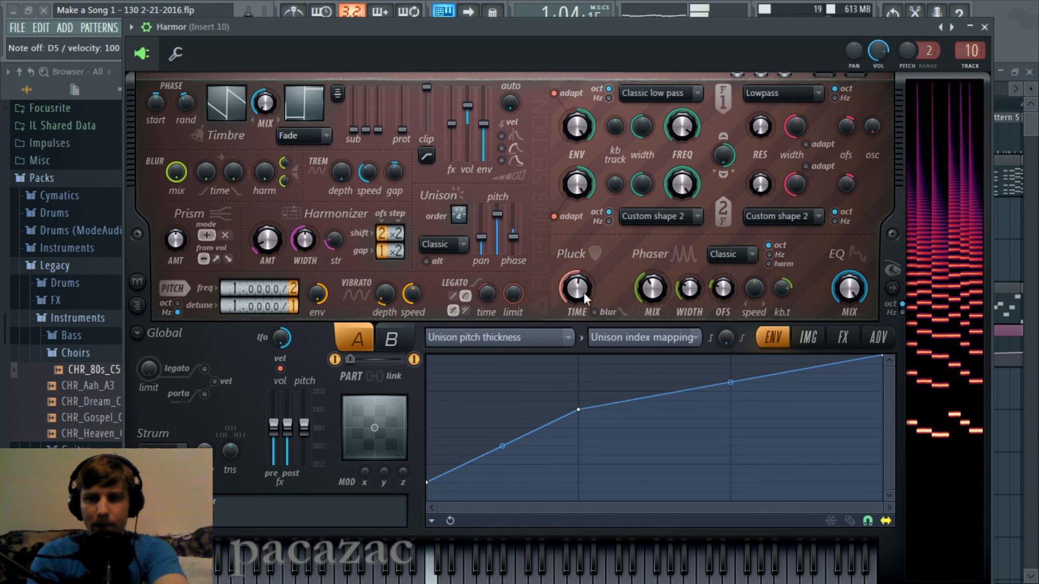
pyautogui.moveTo(584, 292); pyautogui.dragTo(583, 282)
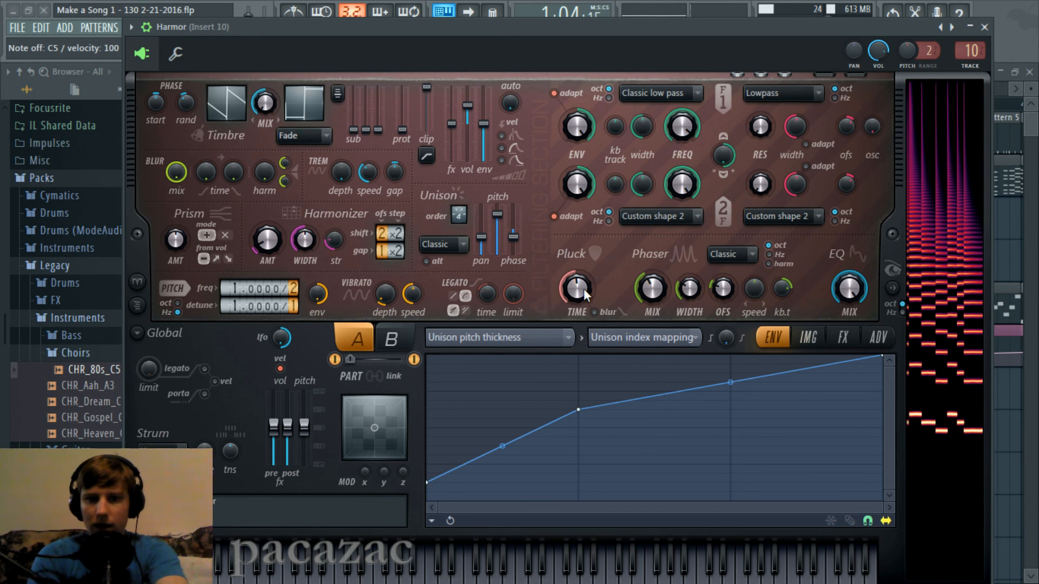
pyautogui.click(984, 27)
# Step: Play the arrangement from late in bar 36 into the Pattern 3 and Pattern 8 section, and stop playback
pyautogui.click(595, 91)
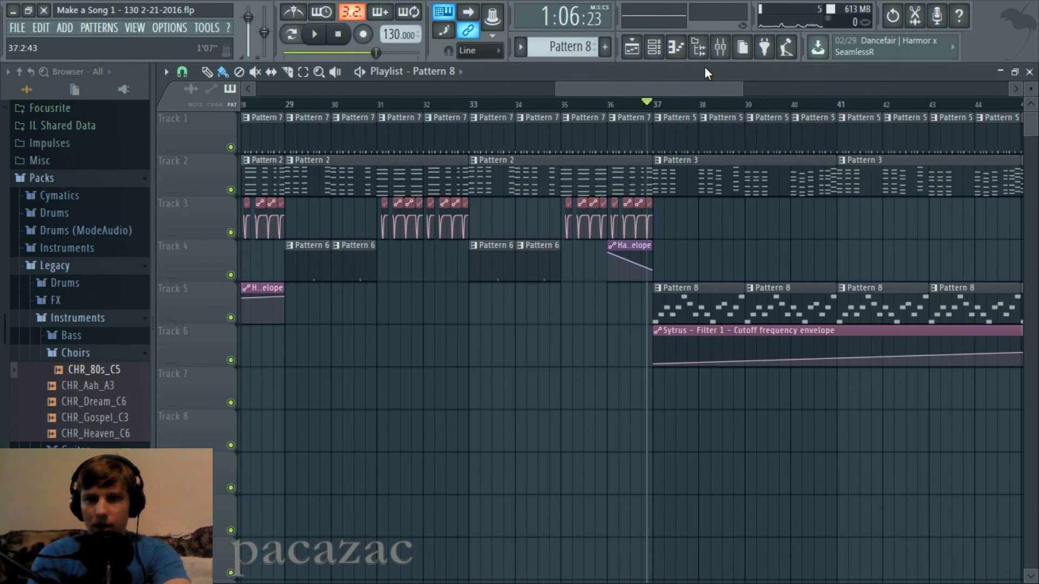
pyautogui.press('space')
pyautogui.moveTo(655, 84); pyautogui.dragTo(747, 103)
pyautogui.press('space')
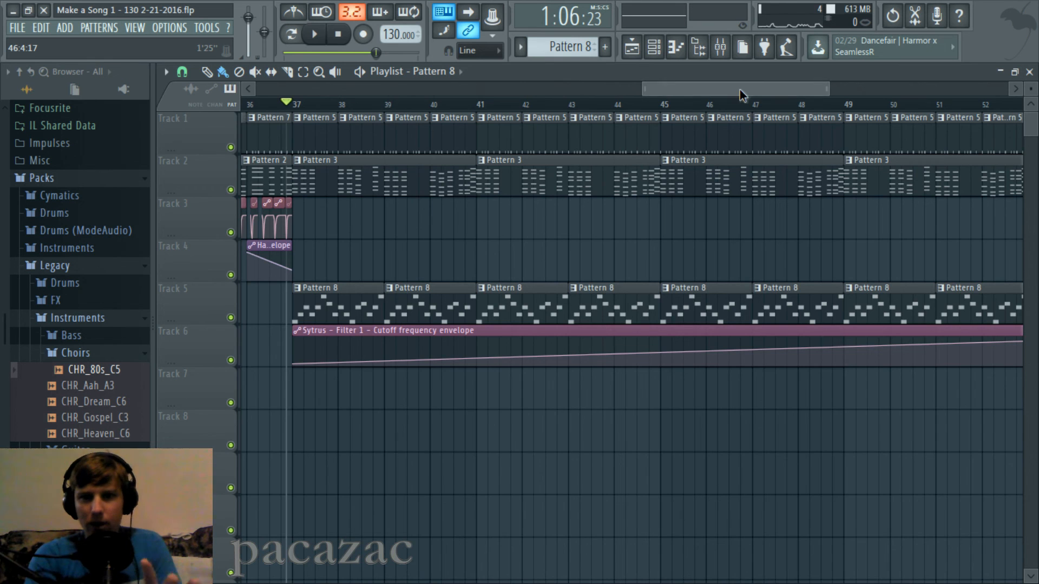
# Step: Look over the section from bar 37 to bar 53 and briefly play its opening again
pyautogui.moveTo(739, 90); pyautogui.dragTo(816, 88)
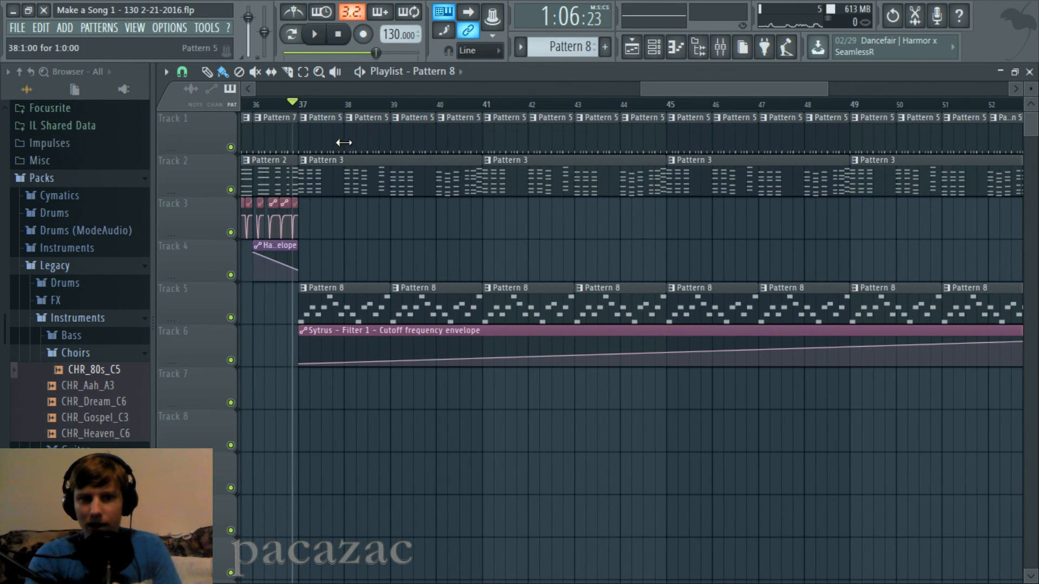
pyautogui.moveTo(723, 91)
pyautogui.mouseDown()
pyautogui.moveTo(744, 91)
pyautogui.moveTo(693, 90)
pyautogui.moveTo(704, 86)
pyautogui.mouseUp()
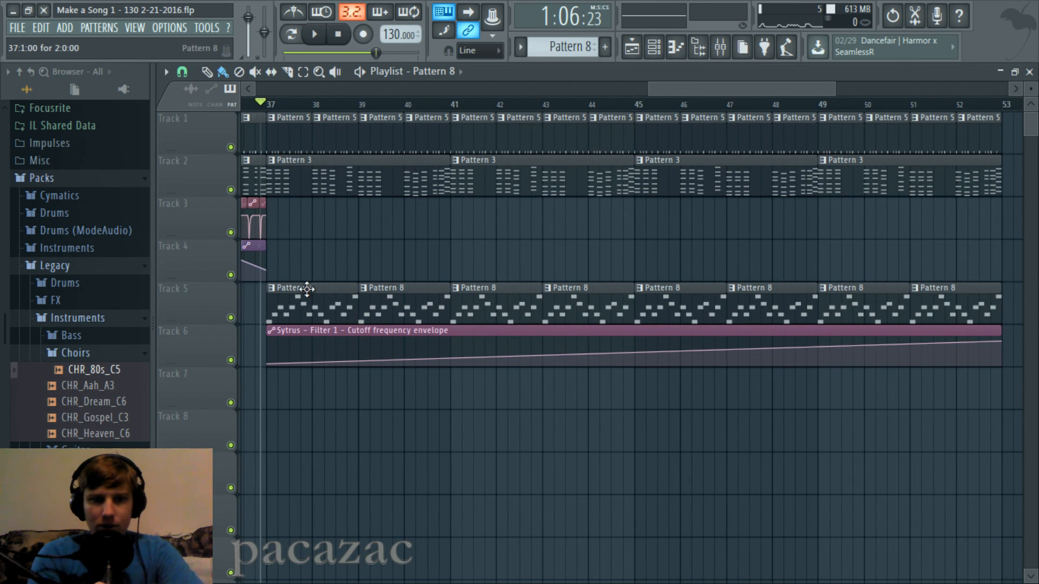
pyautogui.press('space')
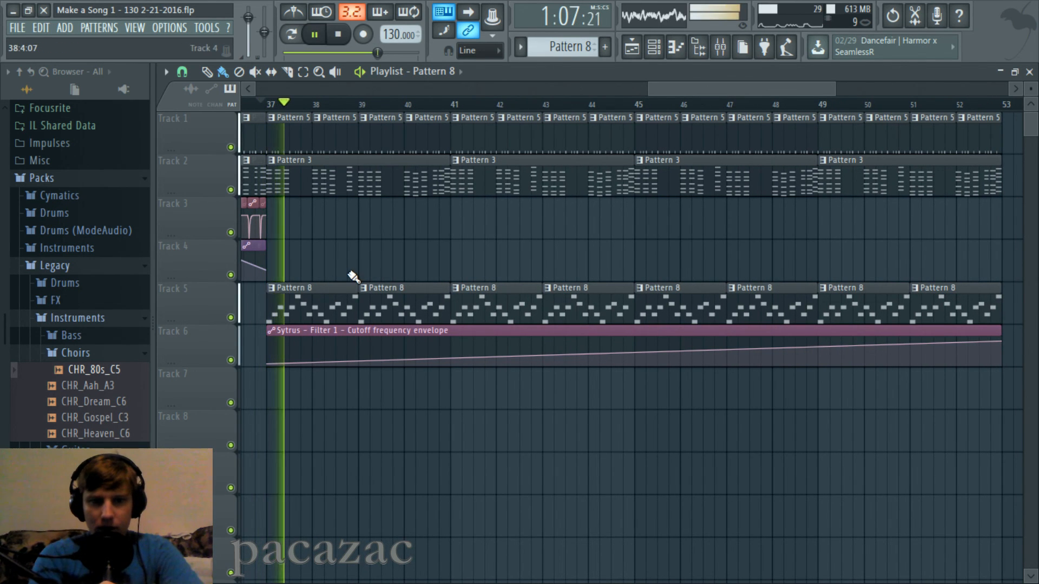
pyautogui.moveTo(663, 87); pyautogui.dragTo(652, 88)
pyautogui.press('space')
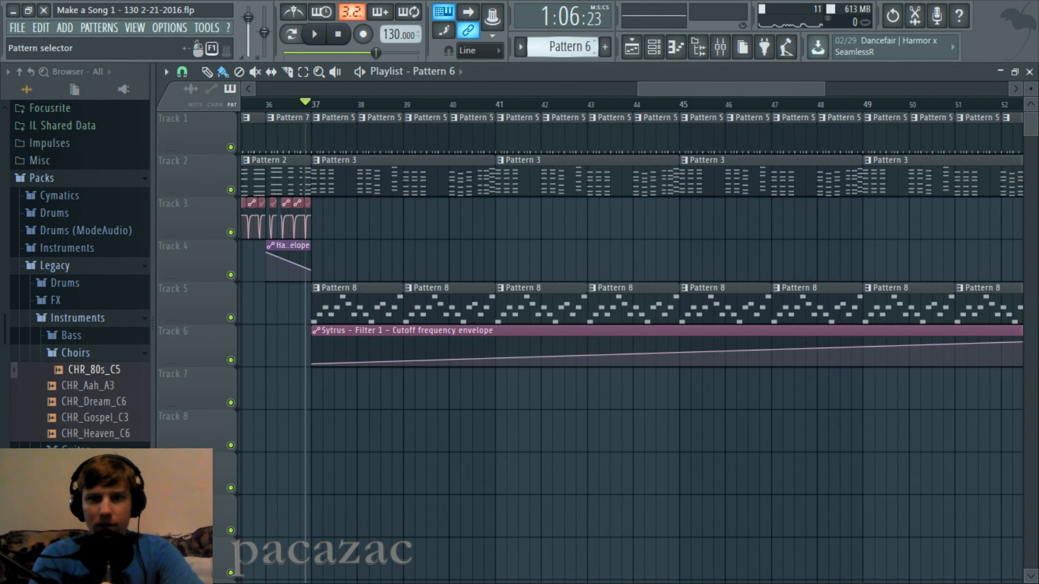
# Step: Select Pattern 5, play it on its own in pattern mode, and stop playback
pyautogui.scroll(3, 568, 47)
pyautogui.click(291, 34)
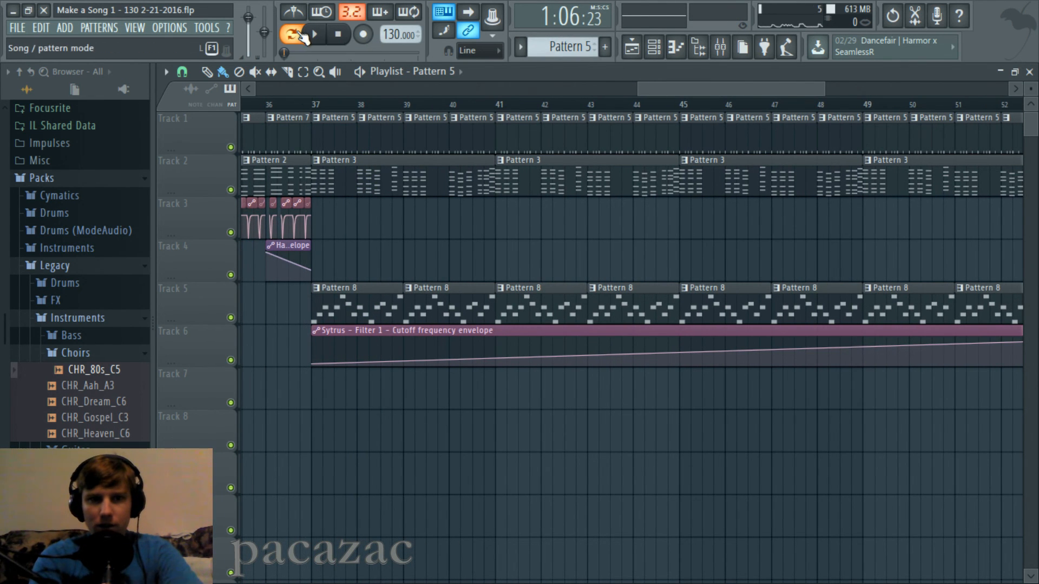
pyautogui.click(315, 34)
pyautogui.click(338, 34)
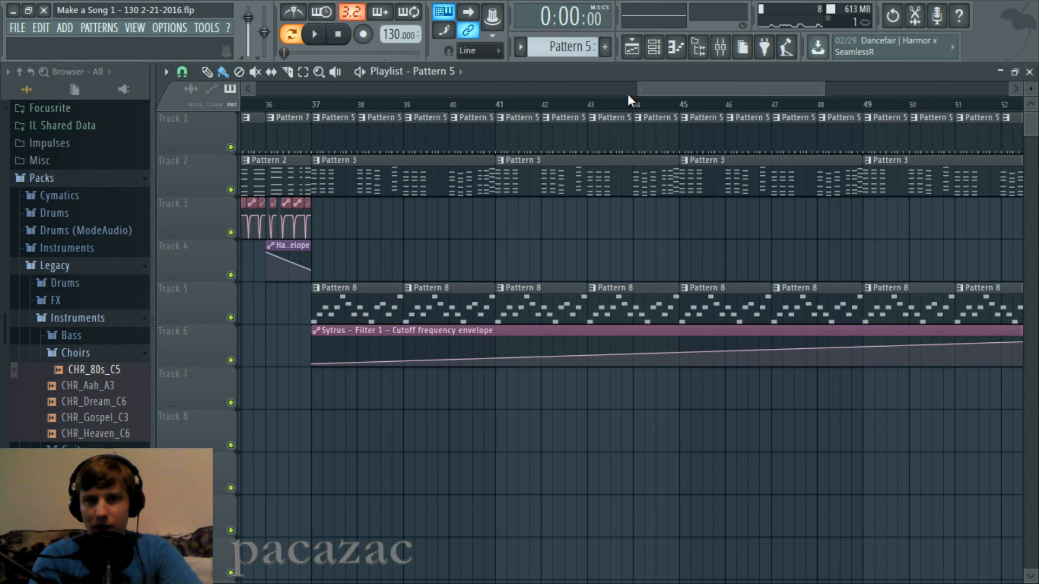
# Step: Return to the song arrangement and set the playback position around bar 40 to review the Pattern 8 section
pyautogui.moveTo(650, 89); pyautogui.dragTo(628, 83)
pyautogui.click(493, 104)
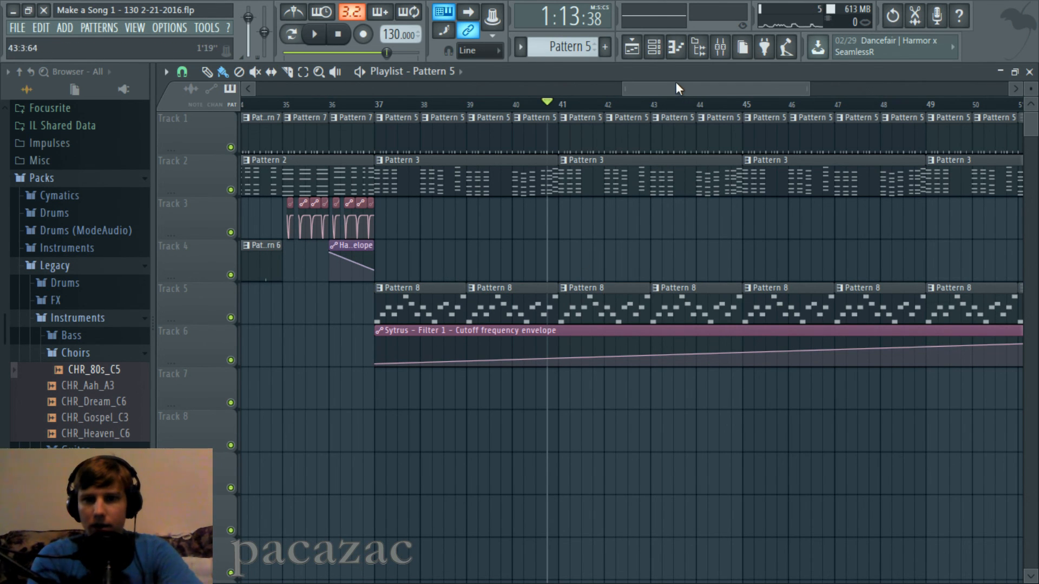
pyautogui.moveTo(676, 82)
pyautogui.mouseDown()
pyautogui.moveTo(726, 85)
pyautogui.moveTo(691, 86)
pyautogui.mouseUp()
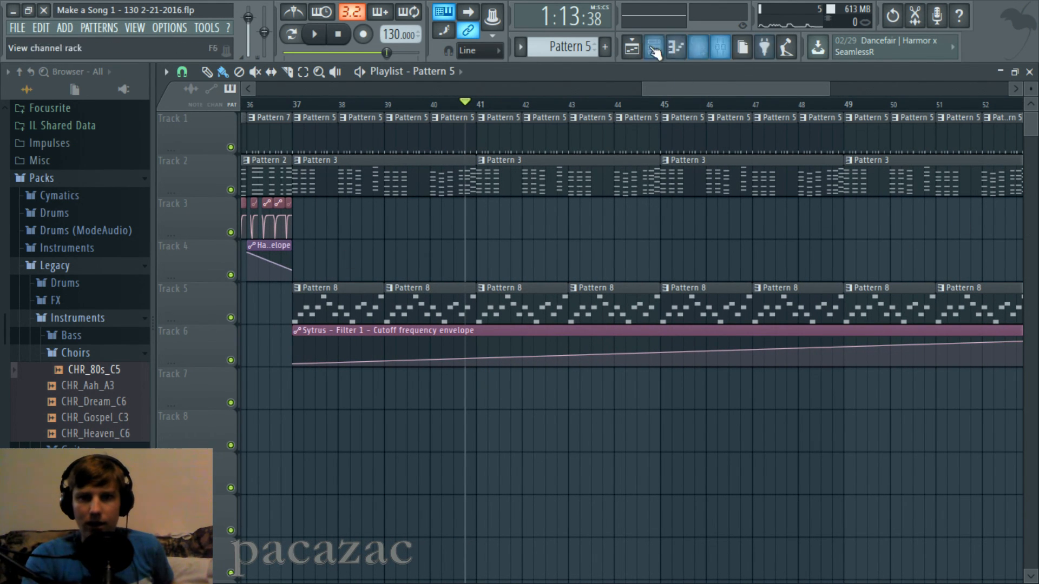
# Step: Play Pattern 8 on its own, check the end of the arrangement in song mode, and play Pattern 8 again
pyautogui.moveTo(567, 44); pyautogui.dragTo(567, 33)
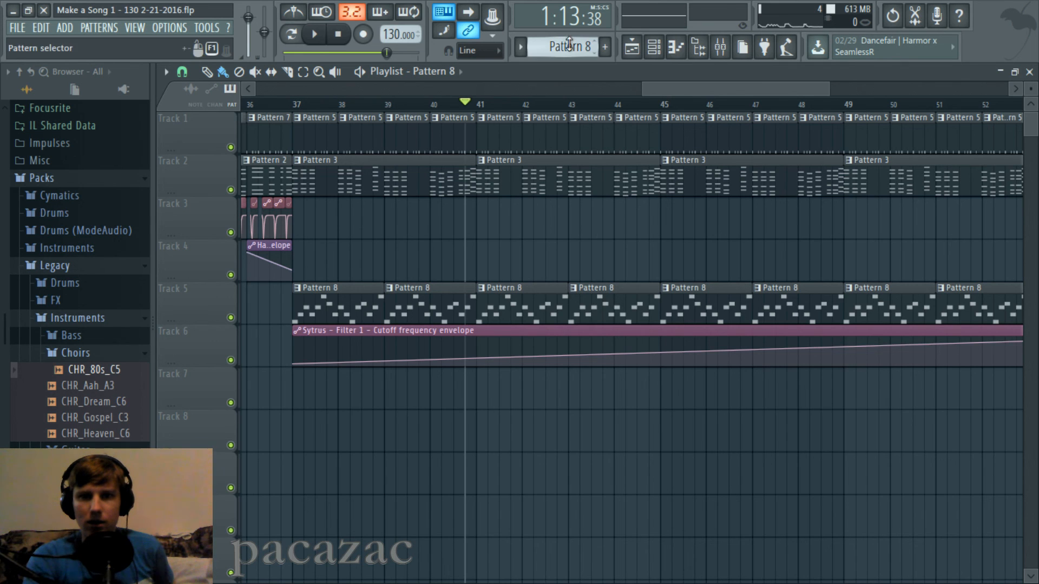
pyautogui.click(313, 34)
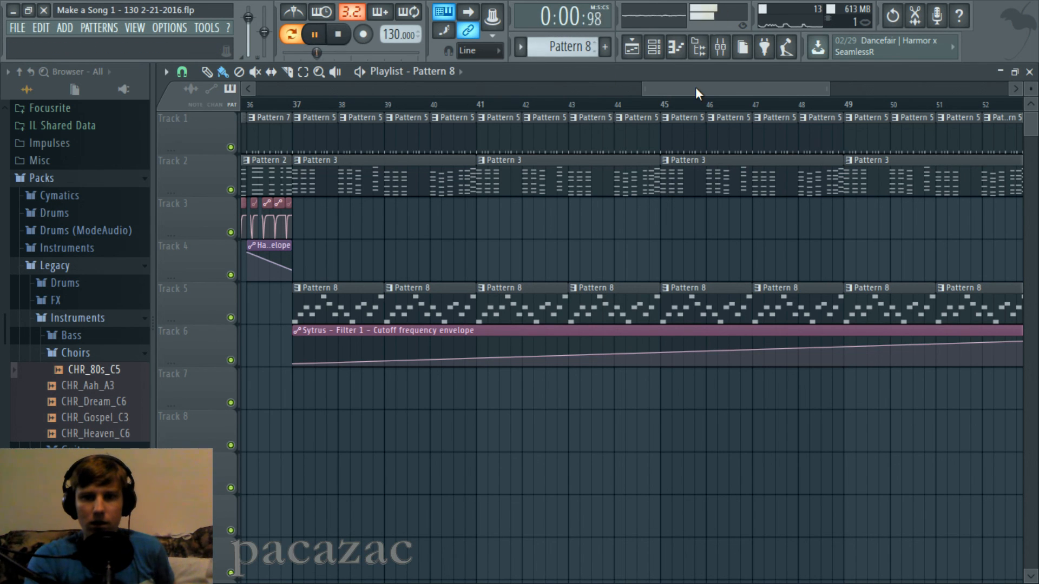
pyautogui.moveTo(696, 87); pyautogui.dragTo(729, 87)
pyautogui.press('l')
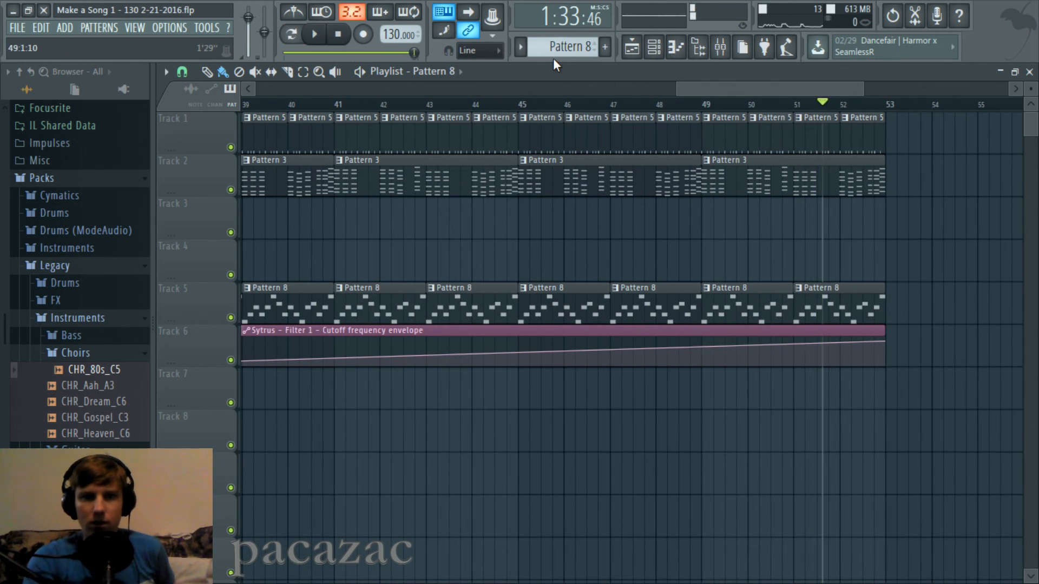
pyautogui.click(314, 38)
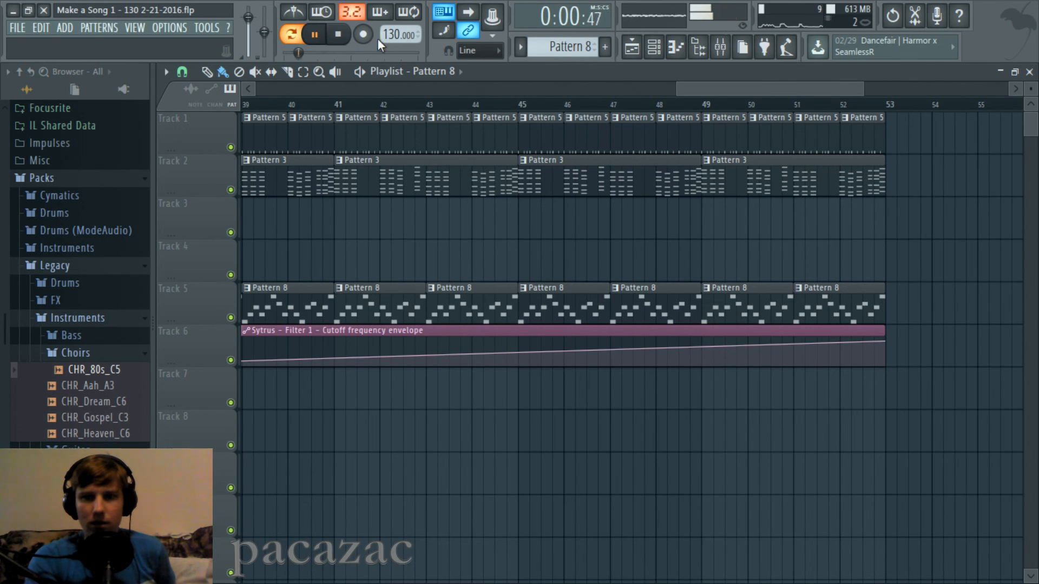
# Step: Stop playback, glance at the mixer, and open the Sytrus instrument clear of the channel rack
pyautogui.click(338, 35)
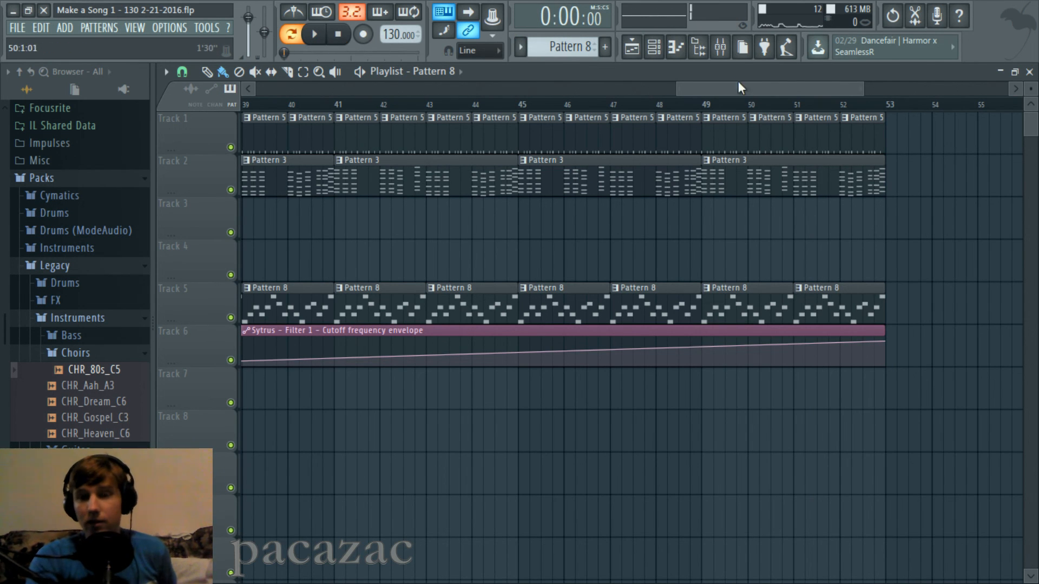
pyautogui.click(720, 47)
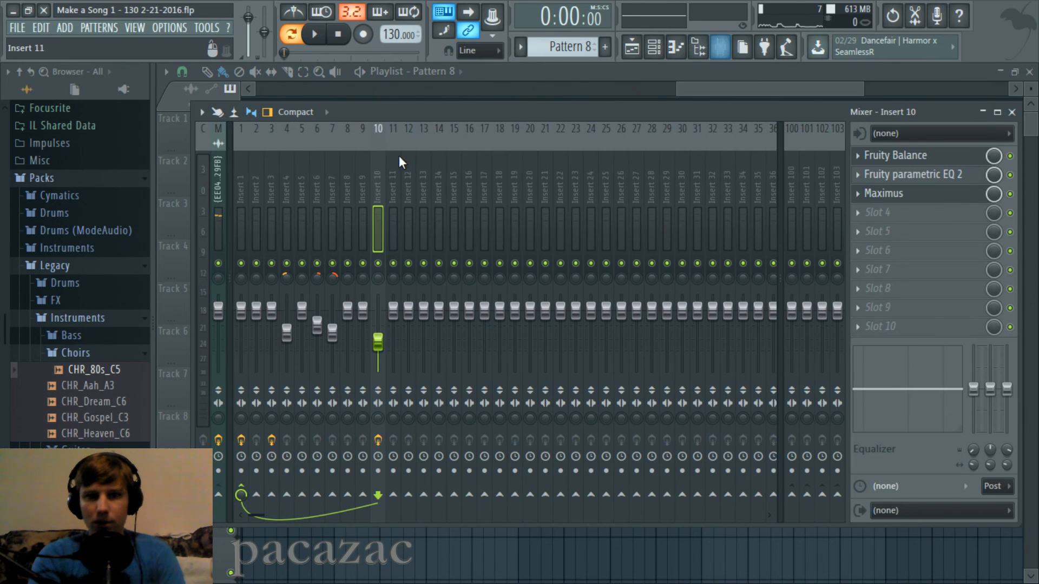
pyautogui.click(706, 84)
pyautogui.click(654, 47)
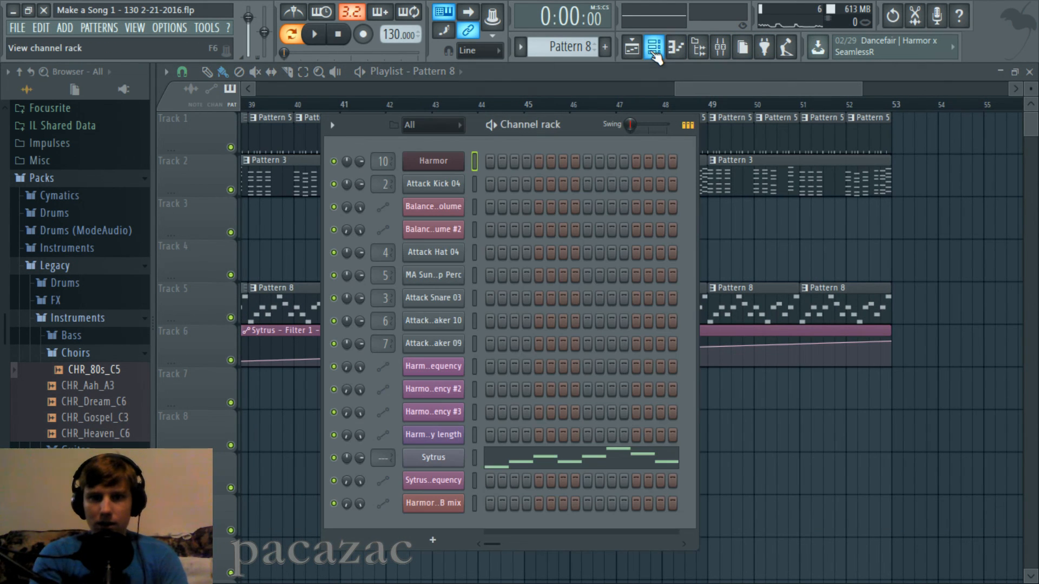
pyautogui.click(448, 459)
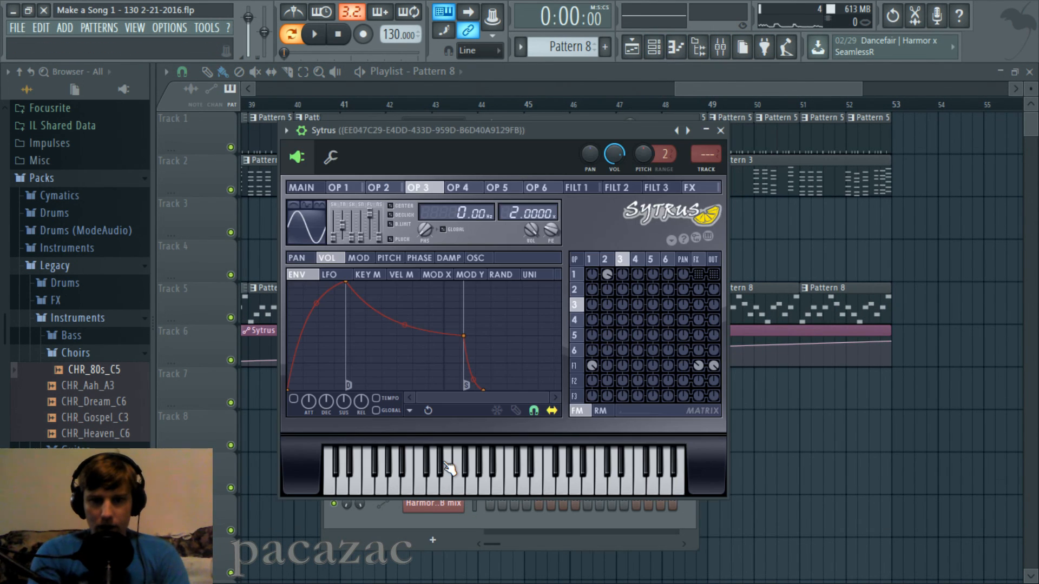
pyautogui.moveTo(655, 136); pyautogui.dragTo(699, 105)
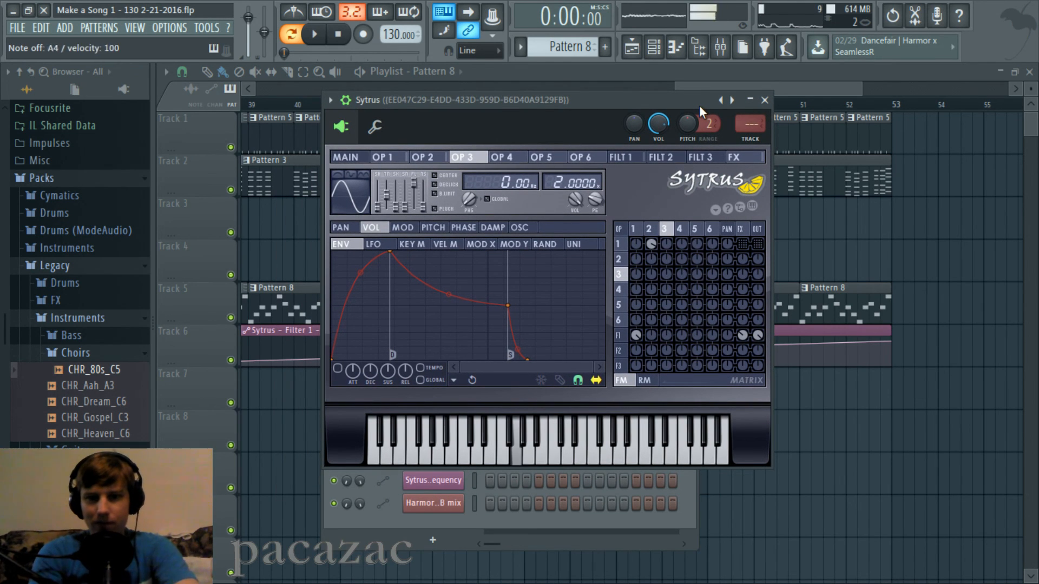
# Step: Play several high notes on the Sytrus keyboard to hear its sound
pyautogui.click(697, 457)
pyautogui.click(712, 456)
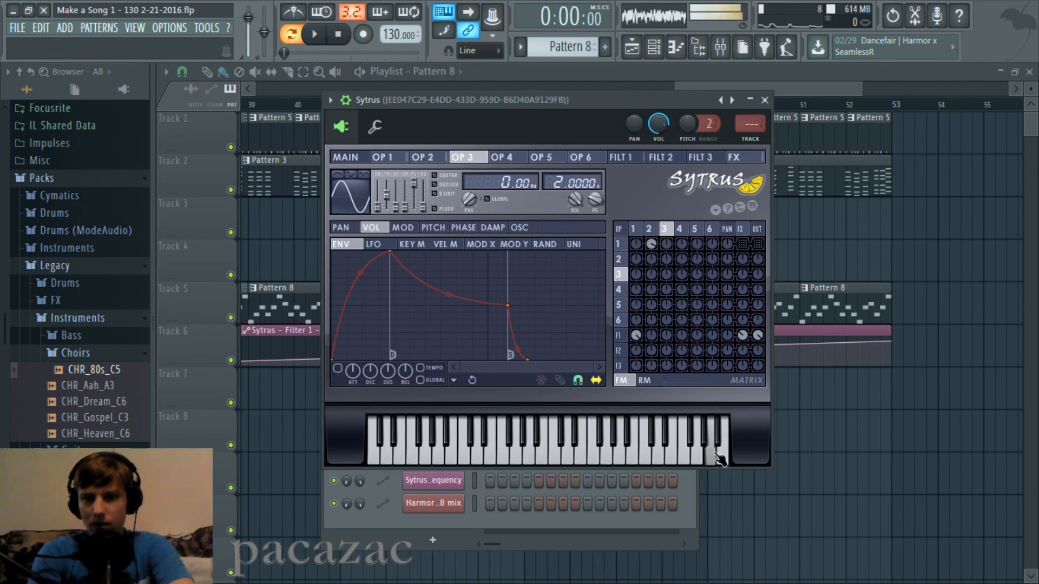
pyautogui.click(655, 455)
pyautogui.click(669, 456)
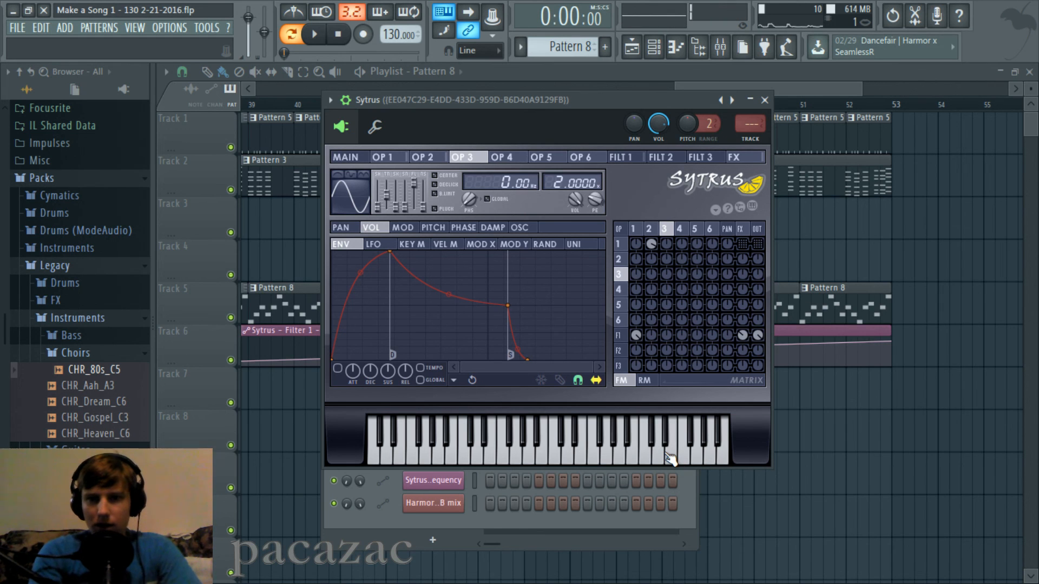
pyautogui.moveTo(572, 98); pyautogui.dragTo(569, 99)
# Step: Review Sytrus's main settings and compare the waveforms, frequency ratios and volume envelopes of operators 1 and 2
pyautogui.click(375, 156)
pyautogui.click(358, 156)
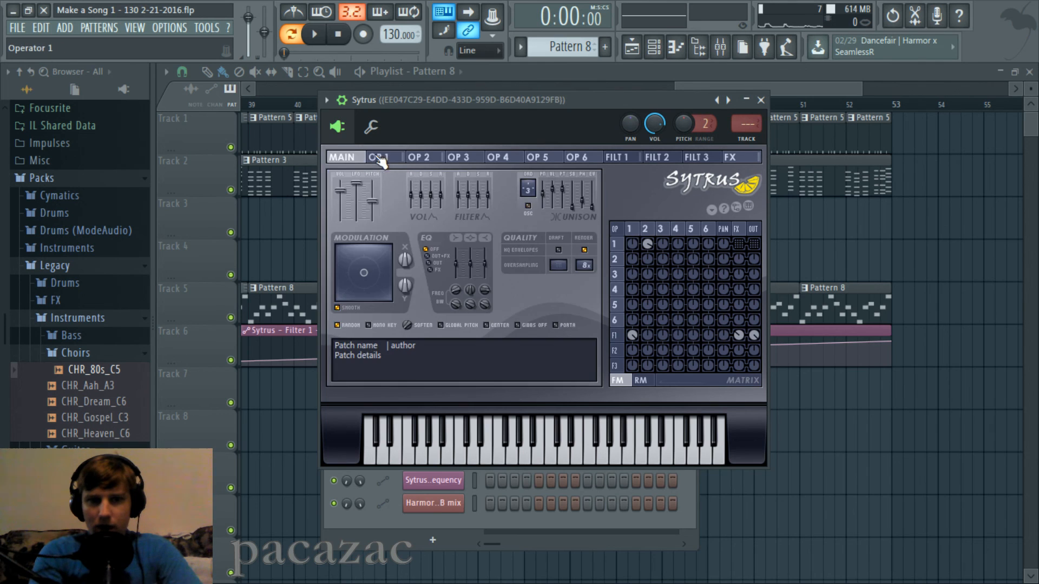
pyautogui.click(379, 156)
pyautogui.click(428, 160)
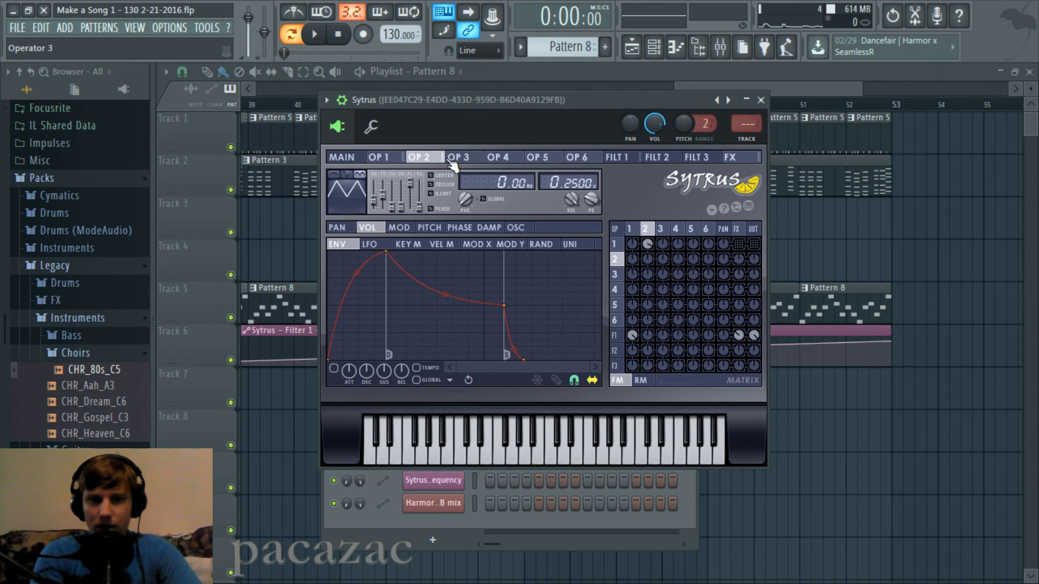
pyautogui.click(397, 161)
pyautogui.click(414, 160)
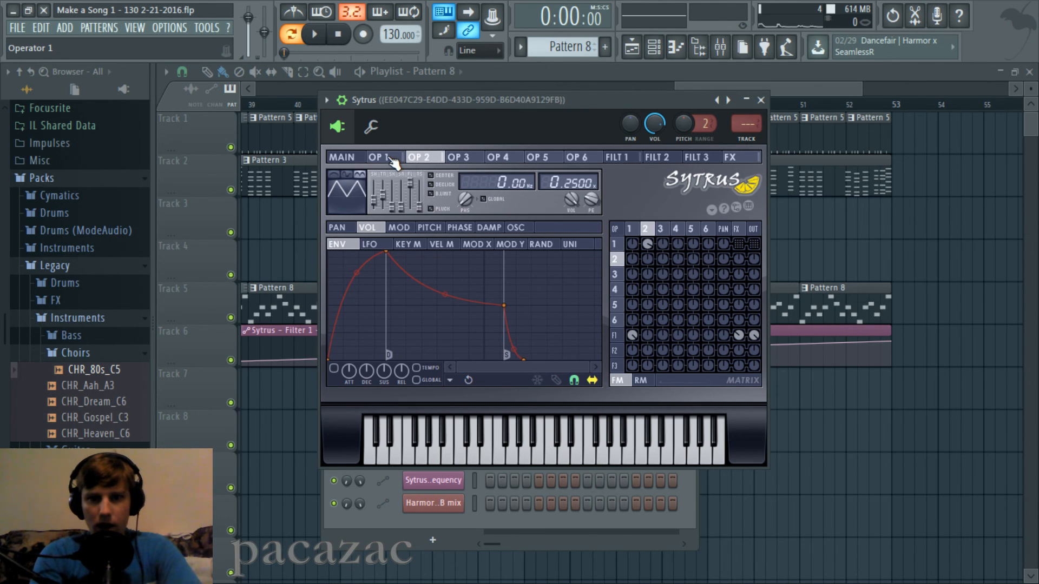
pyautogui.click(396, 162)
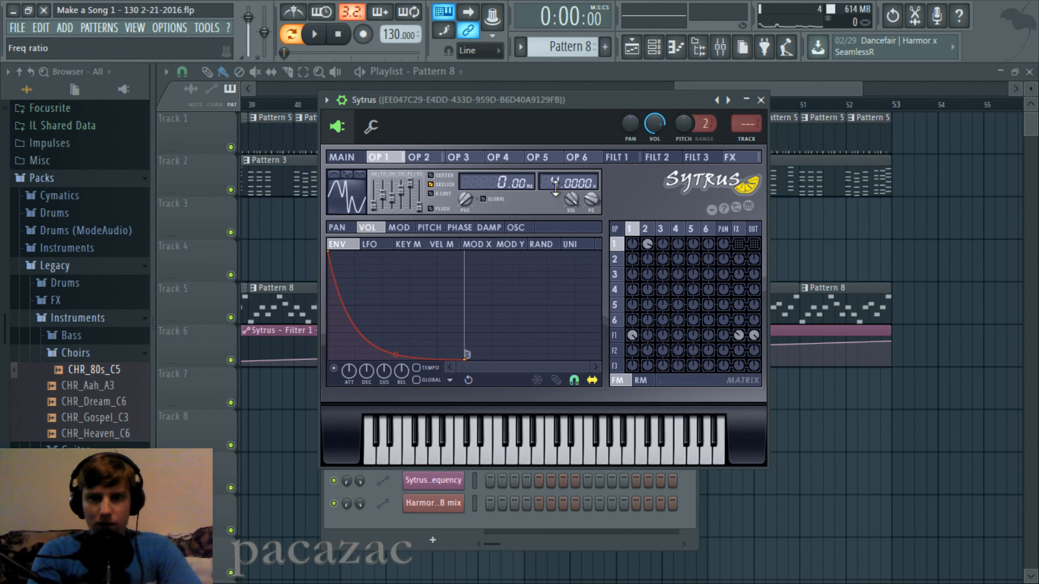
pyautogui.click(425, 158)
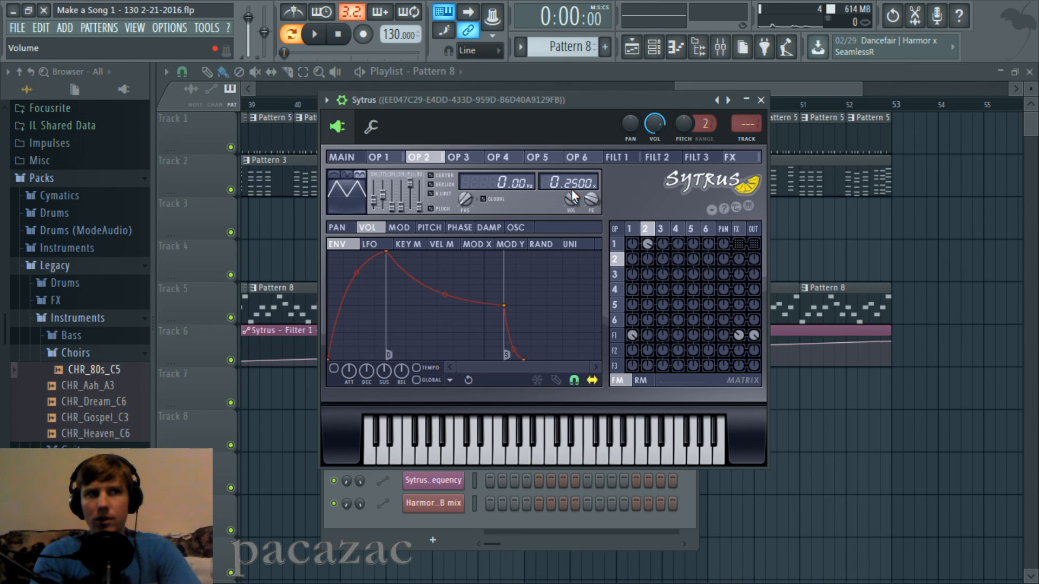
pyautogui.click(381, 157)
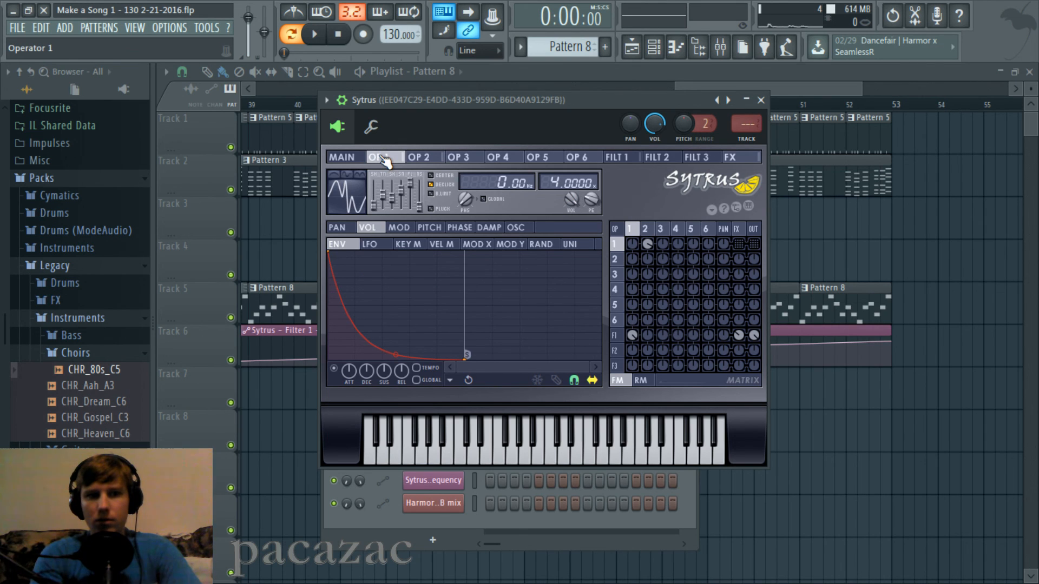
pyautogui.click(419, 158)
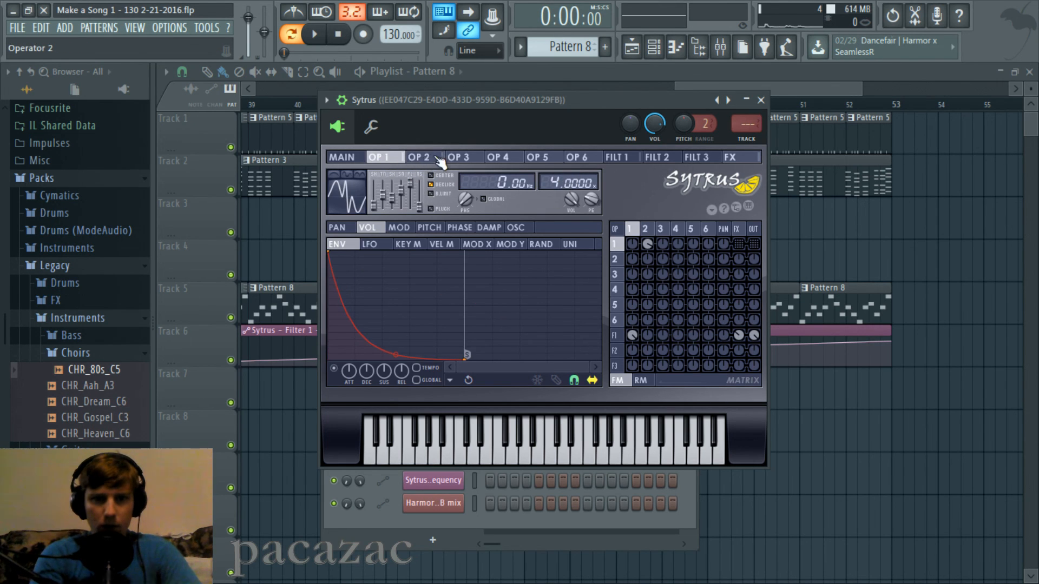
# Step: Toggle the Absolute option on operator 2 off and on to compare the waveform shapes
pyautogui.click(412, 157)
pyautogui.click(360, 175)
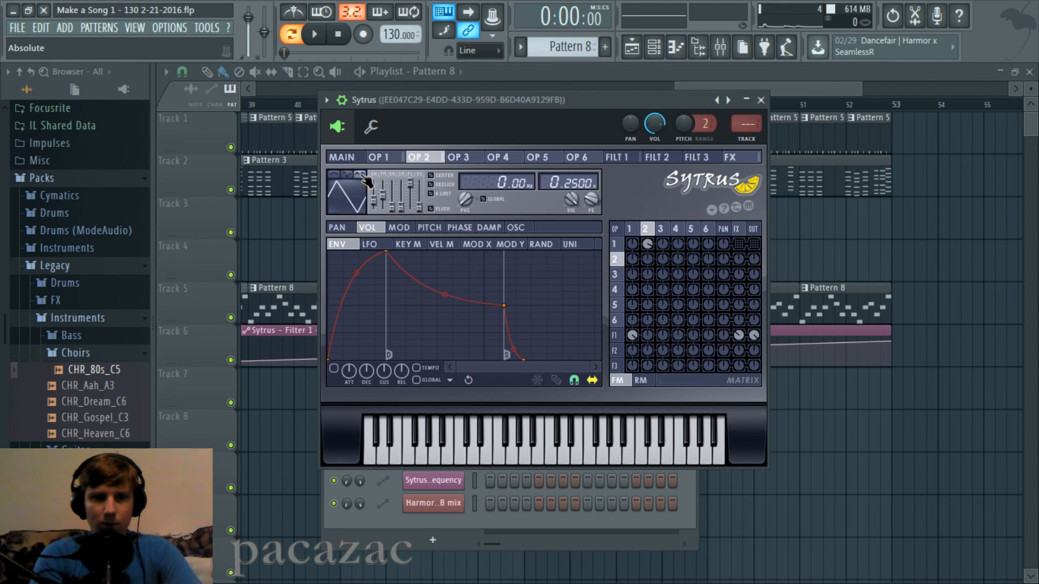
pyautogui.click(361, 176)
pyautogui.click(360, 174)
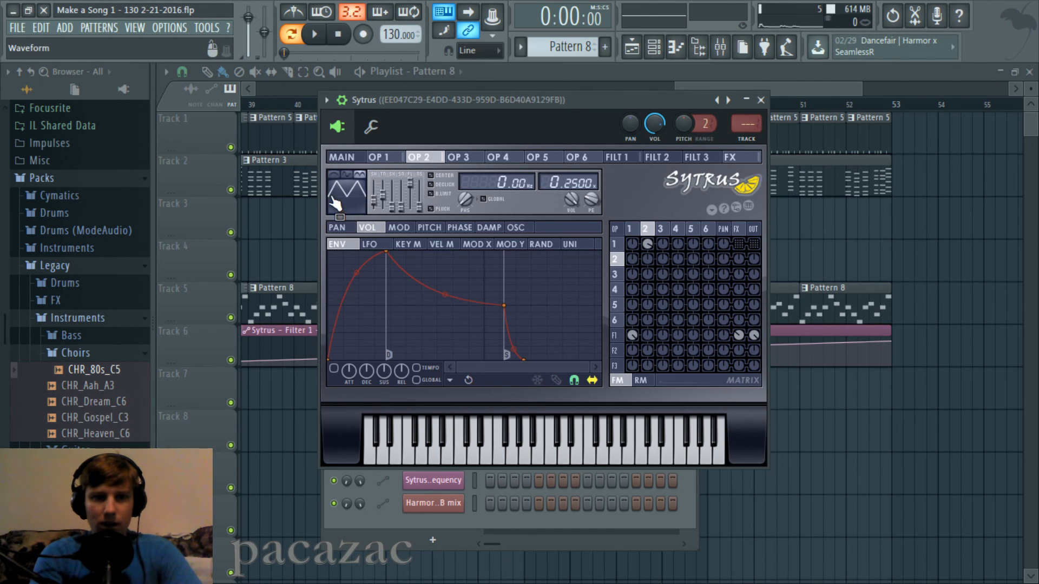
pyautogui.click(361, 174)
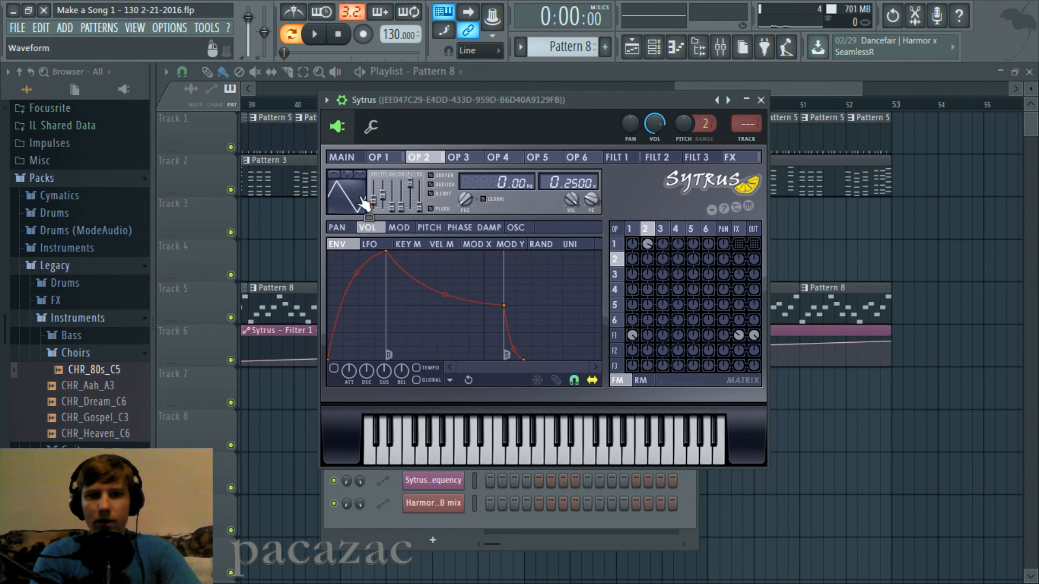
pyautogui.click(361, 174)
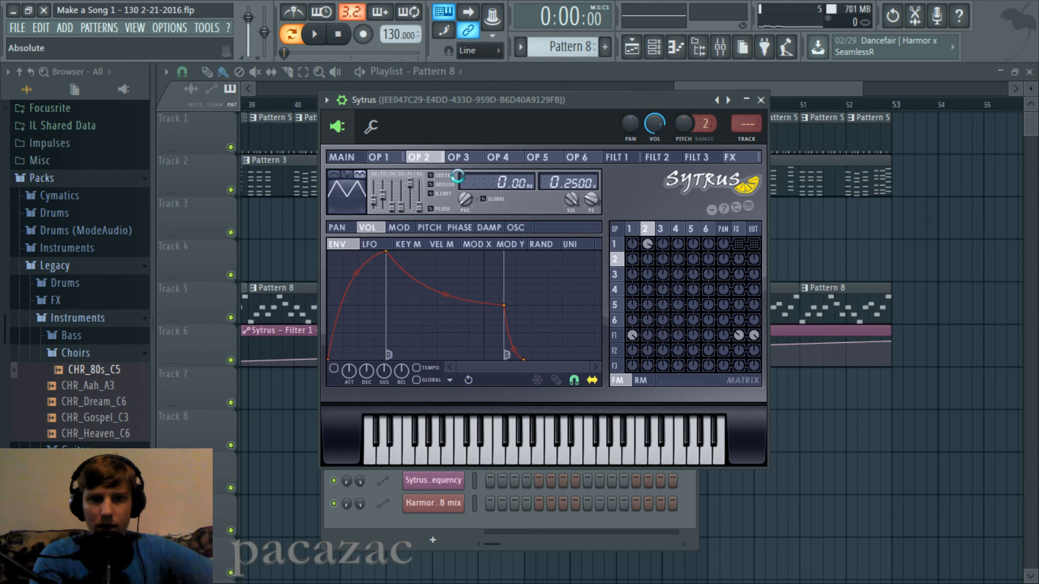
pyautogui.click(433, 177)
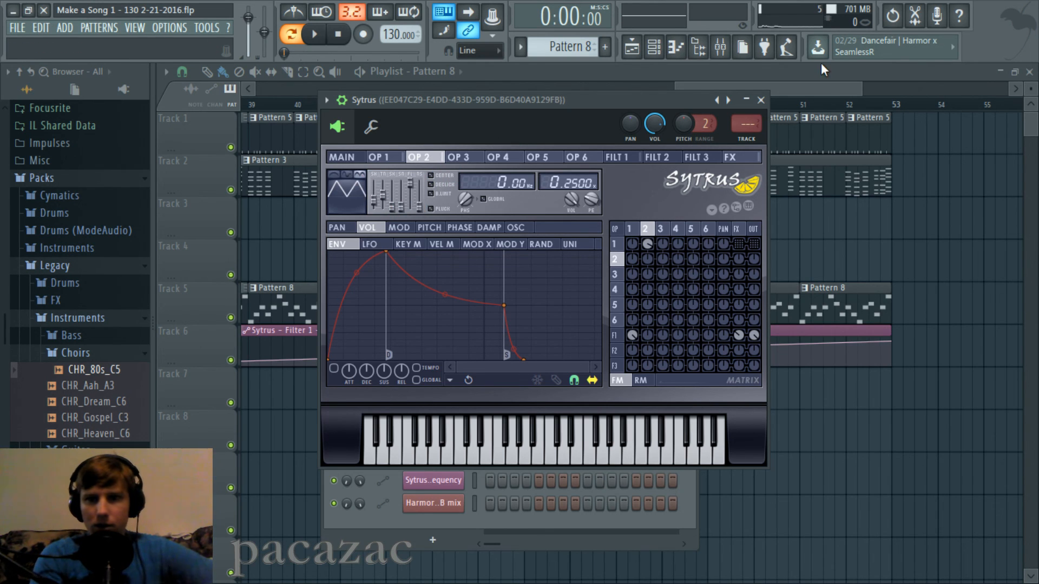
# Step: Check the Edison recorder on the master mixer track, and return to the playlist
pyautogui.click(721, 49)
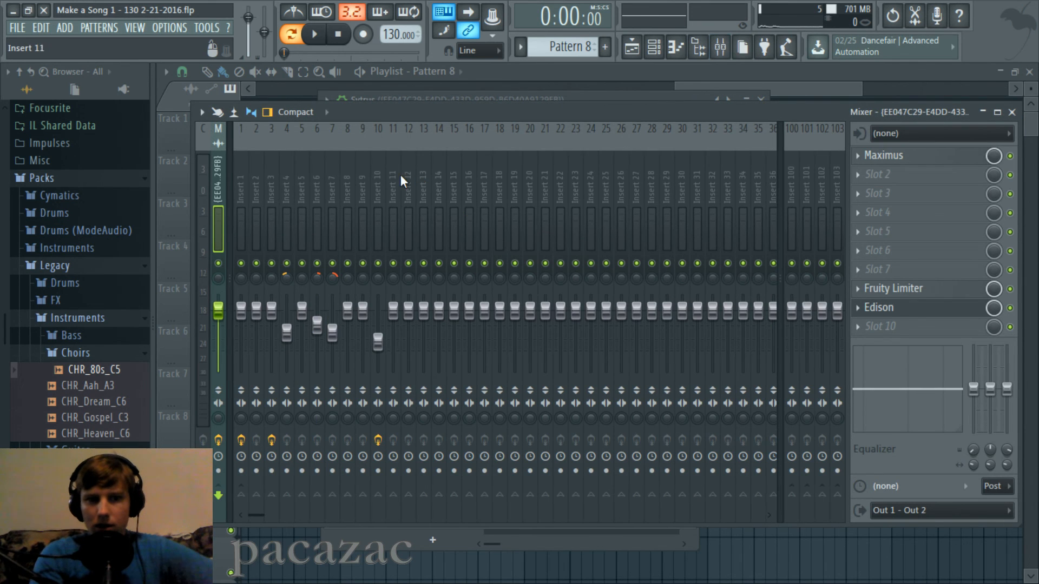
pyautogui.click(905, 317)
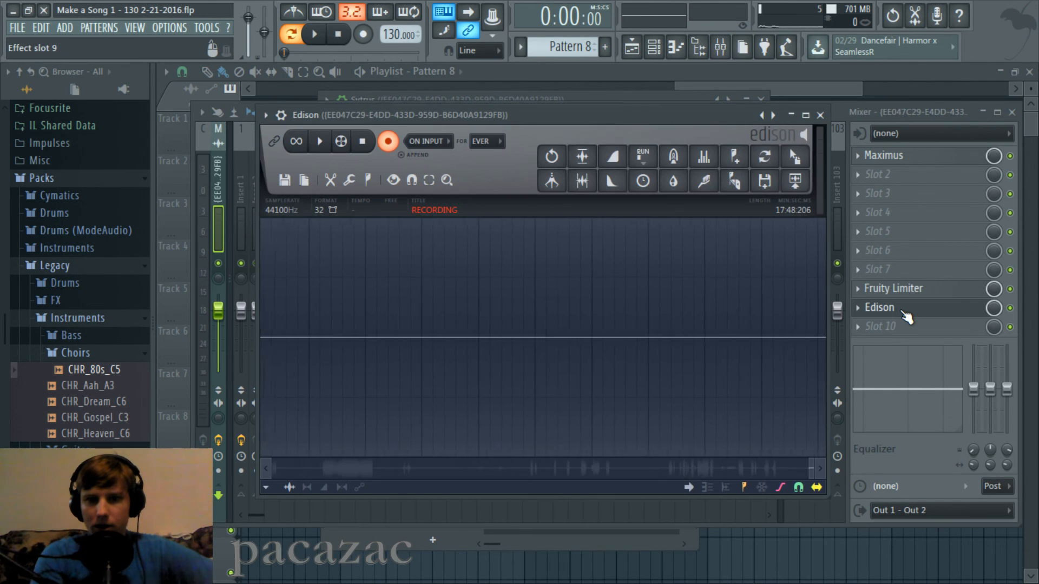
pyautogui.click(905, 317)
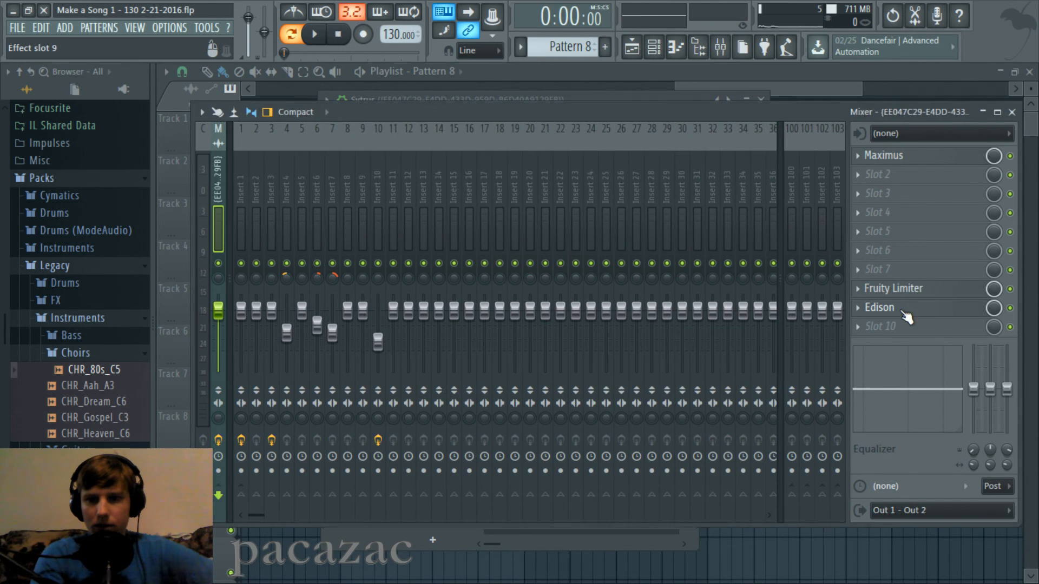
pyautogui.click(717, 86)
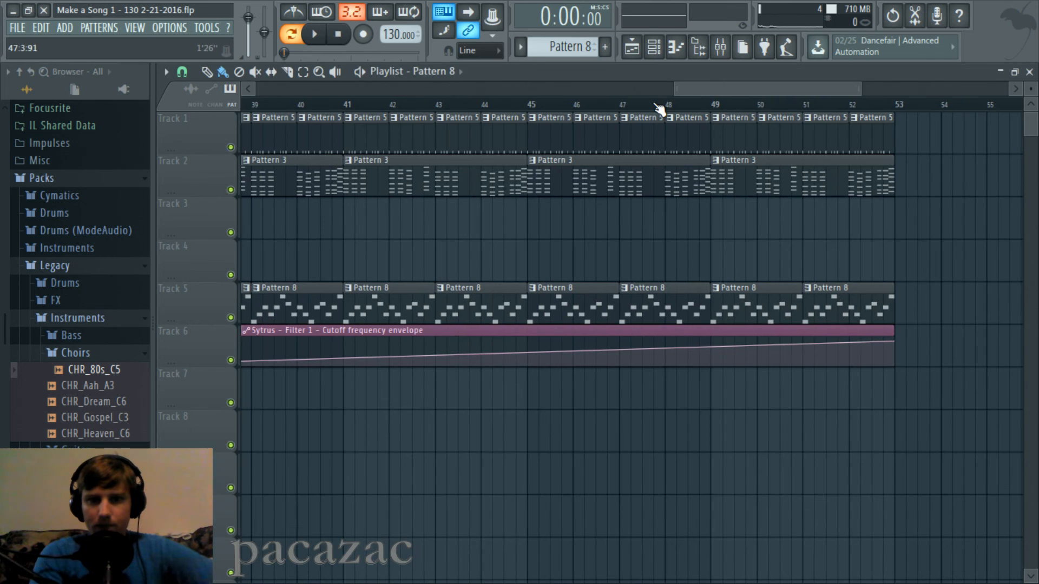
# Step: Reopen Sytrus on operator 1 and route that operator directly to the output, with filter 1's output and effects sends off
pyautogui.click(654, 48)
pyautogui.click(451, 460)
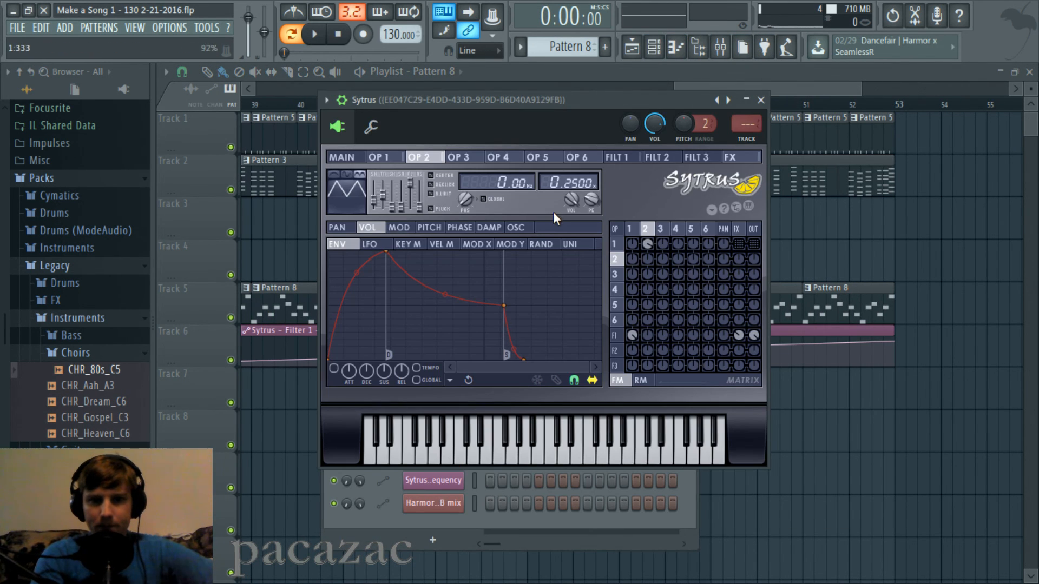
pyautogui.click(389, 158)
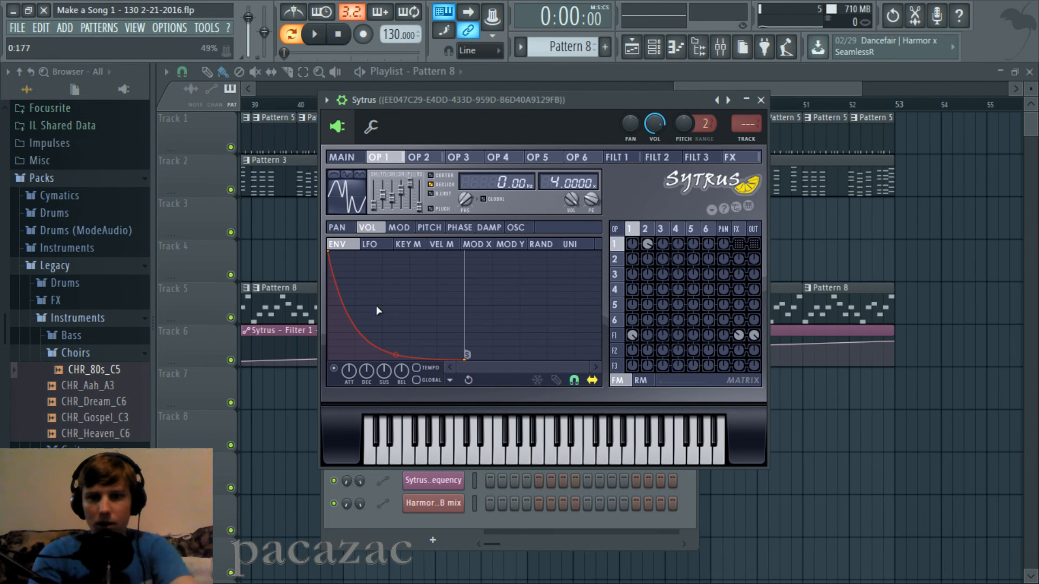
pyautogui.rightClick(755, 337)
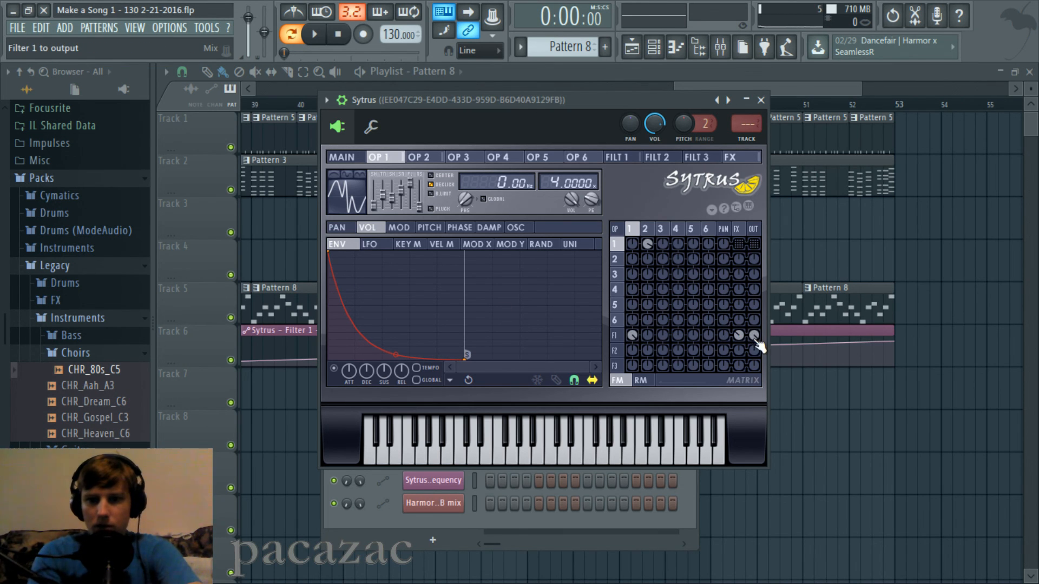
pyautogui.rightClick(754, 335)
pyautogui.rightClick(739, 335)
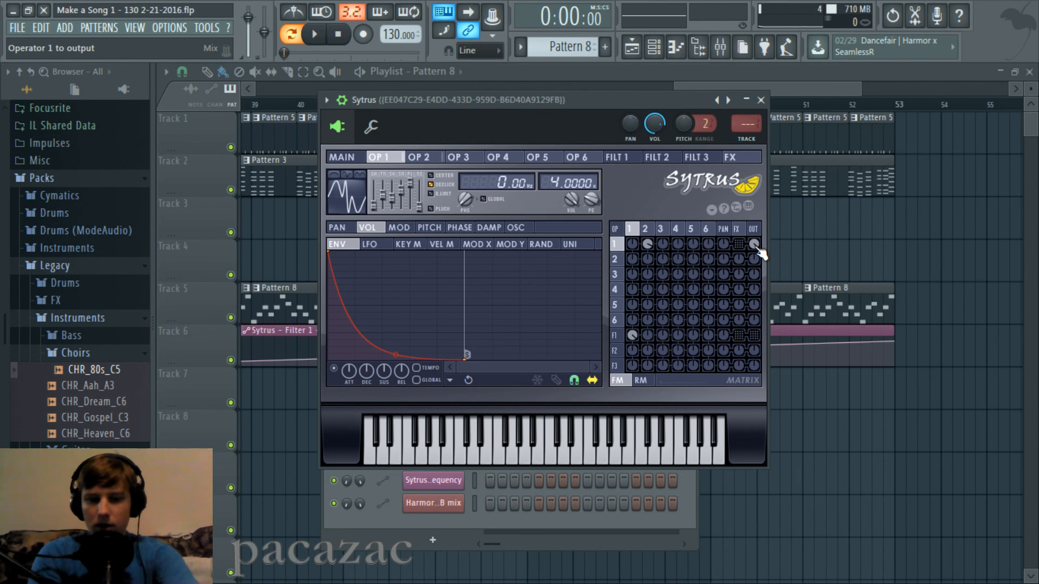
# Step: Play several notes through operator 1 alone, and restore the original routing through filter 1
pyautogui.press('m')
pyautogui.press('n')
pyautogui.press('b')
pyautogui.press('m')
pyautogui.press('n')
pyautogui.press('v')
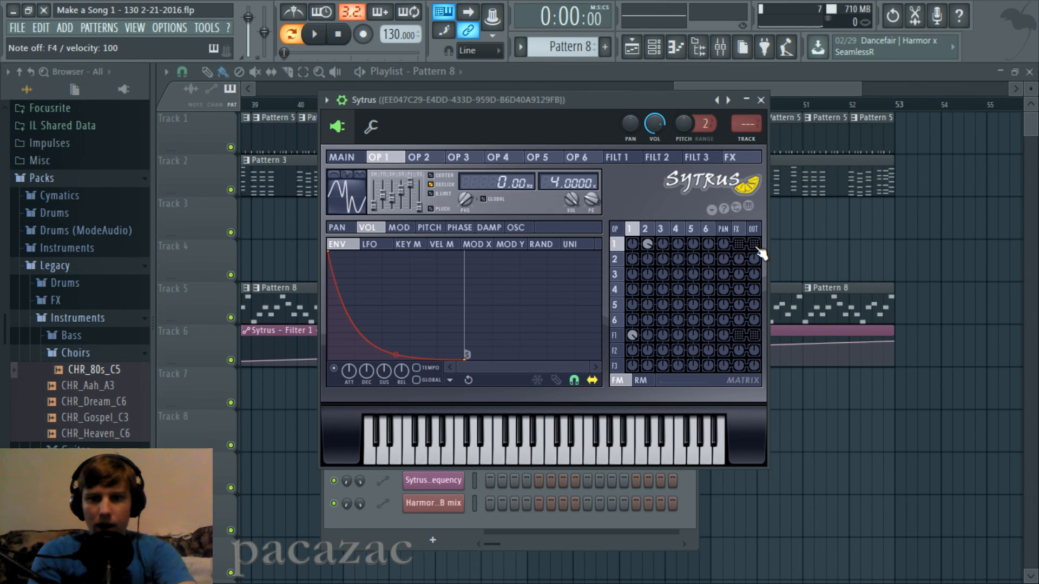
pyautogui.rightClick(754, 335)
pyautogui.rightClick(738, 335)
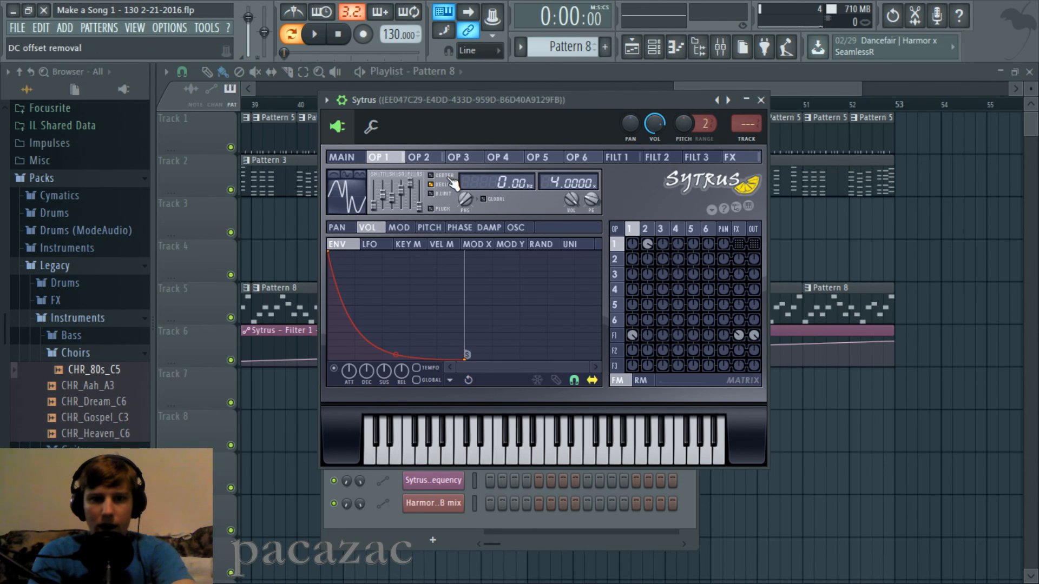
# Step: Look over the main settings and operators 1 and 2 again, including operator 1's oscillator waveform and volume envelope
pyautogui.click(357, 157)
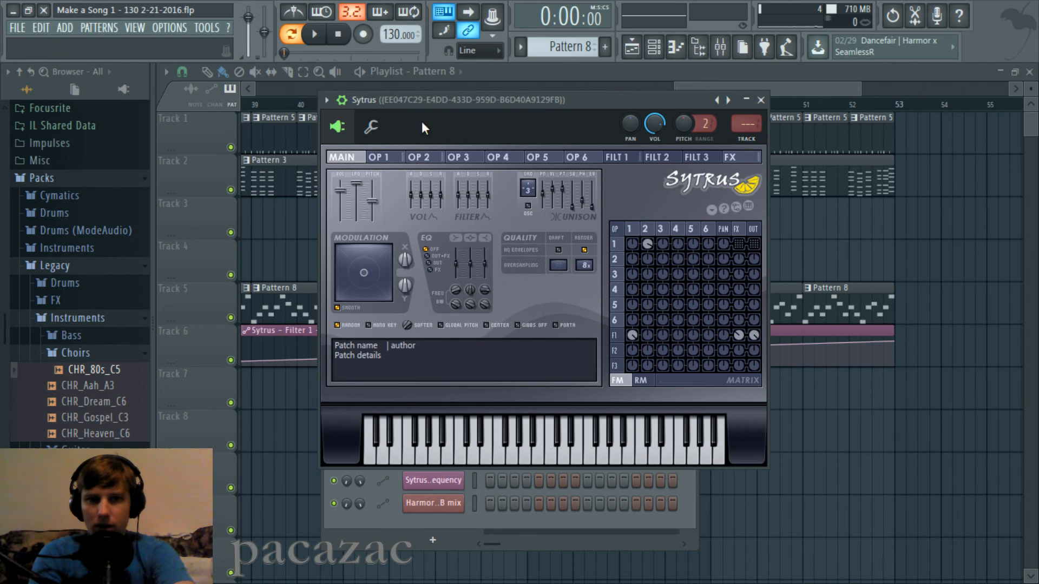
pyautogui.click(386, 159)
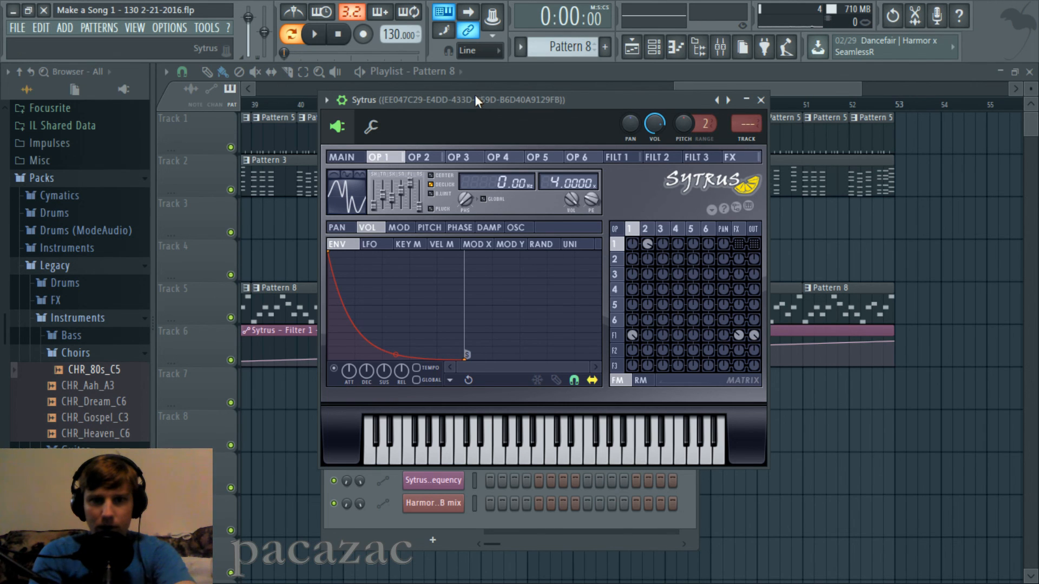
pyautogui.moveTo(475, 95); pyautogui.dragTo(474, 90)
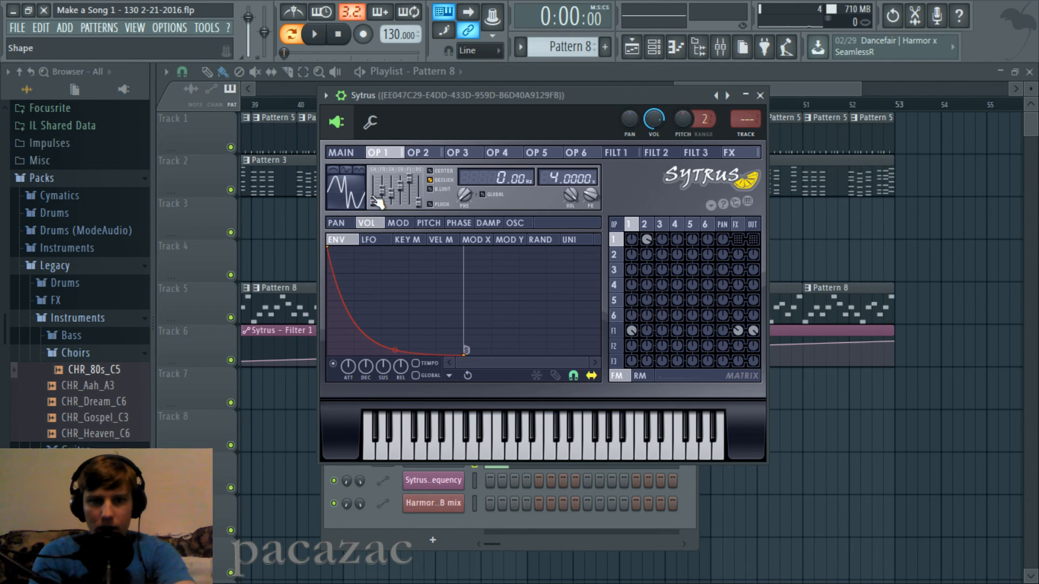
pyautogui.click(415, 153)
pyautogui.click(385, 153)
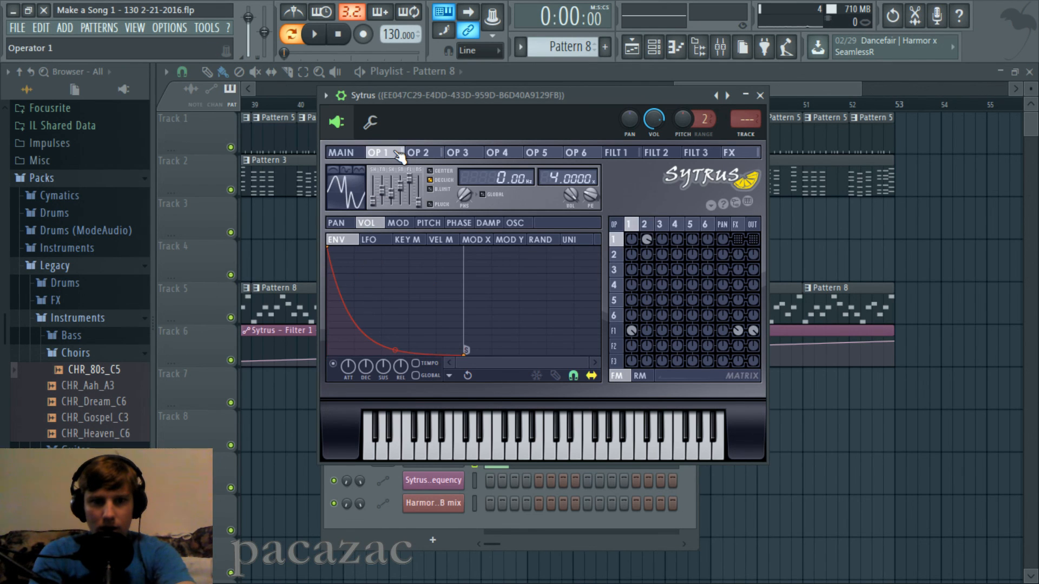
pyautogui.click(514, 223)
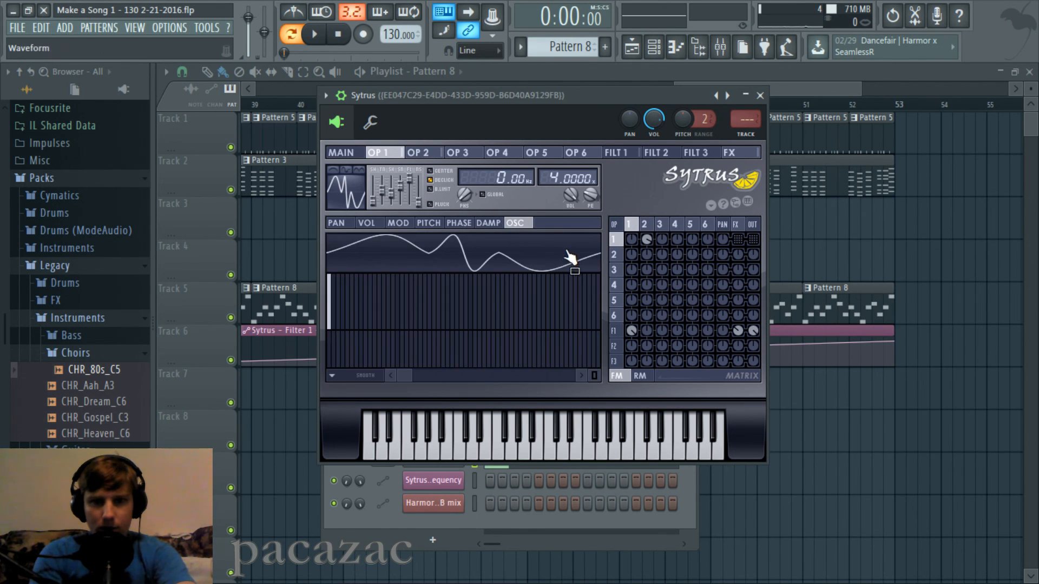
pyautogui.click(366, 223)
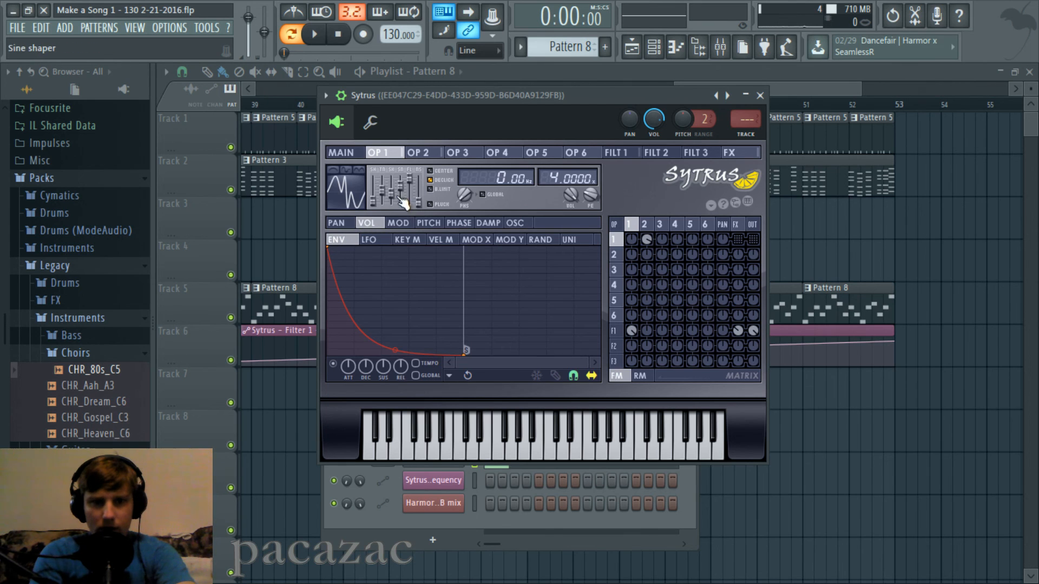
# Step: Compare the oscillator shapes, frequency ratios and volume envelopes of operators 1, 2 and 3, ending on operator 1
pyautogui.click(419, 153)
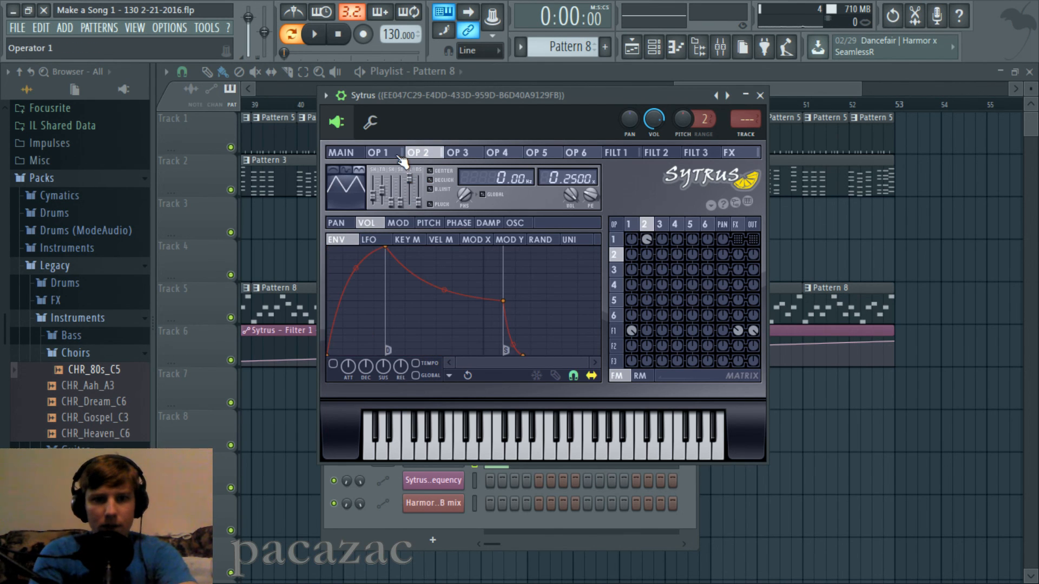
pyautogui.click(378, 153)
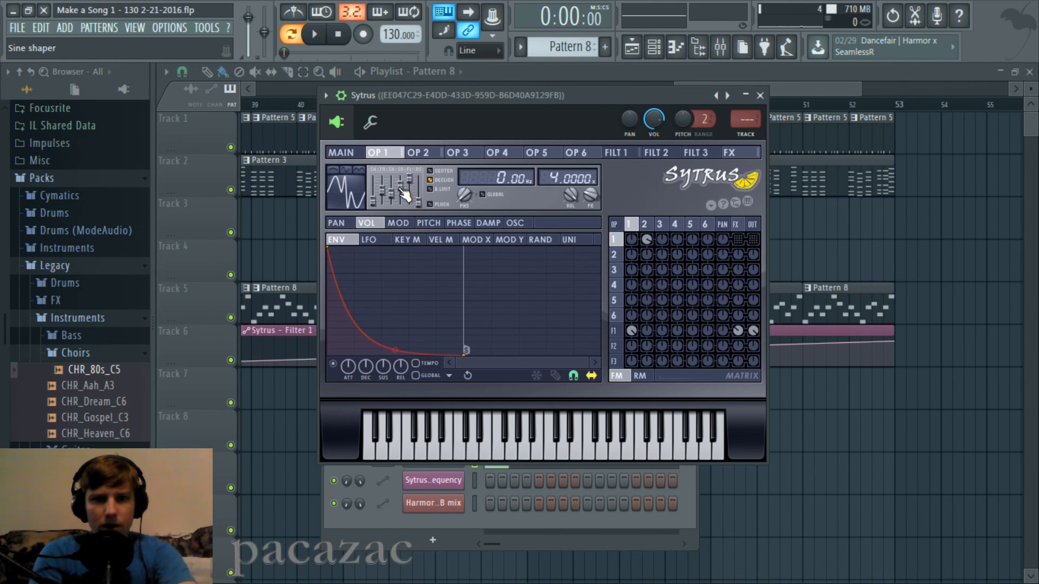
pyautogui.click(414, 156)
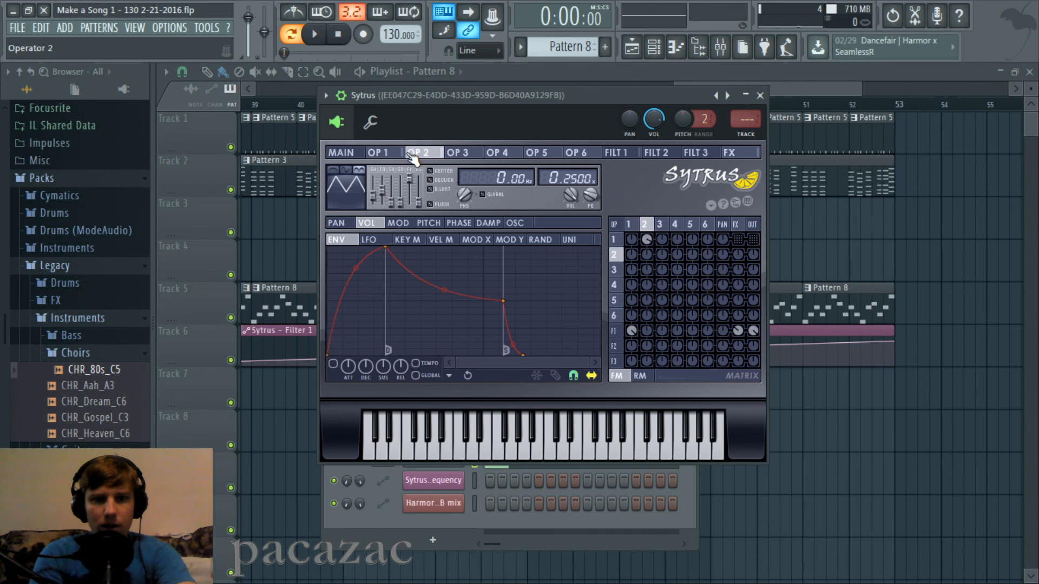
pyautogui.click(463, 157)
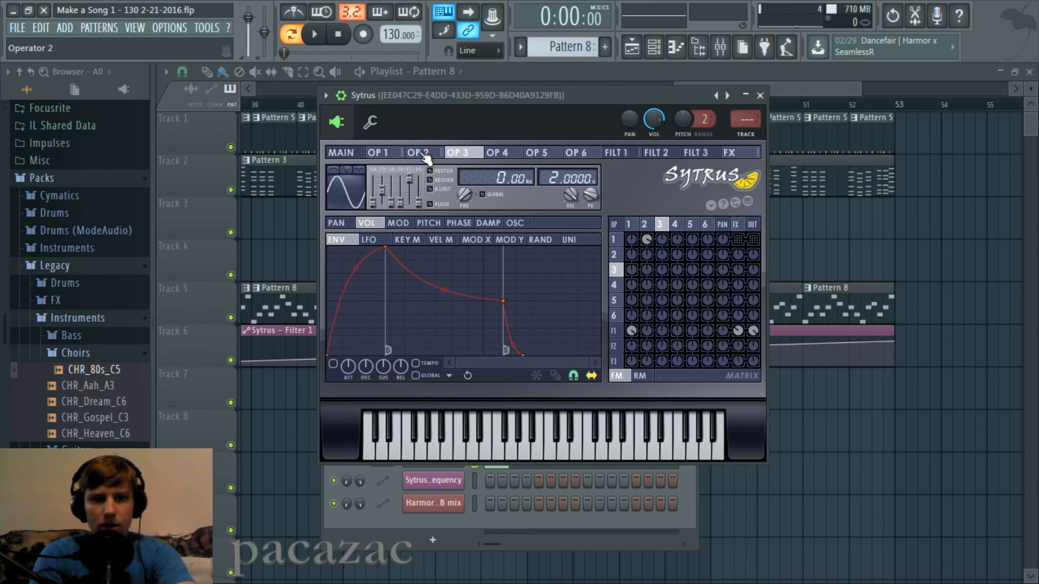
pyautogui.click(391, 156)
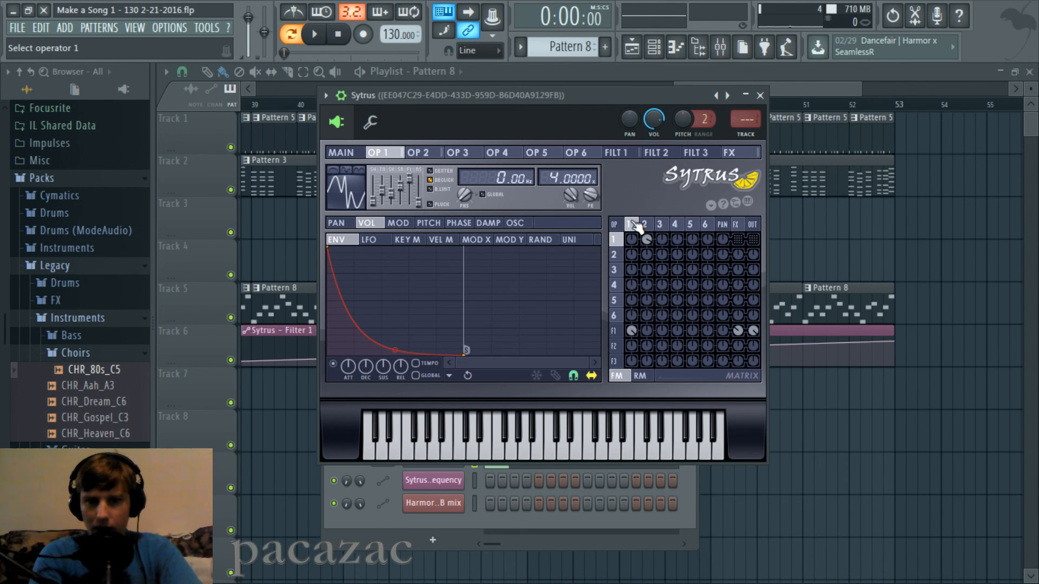
# Step: Review filter 1's type, cutoff and volume envelope settings in Sytrus, and show the effects section
pyautogui.click(615, 152)
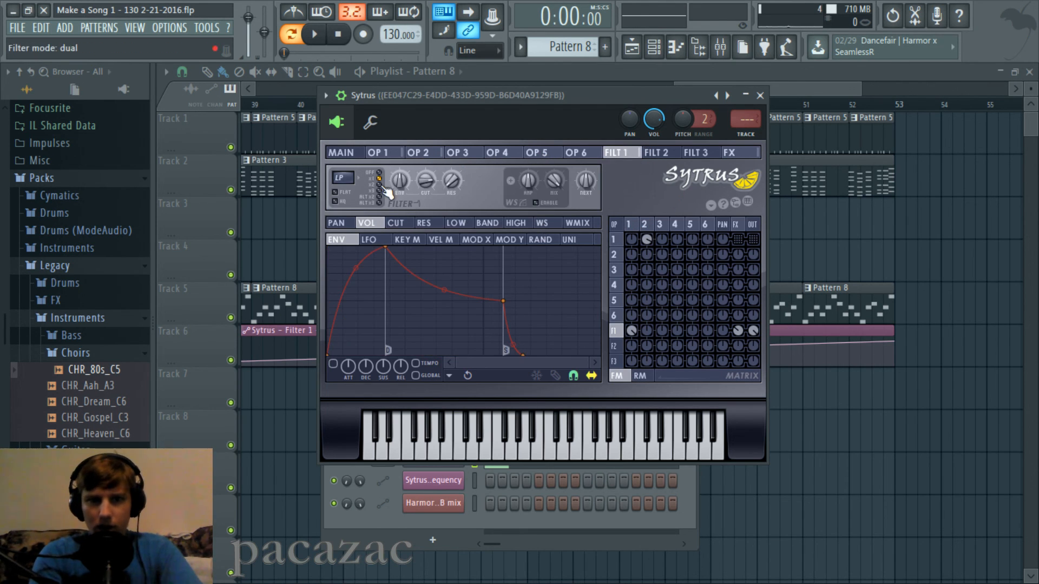
pyautogui.click(349, 180)
pyautogui.click(429, 96)
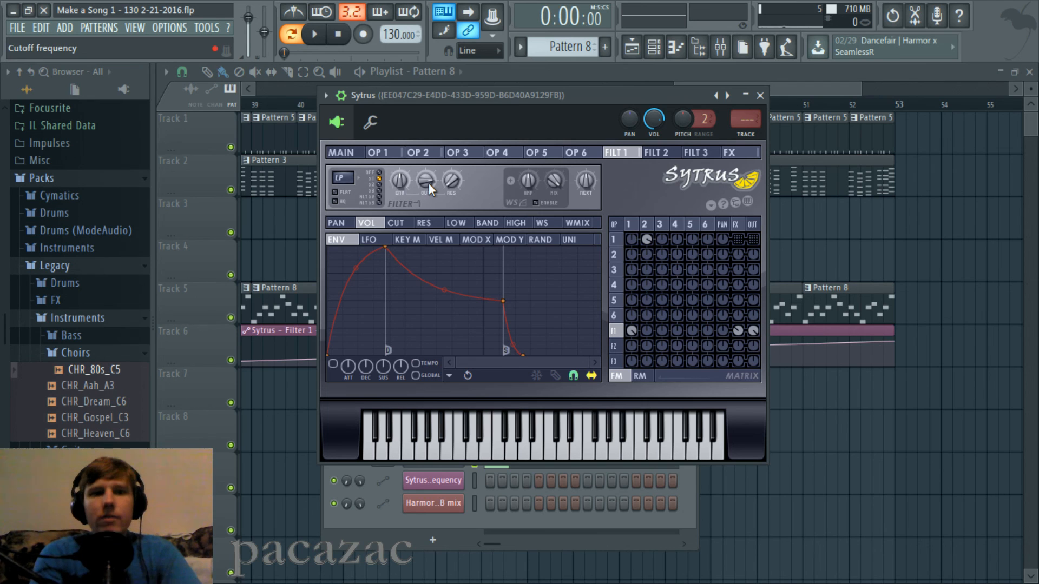
pyautogui.click(396, 223)
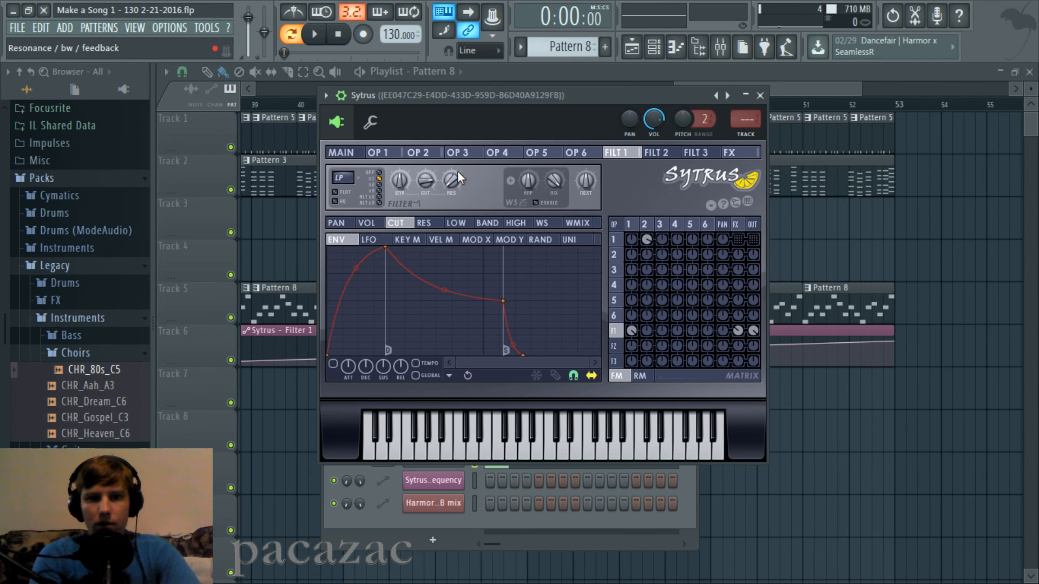
pyautogui.click(365, 225)
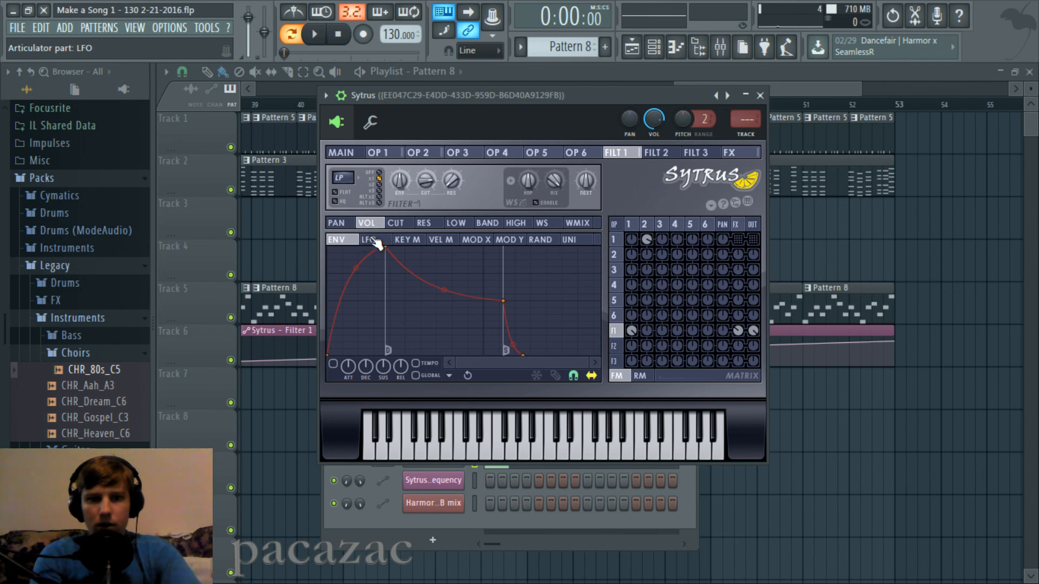
pyautogui.click(361, 241)
pyautogui.click(355, 242)
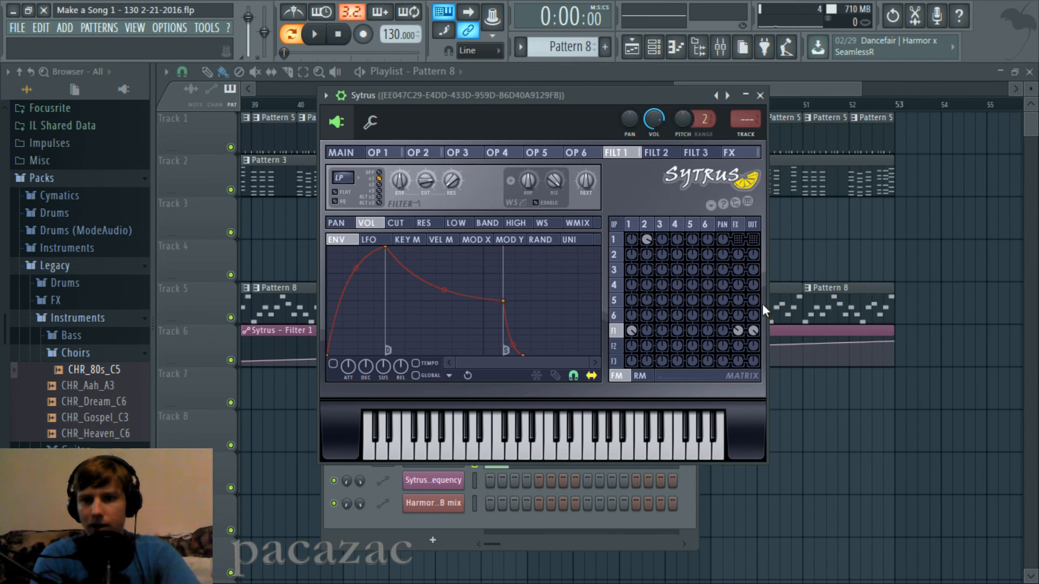
pyautogui.click(750, 154)
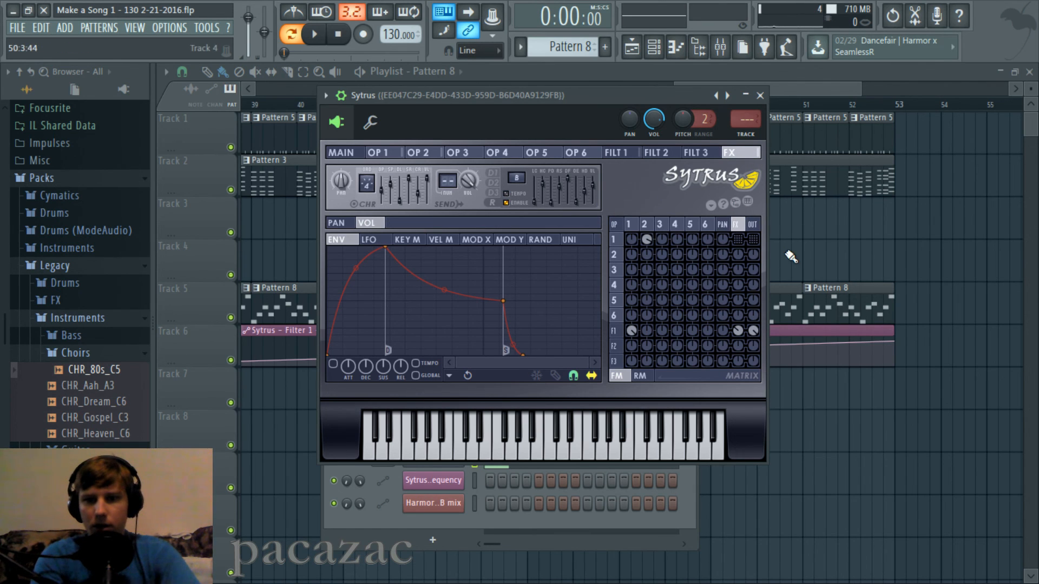
# Step: Inspect the Sytrus delay units and reverb effect settings, and return to the synth's main settings
pyautogui.click(493, 193)
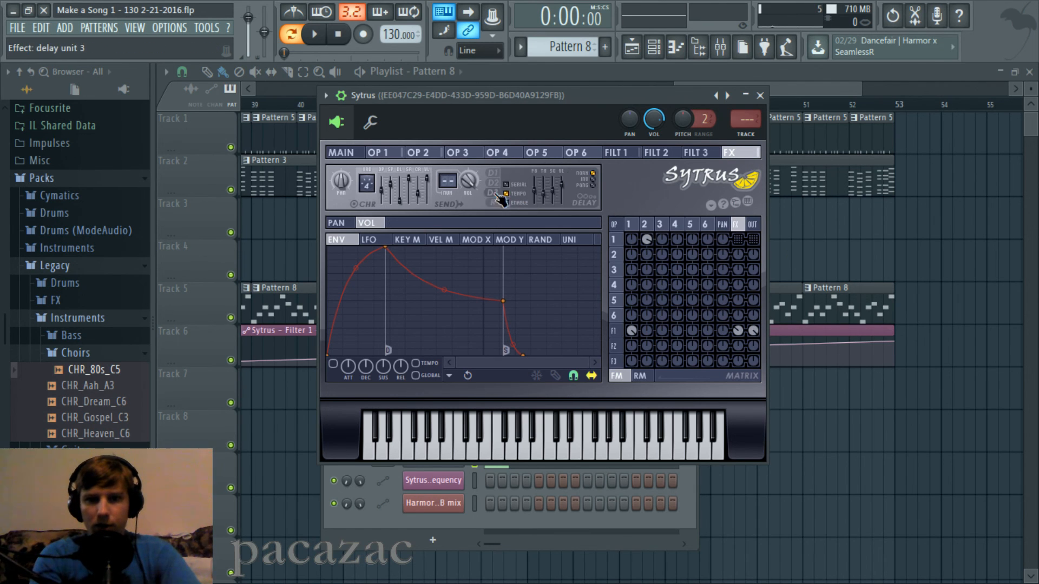
pyautogui.click(492, 203)
pyautogui.click(493, 185)
pyautogui.click(493, 174)
pyautogui.click(493, 186)
pyautogui.click(493, 203)
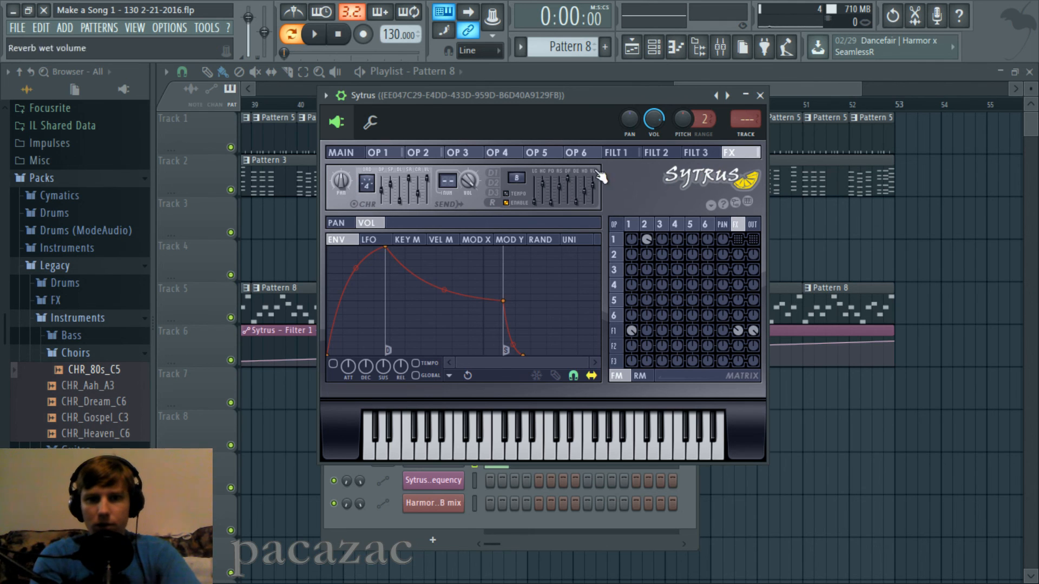
pyautogui.click(354, 154)
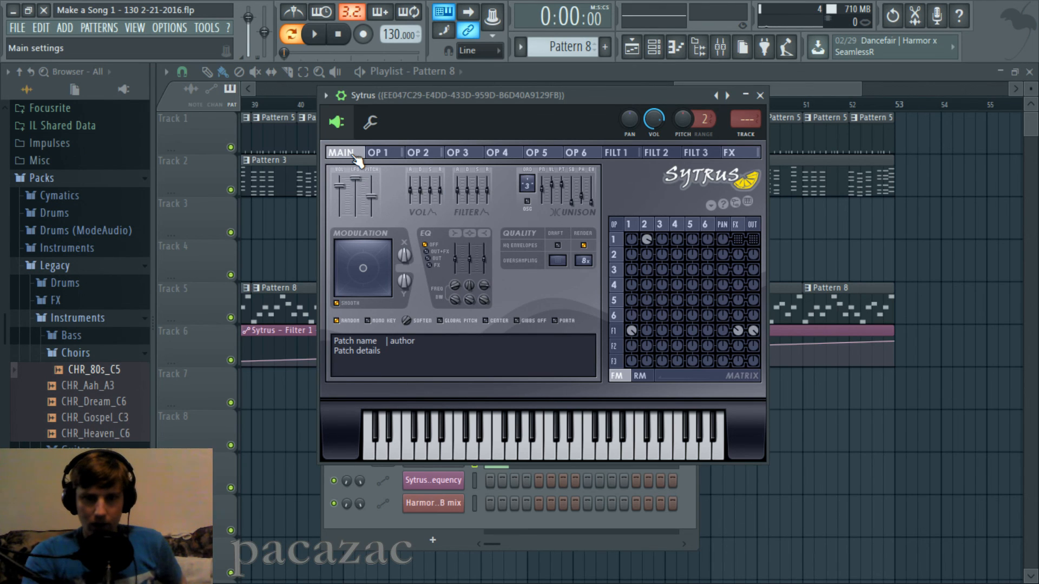
# Step: Return to the start of the playlist arrangement and open Maximus from the master mixer track
pyautogui.click(797, 83)
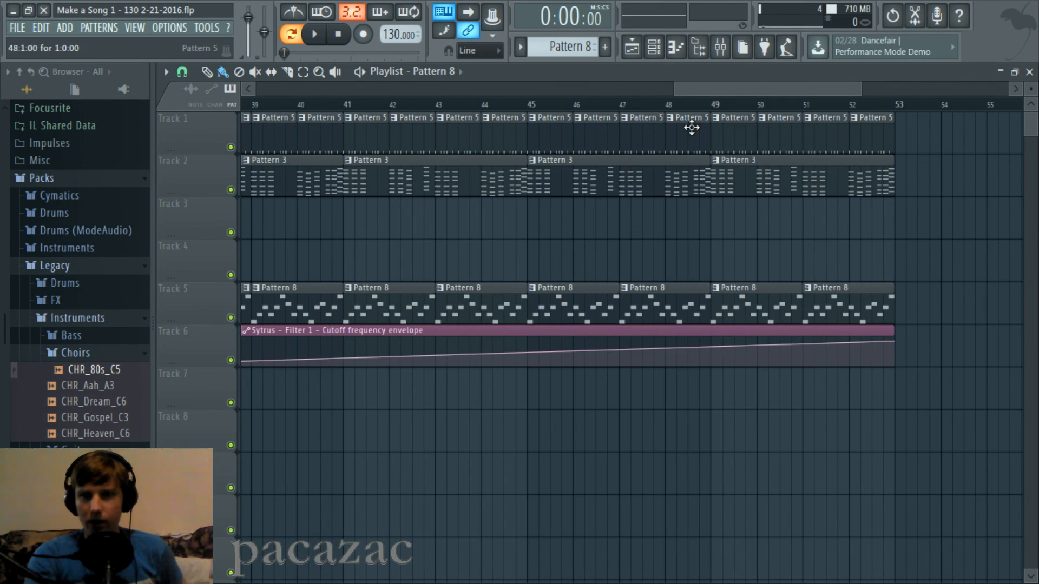
pyautogui.moveTo(674, 89); pyautogui.dragTo(259, 85)
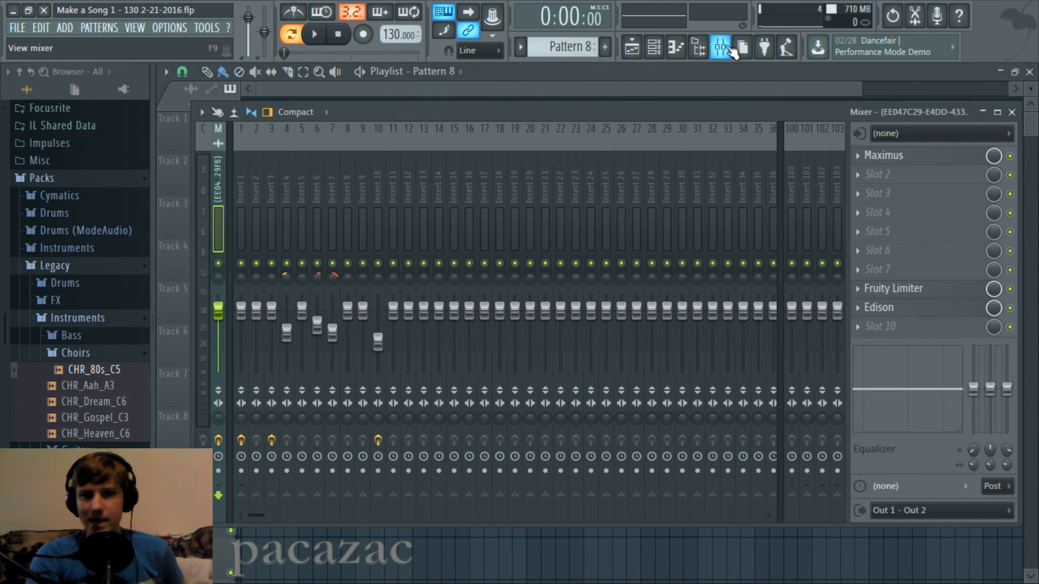
pyautogui.click(720, 47)
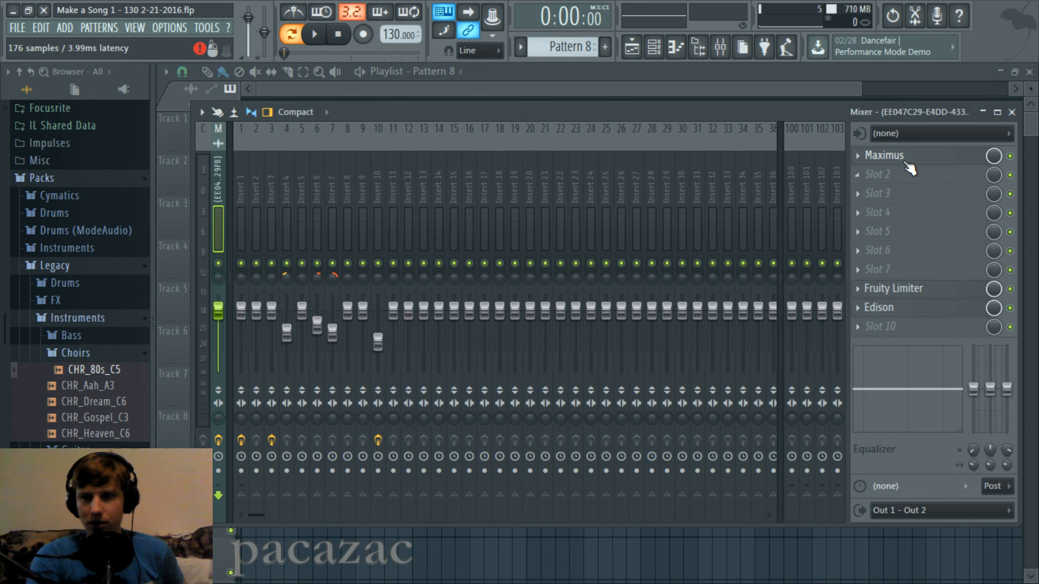
pyautogui.click(908, 164)
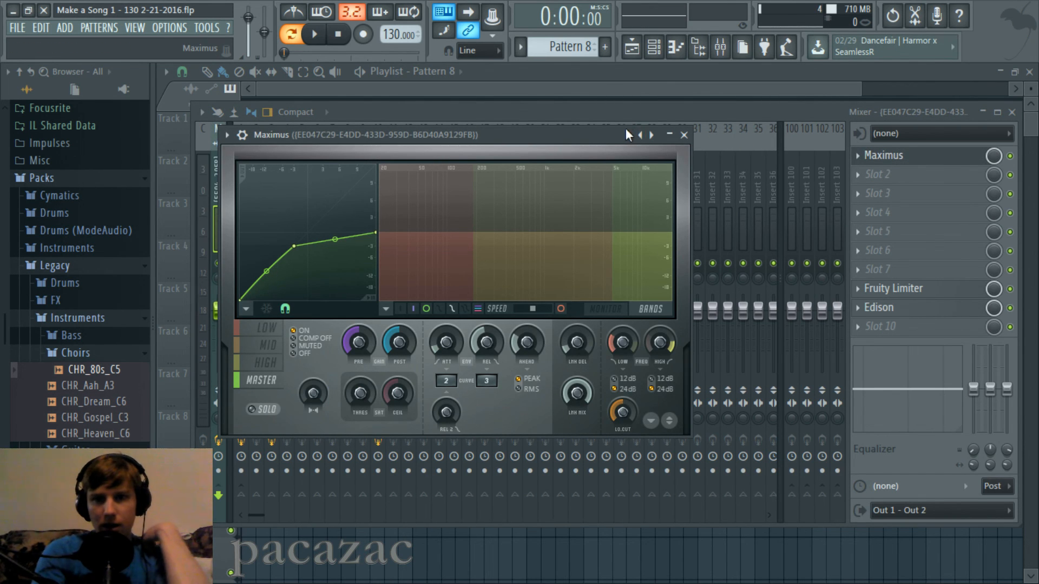
# Step: Compare the compression curves of the low, mid, high and master bands in Maximus
pyautogui.moveTo(600, 140); pyautogui.dragTo(637, 111)
pyautogui.click(297, 301)
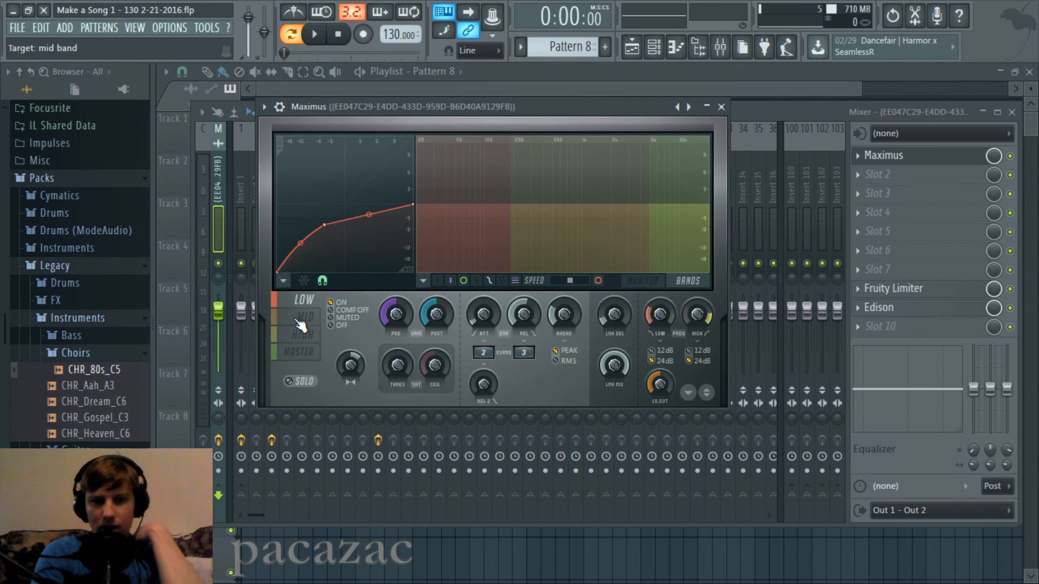
pyautogui.click(302, 335)
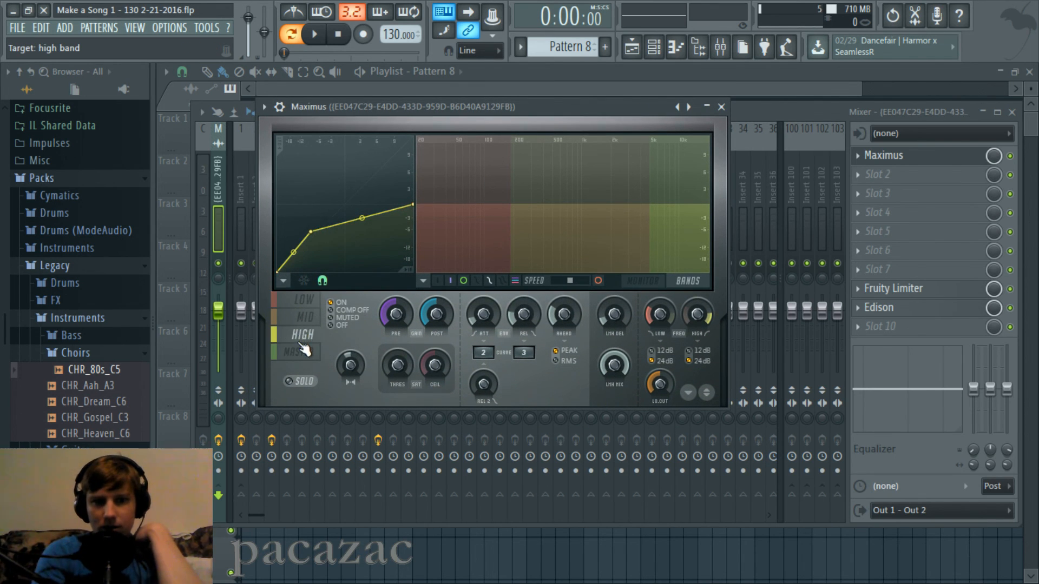
pyautogui.click(303, 319)
pyautogui.click(301, 335)
pyautogui.click(301, 353)
pyautogui.click(301, 303)
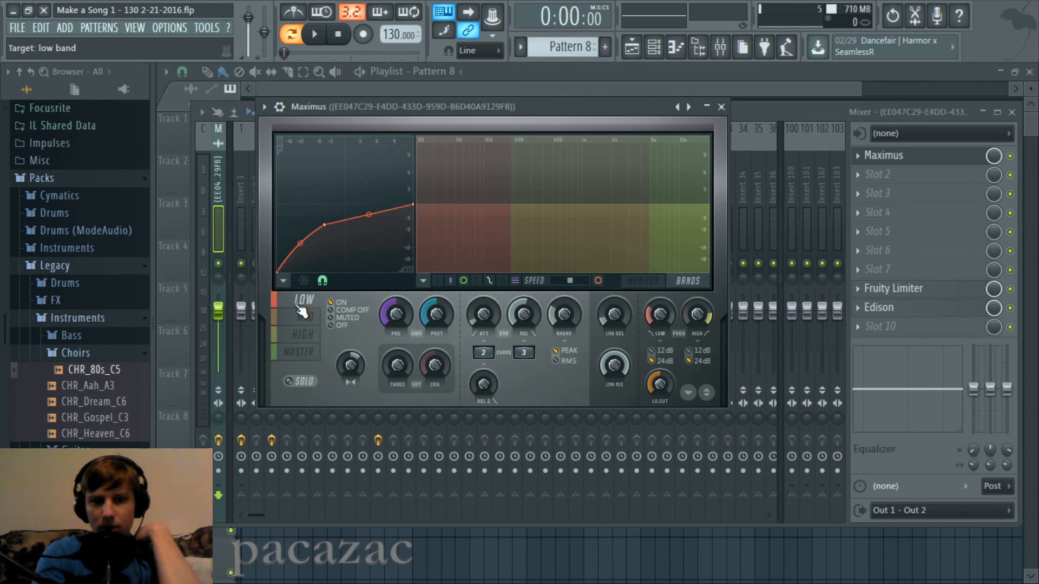
pyautogui.click(299, 339)
pyautogui.click(299, 304)
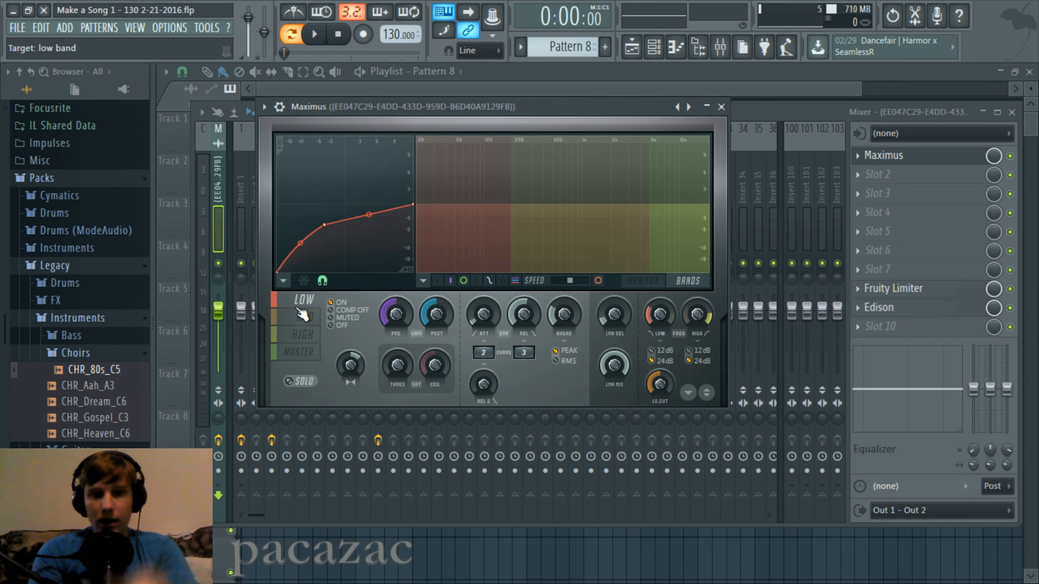
pyautogui.click(304, 316)
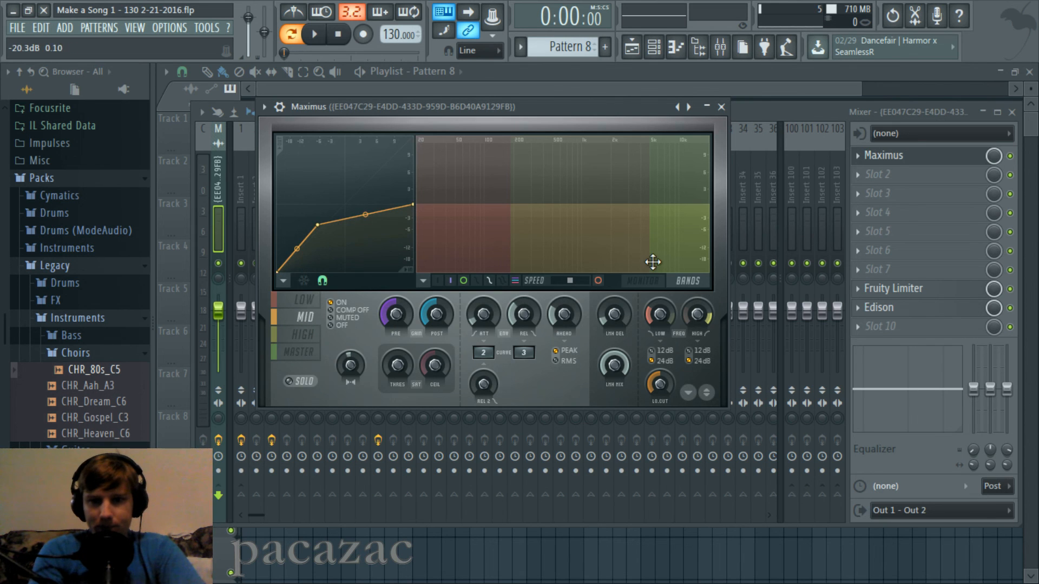
# Step: Play the song briefly with the Maximus frequency bands display showing, and stop playback
pyautogui.click(645, 282)
pyautogui.click(686, 281)
pyautogui.press('space')
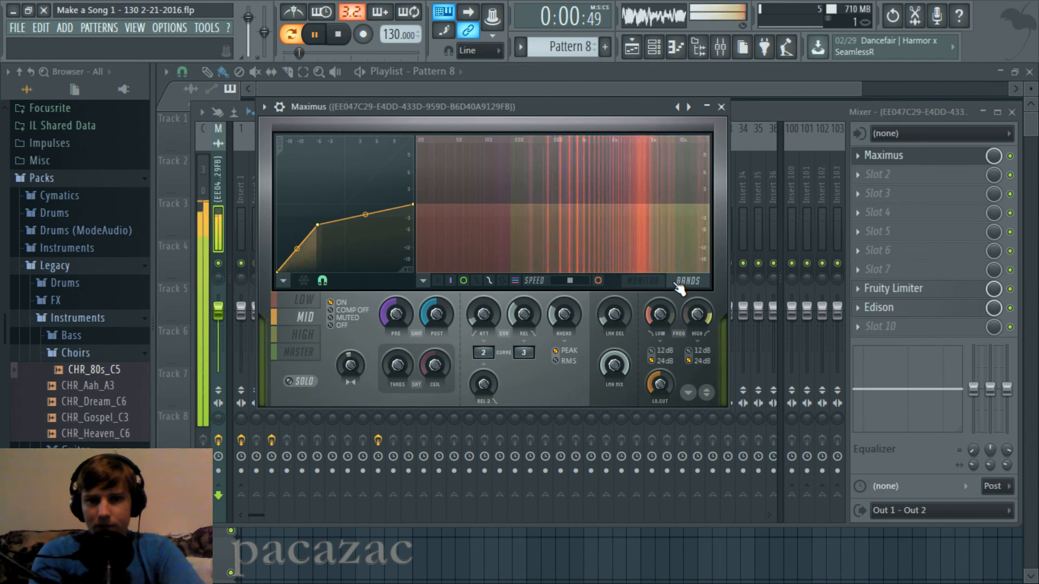
pyautogui.press('space')
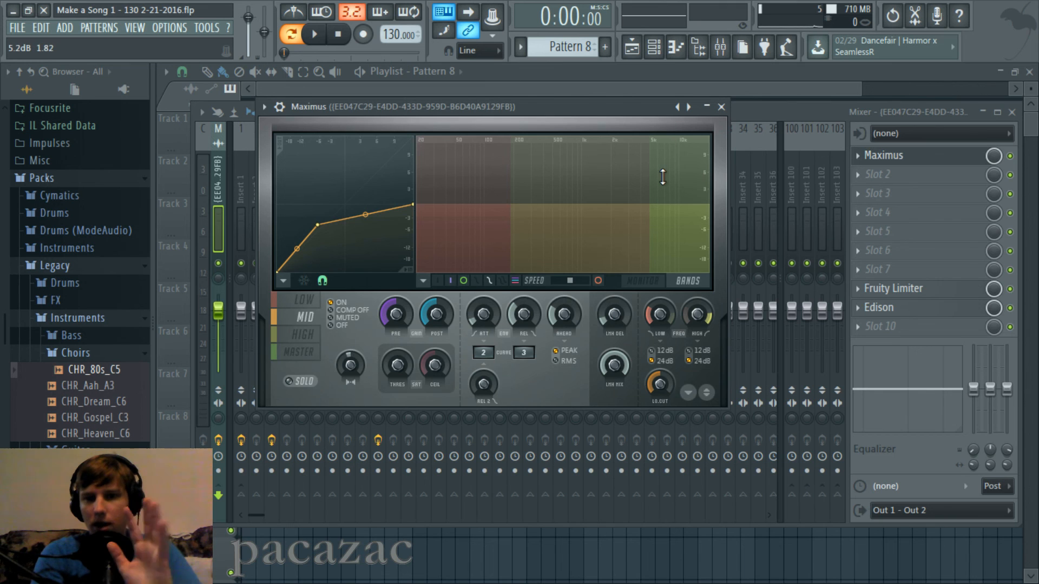
# Step: Re-examine the low, mid and high band curves in Maximus, including the middle point of the low band's curve
pyautogui.moveTo(659, 118); pyautogui.dragTo(659, 126)
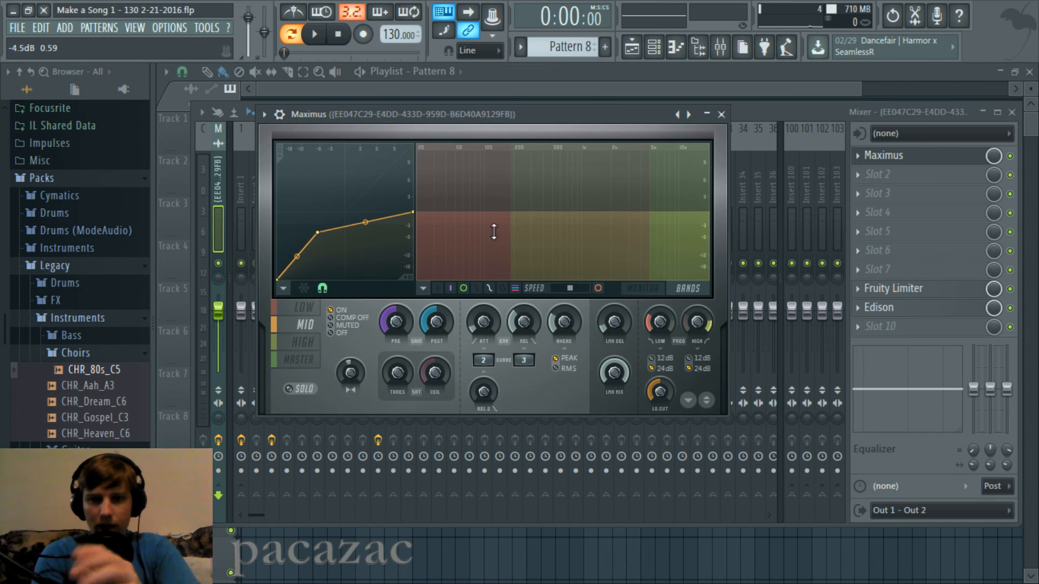
pyautogui.click(303, 307)
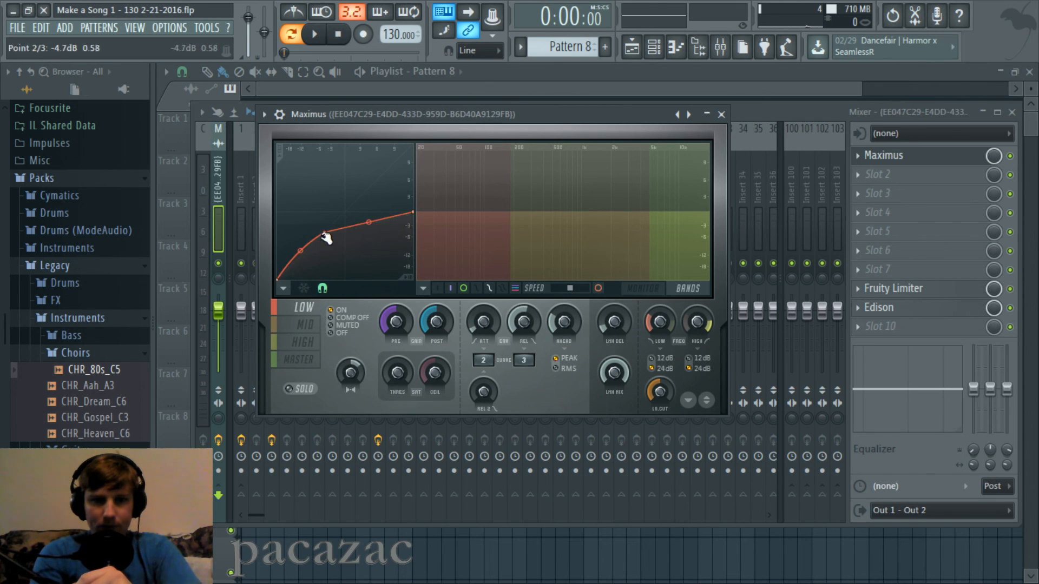
pyautogui.click(312, 327)
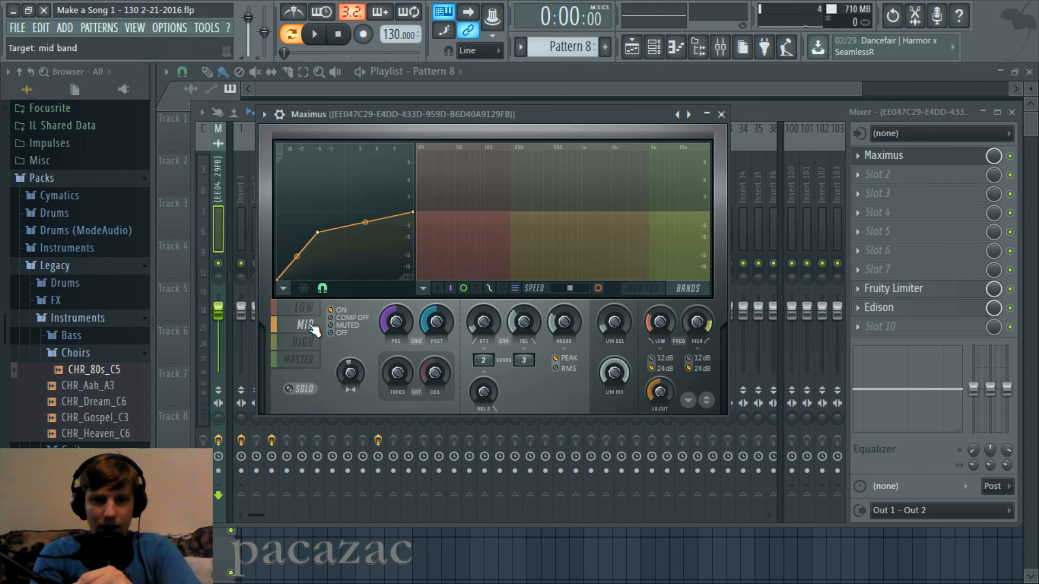
pyautogui.click(307, 314)
pyautogui.click(306, 341)
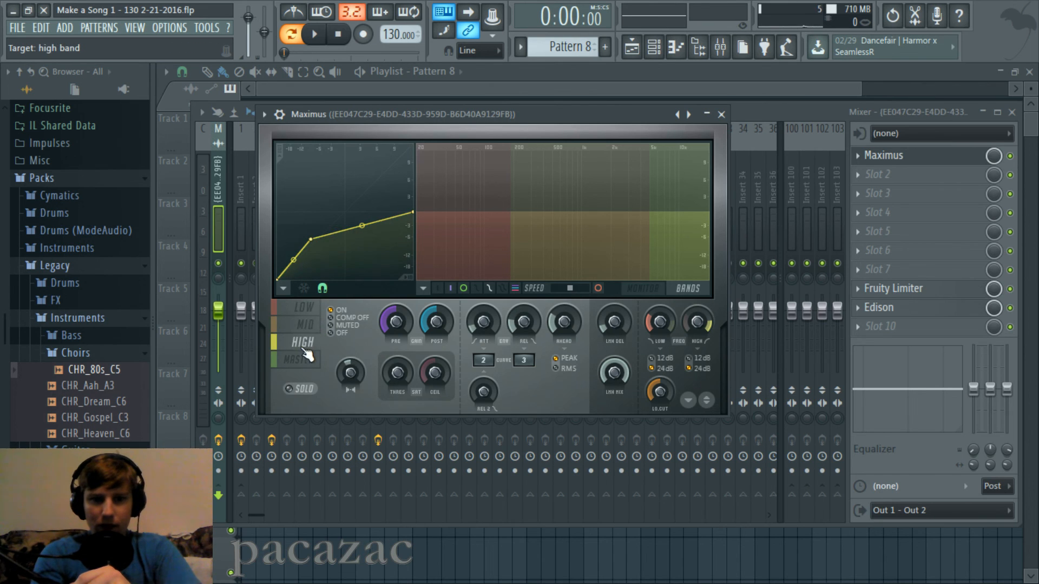
pyautogui.click(301, 308)
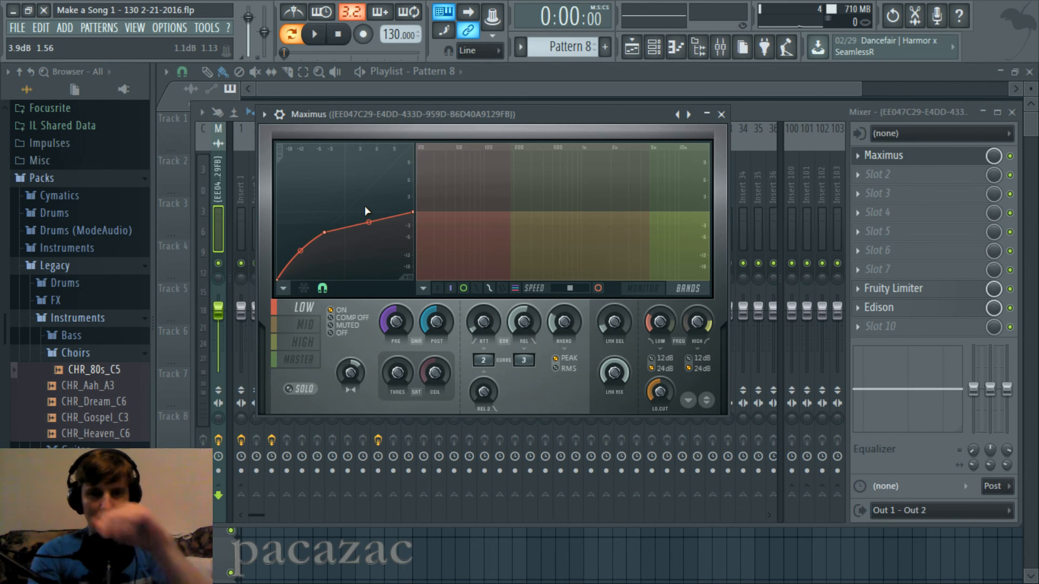
pyautogui.moveTo(328, 231); pyautogui.dragTo(324, 233)
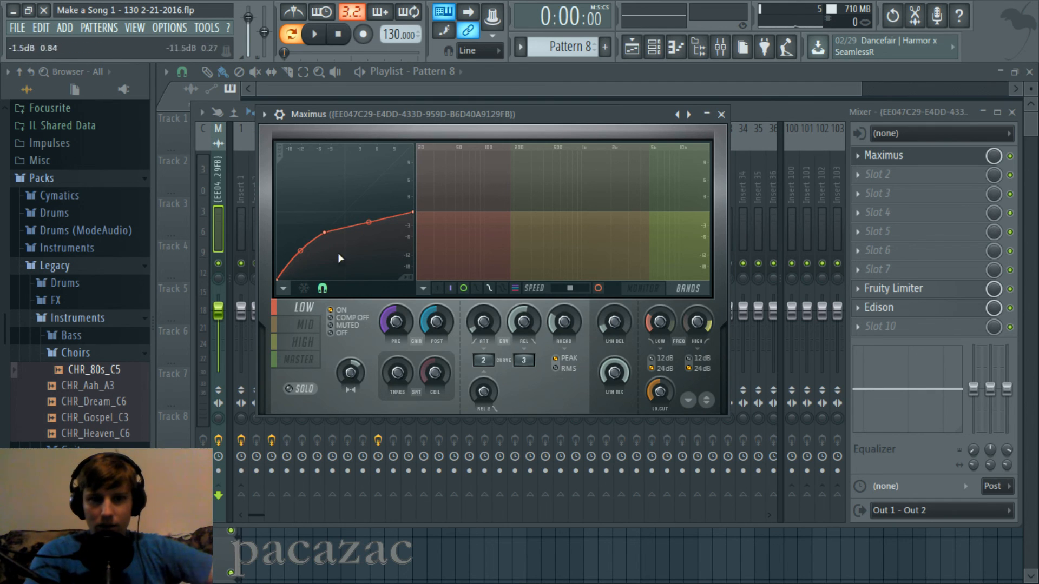
# Step: Switch Maximus to the monitor display and show its master band
pyautogui.click(650, 288)
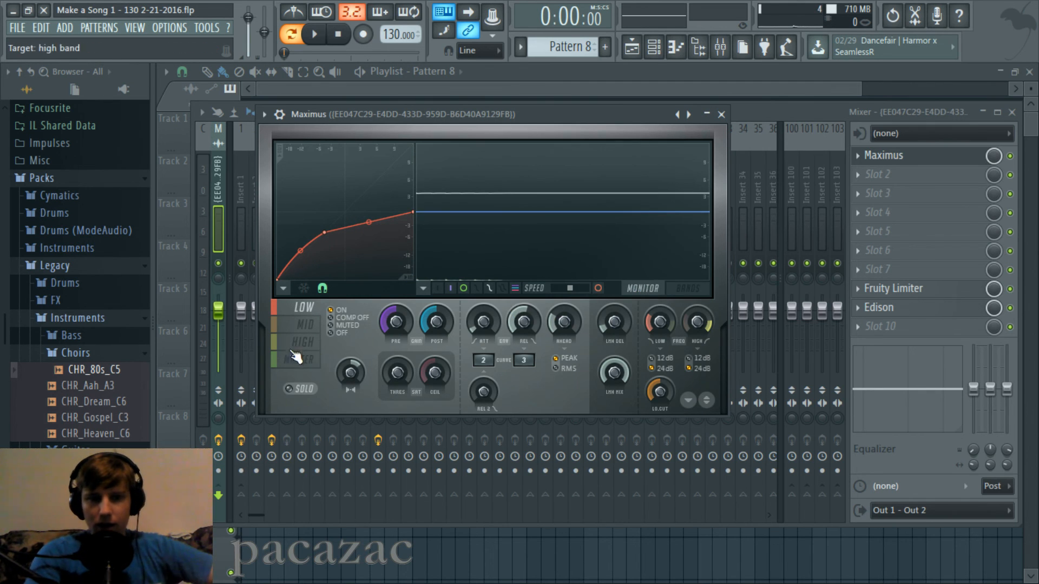
pyautogui.click(304, 326)
pyautogui.click(300, 361)
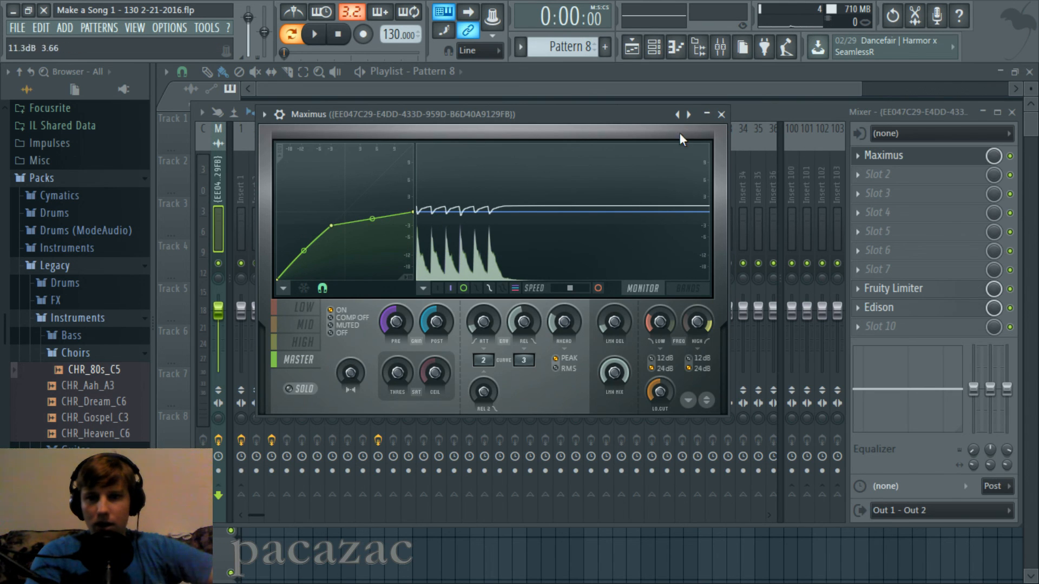
# Step: View the Fruity Limiter on the master track, and show the full song arrangement in the playlist
pyautogui.click(948, 292)
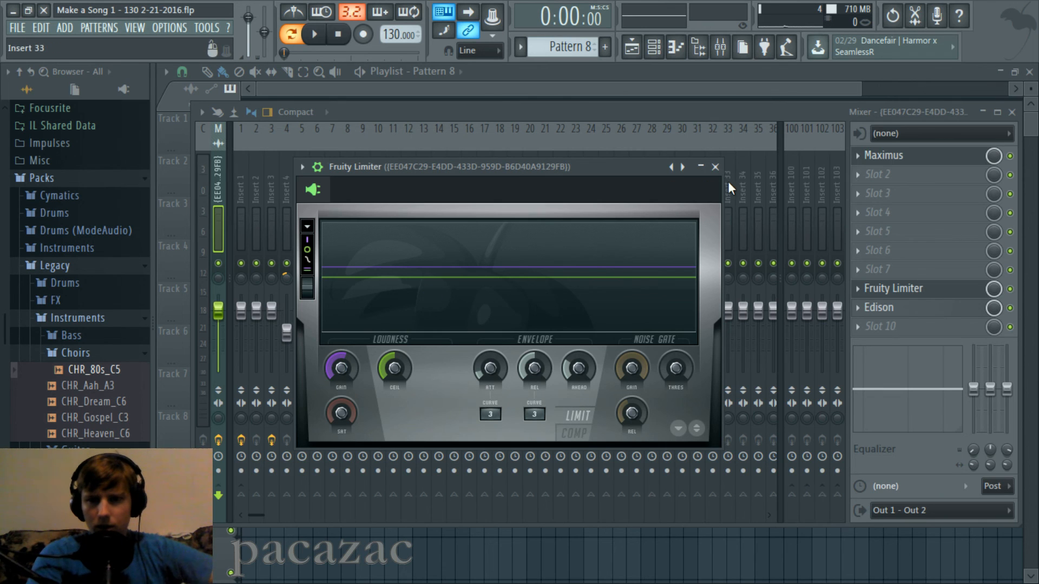
pyautogui.click(748, 86)
pyautogui.moveTo(859, 88); pyautogui.dragTo(930, 87)
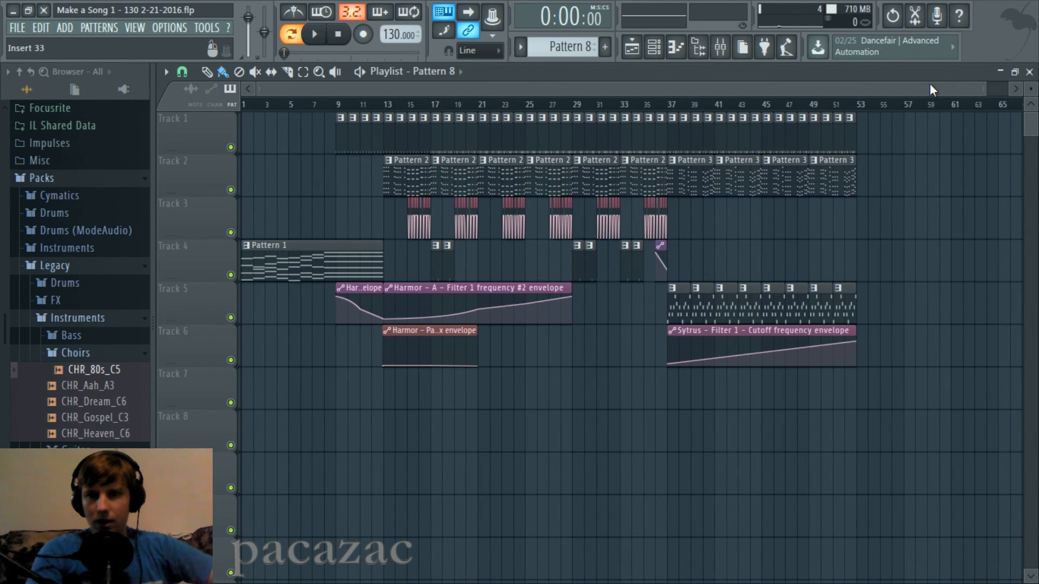
# Step: Open Edison from the master mixer track to view its recording window, and return to the playlist
pyautogui.click(721, 48)
pyautogui.click(725, 50)
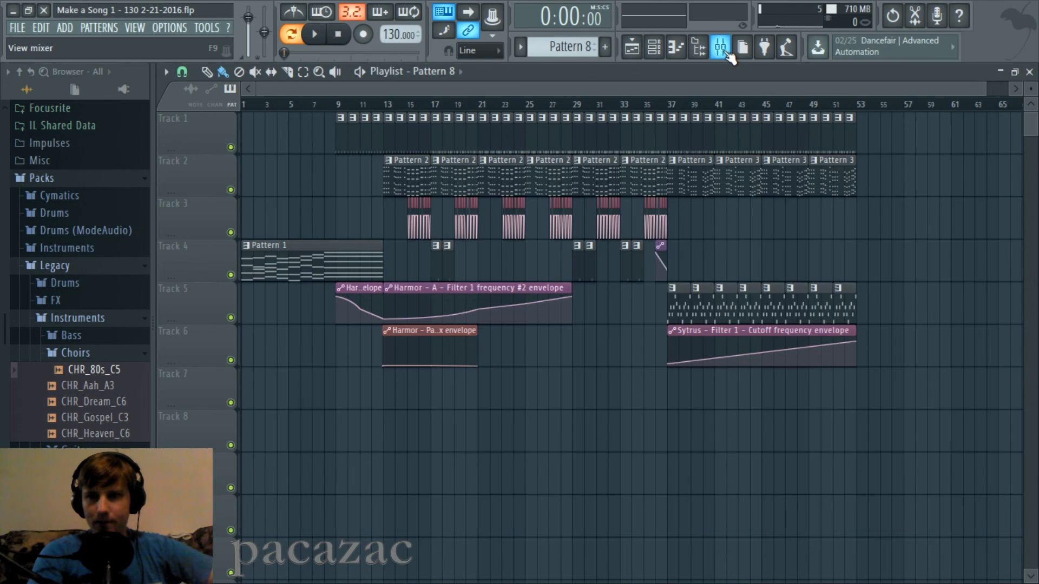
pyautogui.click(725, 50)
pyautogui.click(915, 311)
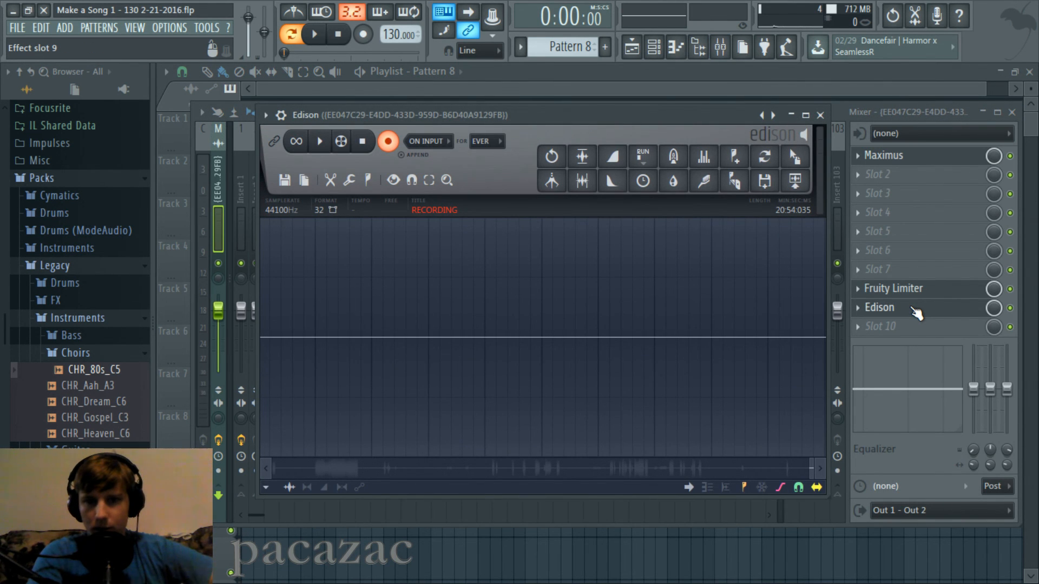
pyautogui.click(916, 317)
pyautogui.click(916, 318)
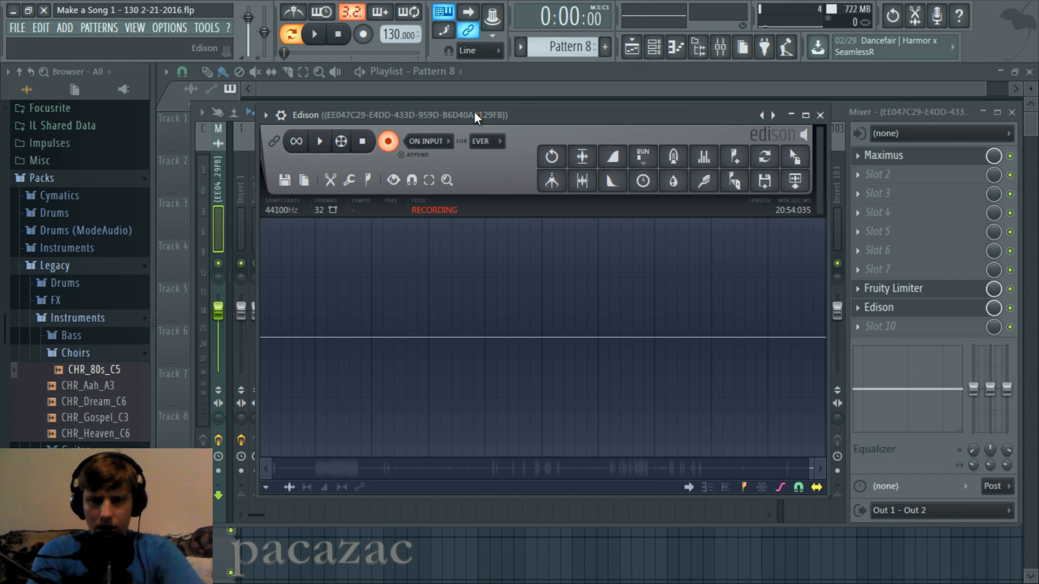
pyautogui.click(364, 91)
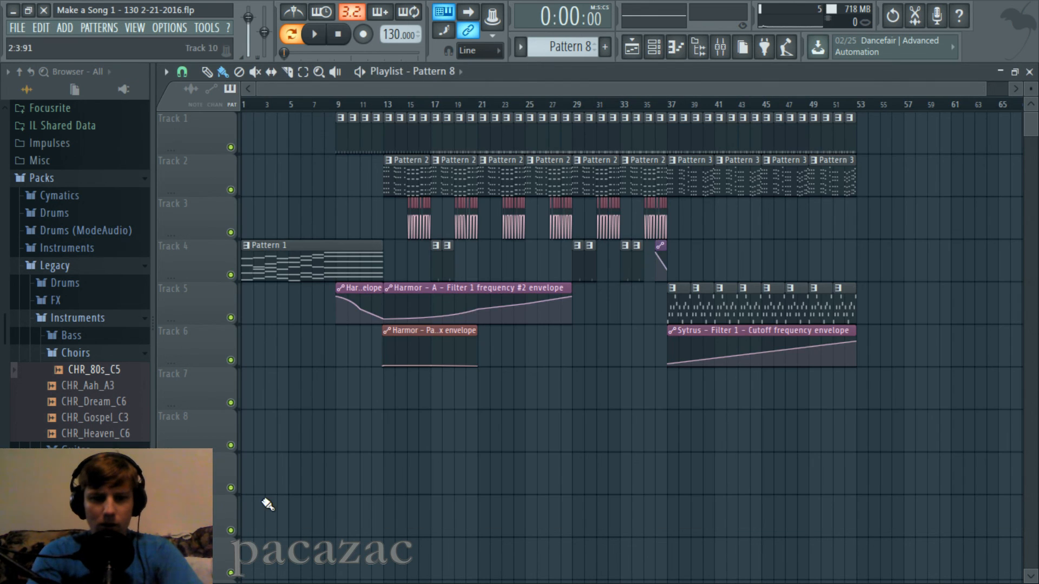
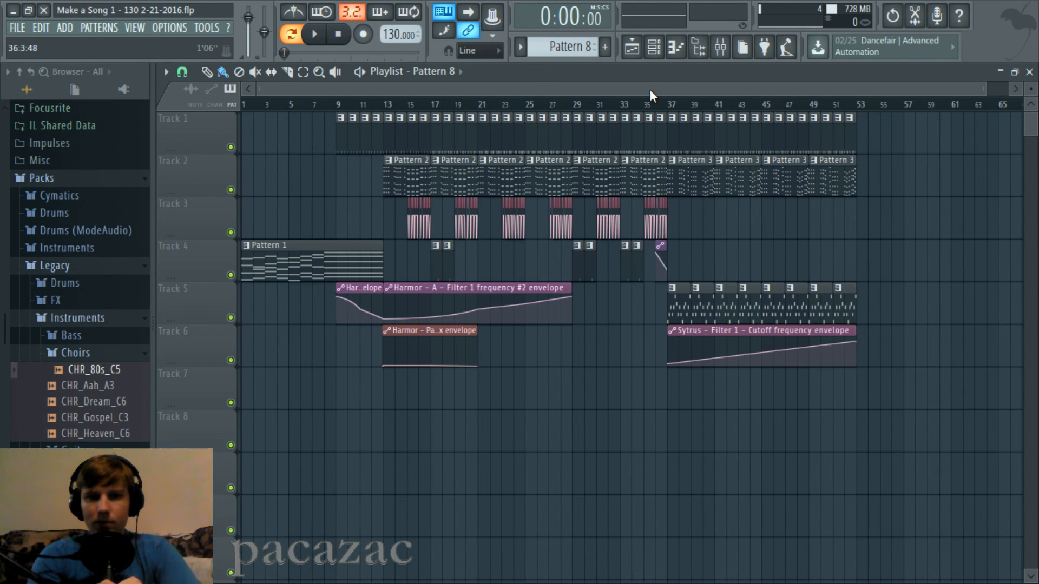
# Step: Reopen Edison on the master track to examine its recording controls, and go back to the arrangement
pyautogui.moveTo(984, 89); pyautogui.dragTo(1008, 89)
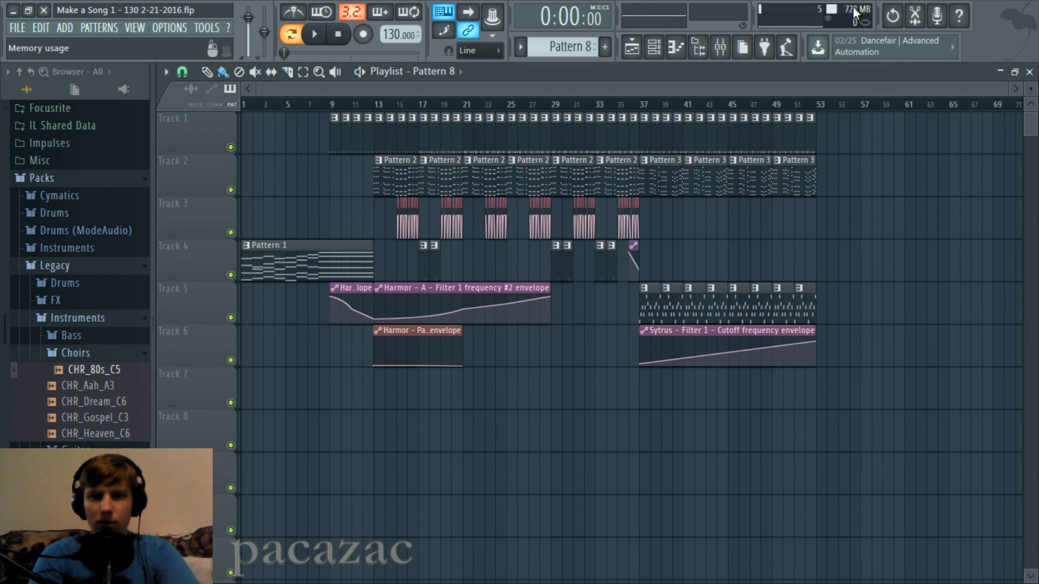
pyautogui.moveTo(1030, 90); pyautogui.dragTo(891, 87)
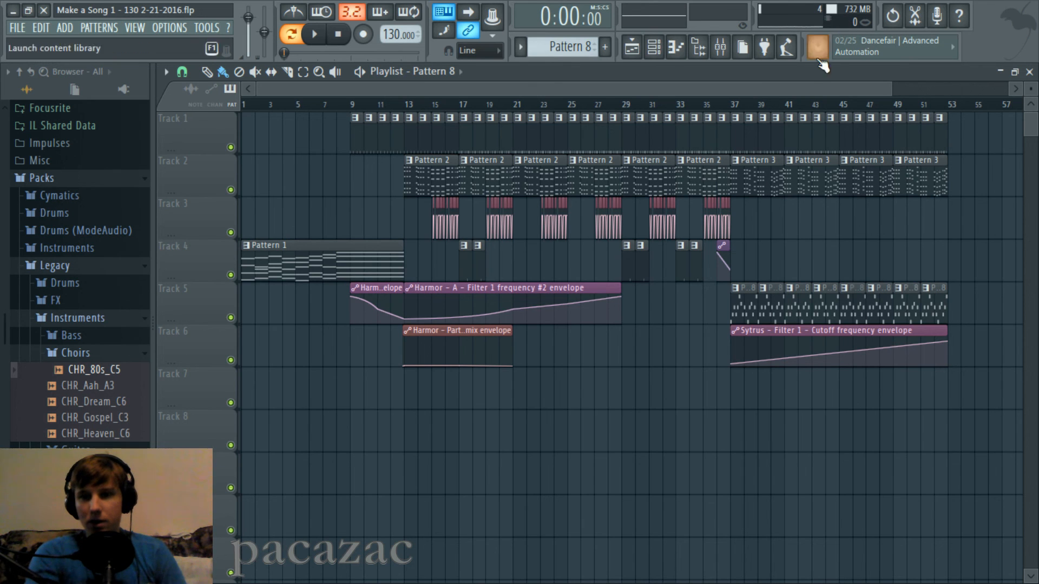
pyautogui.click(720, 47)
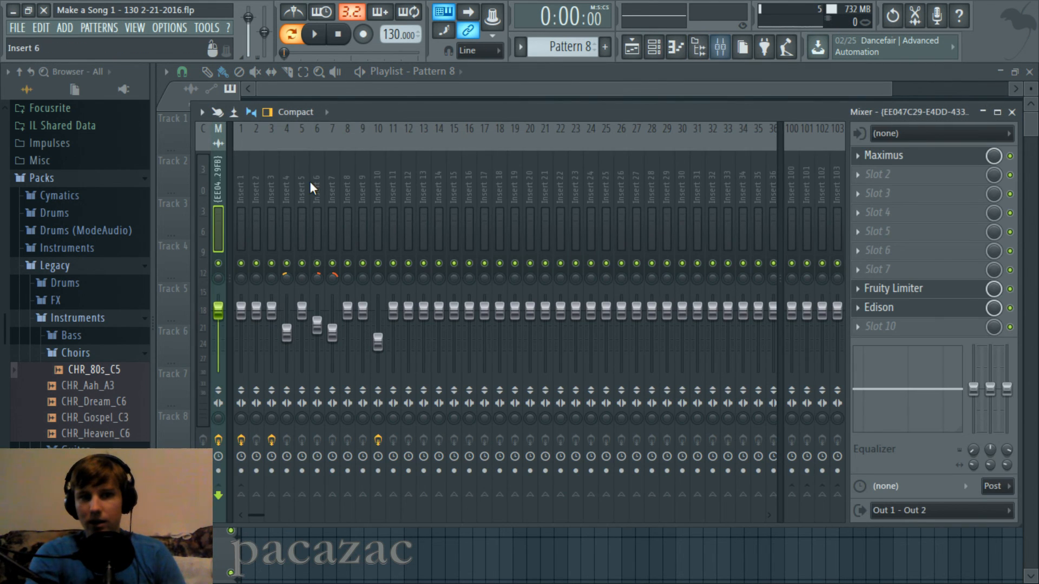
pyautogui.click(922, 316)
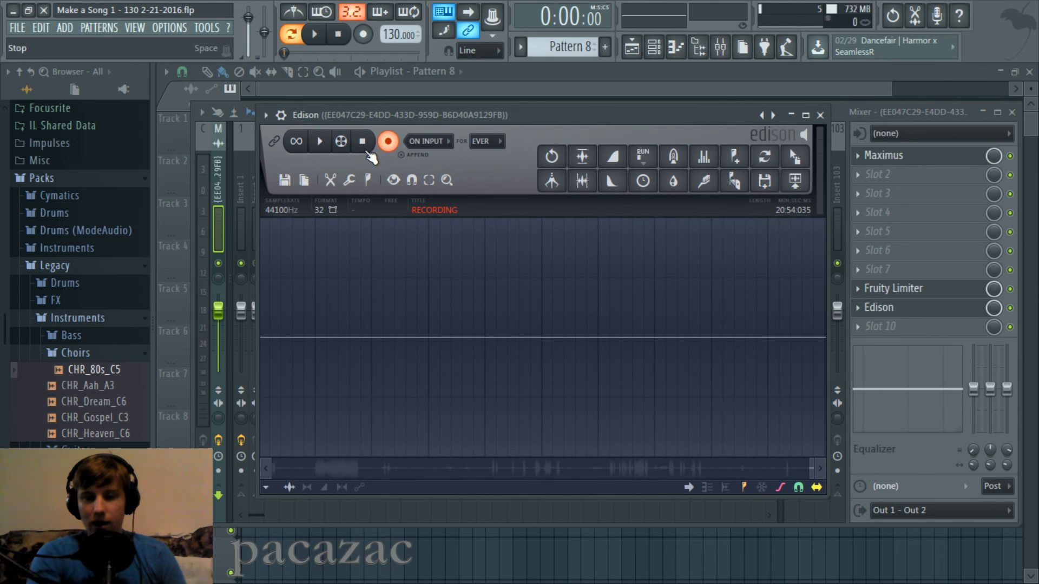
pyautogui.click(636, 86)
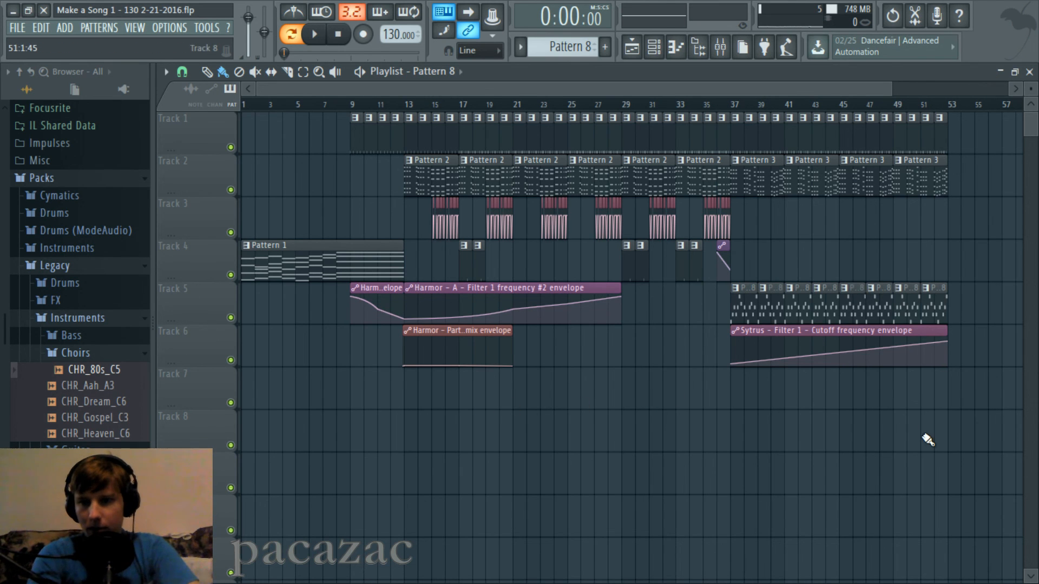
# Step: Play the arrangement from about bar 36 to hear the transition into the Pattern 3 section, and stop playback
pyautogui.scroll(2, 927, 439)
pyautogui.moveTo(771, 88); pyautogui.dragTo(819, 87)
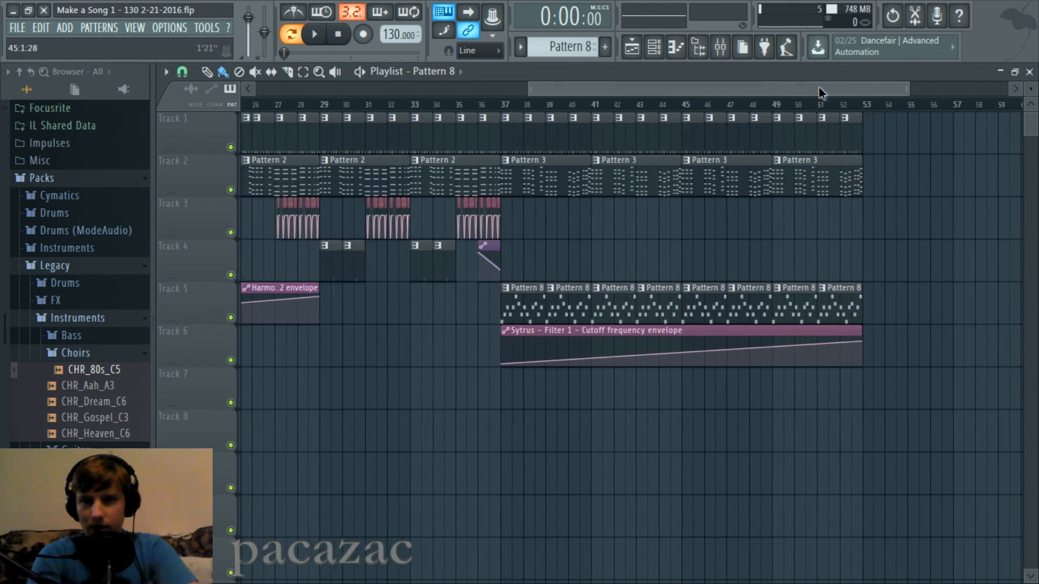
pyautogui.click(65, 27)
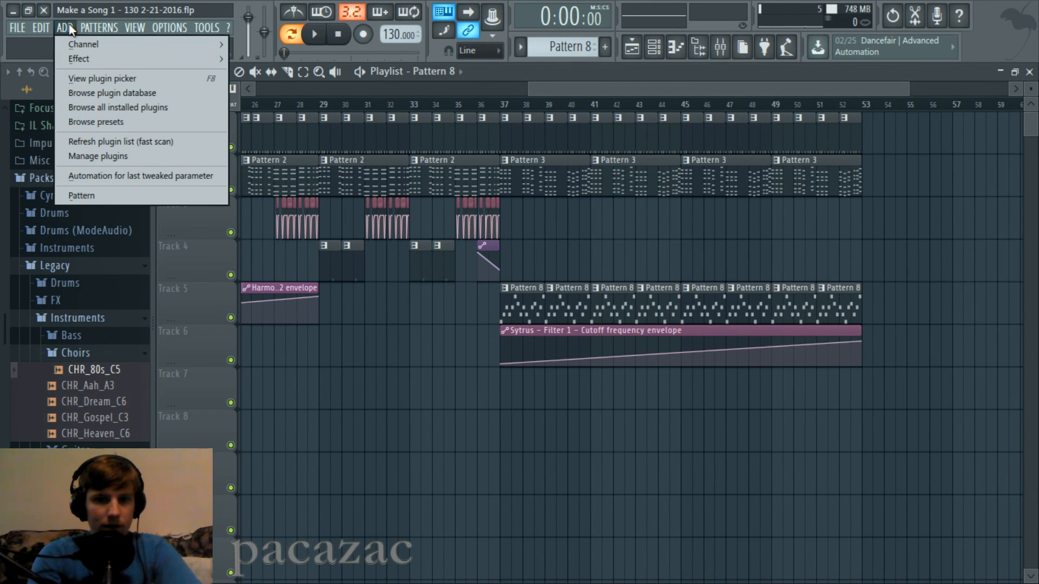
pyautogui.click(71, 29)
pyautogui.click(485, 105)
pyautogui.press('space')
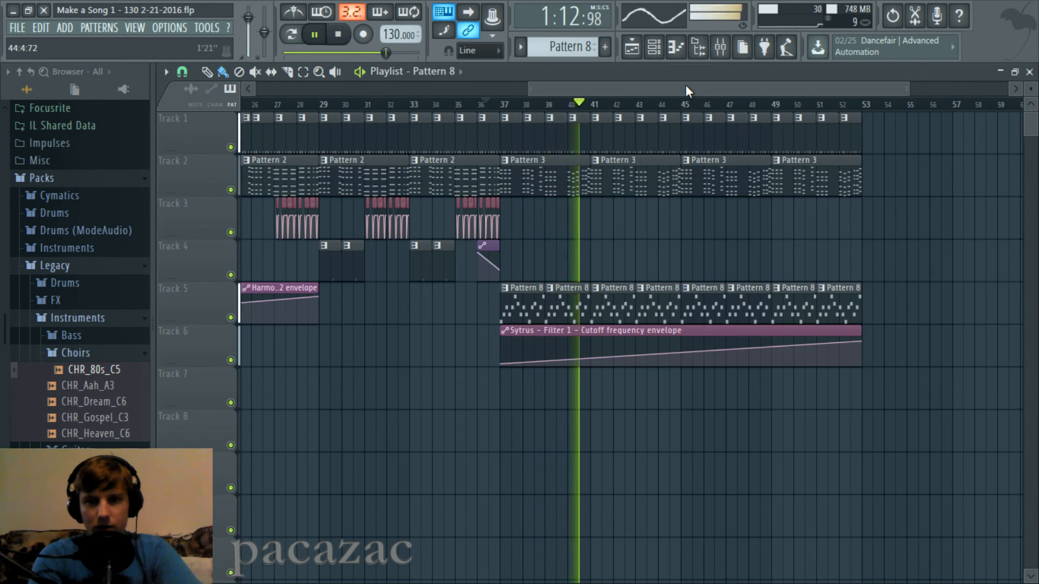
pyautogui.press('space')
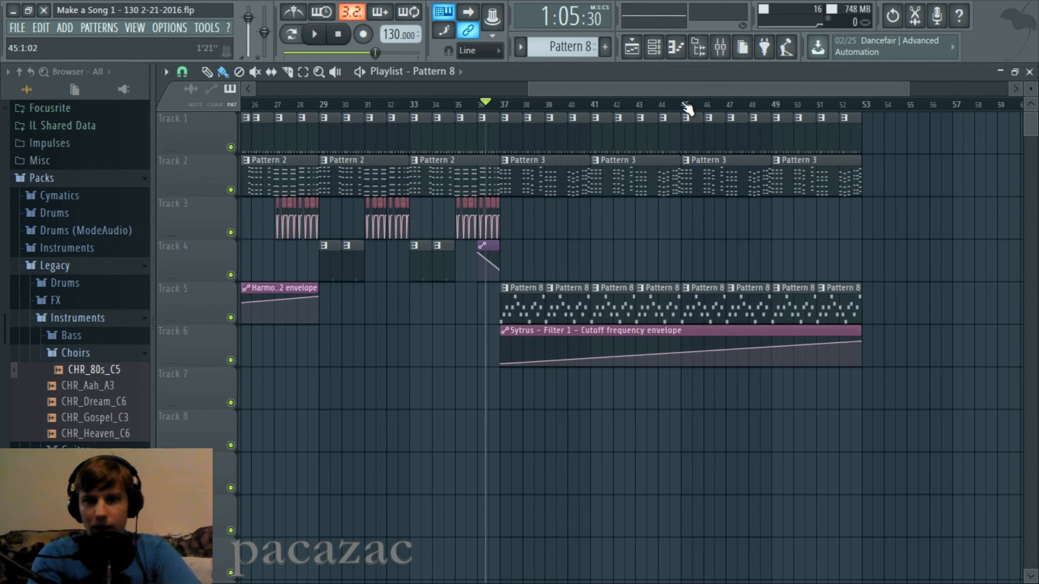
# Step: Select the playlist time range from bar 45 to the end of bar 52
pyautogui.click(685, 104)
pyautogui.moveTo(686, 104); pyautogui.dragTo(864, 105)
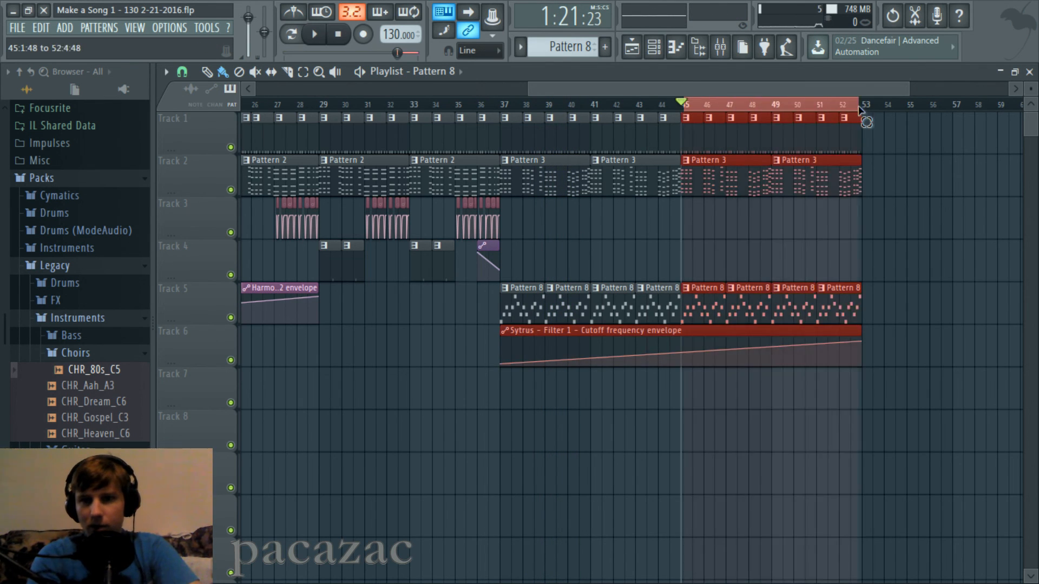
pyautogui.scroll(3, 882, 196)
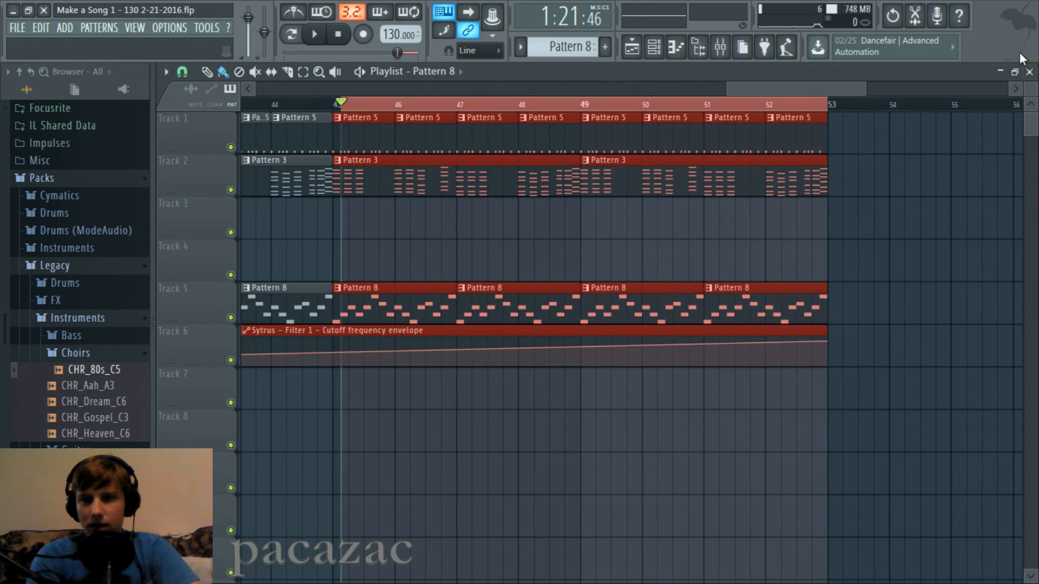
pyautogui.scroll(2, 773, 87)
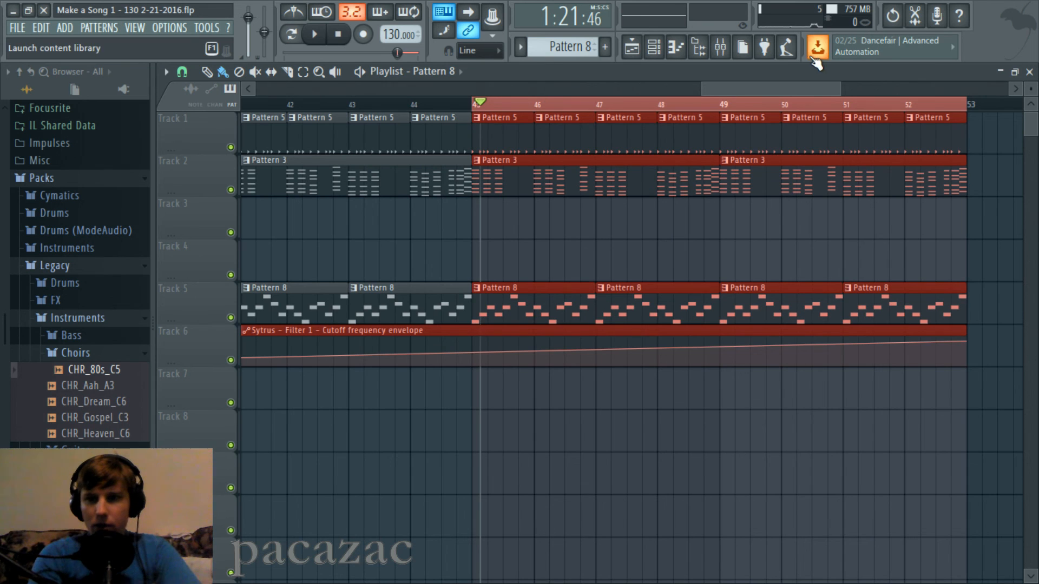
pyautogui.moveTo(780, 82); pyautogui.dragTo(784, 83)
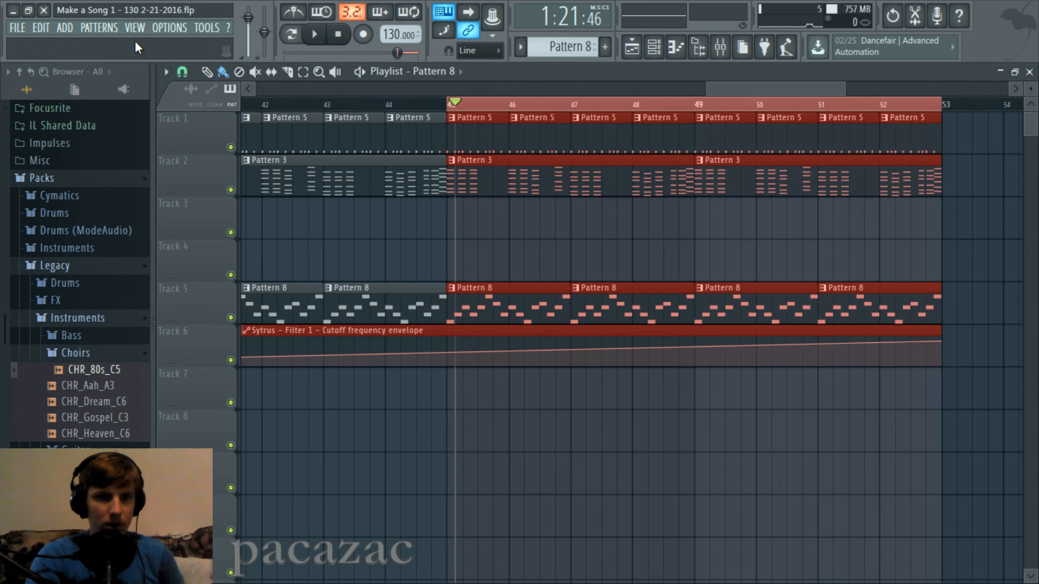
# Step: Add a second Sytrus synthesizer channel and show its operator 1 settings
pyautogui.click(109, 28)
pyautogui.moveTo(63, 26)
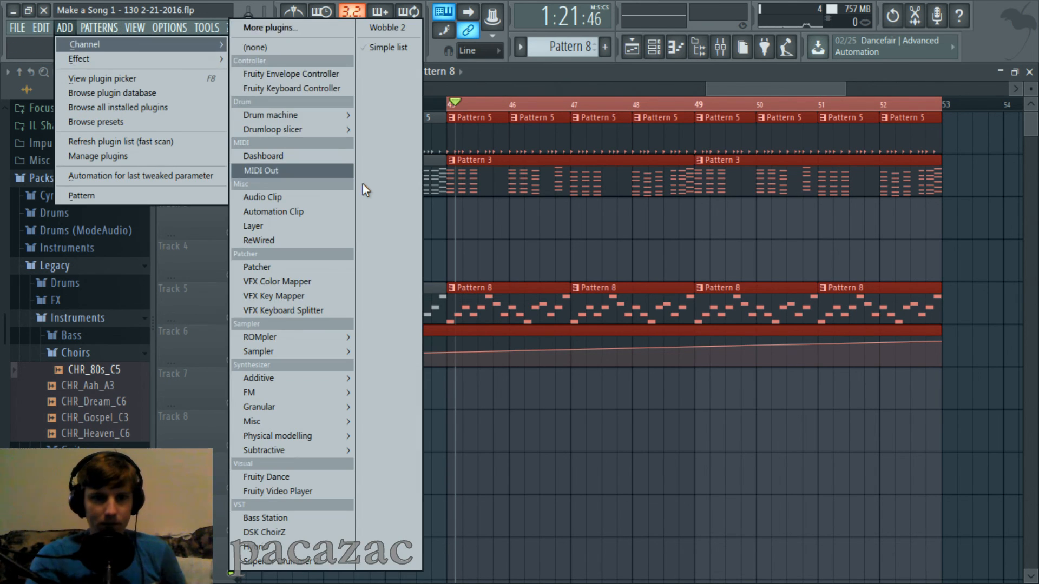
pyautogui.moveTo(332, 450)
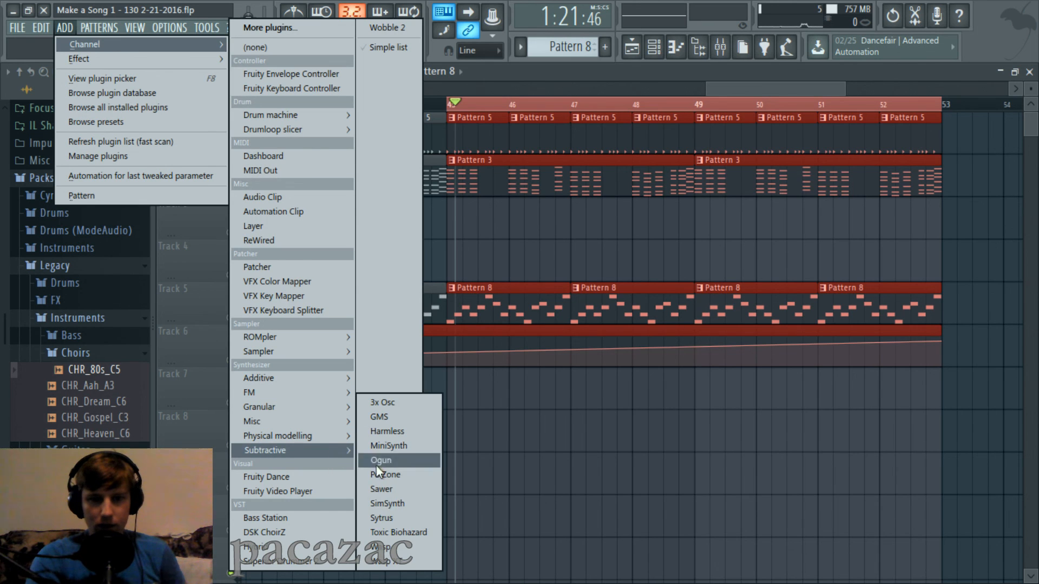
pyautogui.click(404, 518)
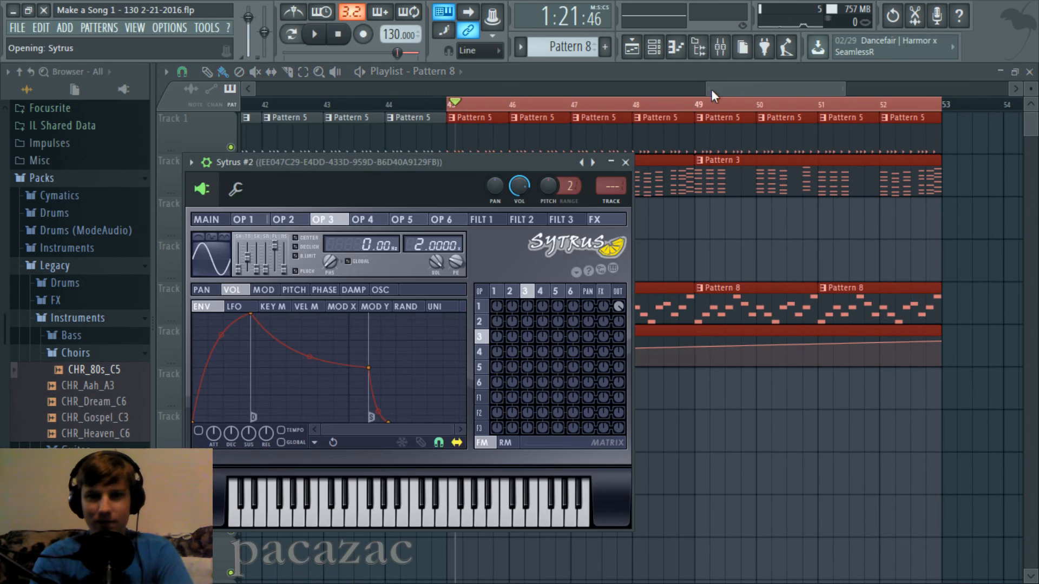
pyautogui.moveTo(451, 165); pyautogui.dragTo(583, 138)
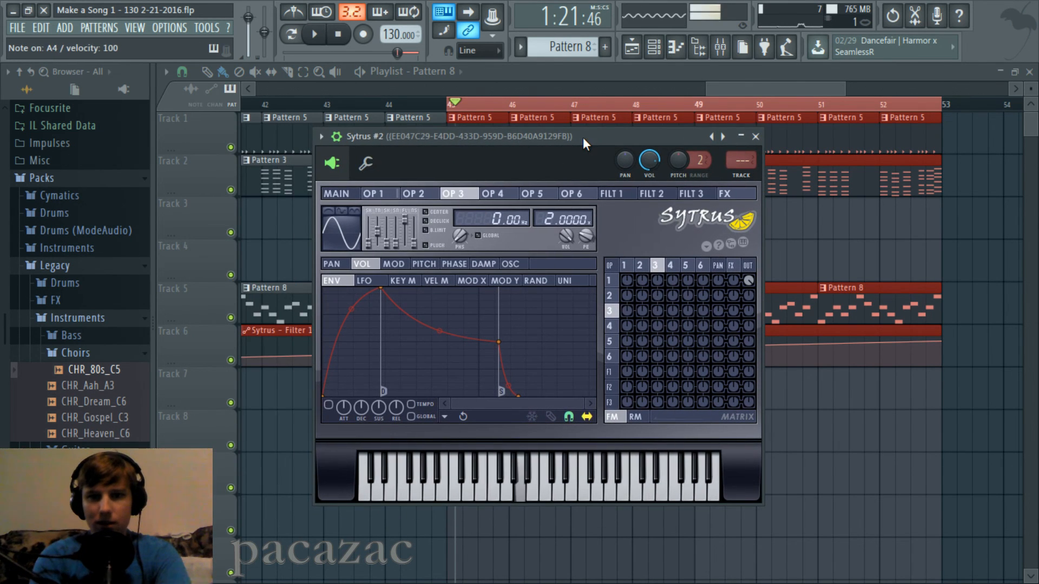
pyautogui.click(392, 194)
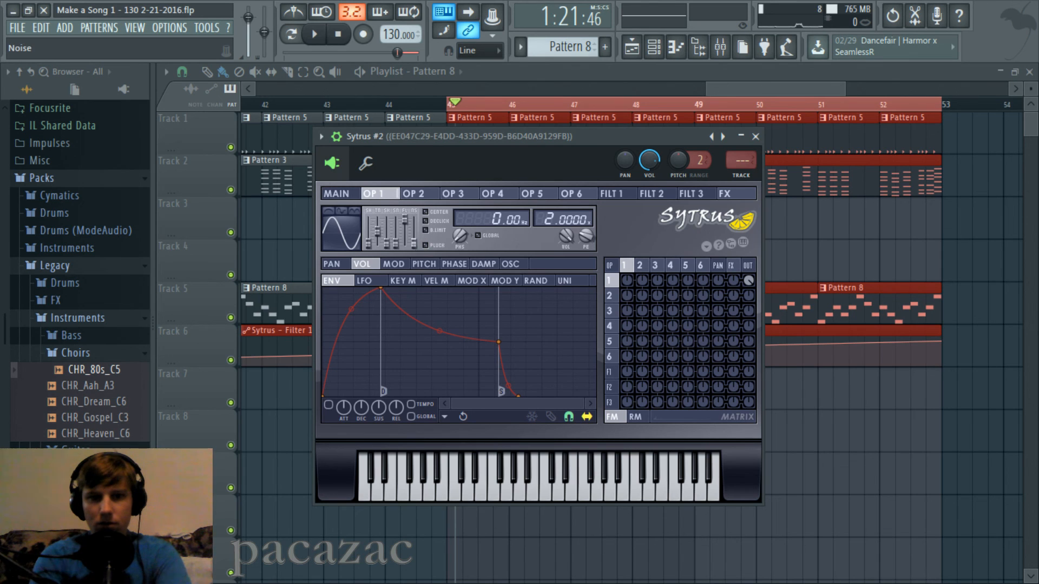
# Step: Route the Sytrus #2 channel to mixer track 18 and lower that track's fader slightly
pyautogui.click(661, 49)
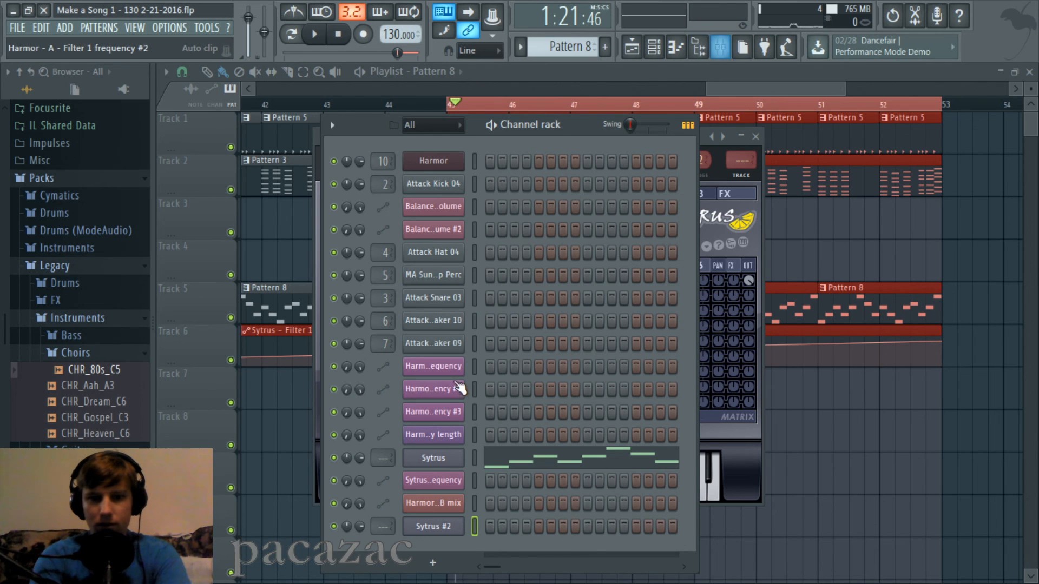
pyautogui.click(720, 47)
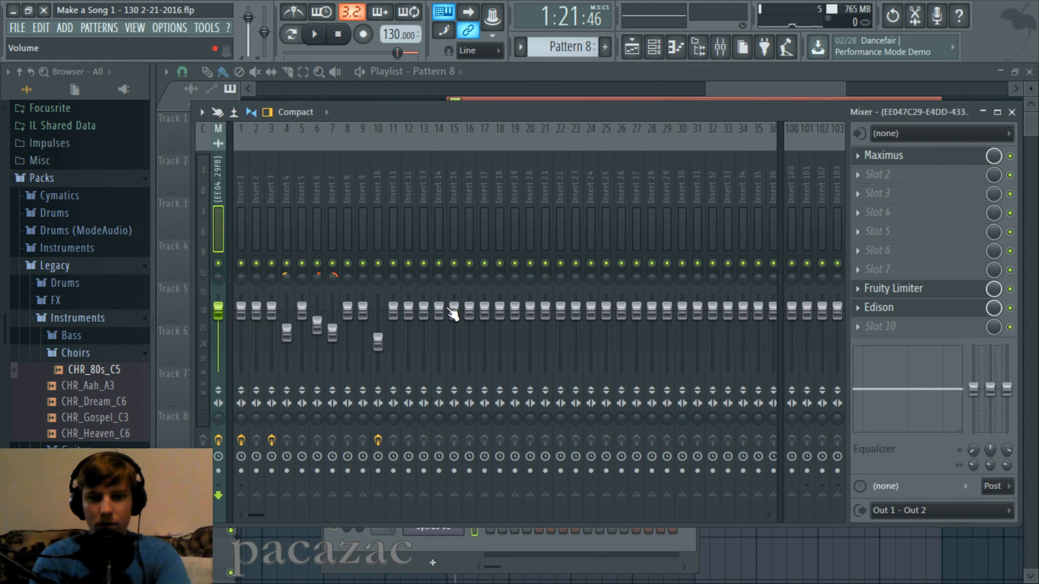
pyautogui.click(376, 560)
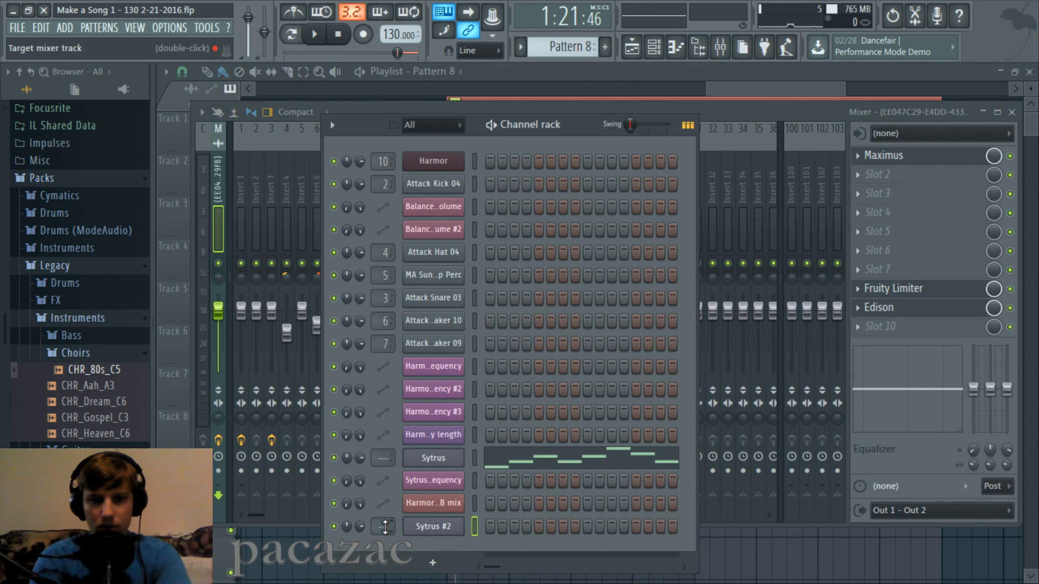
pyautogui.moveTo(384, 527); pyautogui.dragTo(385, 479)
pyautogui.moveTo(567, 126); pyautogui.dragTo(875, 126)
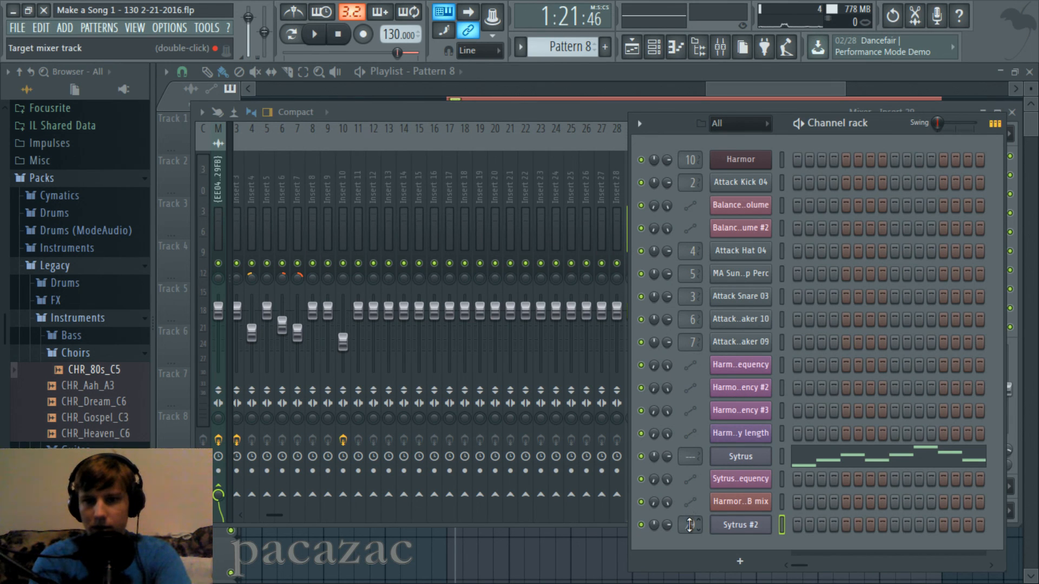
pyautogui.moveTo(690, 525); pyautogui.dragTo(690, 547)
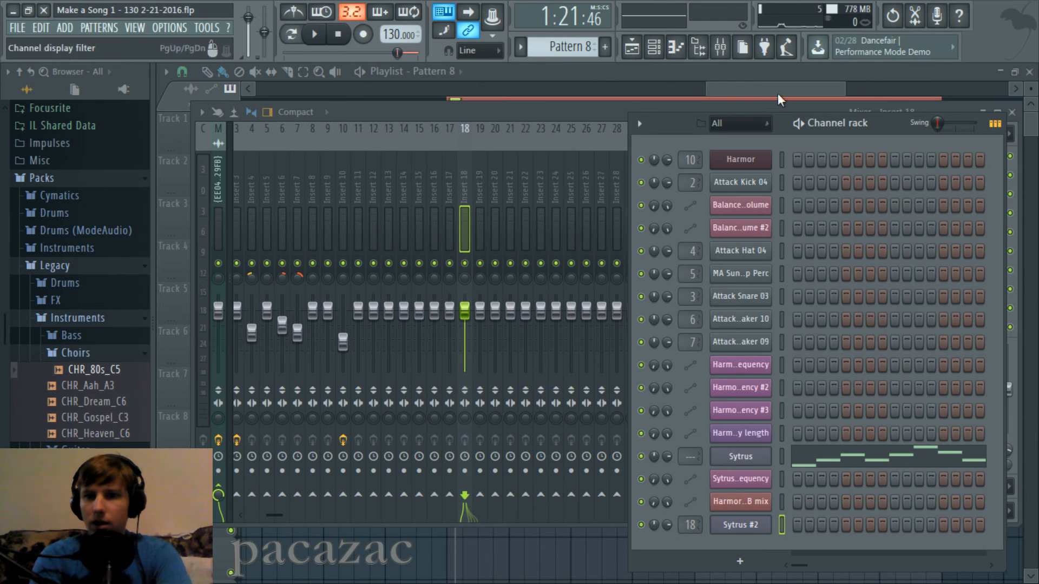
pyautogui.moveTo(466, 311); pyautogui.dragTo(465, 317)
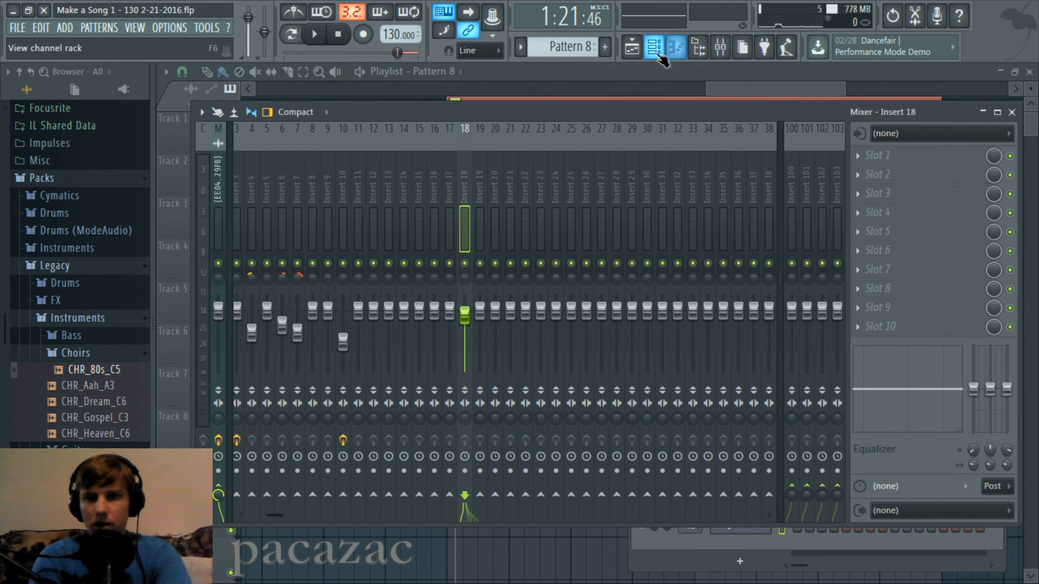
# Step: In the Sytrus #2 matrix, send operator 1 to filter 1, send filter 1 to the output at 100%, and remove operator 1's direct output
pyautogui.click(676, 48)
pyautogui.click(737, 525)
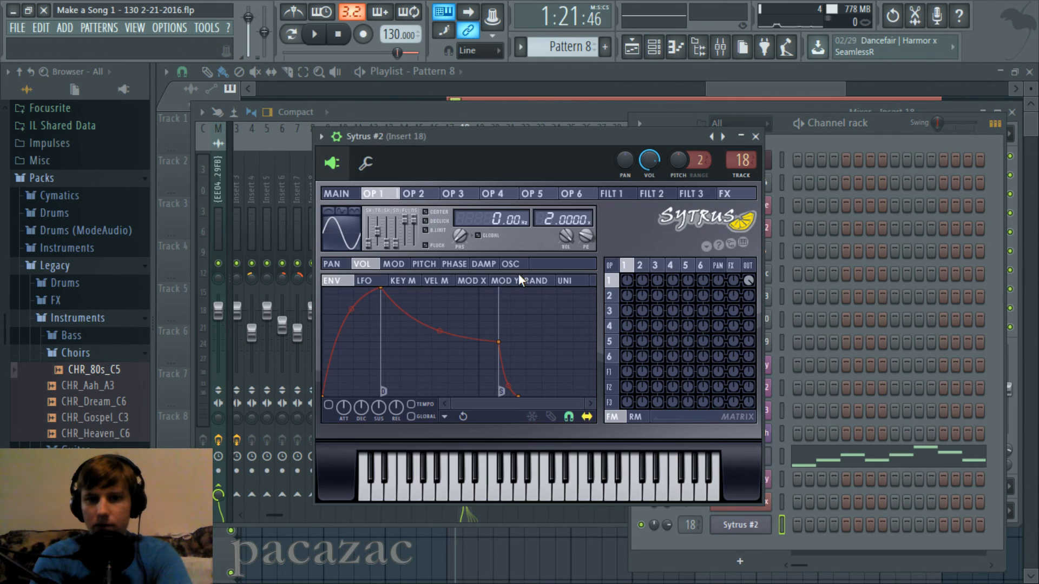
pyautogui.click(627, 372)
pyautogui.click(748, 371)
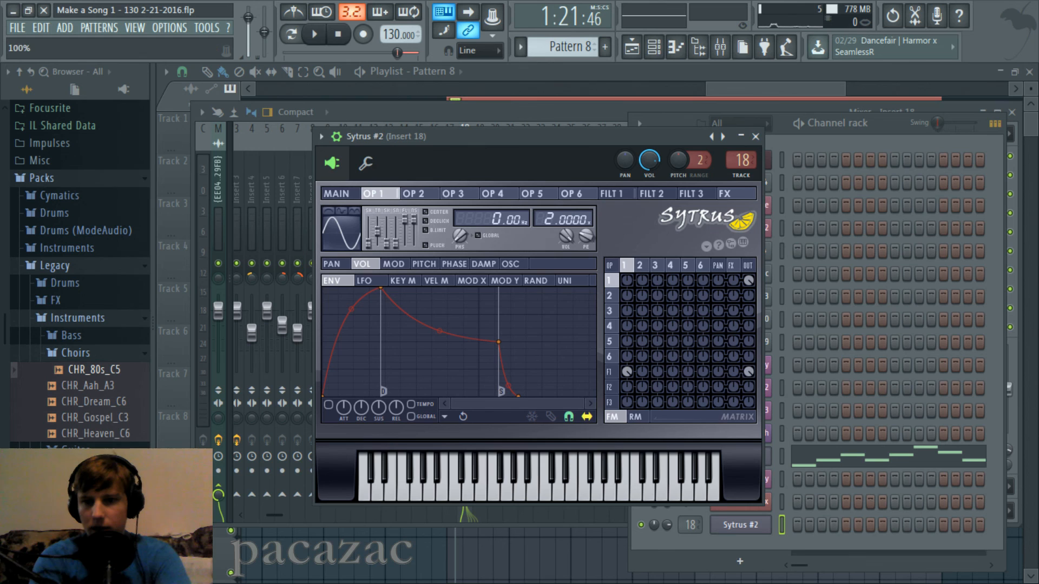
pyautogui.click(750, 282)
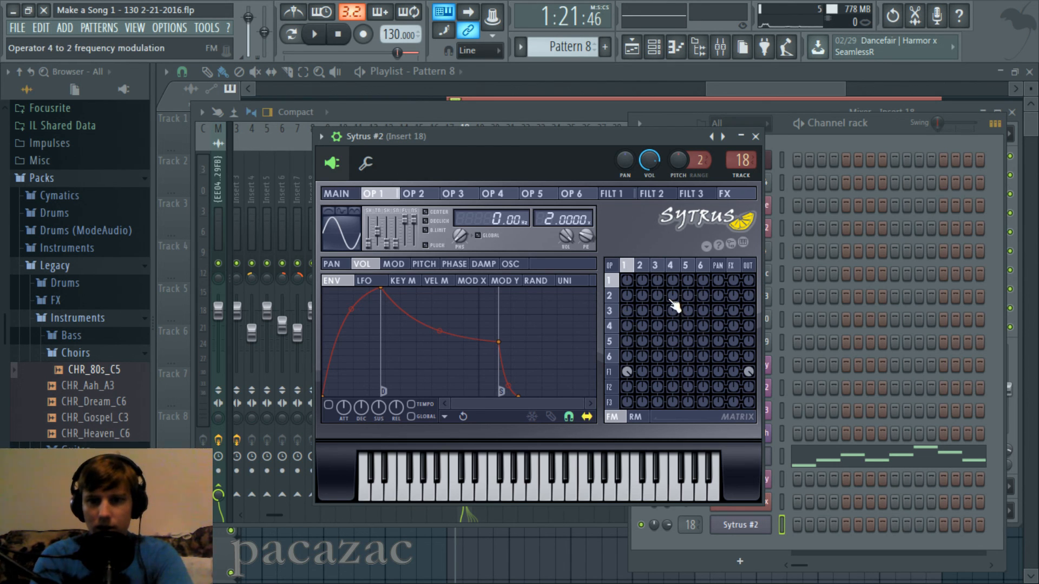
pyautogui.moveTo(672, 300); pyautogui.dragTo(672, 302)
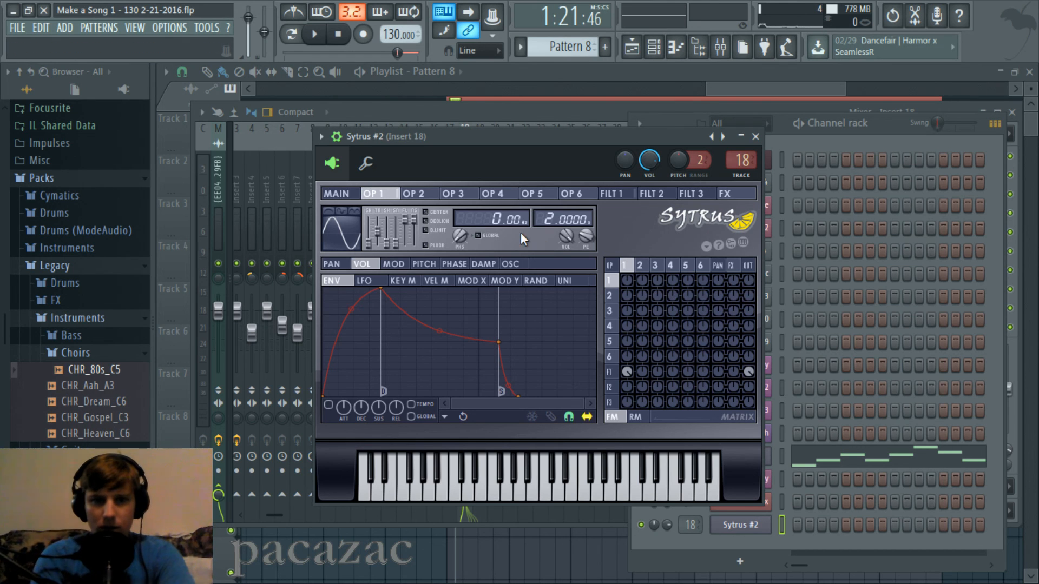
# Step: Switch Sytrus #2's filter 1 to Vanilla band pass and raise its cutoff envelope amount
pyautogui.click(433, 200)
pyautogui.click(622, 194)
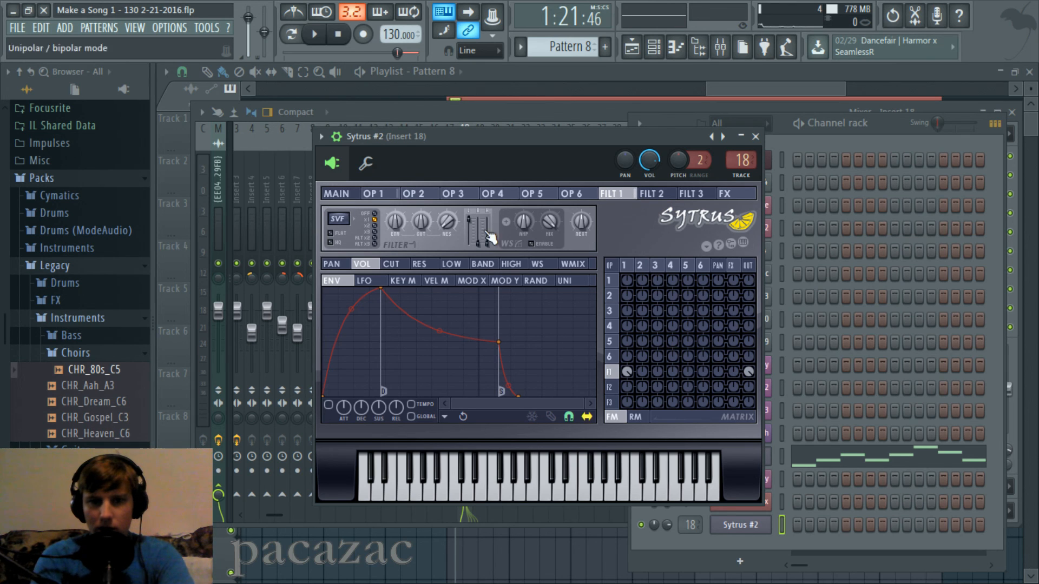
pyautogui.click(337, 220)
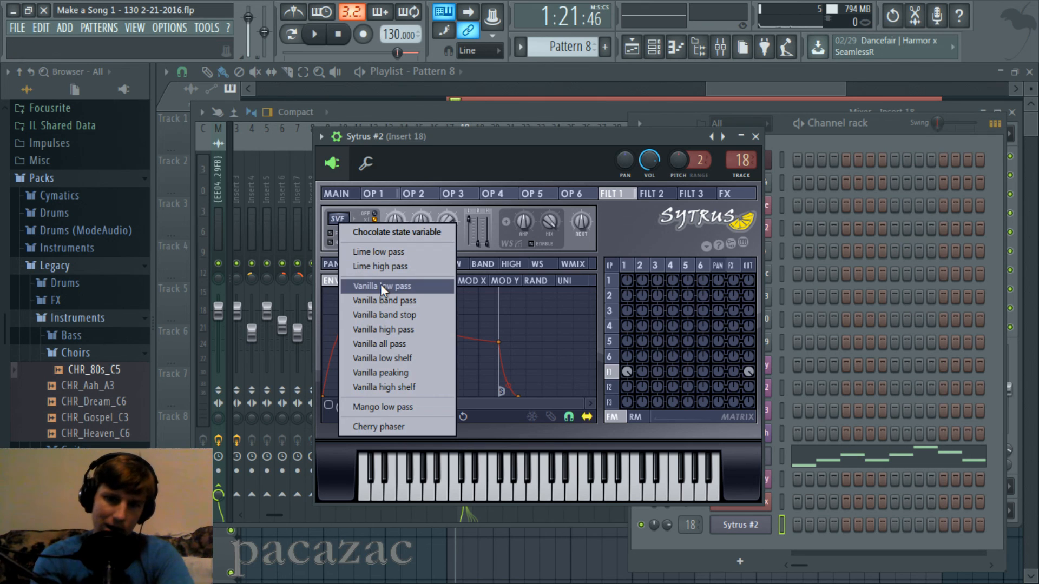
pyautogui.click(400, 302)
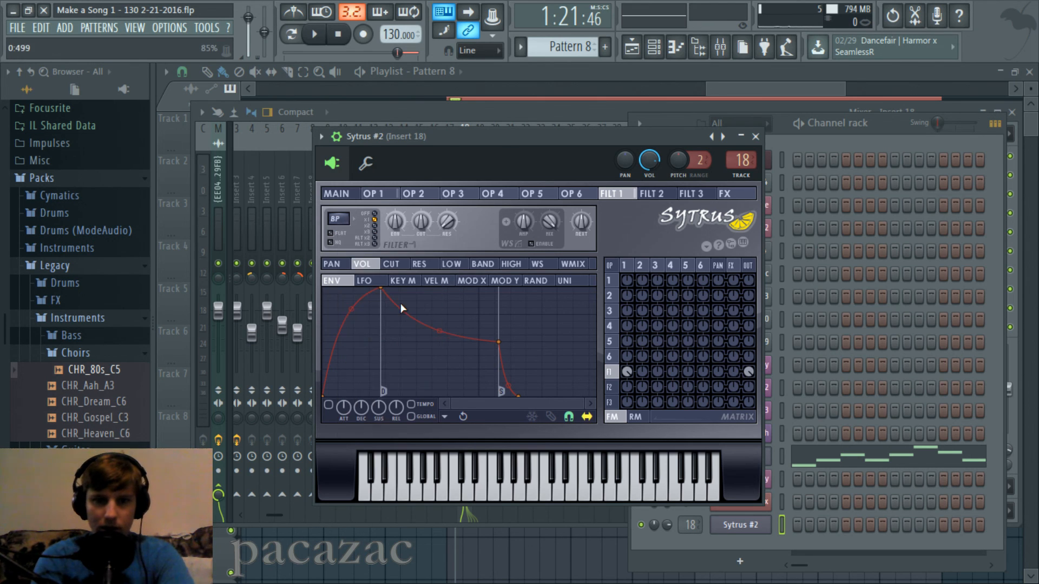
pyautogui.moveTo(401, 232); pyautogui.dragTo(401, 233)
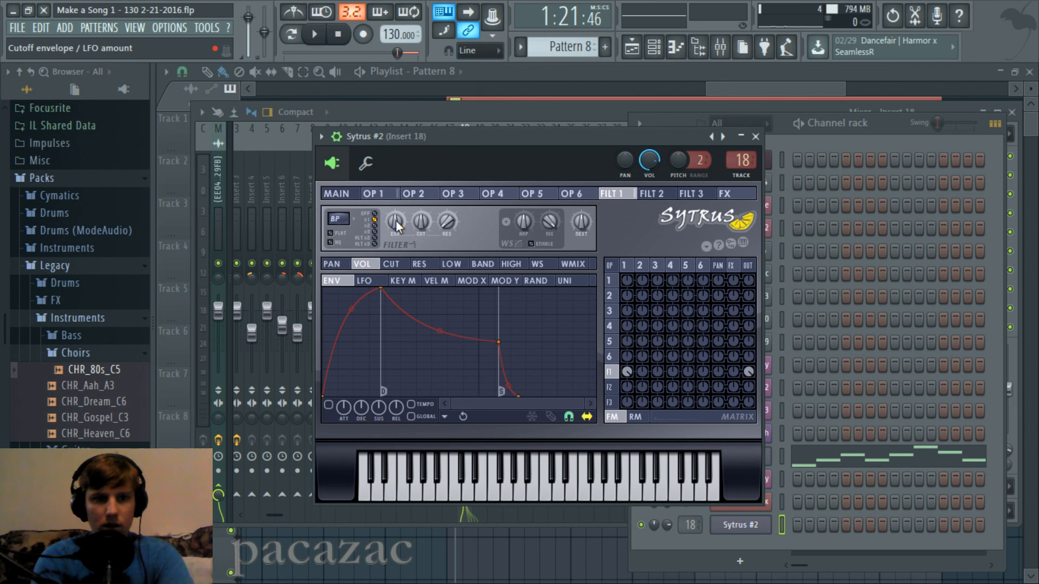
pyautogui.moveTo(395, 221); pyautogui.dragTo(422, 220)
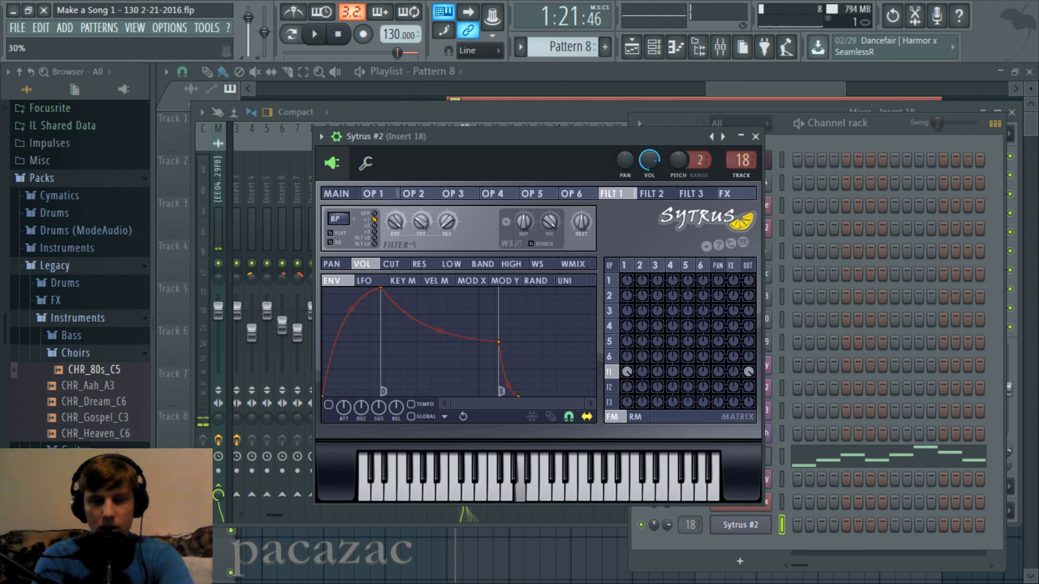
# Step: Set filter 1's cutoff frequency to about 40% and create an automation clip for it
pyautogui.moveTo(422, 219)
pyautogui.mouseDown()
pyautogui.moveTo(449, 225)
pyautogui.moveTo(423, 236)
pyautogui.mouseUp()
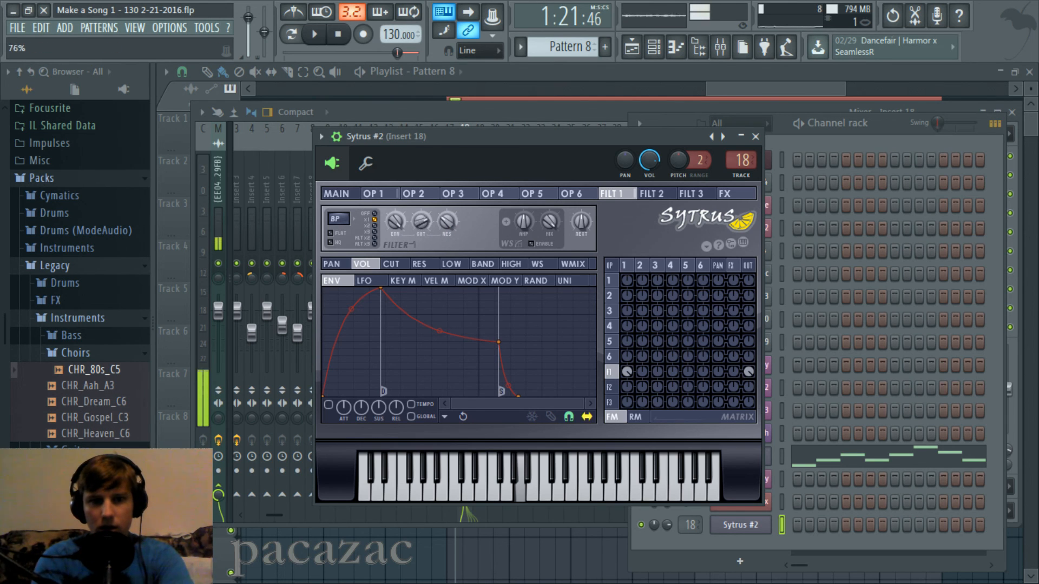
pyautogui.moveTo(421, 222)
pyautogui.mouseDown()
pyautogui.moveTo(422, 244)
pyautogui.moveTo(428, 220)
pyautogui.mouseUp()
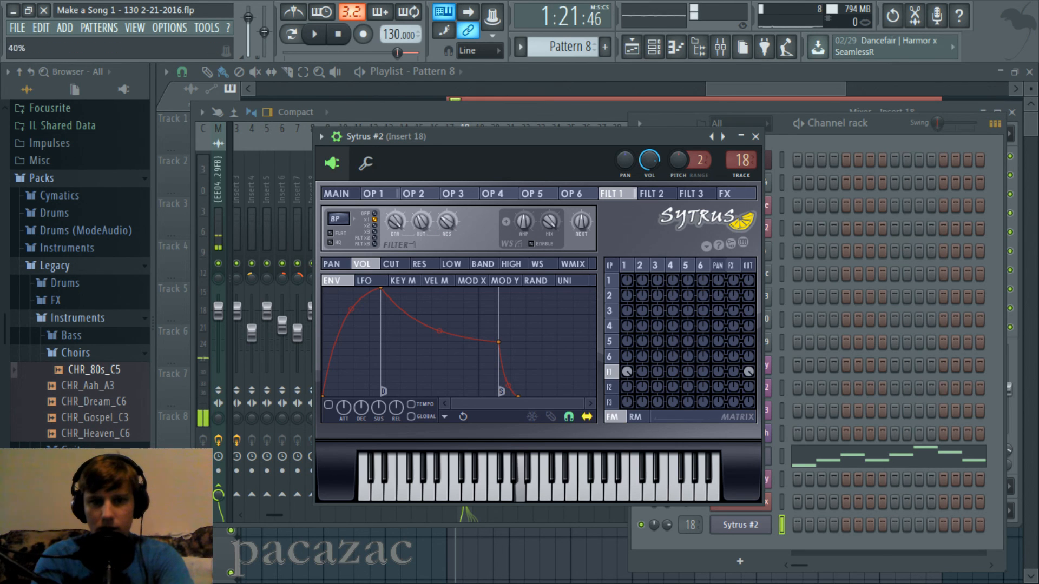
pyautogui.rightClick(423, 222)
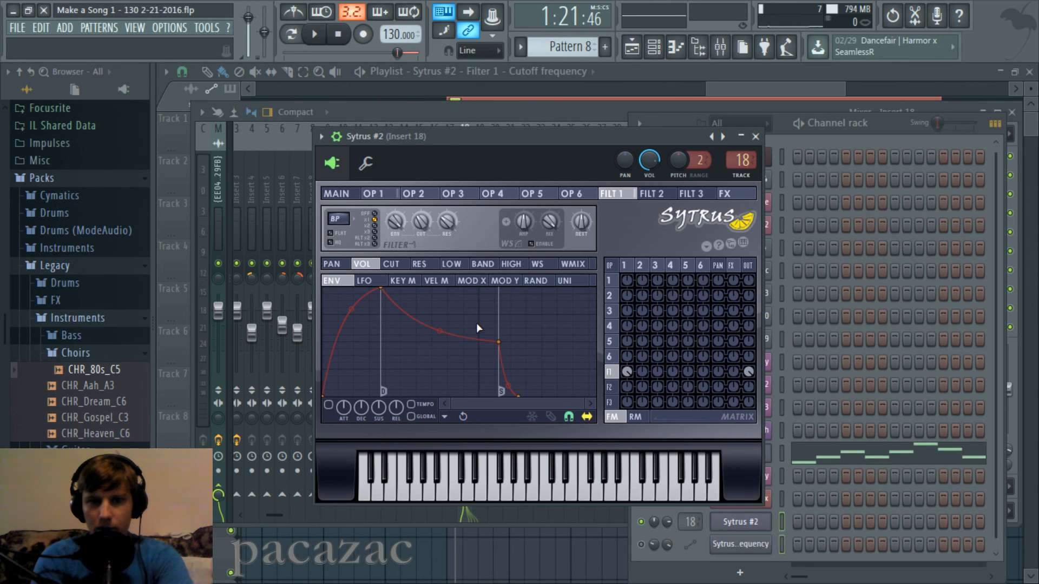
pyautogui.click(476, 320)
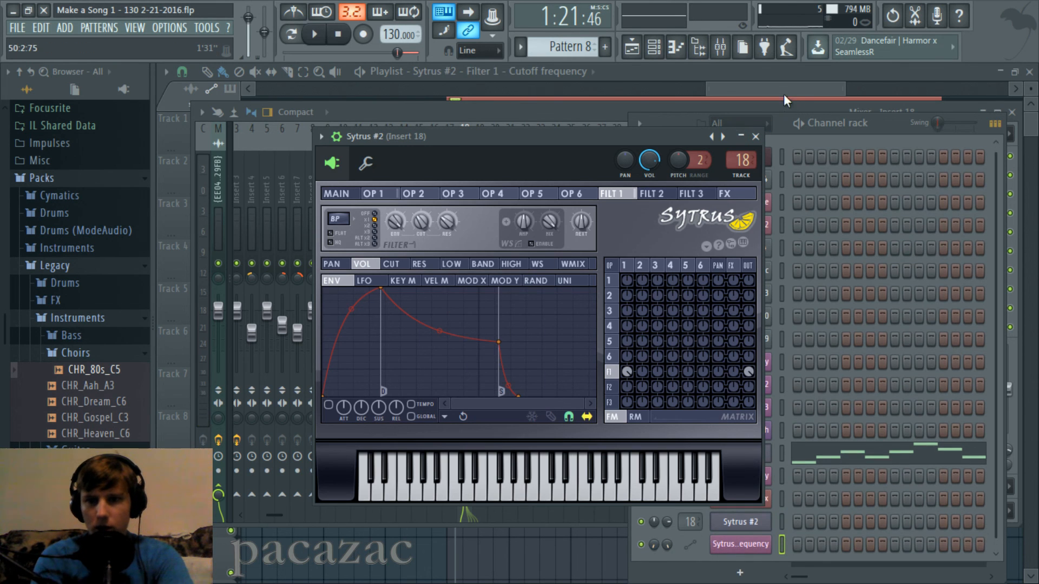
# Step: View Sytrus #2's FX settings, return to filter 1 and select the Sytrus #2 channel to audition its sound
pyautogui.click(725, 193)
pyautogui.click(502, 243)
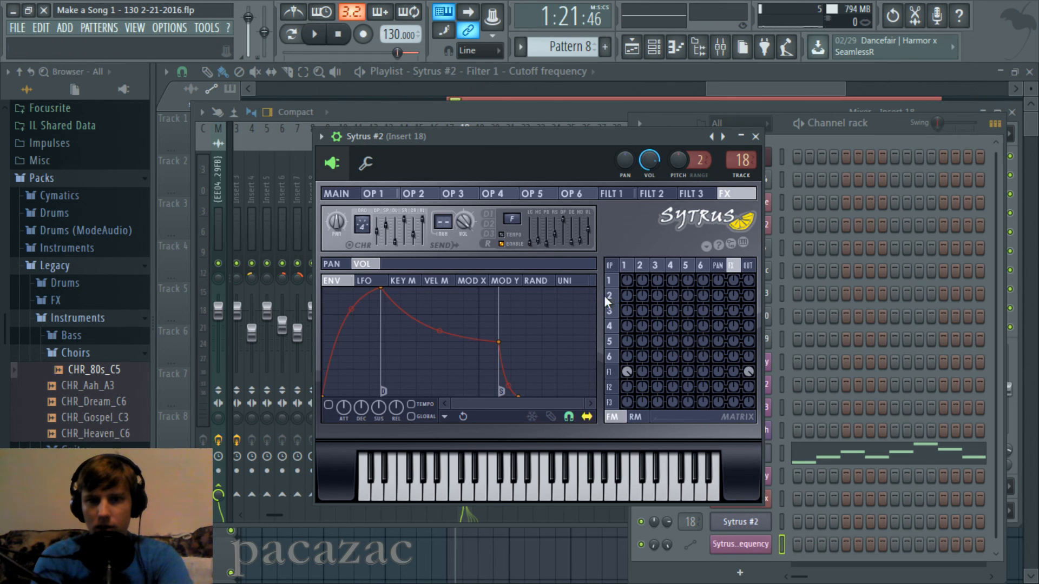
pyautogui.click(625, 195)
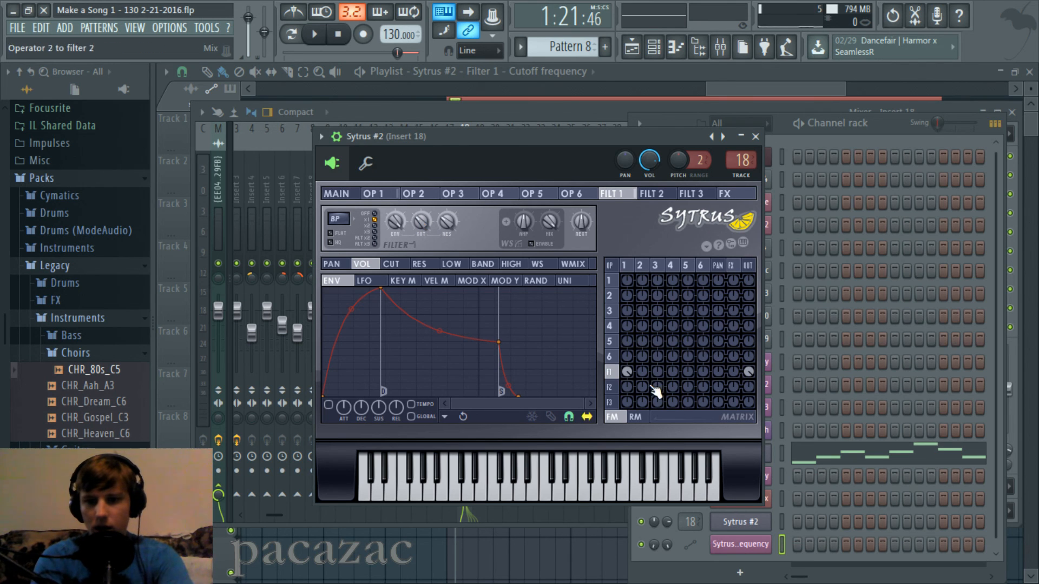
pyautogui.click(742, 523)
pyautogui.click(743, 523)
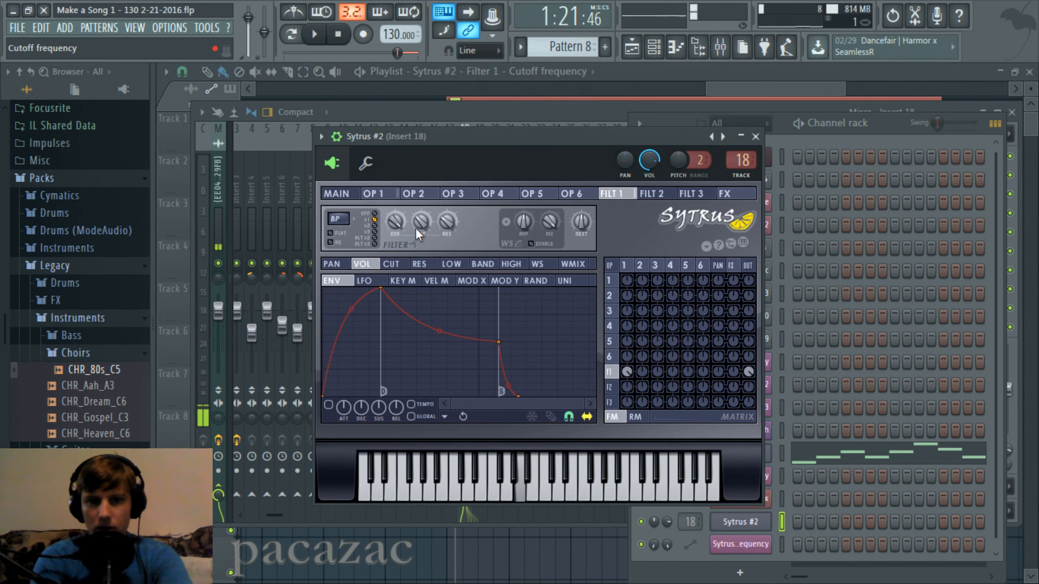
# Step: Send filter 1 to Sytrus #2's effects and adjust the reverb decay to about 4.1 seconds while auditioning notes
pyautogui.click(727, 193)
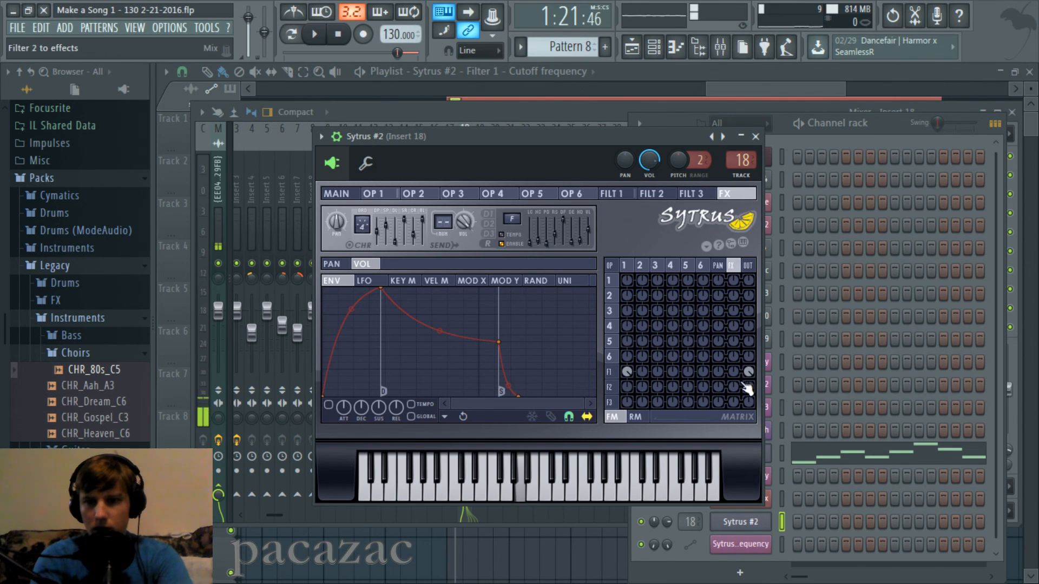
pyautogui.moveTo(733, 372)
pyautogui.mouseDown()
pyautogui.moveTo(733, 360)
pyautogui.moveTo(734, 378)
pyautogui.mouseUp()
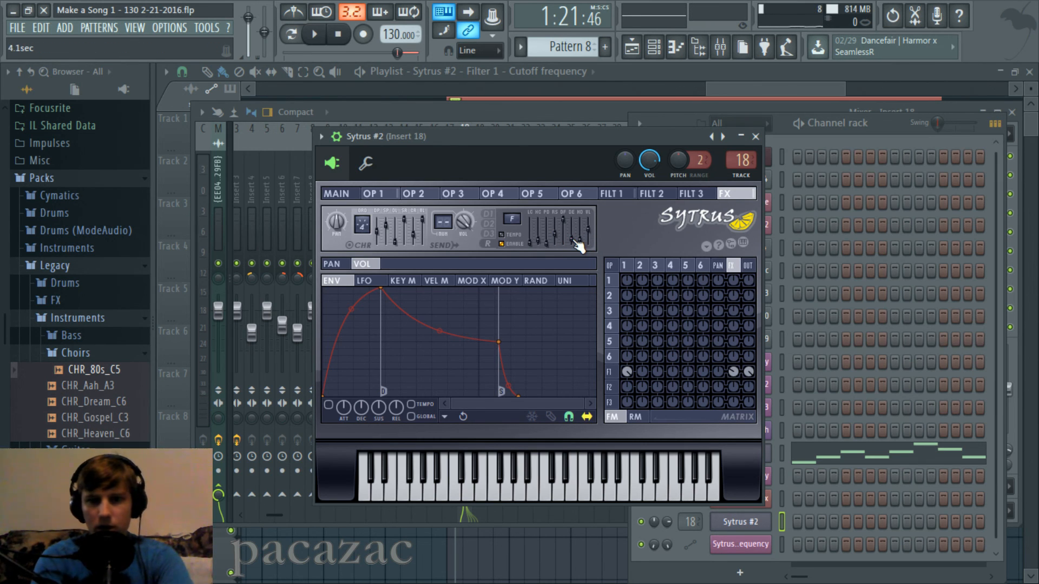
pyautogui.press('n')
pyautogui.press('n')
pyautogui.moveTo(574, 240); pyautogui.dragTo(588, 229)
pyautogui.press('n')
pyautogui.press('n')
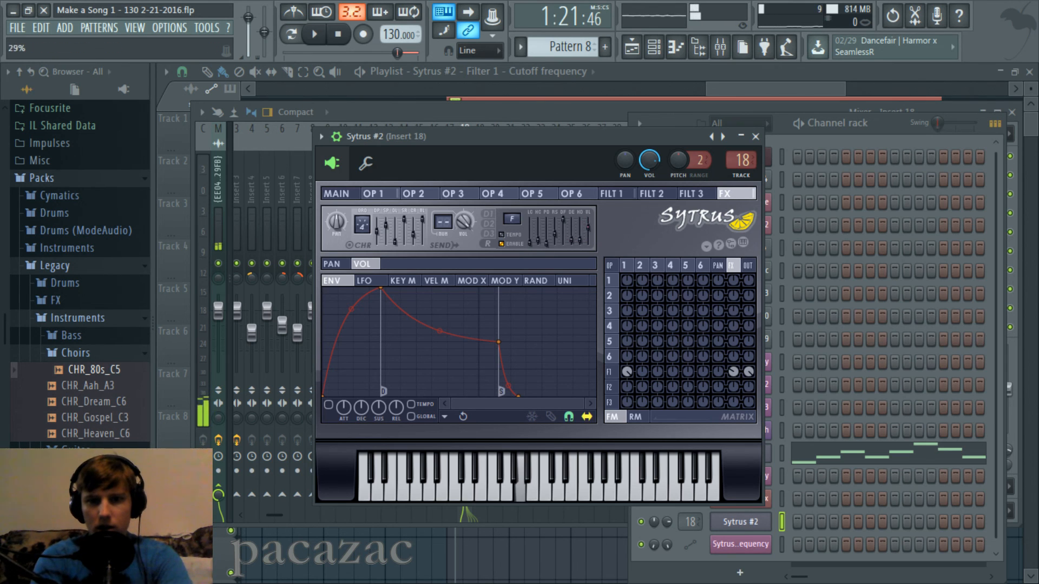
pyautogui.press('n')
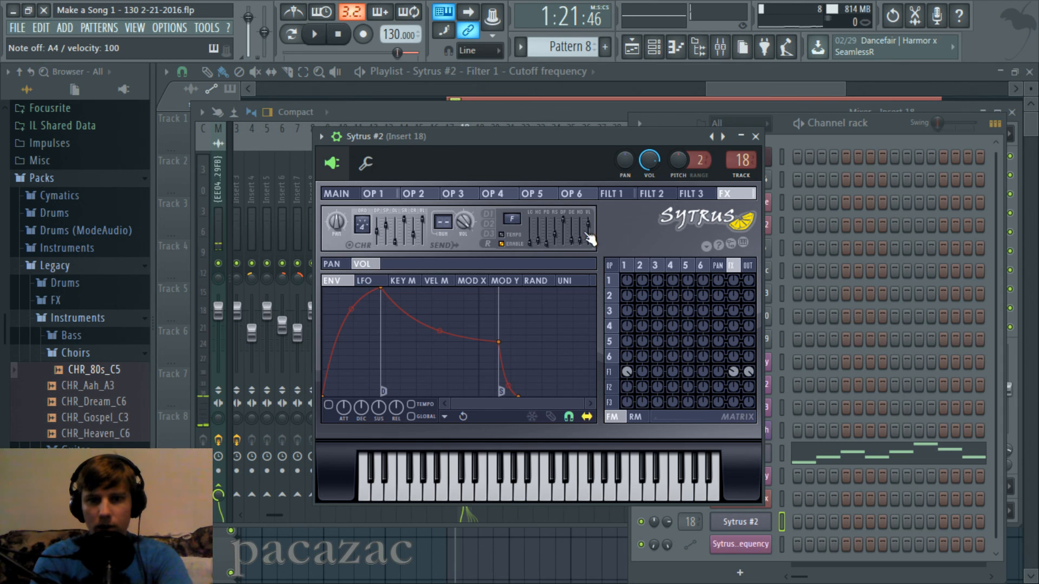
pyautogui.press('n')
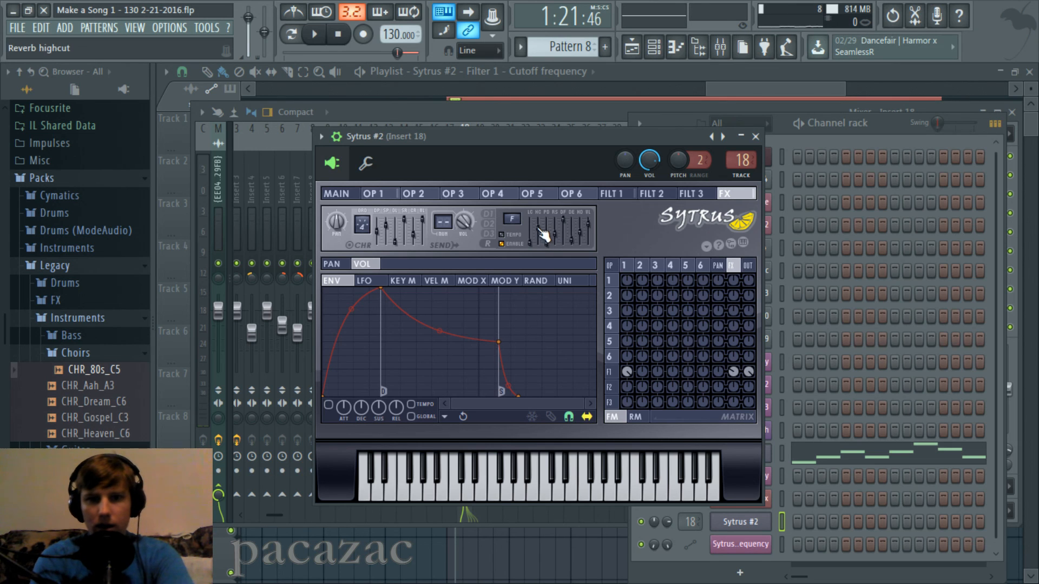
# Step: Change the color of Sytrus #2's reverb while auditioning several different notes
pyautogui.press('n')
pyautogui.press('b')
pyautogui.press('v')
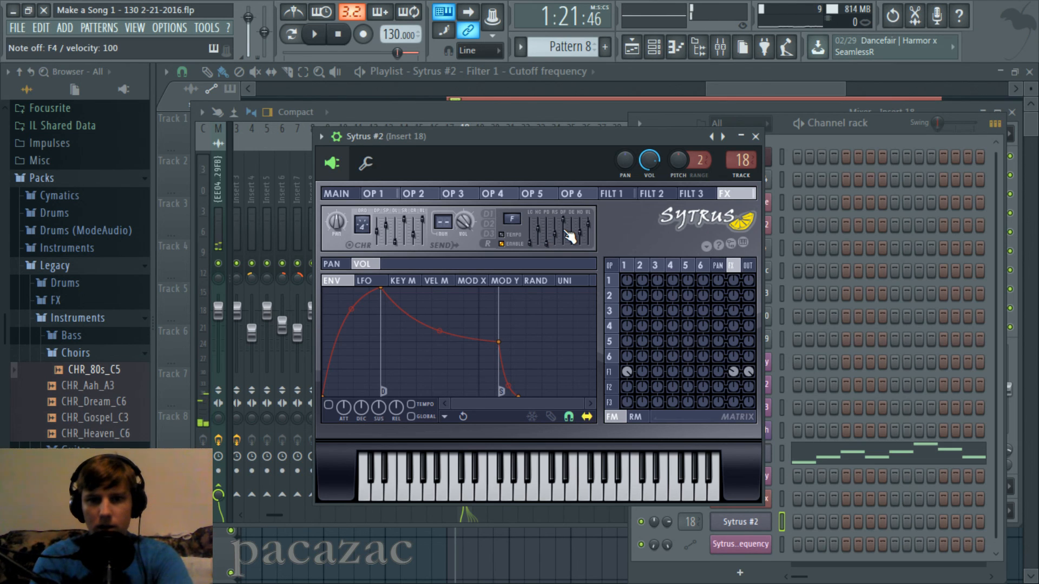
pyautogui.press('m')
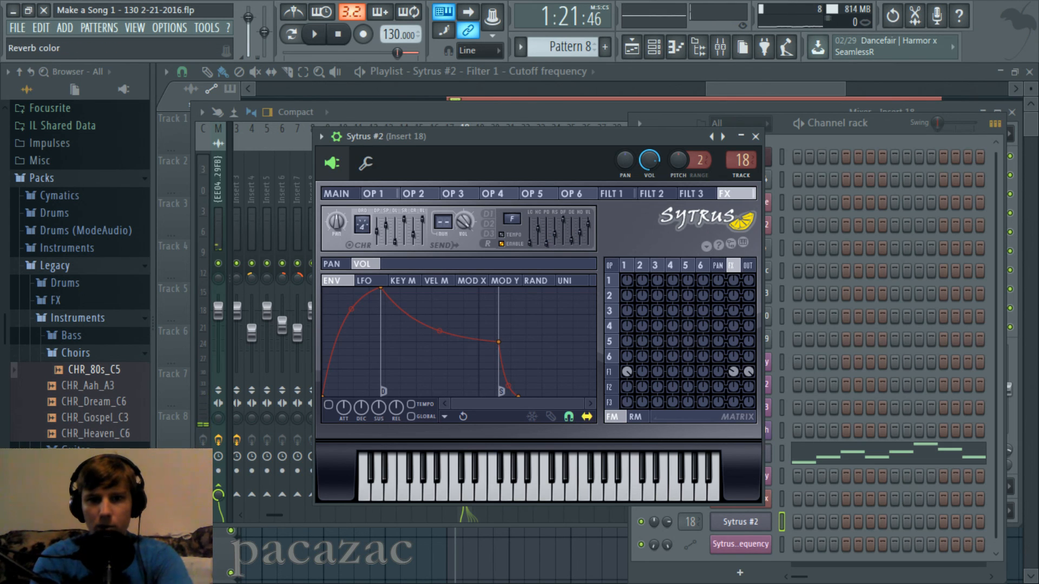
pyautogui.press('n')
pyautogui.press('m')
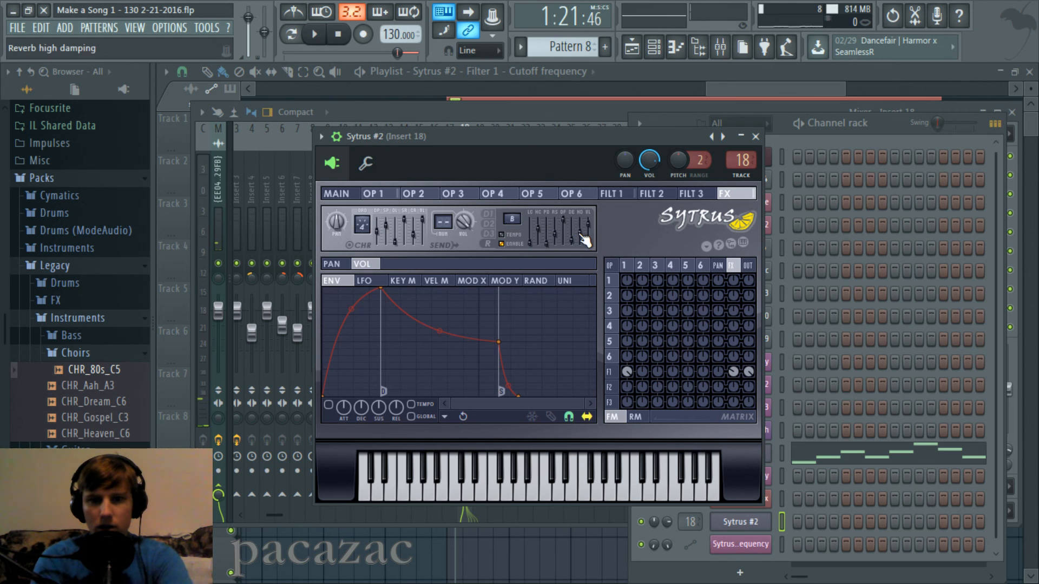
# Step: Raise Sytrus #2's reverb level to about 66% and audition the sound with several notes
pyautogui.press('n')
pyautogui.press('n')
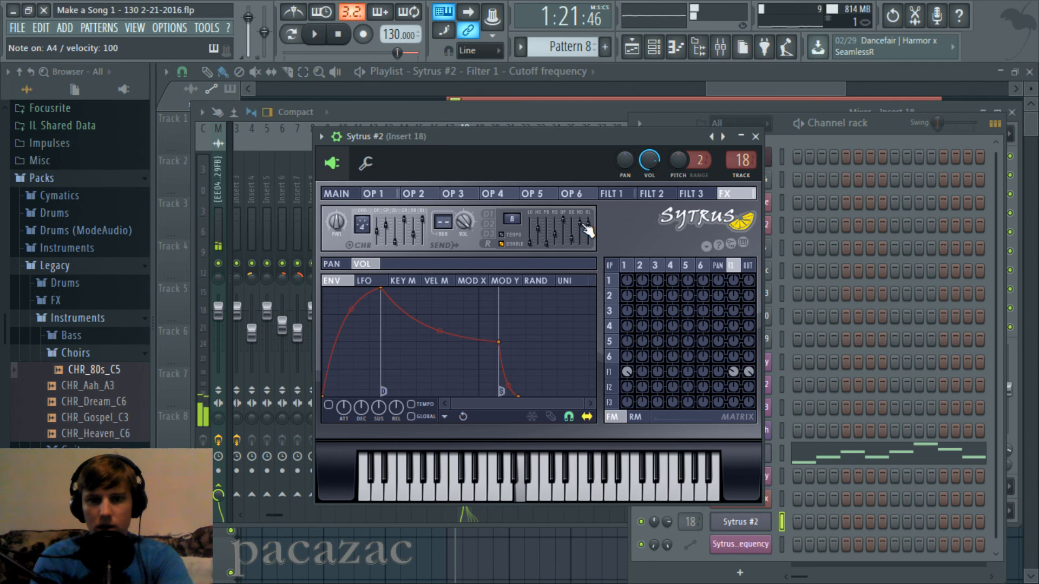
pyautogui.press('n')
pyautogui.press('n')
pyautogui.click(589, 231)
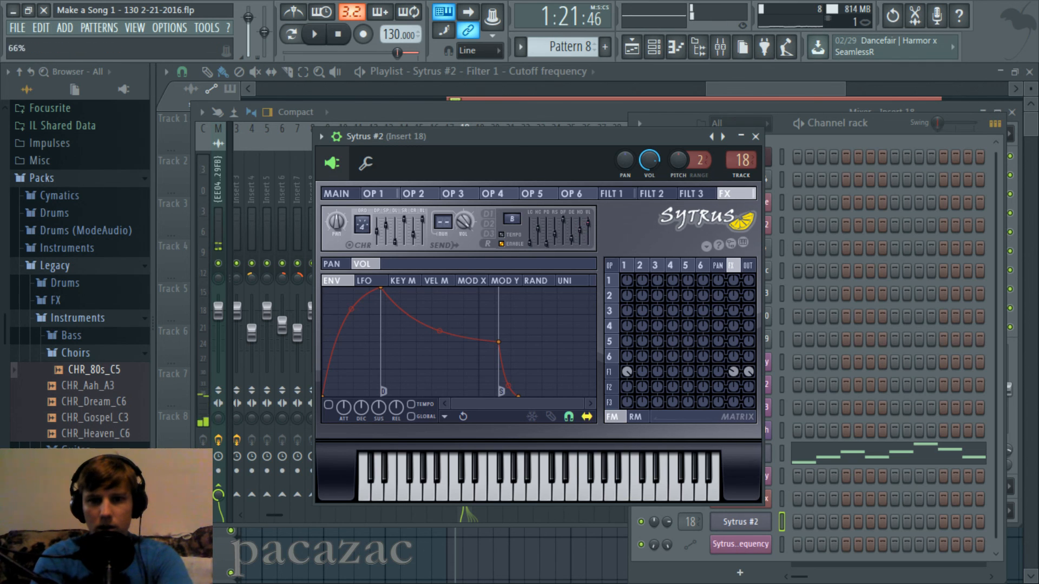
pyautogui.press('n')
pyautogui.press('b')
pyautogui.press('v')
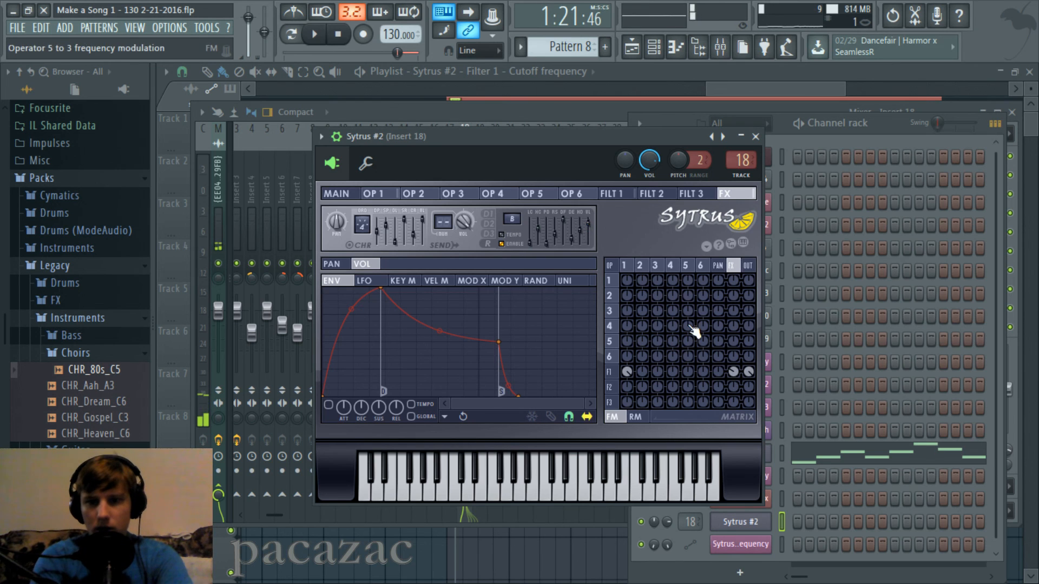
pyautogui.press('n')
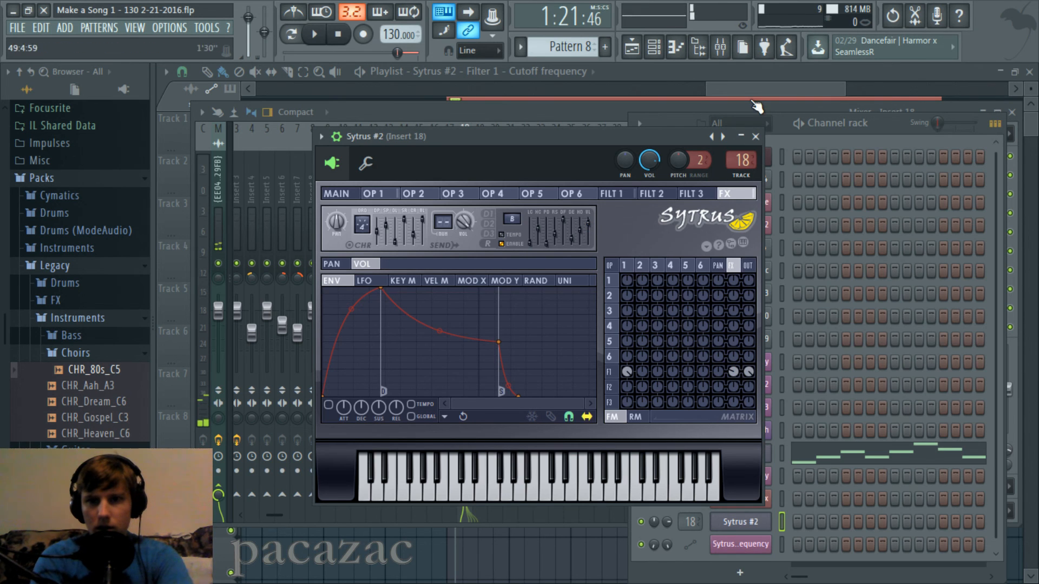
# Step: Move the Sytrus #2 cutoff automation clip to Track 8 and raise its end point to form a gradual upward ramp
pyautogui.click(610, 194)
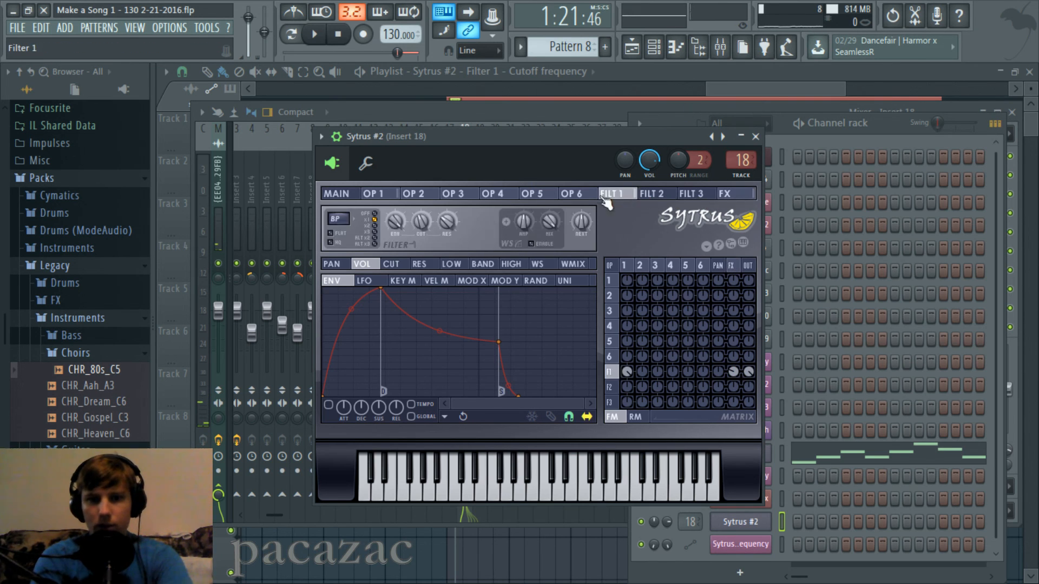
pyautogui.click(735, 90)
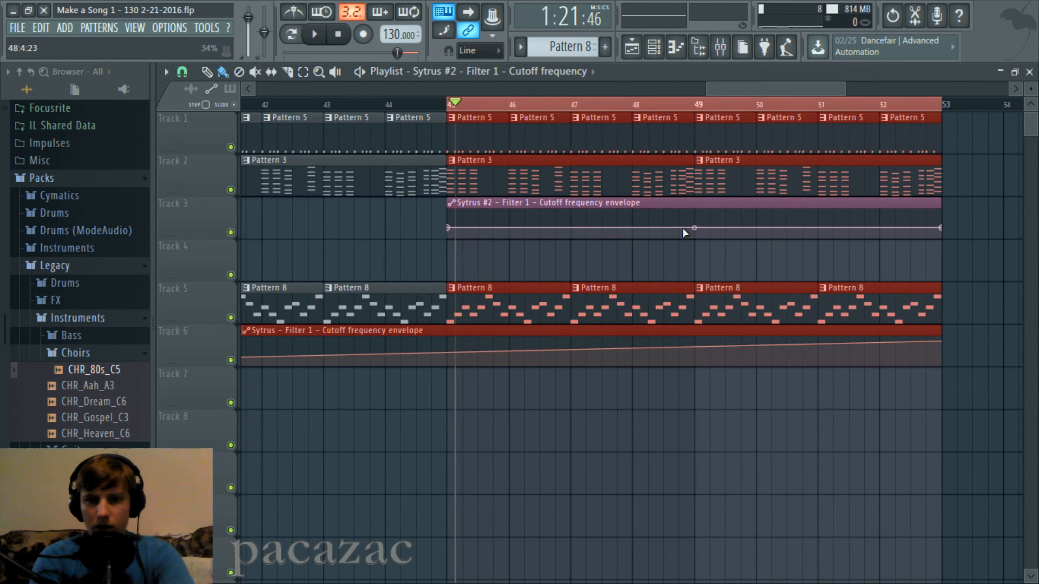
pyautogui.moveTo(570, 220); pyautogui.dragTo(566, 445)
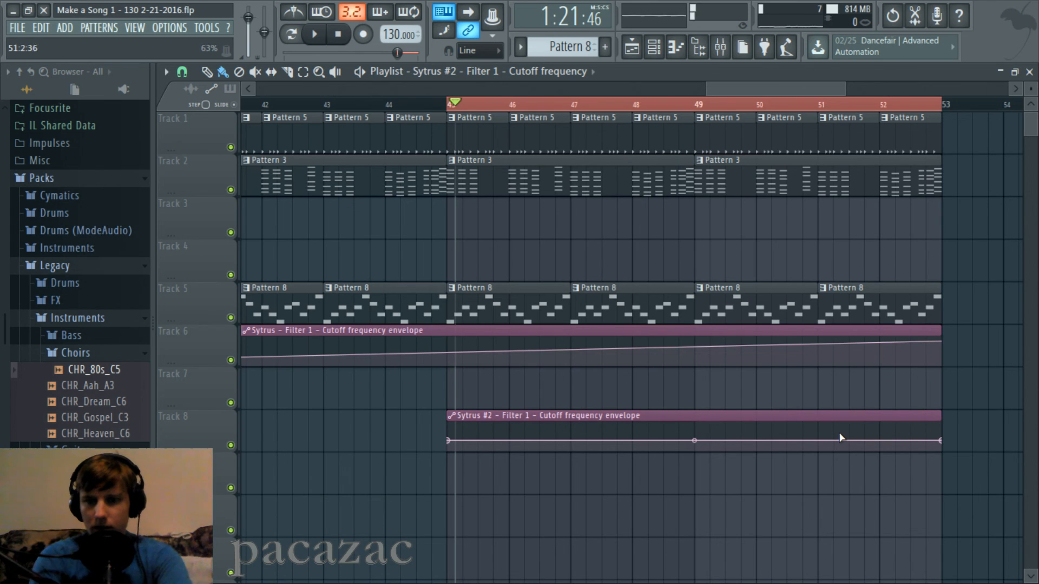
pyautogui.moveTo(943, 442); pyautogui.dragTo(944, 428)
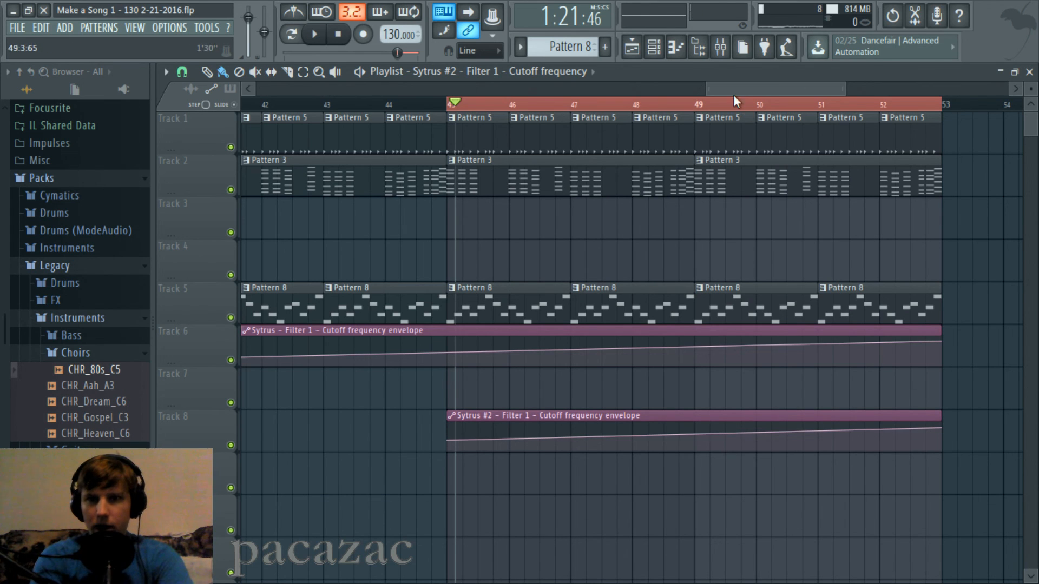
# Step: In new Pattern 9, draw a C6 note about two bars long in Sytrus #2's piano roll
pyautogui.click(654, 47)
pyautogui.moveTo(838, 127); pyautogui.dragTo(609, 90)
pyautogui.scroll(-1, 573, 48)
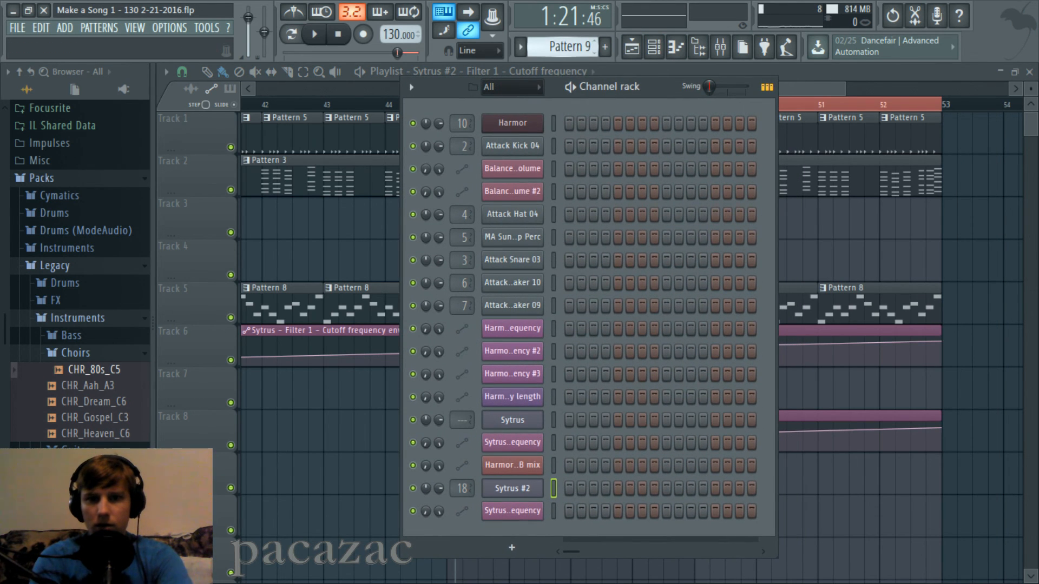
pyautogui.rightClick(524, 489)
pyautogui.click(575, 430)
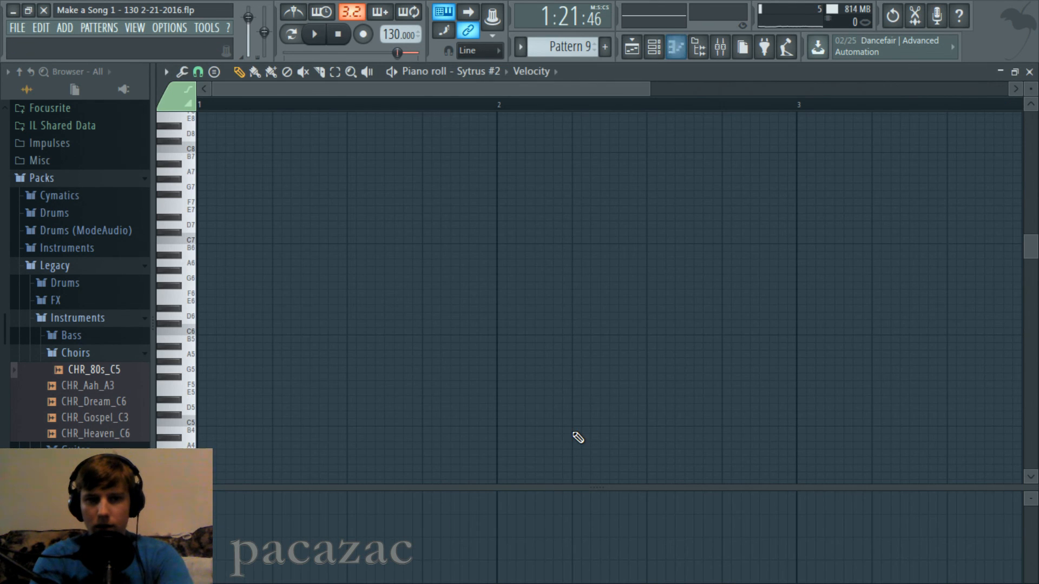
pyautogui.click(217, 330)
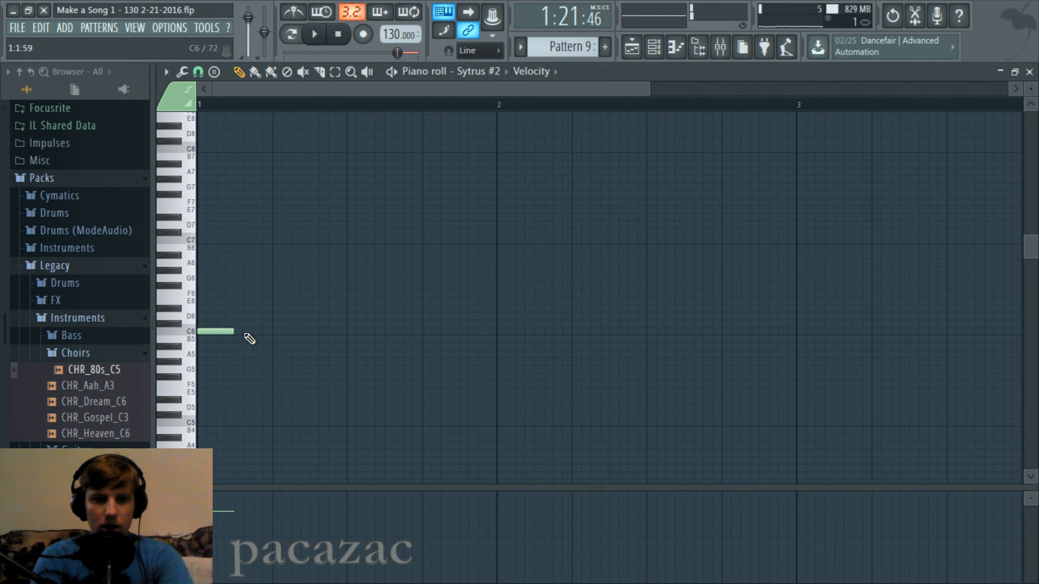
pyautogui.moveTo(234, 333); pyautogui.dragTo(788, 326)
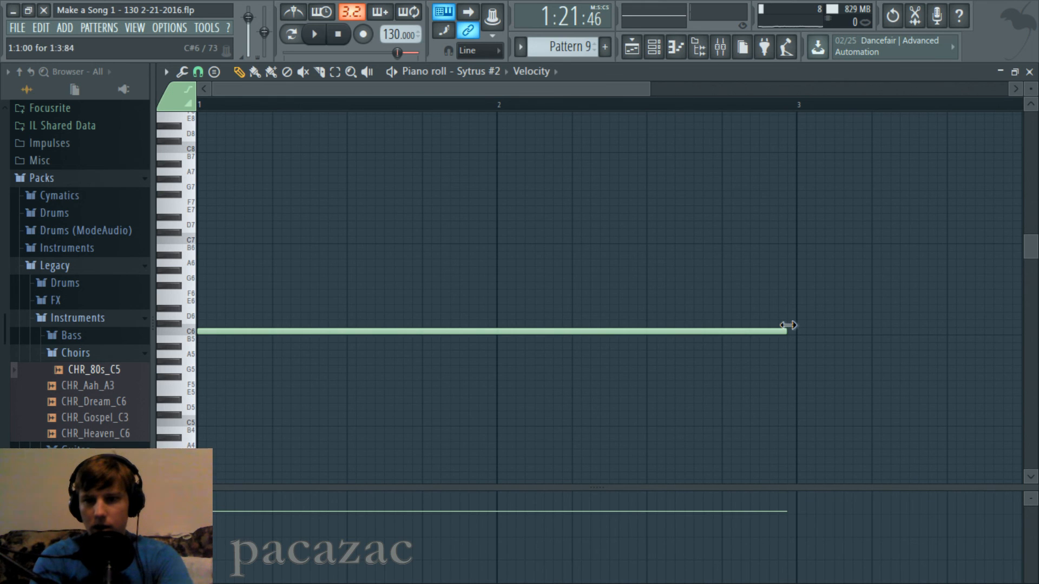
# Step: Place Pattern 9 on playlist Track 7 at bar 45 and extend the clip to bar 53
pyautogui.click(632, 47)
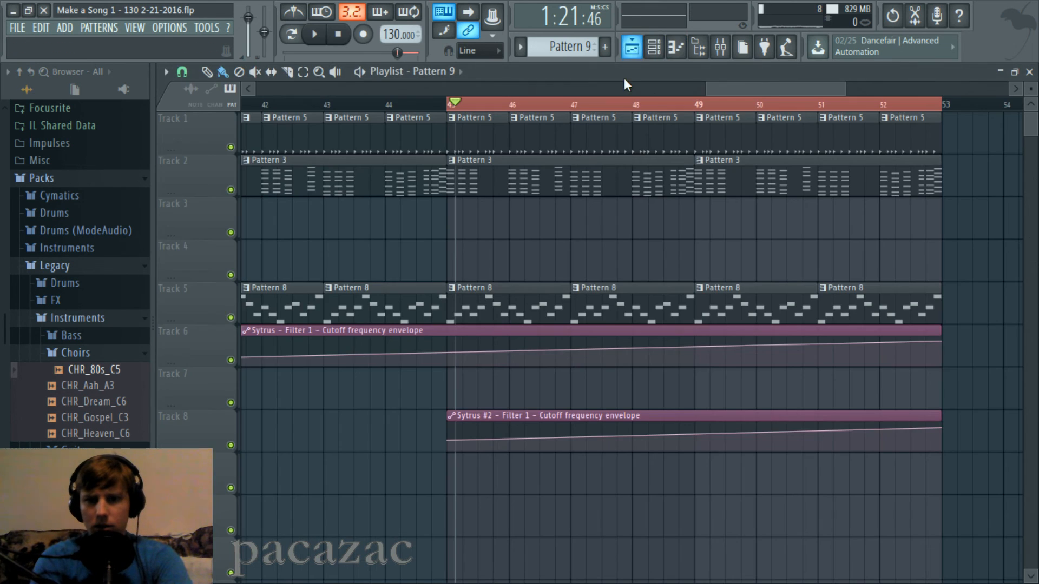
pyautogui.click(463, 391)
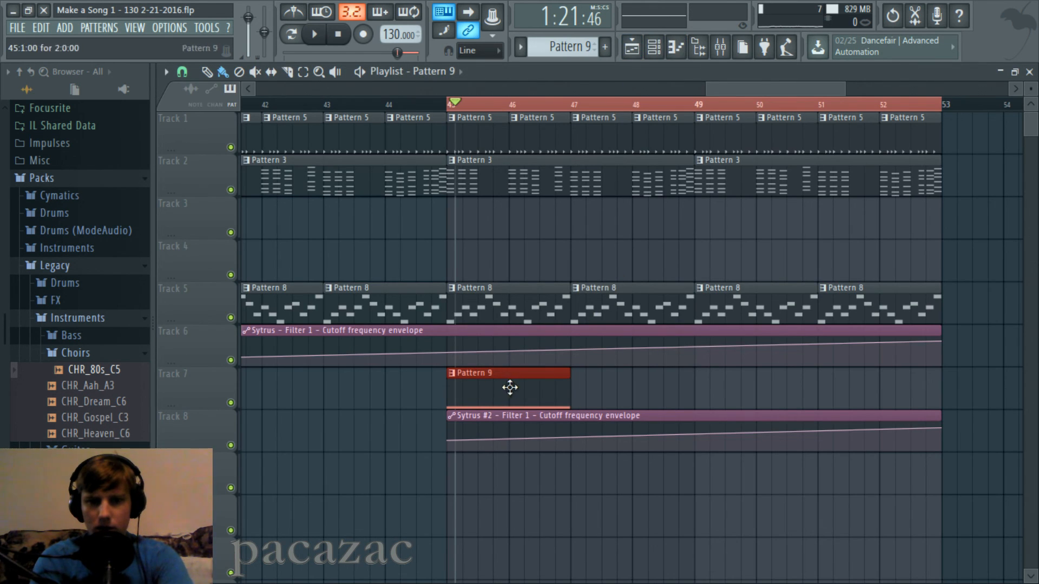
pyautogui.moveTo(571, 387); pyautogui.dragTo(936, 393)
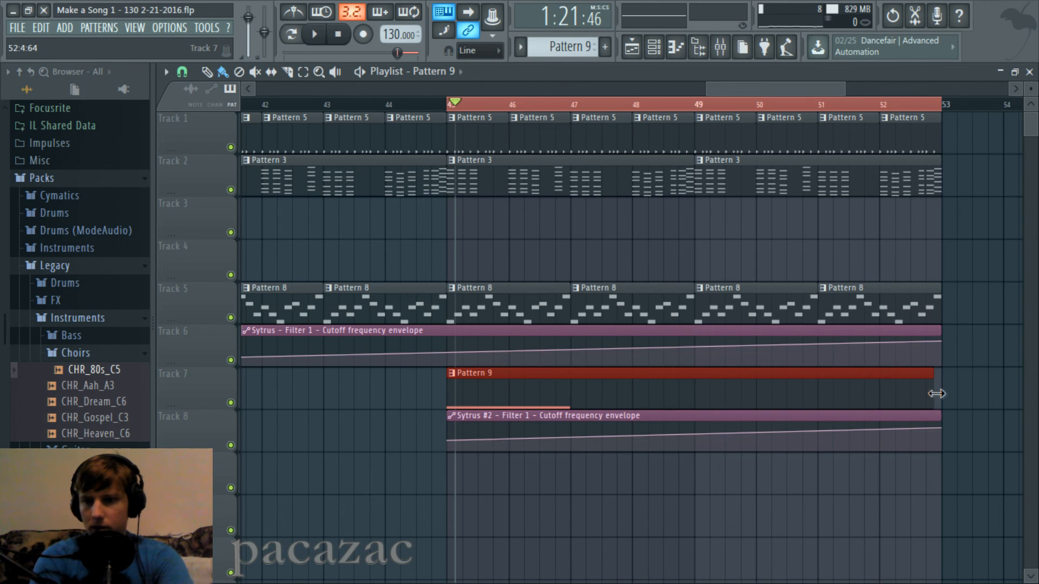
# Step: Lengthen Pattern 9's C6 note in the piano roll so it ends at bar 9
pyautogui.click(676, 48)
pyautogui.scroll(-3, 575, 88)
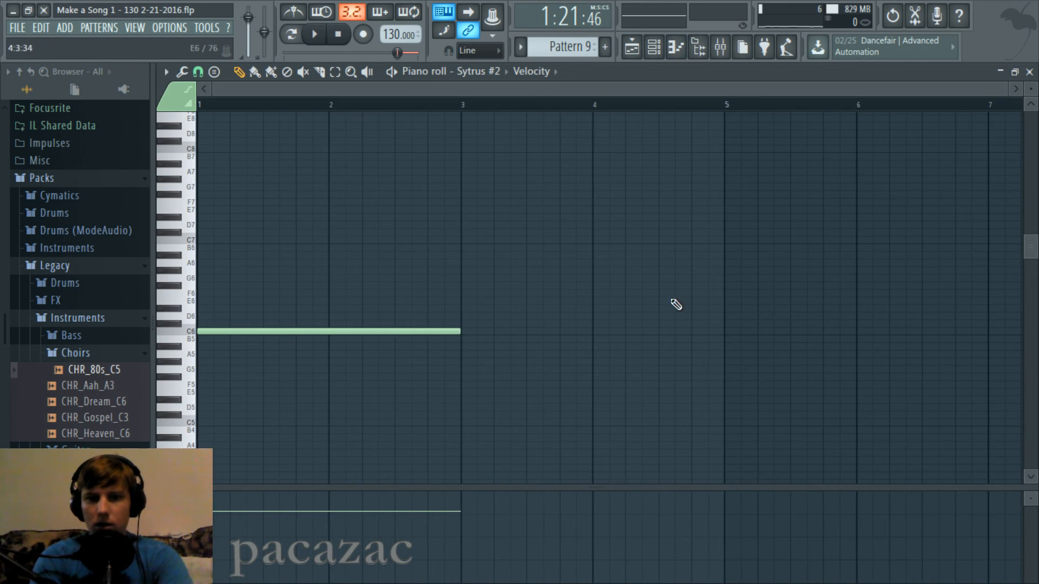
pyautogui.moveTo(483, 332)
pyautogui.mouseDown()
pyautogui.moveTo(1018, 331)
pyautogui.moveTo(948, 327)
pyautogui.moveTo(957, 320)
pyautogui.mouseUp()
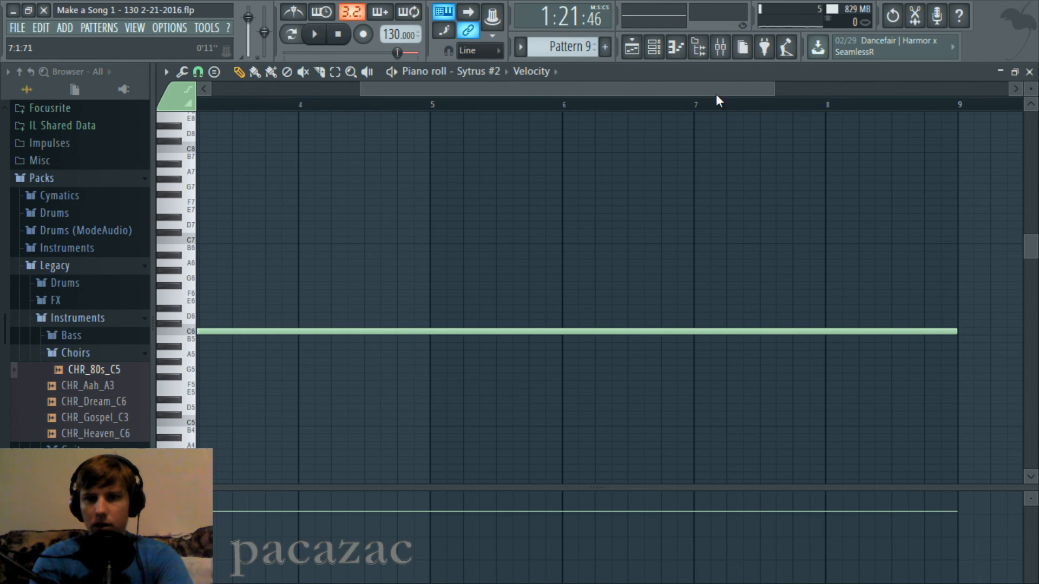
pyautogui.moveTo(700, 92); pyautogui.dragTo(371, 76)
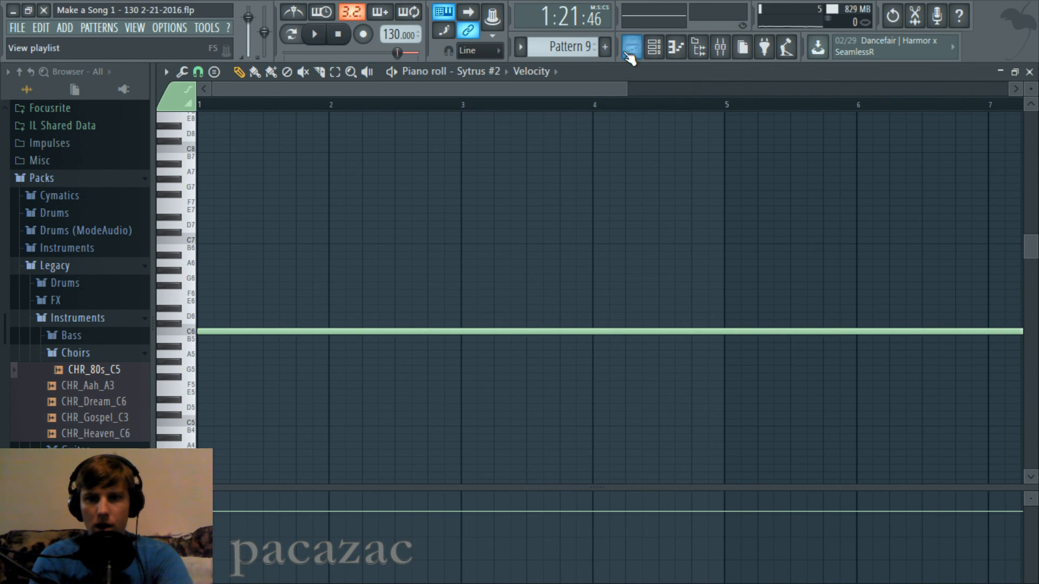
# Step: Play the selected playlist section from bar 45 to hear the Sytrus #2 note with its cutoff automation
pyautogui.click(627, 52)
pyautogui.press('space')
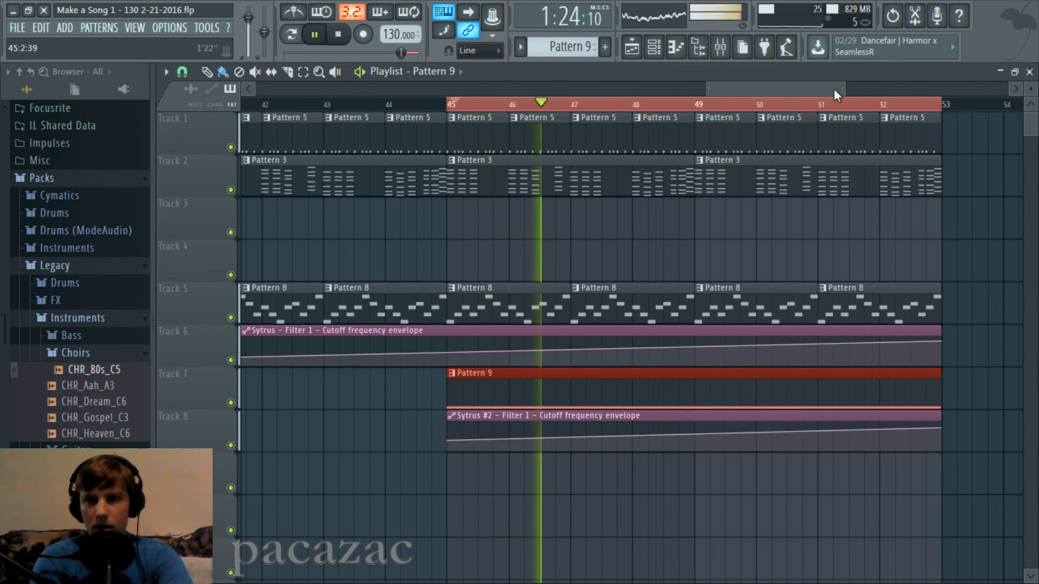
pyautogui.moveTo(840, 89); pyautogui.dragTo(881, 83)
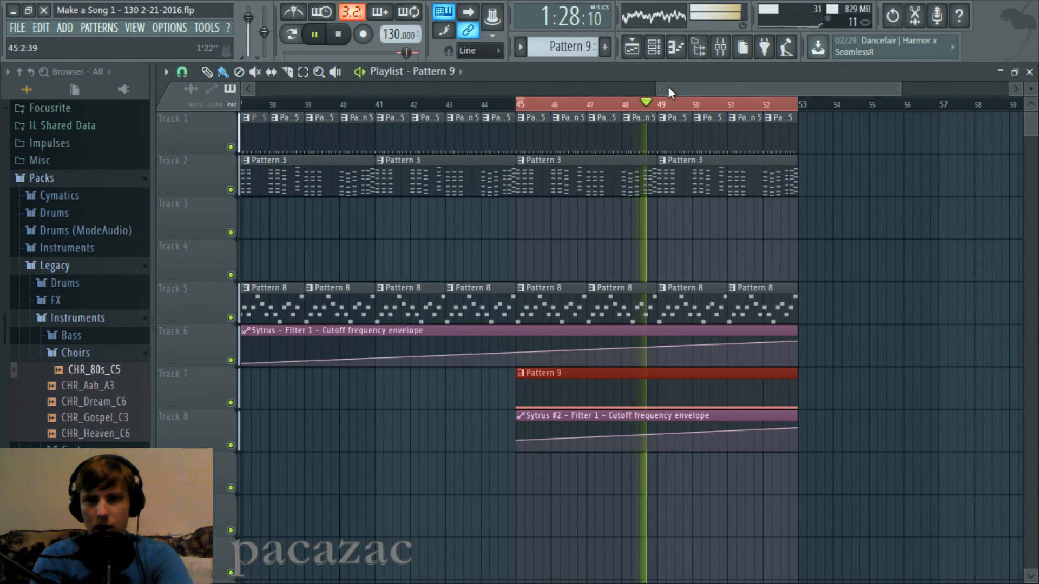
pyautogui.moveTo(668, 86); pyautogui.dragTo(633, 87)
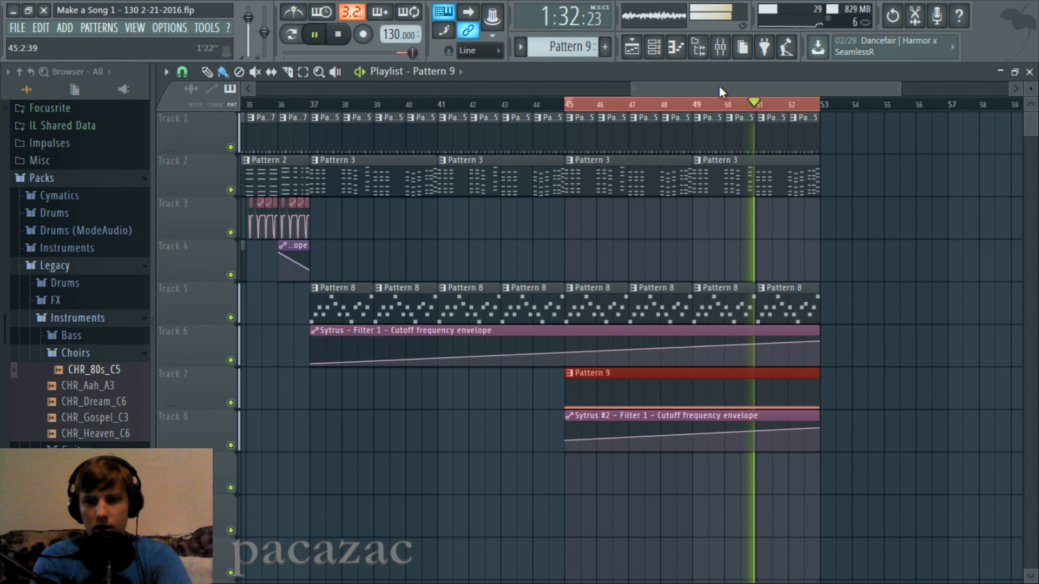
pyautogui.press('space')
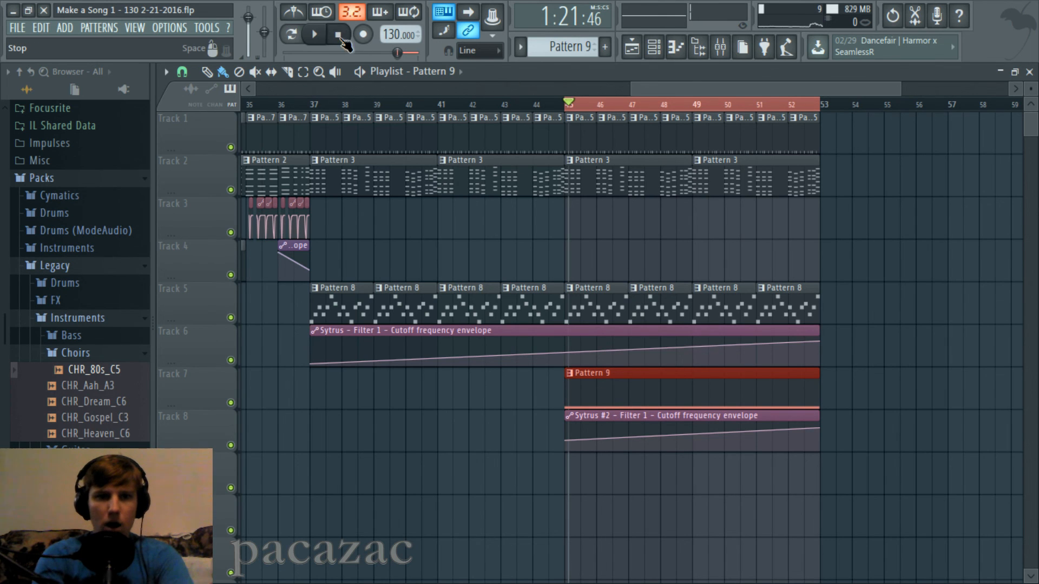
# Step: Clear the playlist's time selection and play the song from just before bar 37
pyautogui.moveTo(820, 105); pyautogui.dragTo(573, 105)
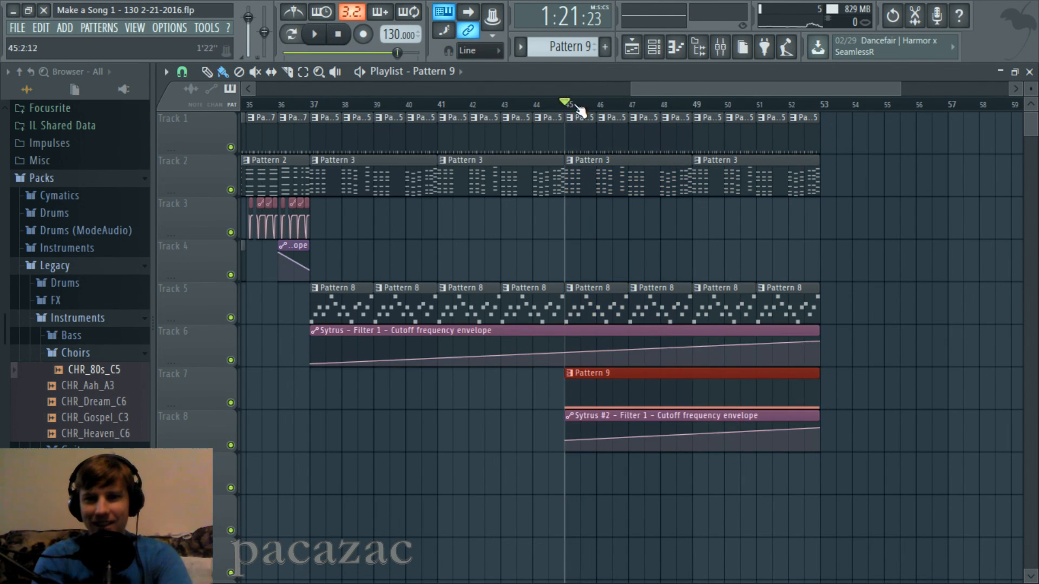
pyautogui.moveTo(726, 88); pyautogui.dragTo(718, 88)
pyautogui.click(330, 103)
pyautogui.press('space')
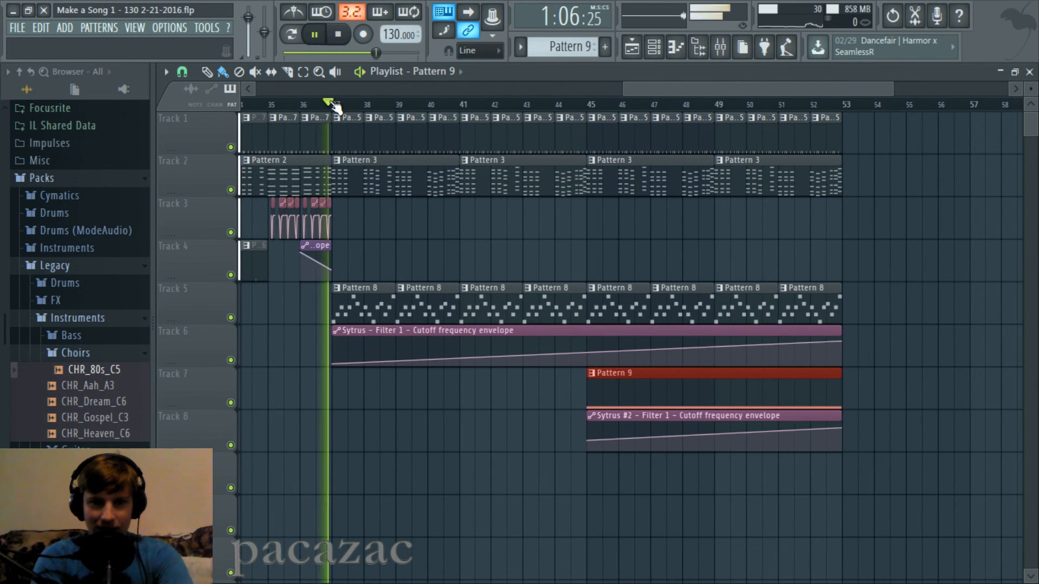
pyautogui.press('space')
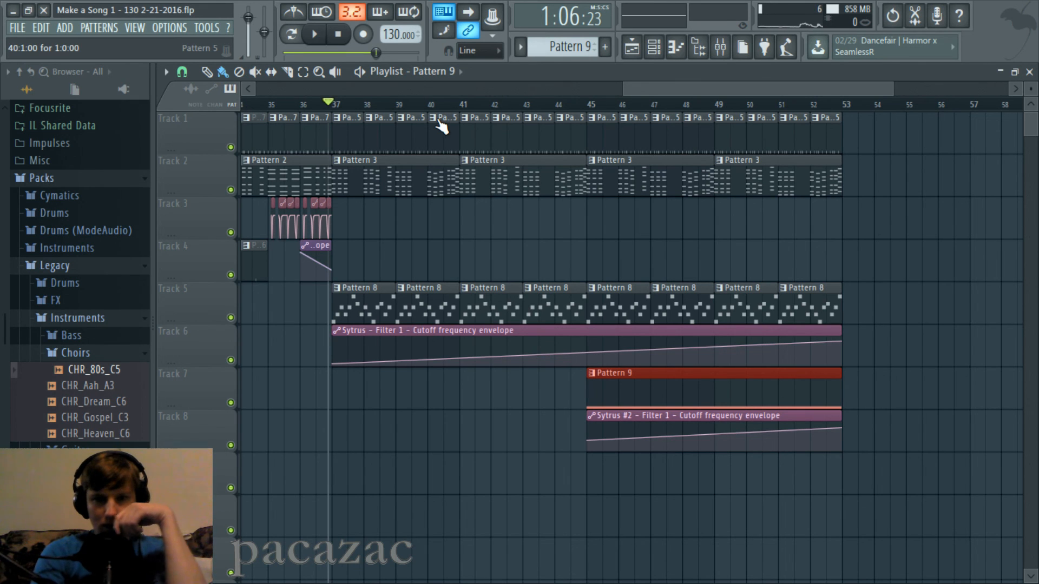
pyautogui.press('space')
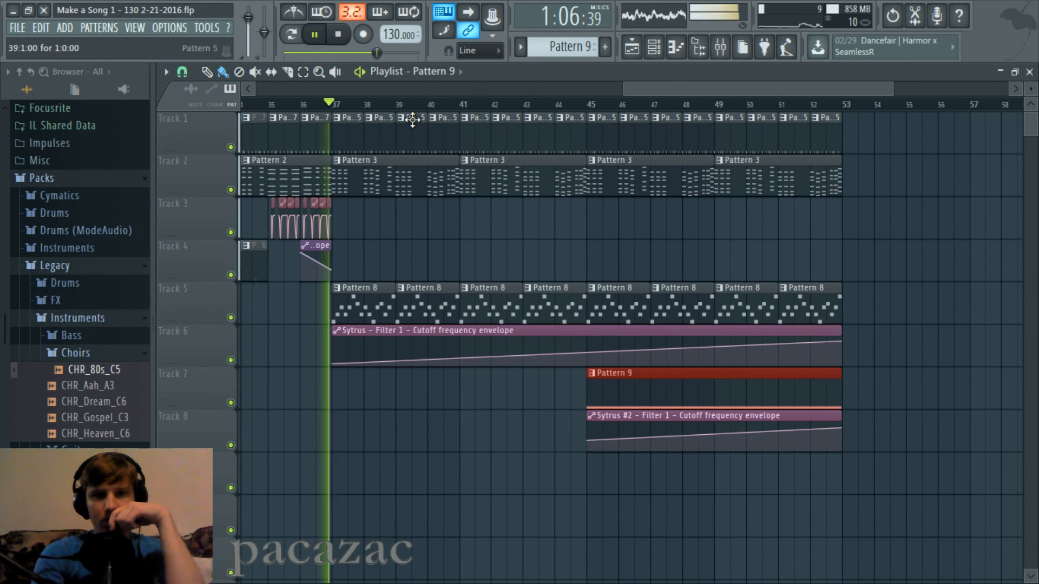
pyautogui.rightClick(602, 7)
pyautogui.click(647, 27)
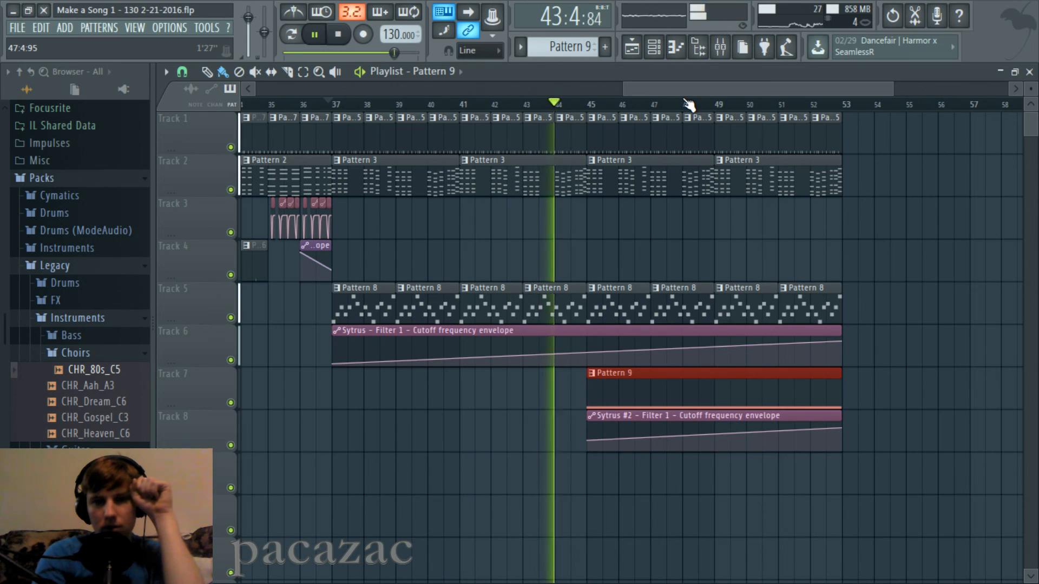
# Step: Play the song from just before bar 37 into the Sytrus #2 section, restart it briefly, and stop playback
pyautogui.moveTo(895, 85); pyautogui.dragTo(936, 85)
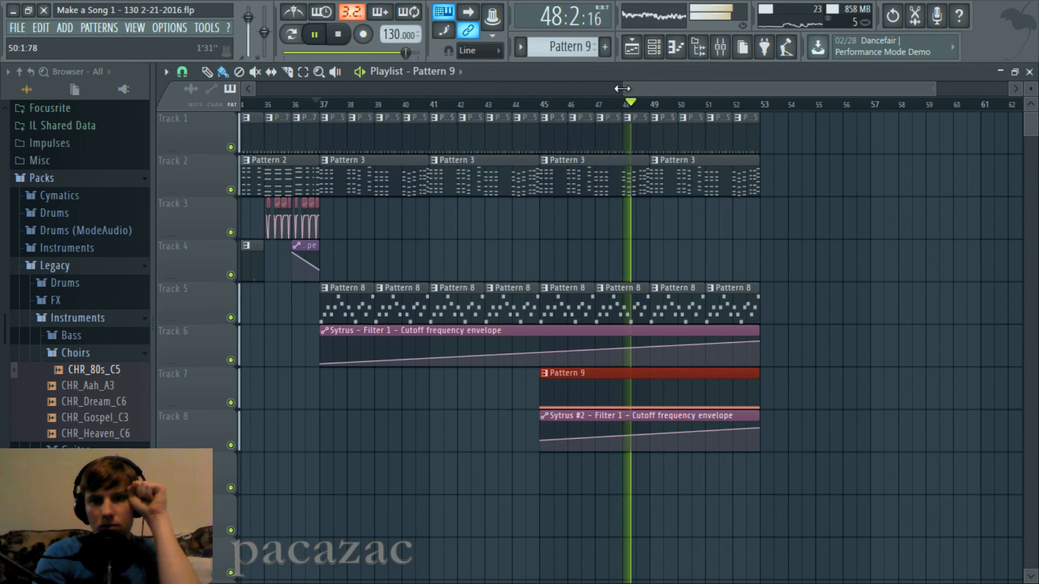
pyautogui.moveTo(625, 89); pyautogui.dragTo(693, 92)
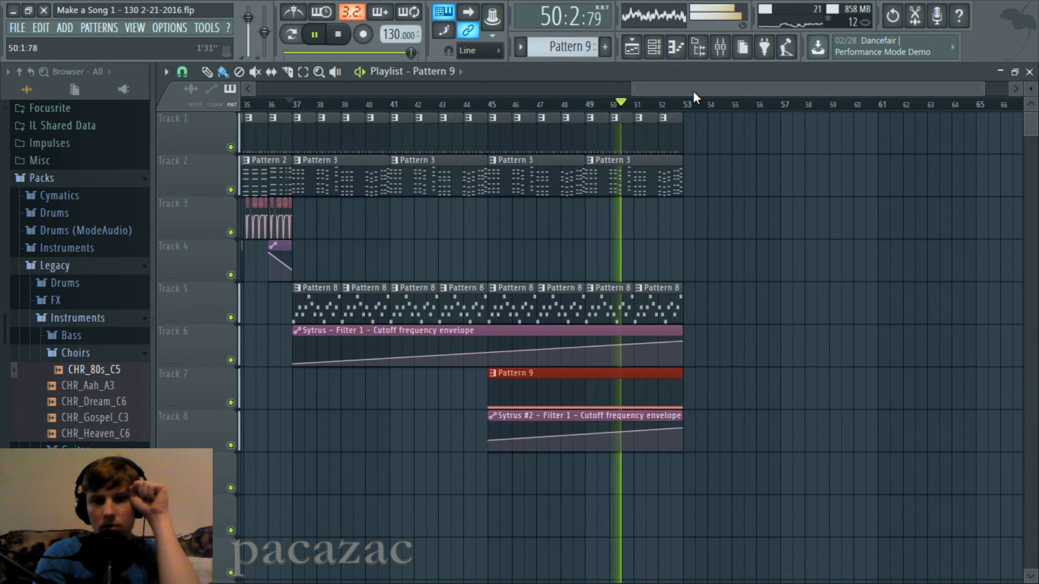
pyautogui.press('space')
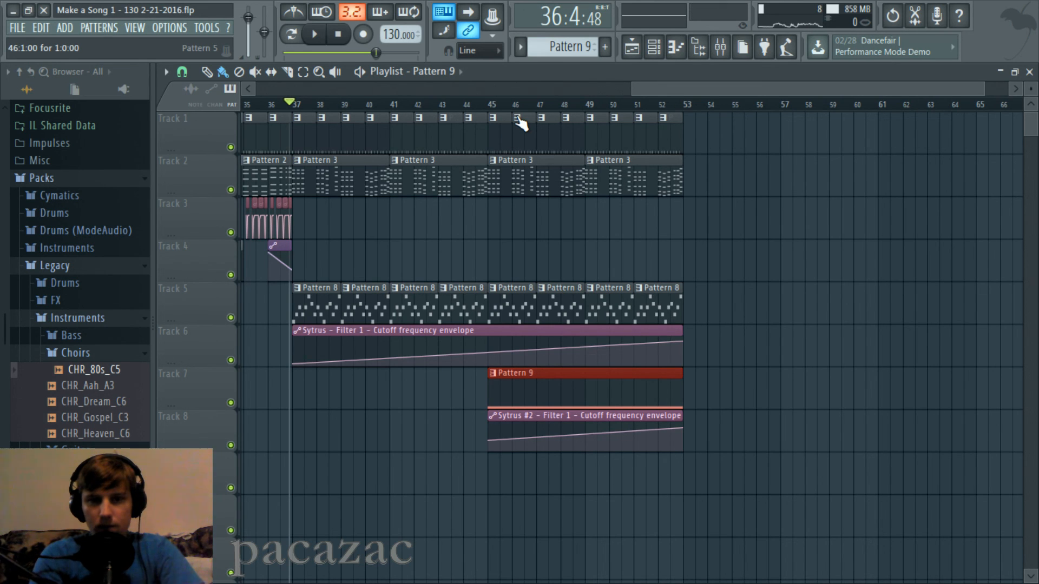
pyautogui.press('space')
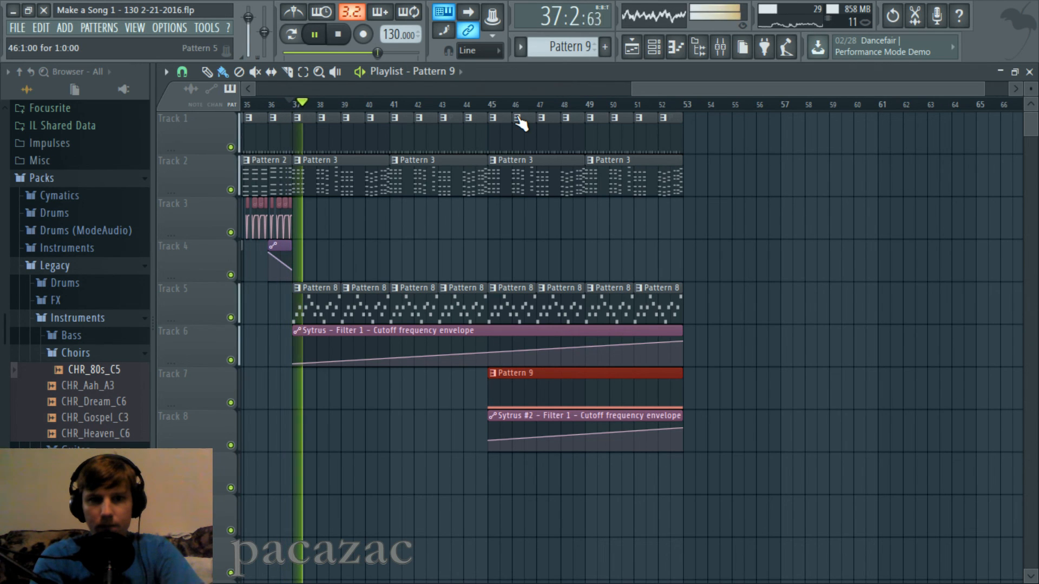
pyautogui.press('space')
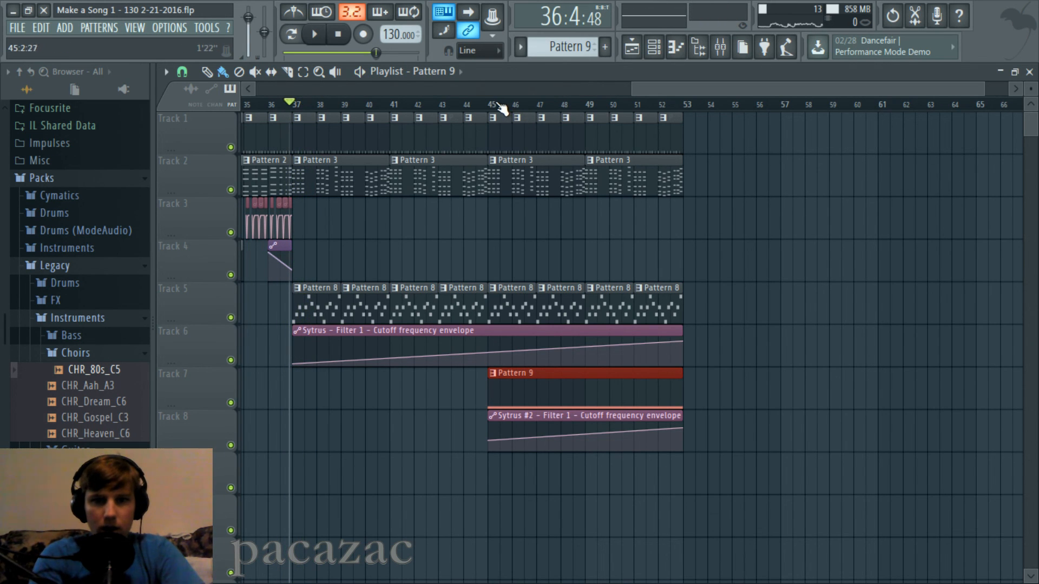
# Step: Select the playlist time range from bar 45 to bar 53
pyautogui.moveTo(492, 109); pyautogui.dragTo(681, 115)
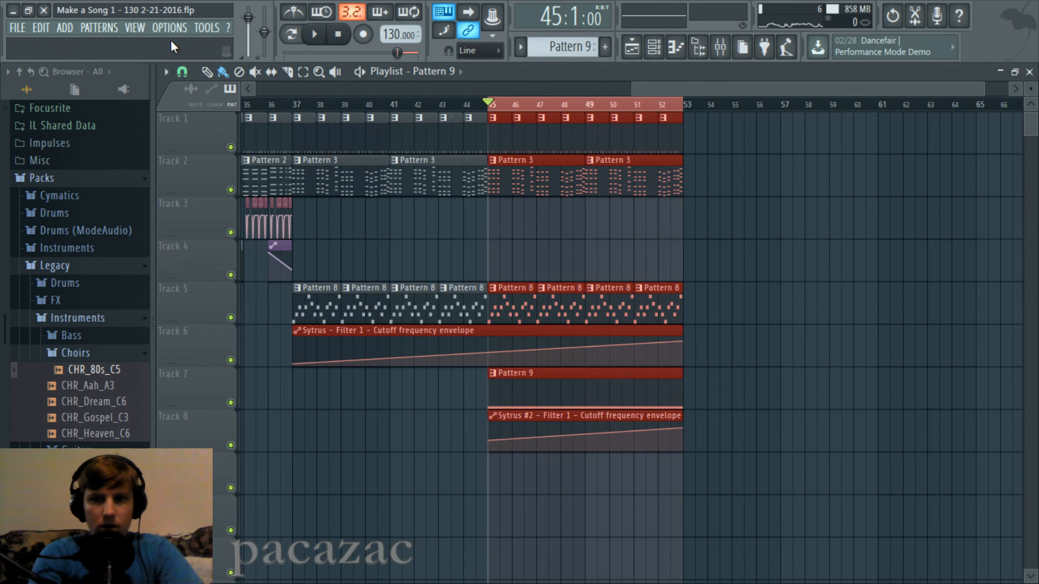
pyautogui.moveTo(635, 86); pyautogui.dragTo(605, 88)
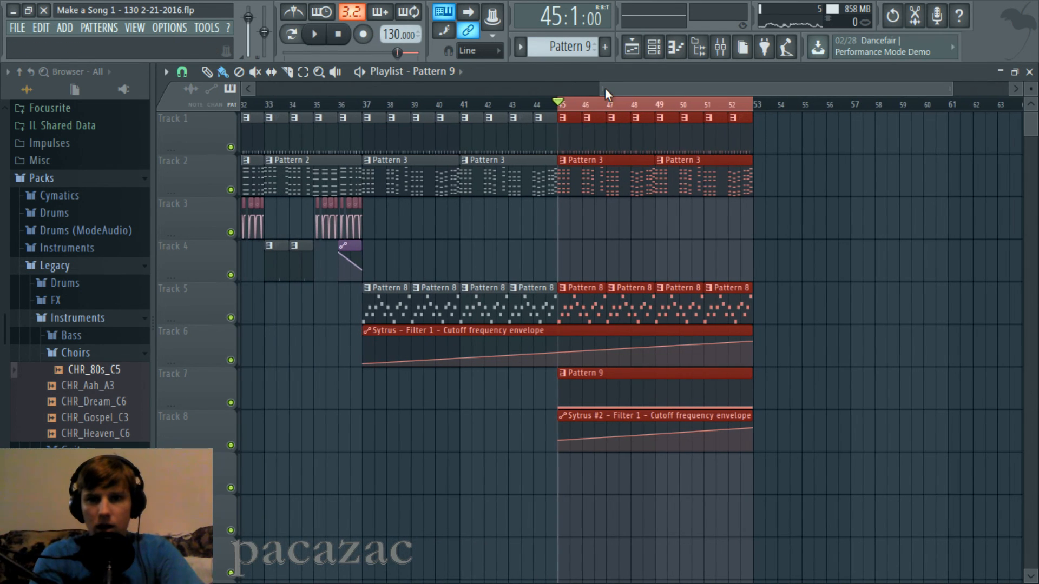
# Step: Check the Edison recorder on the mixer's master track, close it, and return to the playlist
pyautogui.click(721, 47)
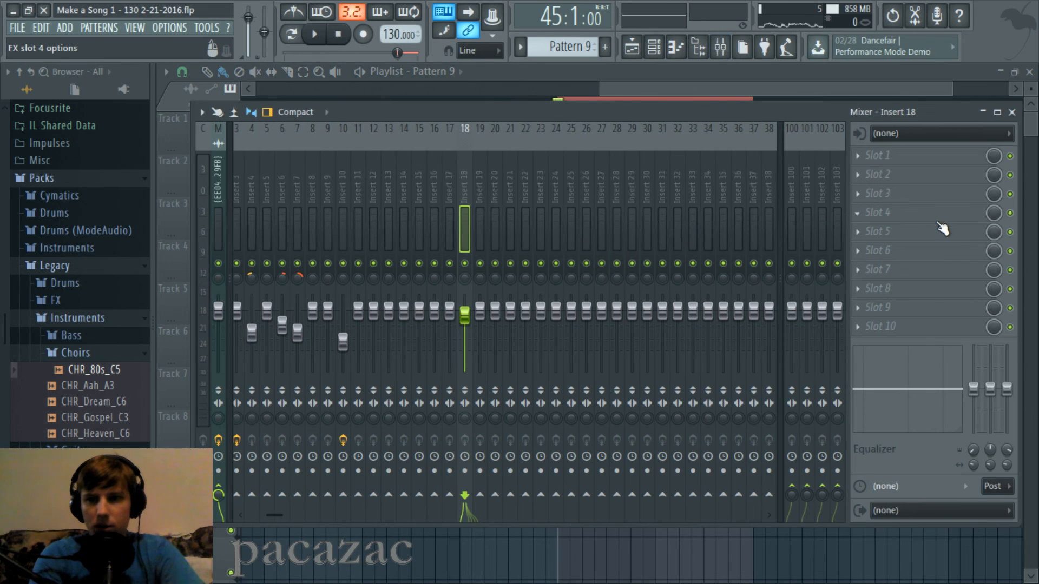
pyautogui.click(217, 178)
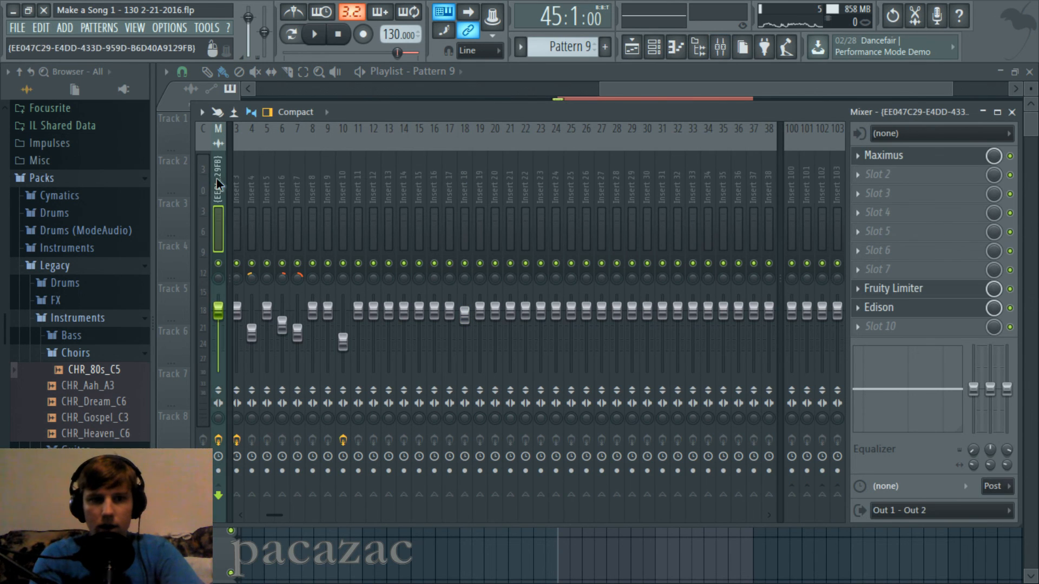
pyautogui.click(937, 313)
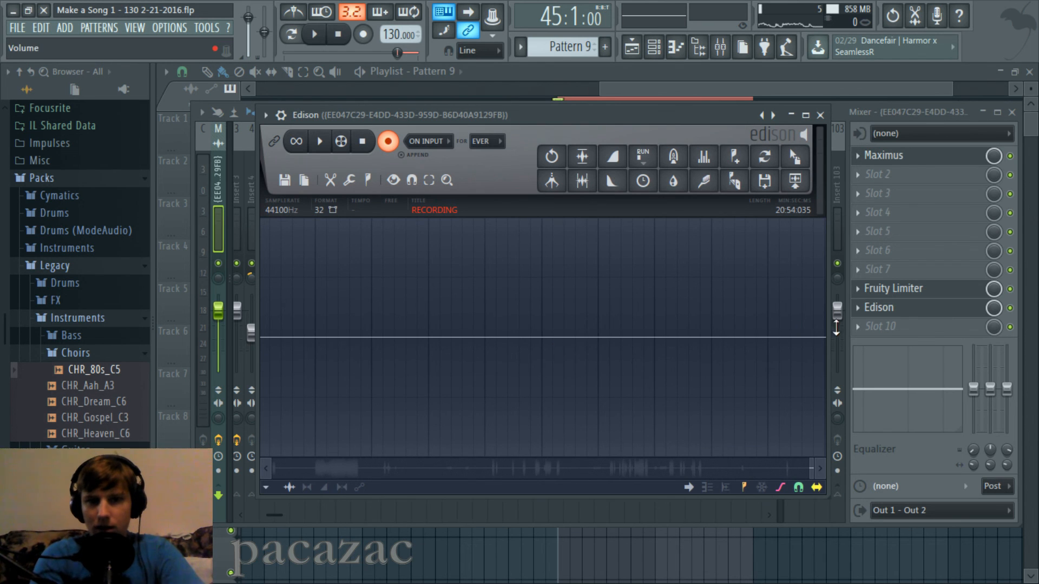
pyautogui.click(952, 317)
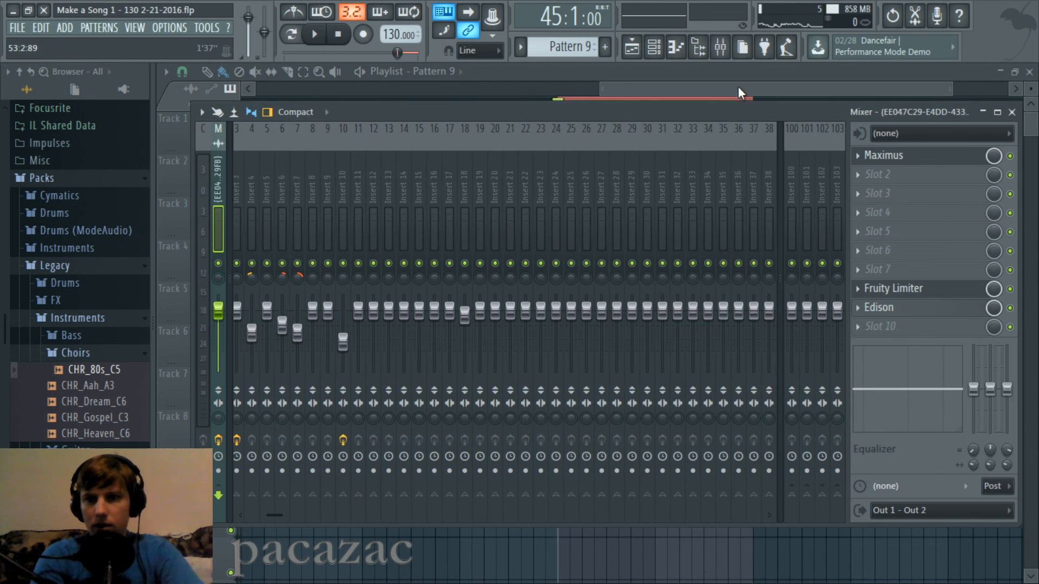
pyautogui.moveTo(738, 86); pyautogui.dragTo(731, 86)
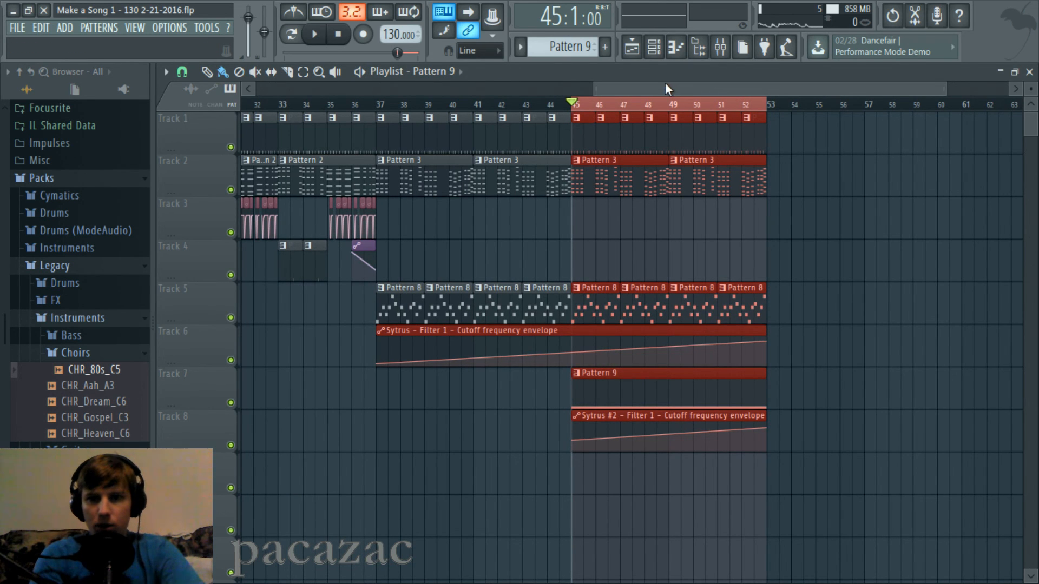
pyautogui.moveTo(664, 83); pyautogui.dragTo(637, 85)
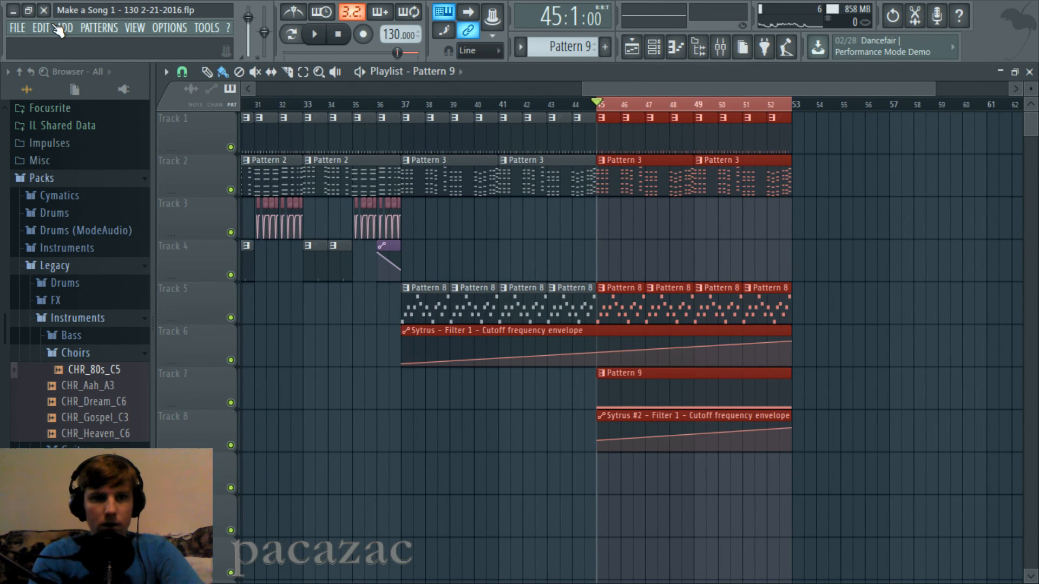
# Step: Open Sytrus #2 and, in its matrix, send operator 2 to the output with frequency modulation from operator 3
pyautogui.click(664, 44)
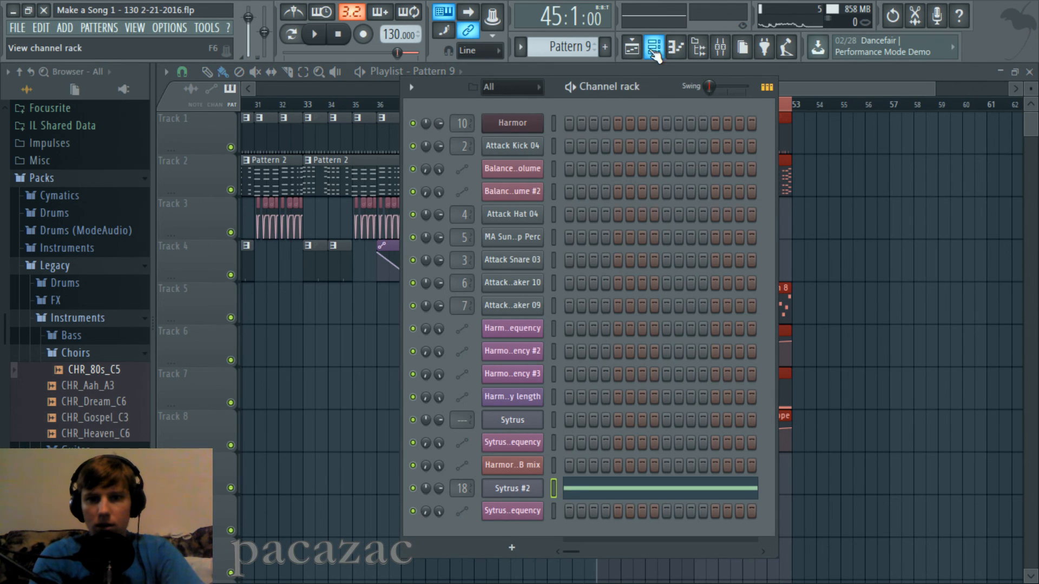
pyautogui.click(522, 491)
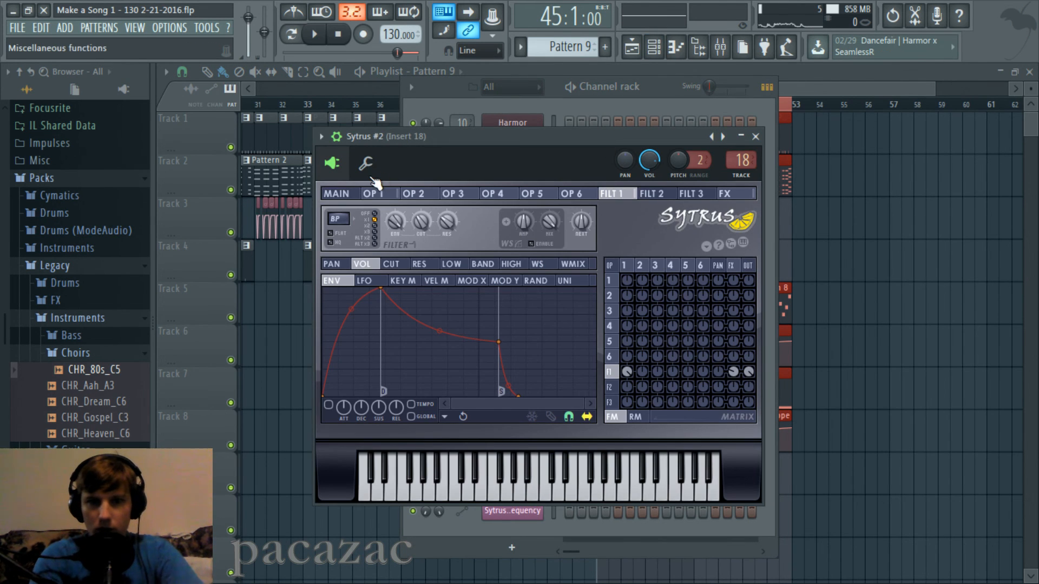
pyautogui.click(383, 194)
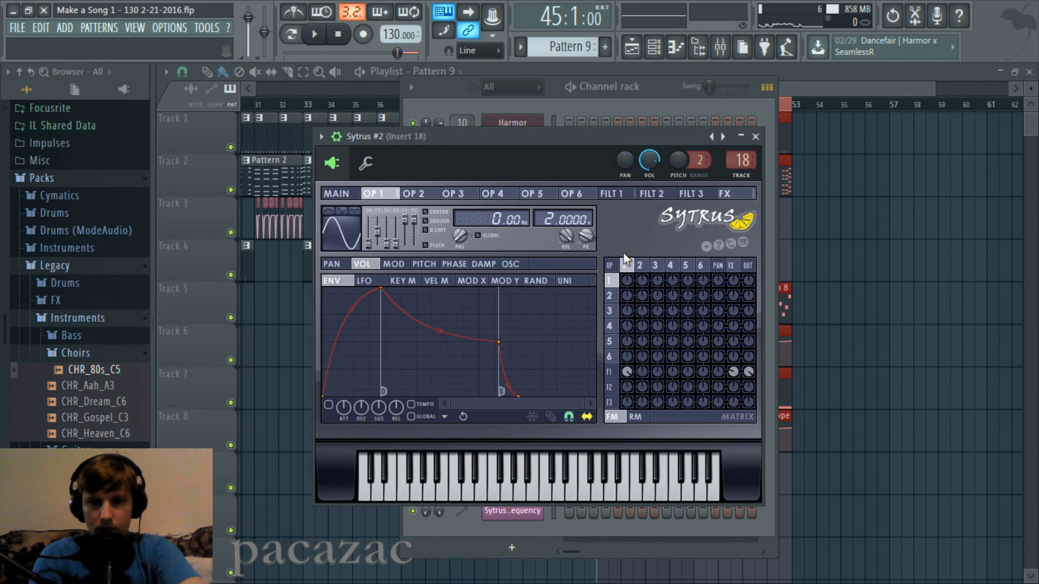
pyautogui.click(414, 193)
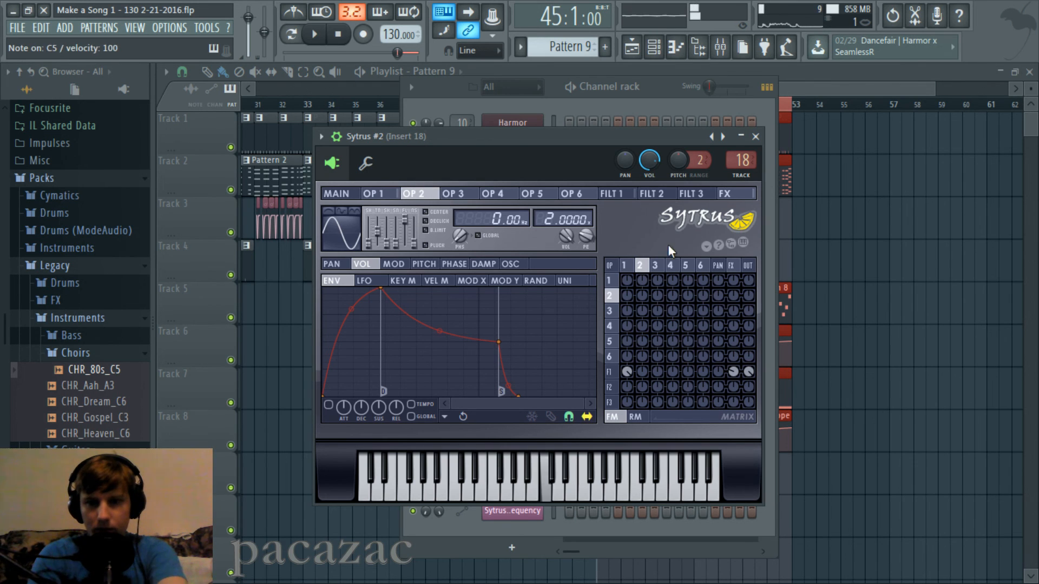
pyautogui.moveTo(759, 304)
pyautogui.mouseDown()
pyautogui.moveTo(759, 287)
pyautogui.moveTo(756, 302)
pyautogui.mouseUp()
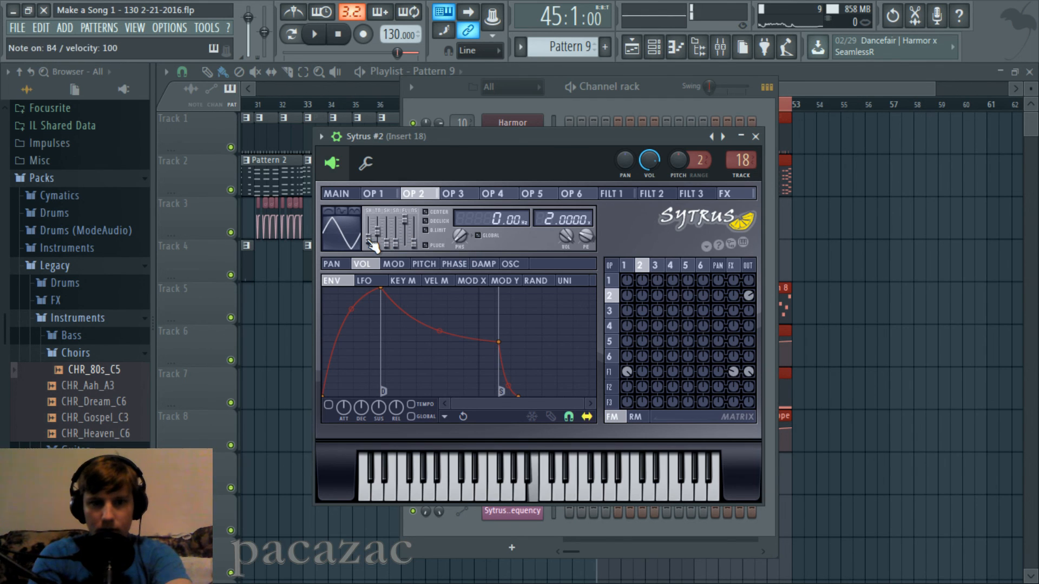
pyautogui.moveTo(658, 301); pyautogui.dragTo(659, 288)
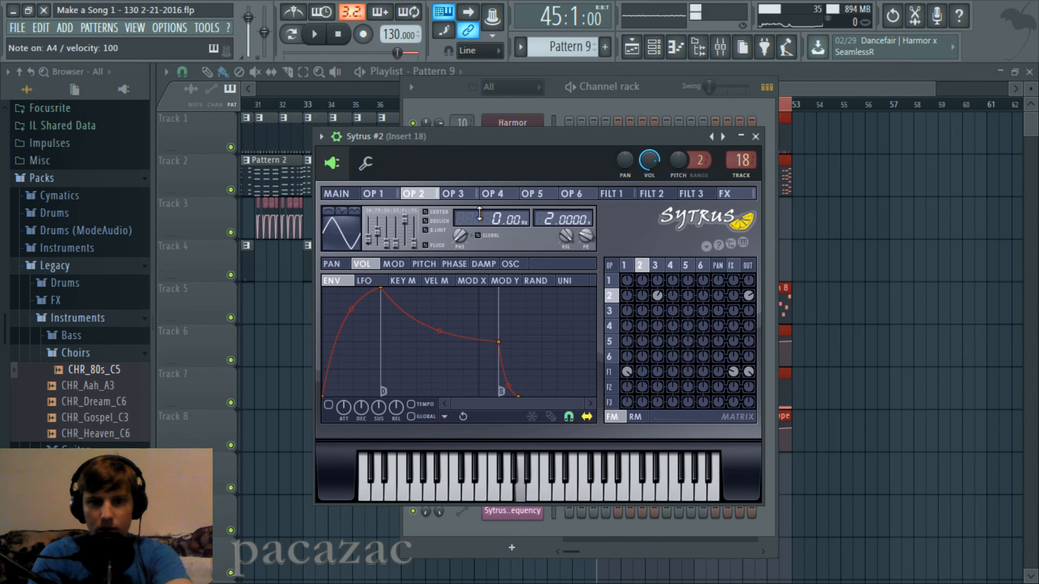
# Step: Set operator 3's frequency ratio to 0.0200 in Sytrus #2
pyautogui.click(469, 198)
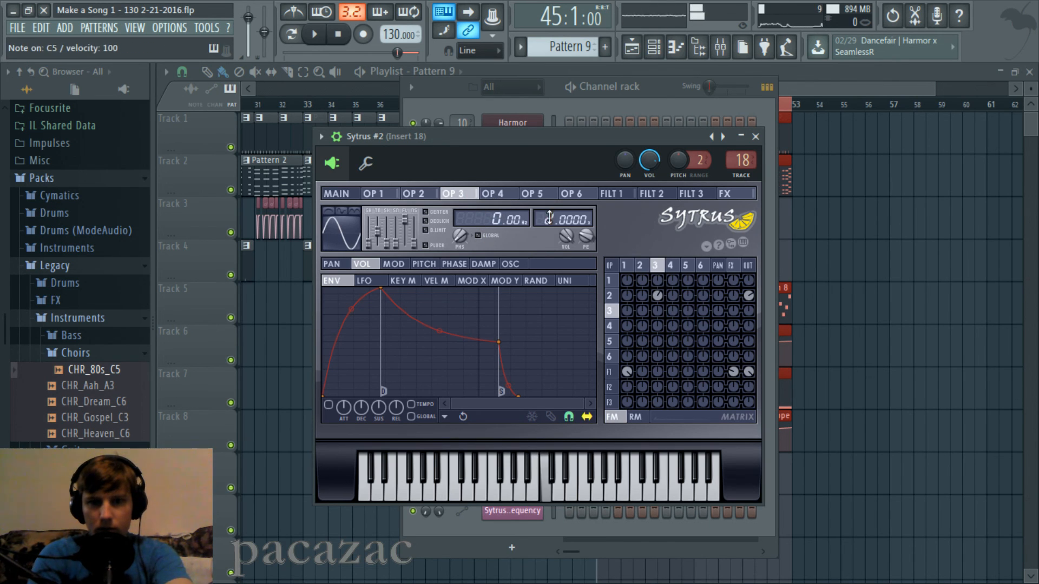
pyautogui.moveTo(565, 216); pyautogui.dragTo(564, 219)
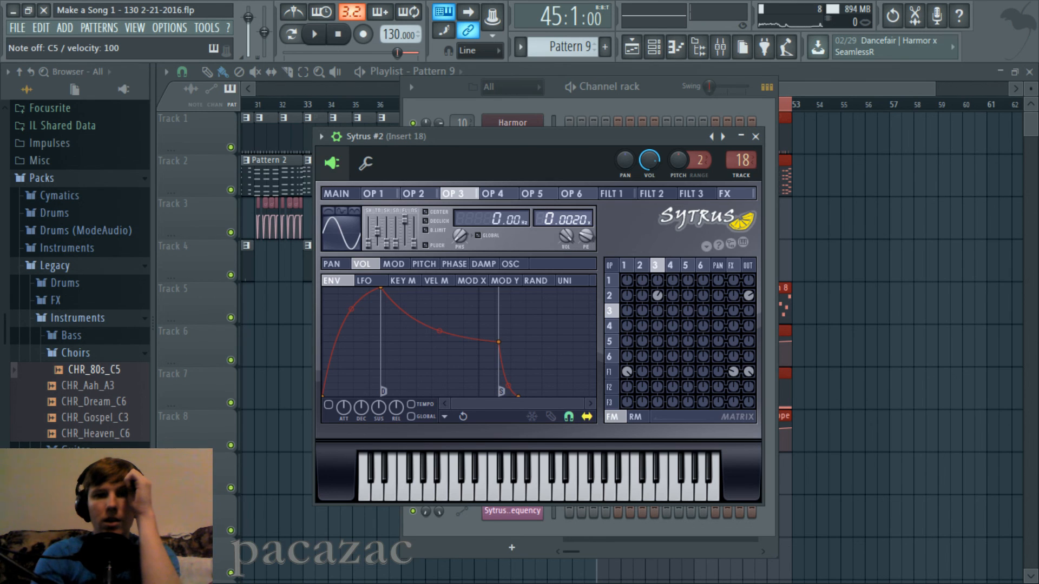
pyautogui.moveTo(574, 216); pyautogui.dragTo(581, 212)
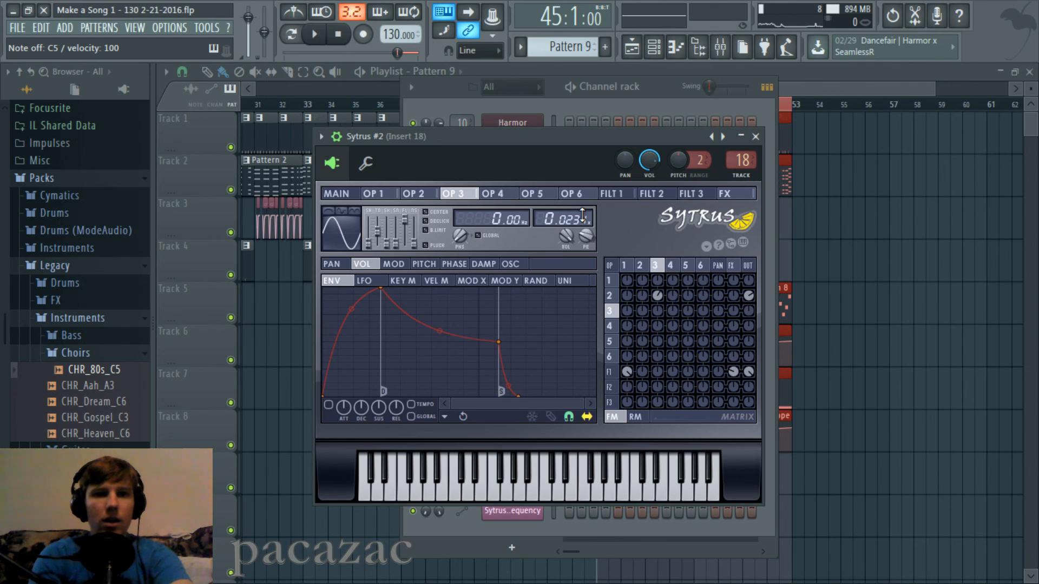
pyautogui.moveTo(583, 214); pyautogui.dragTo(582, 218)
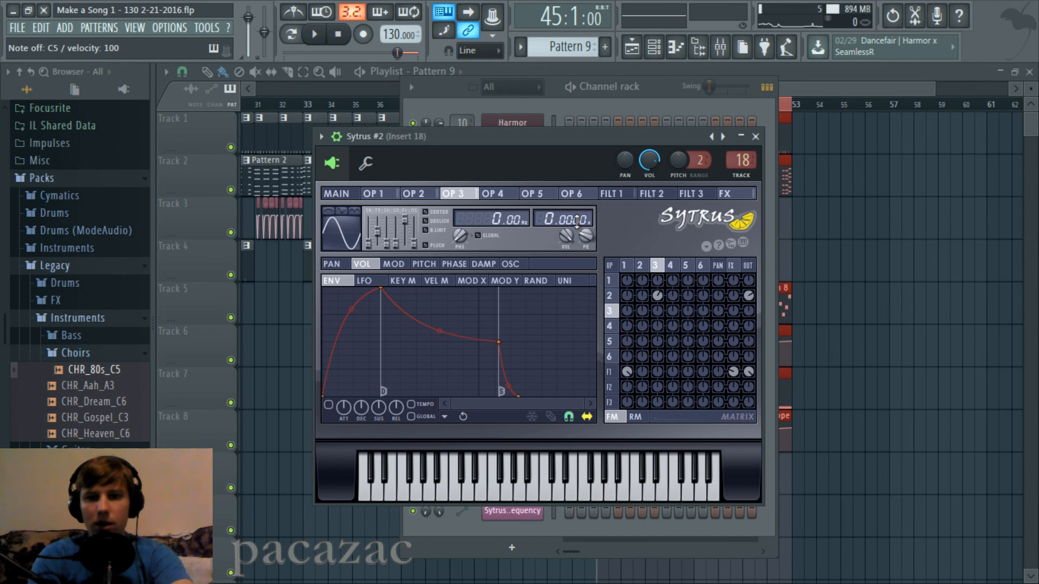
pyautogui.moveTo(577, 221); pyautogui.dragTo(577, 219)
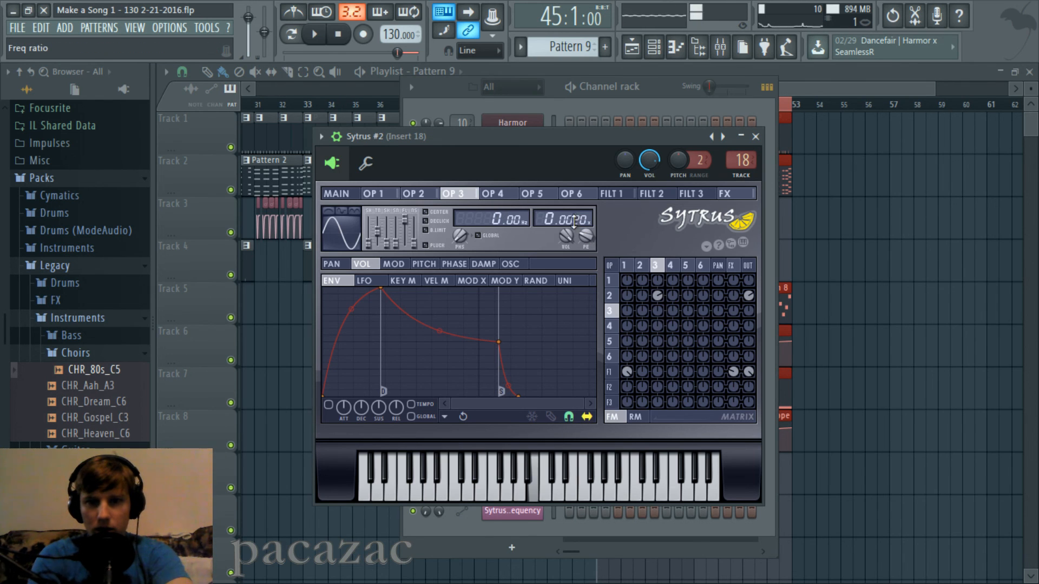
pyautogui.scroll(-1, 575, 219)
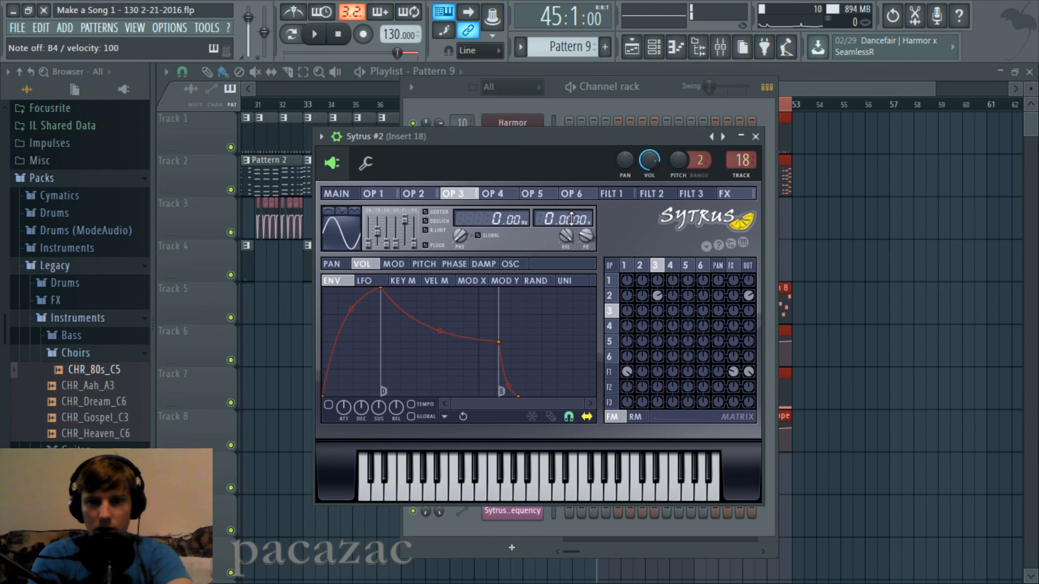
pyautogui.scroll(2, 569, 219)
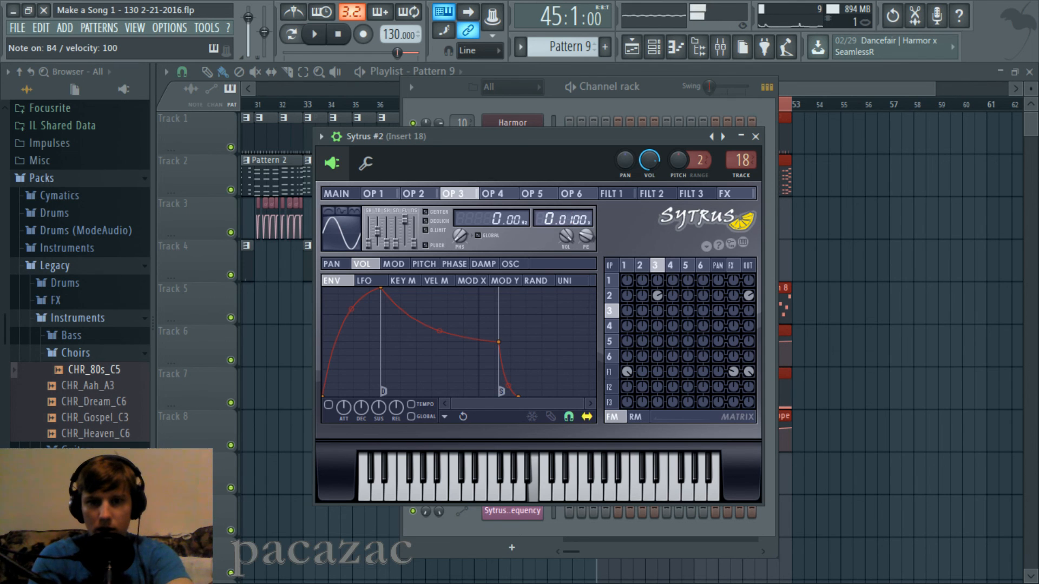
pyautogui.scroll(-1, 569, 218)
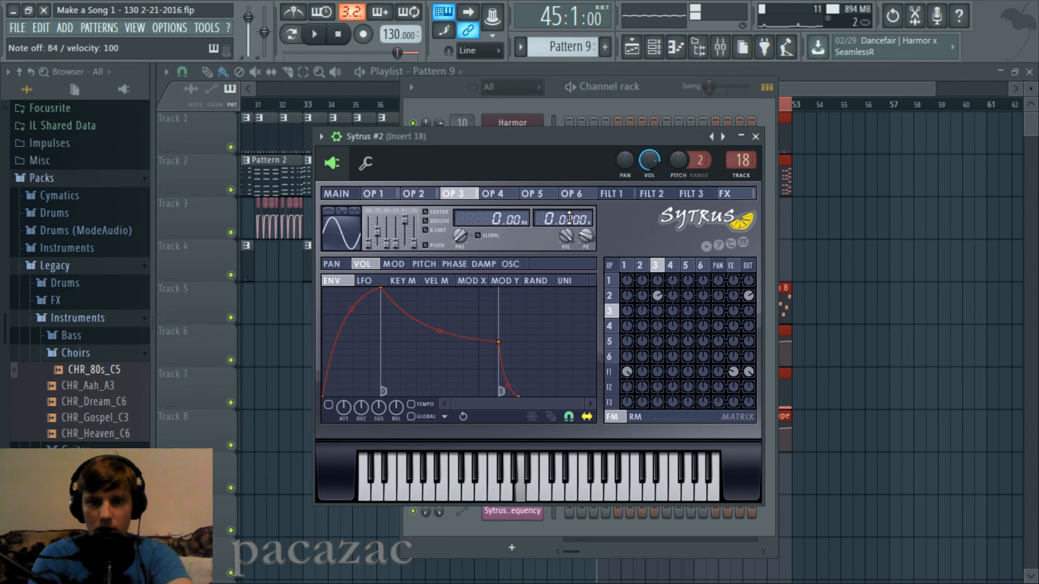
pyautogui.scroll(1, 569, 218)
# Step: Shape operator 3's pitch Mod X curve to rise from below centre to slightly above it, and raise the main Modulation X knob
pyautogui.click(424, 264)
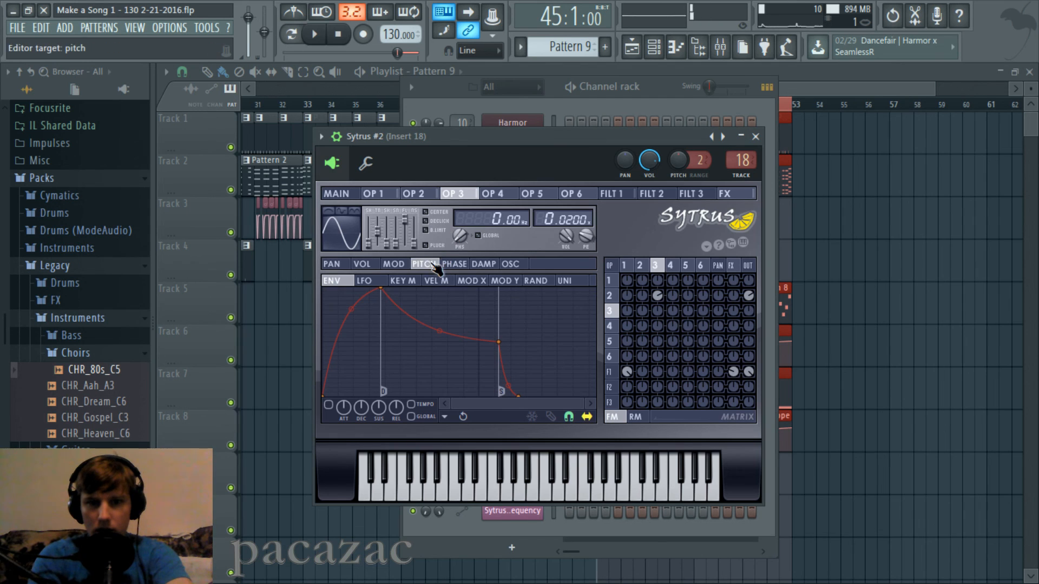
pyautogui.click(488, 287)
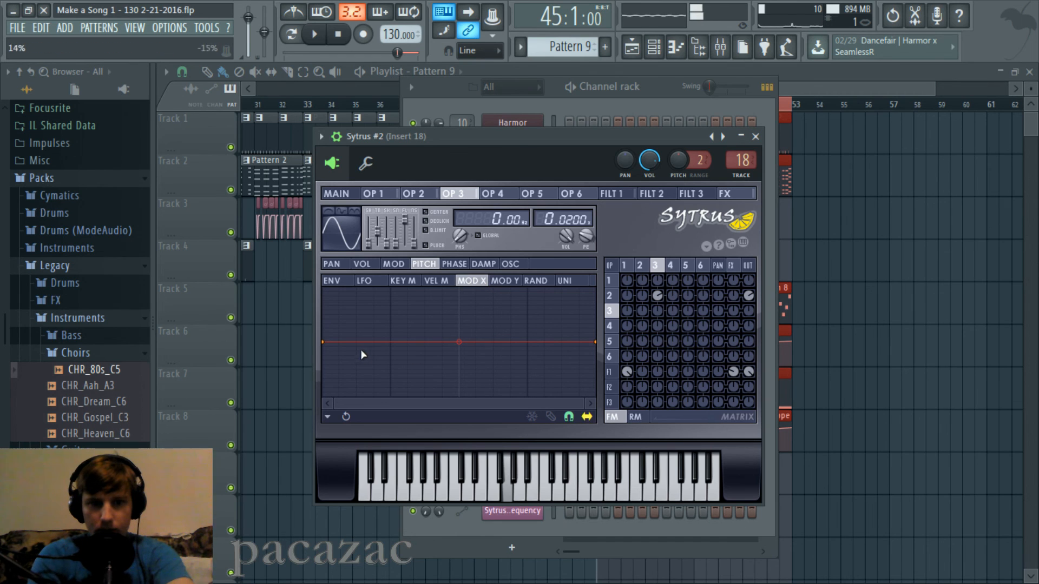
pyautogui.moveTo(325, 343); pyautogui.dragTo(324, 365)
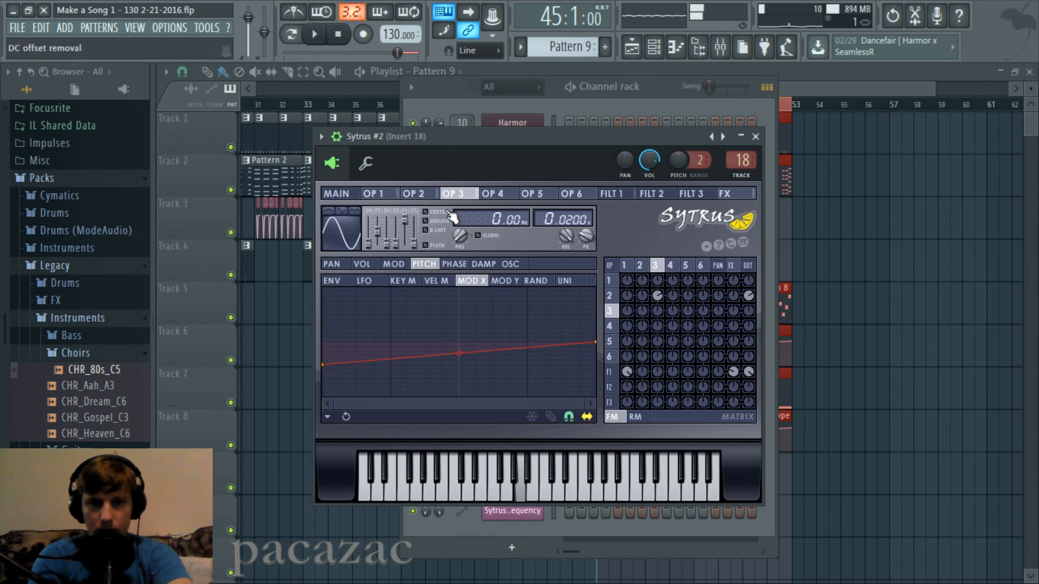
pyautogui.click(353, 194)
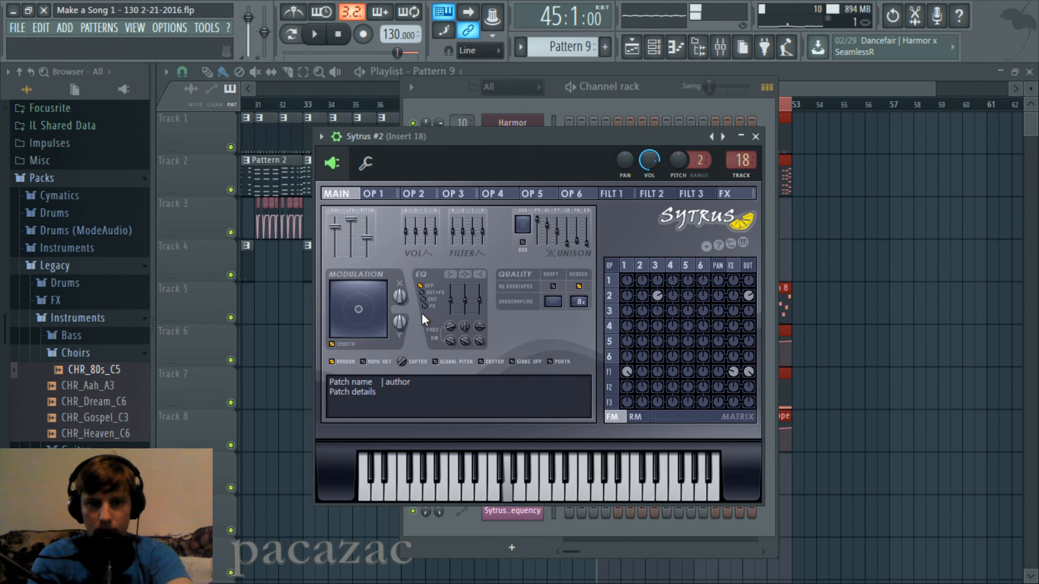
pyautogui.moveTo(404, 297); pyautogui.dragTo(404, 279)
pyautogui.click(453, 194)
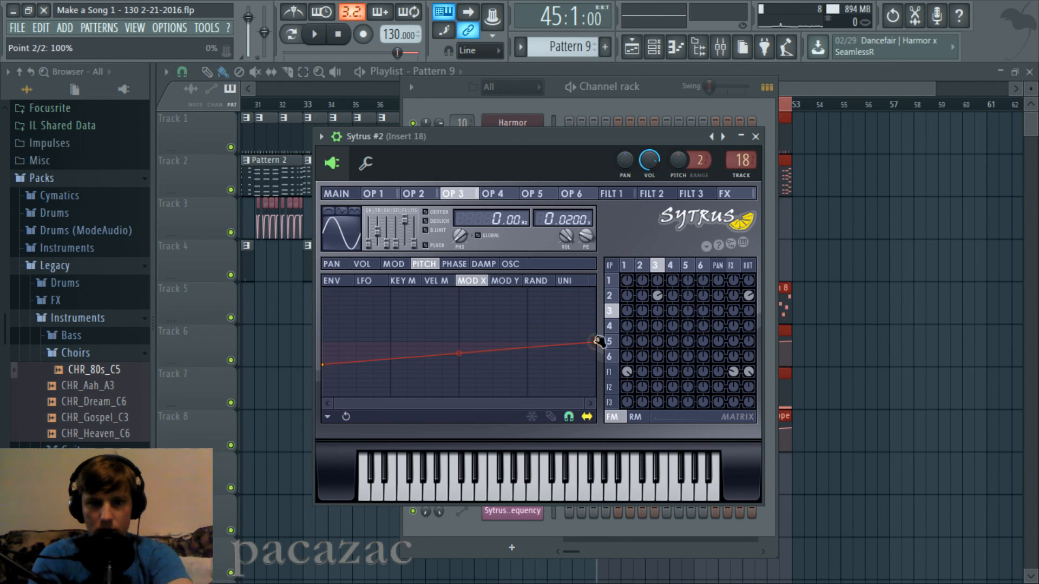
pyautogui.moveTo(598, 340); pyautogui.dragTo(599, 332)
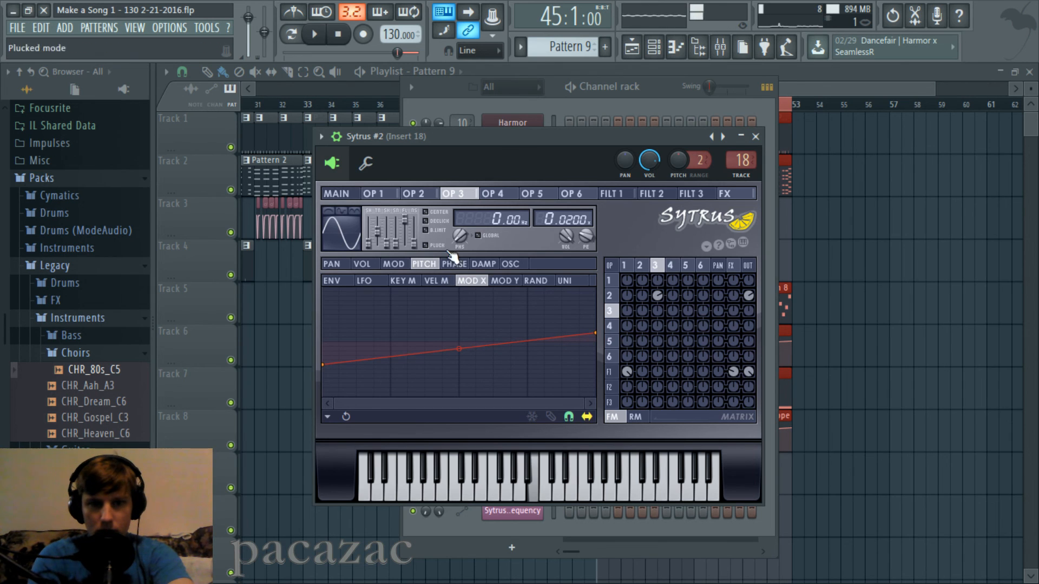
# Step: Set operator 2's frequency ratio to 4.0000 in Sytrus #2
pyautogui.click(421, 198)
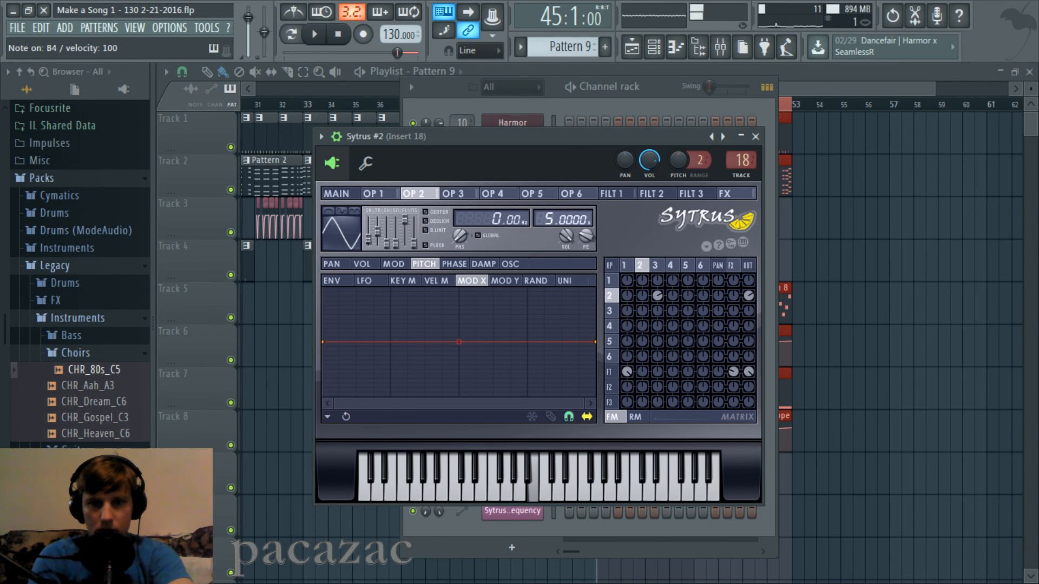
pyautogui.moveTo(539, 223); pyautogui.dragTo(539, 217)
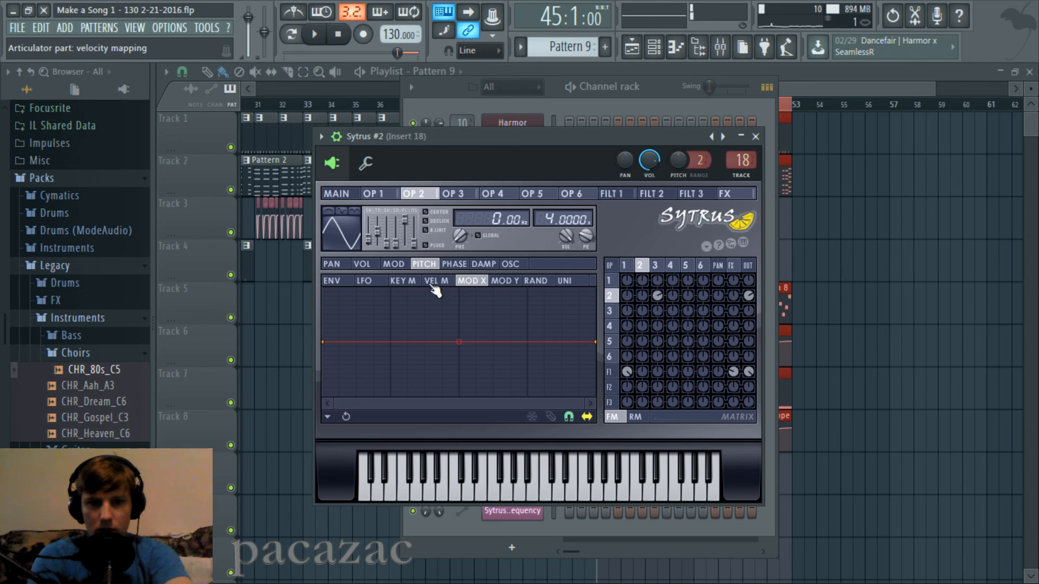
# Step: Try an upward-sloping pitch Mod X curve on operator 2 and adjust the main Modulation X knob to test it
pyautogui.moveTo(324, 343); pyautogui.dragTo(321, 359)
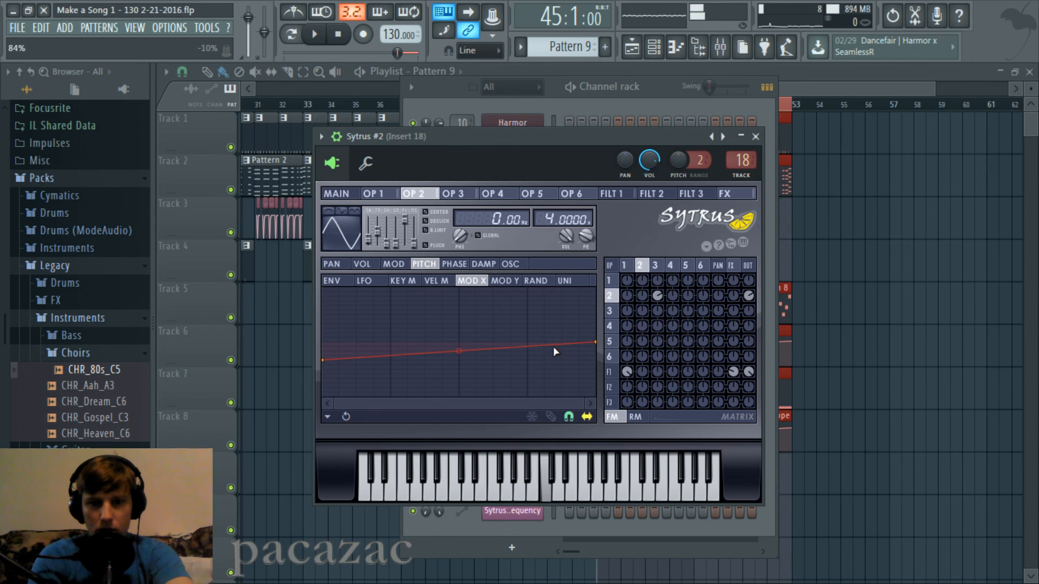
pyautogui.moveTo(598, 342); pyautogui.dragTo(599, 320)
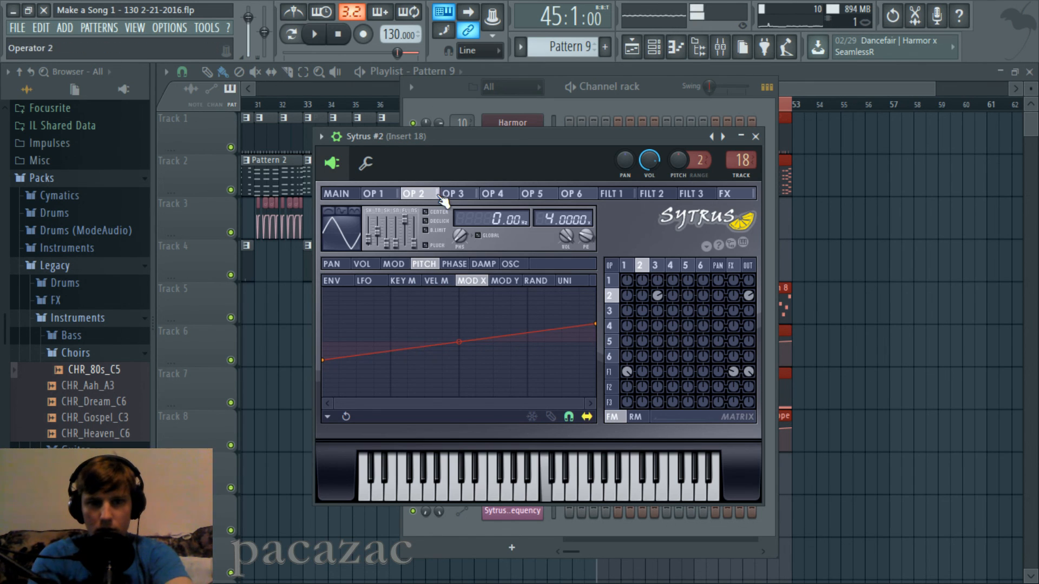
pyautogui.click(338, 193)
pyautogui.moveTo(400, 296); pyautogui.dragTo(399, 290)
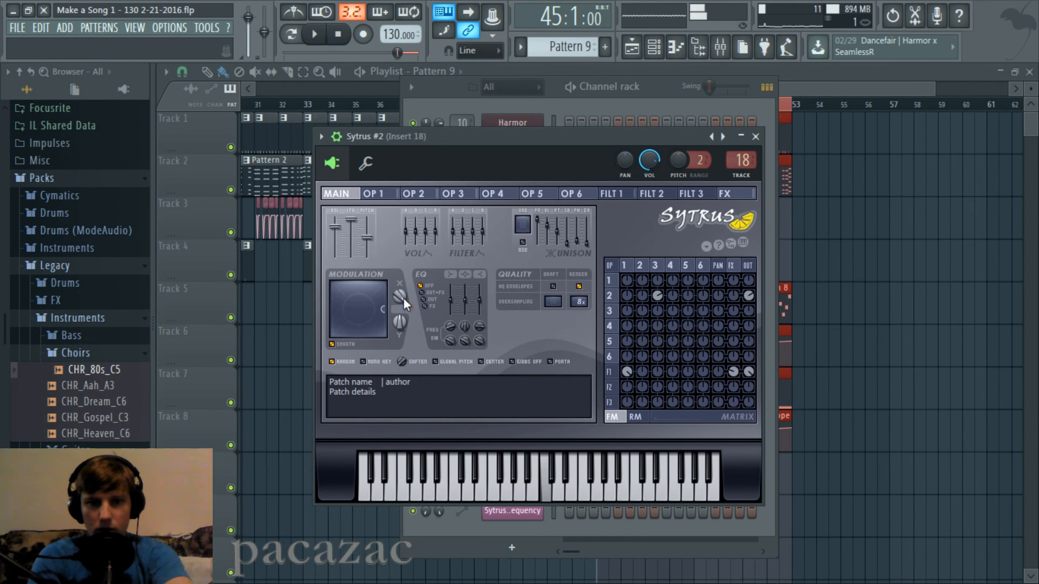
# Step: Flatten operator 2's pitch Mod X curve back to the centre line at both ends
pyautogui.click(374, 194)
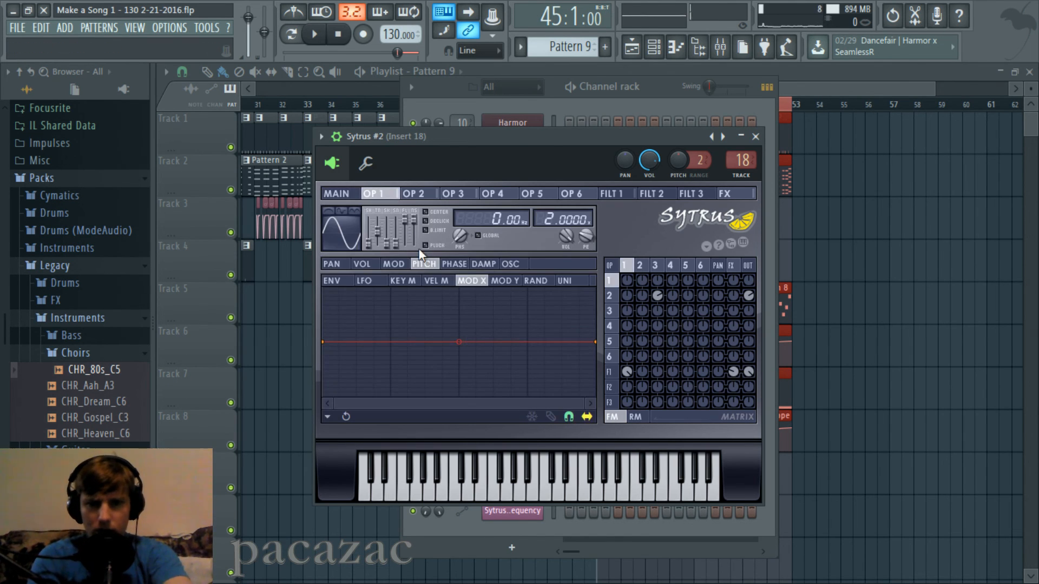
pyautogui.click(413, 194)
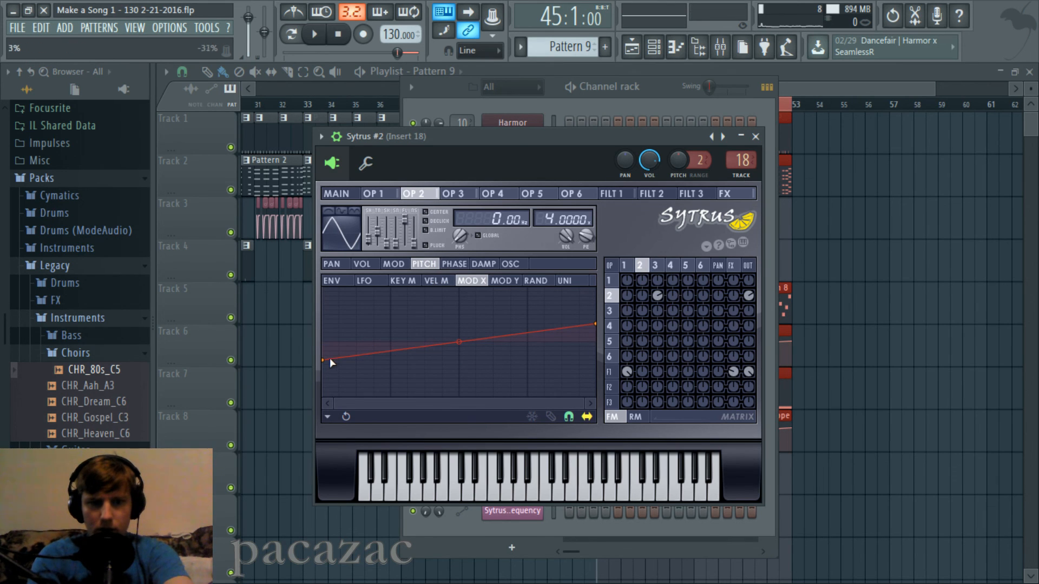
pyautogui.moveTo(330, 360); pyautogui.dragTo(327, 342)
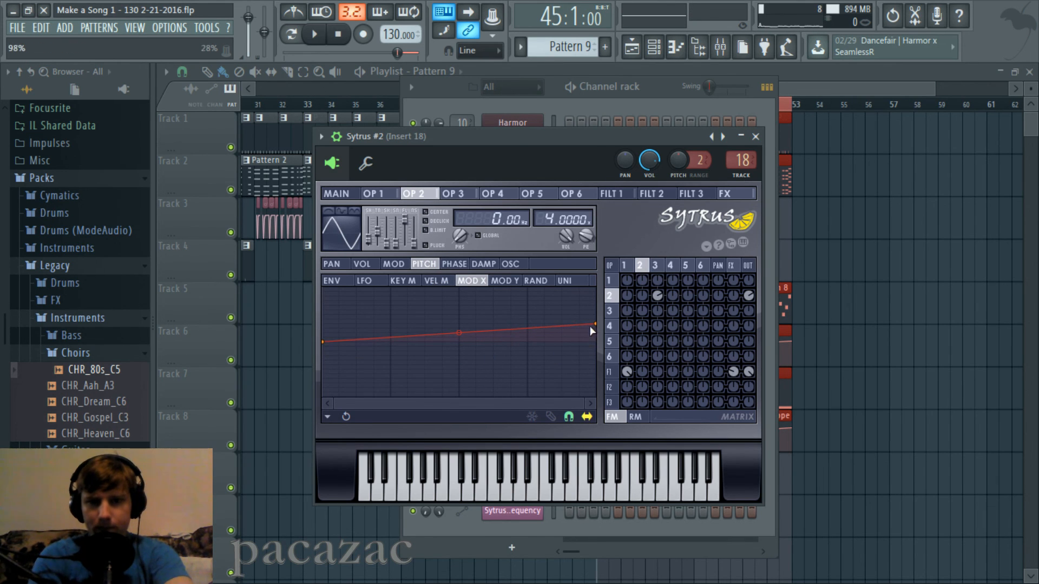
pyautogui.moveTo(598, 325); pyautogui.dragTo(596, 342)
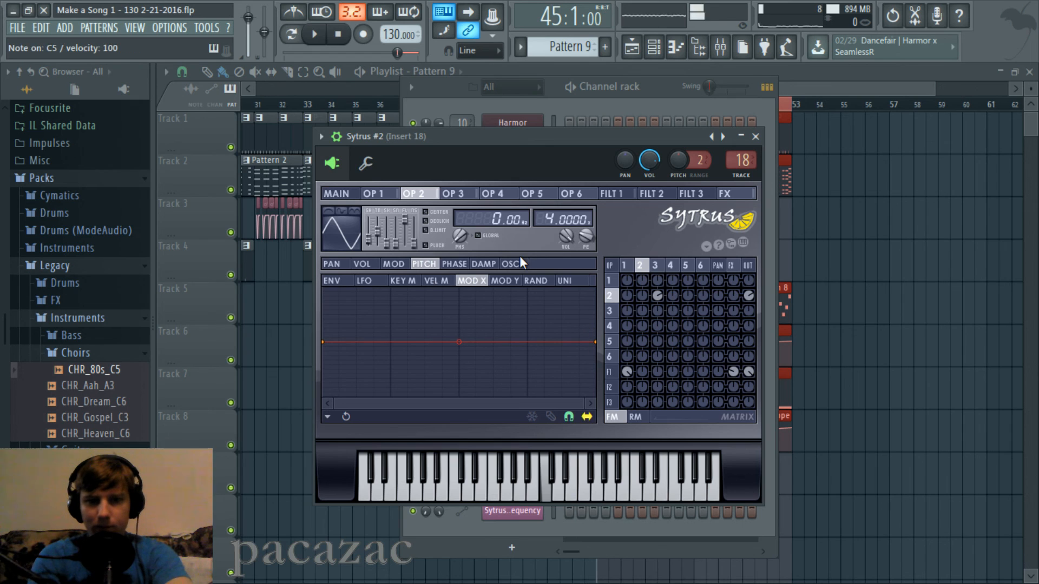
# Step: Set operator 2's frequency ratio to 2.0000 with a skewed sine waveform, and set operator 3's frequency ratio to 0.0400
pyautogui.moveTo(548, 221); pyautogui.dragTo(548, 233)
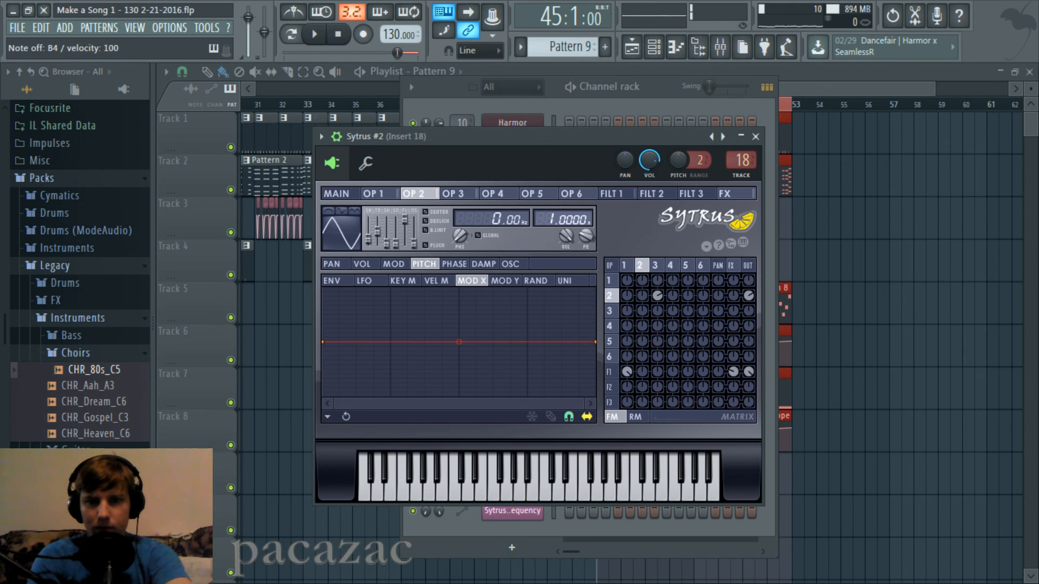
pyautogui.moveTo(396, 236)
pyautogui.mouseDown()
pyautogui.moveTo(398, 250)
pyautogui.moveTo(396, 236)
pyautogui.mouseUp()
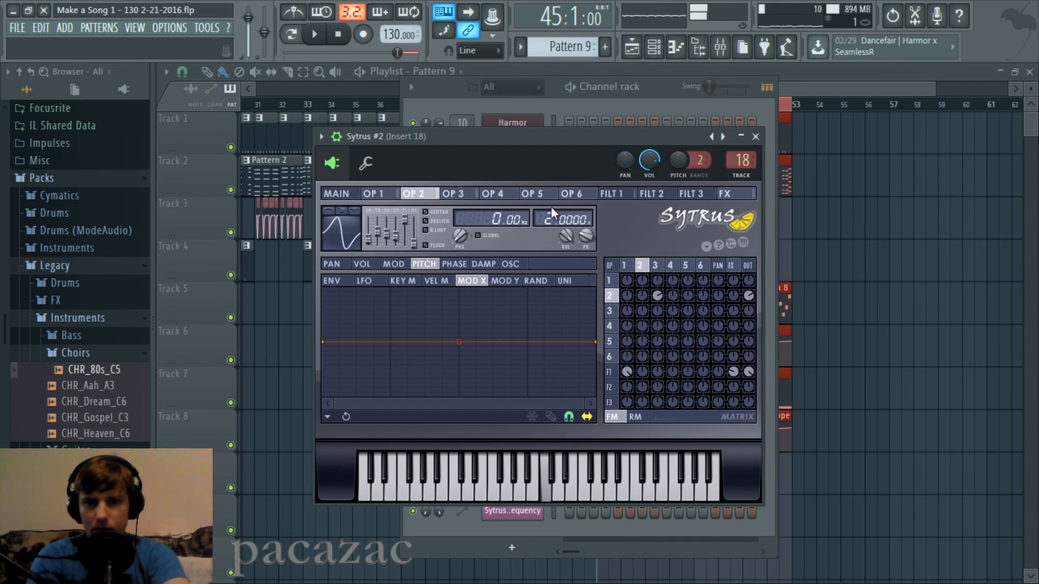
pyautogui.click(453, 193)
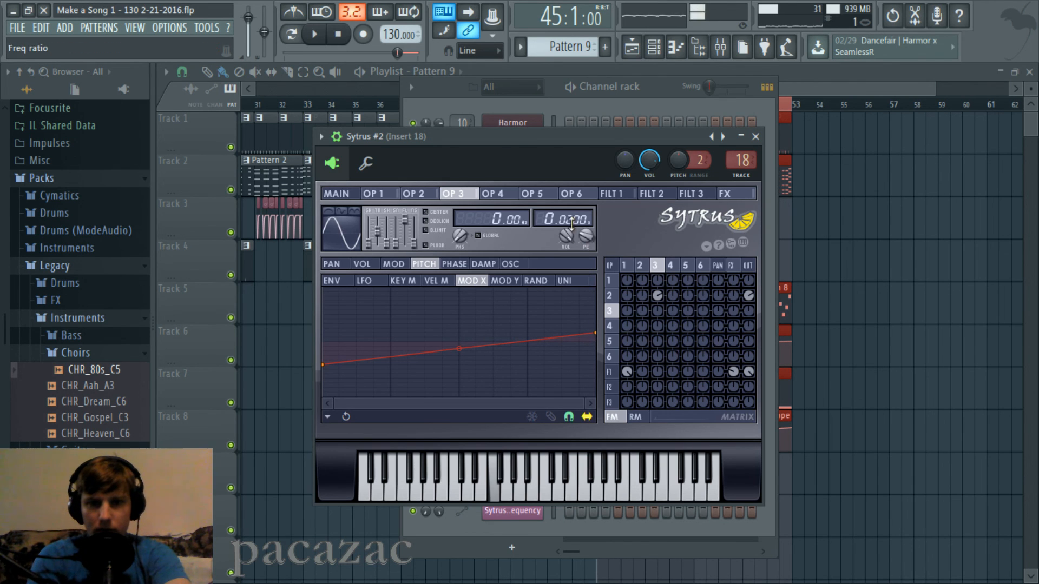
pyautogui.scroll(-1, 572, 222)
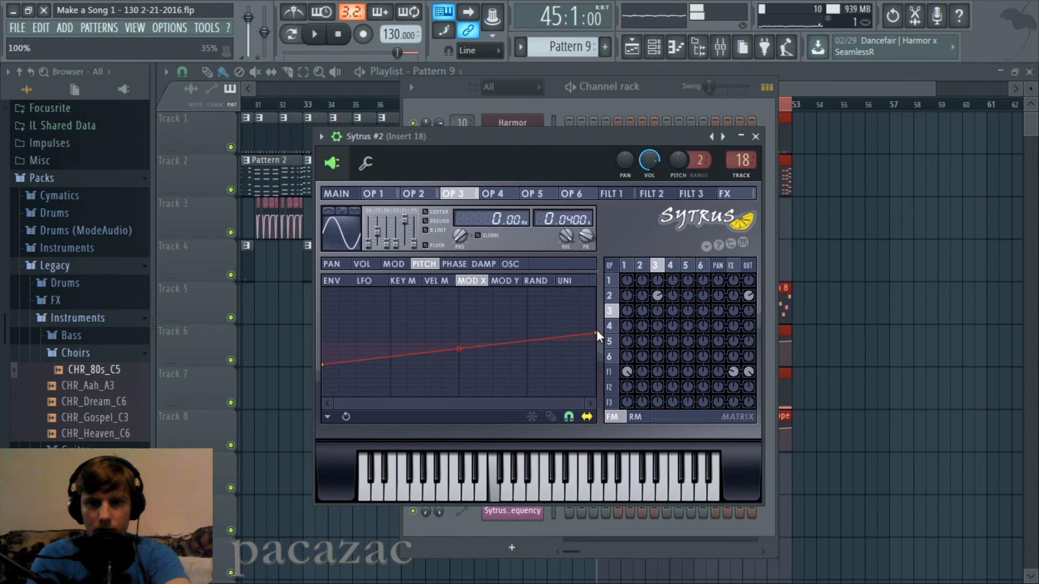
# Step: Stretch operator 3's pitch Mod X curve from -100% at its start to maximum at its end, and adjust the main Modulation X knob
pyautogui.moveTo(595, 332); pyautogui.dragTo(596, 285)
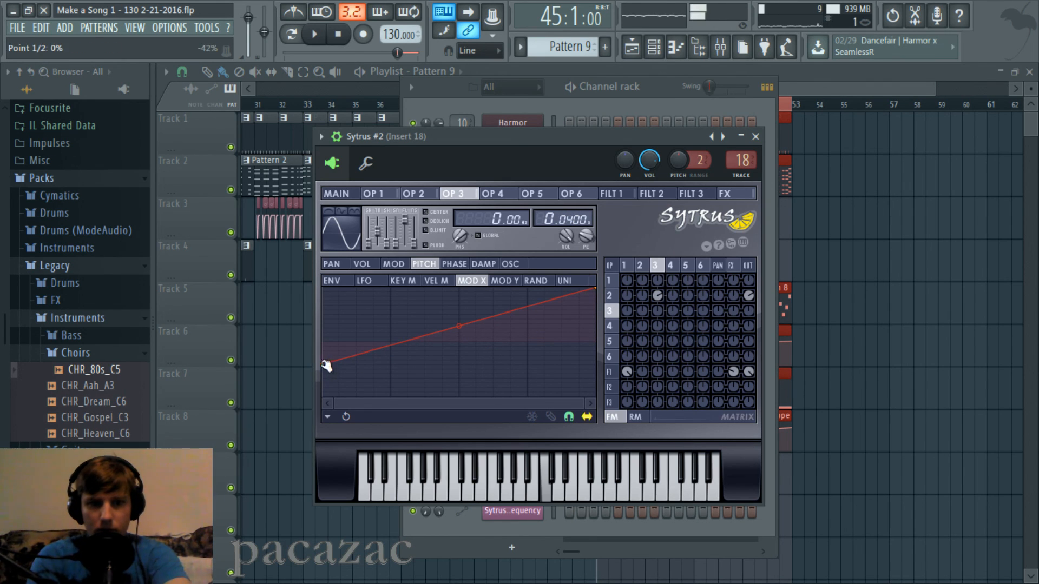
pyautogui.moveTo(324, 365); pyautogui.dragTo(323, 395)
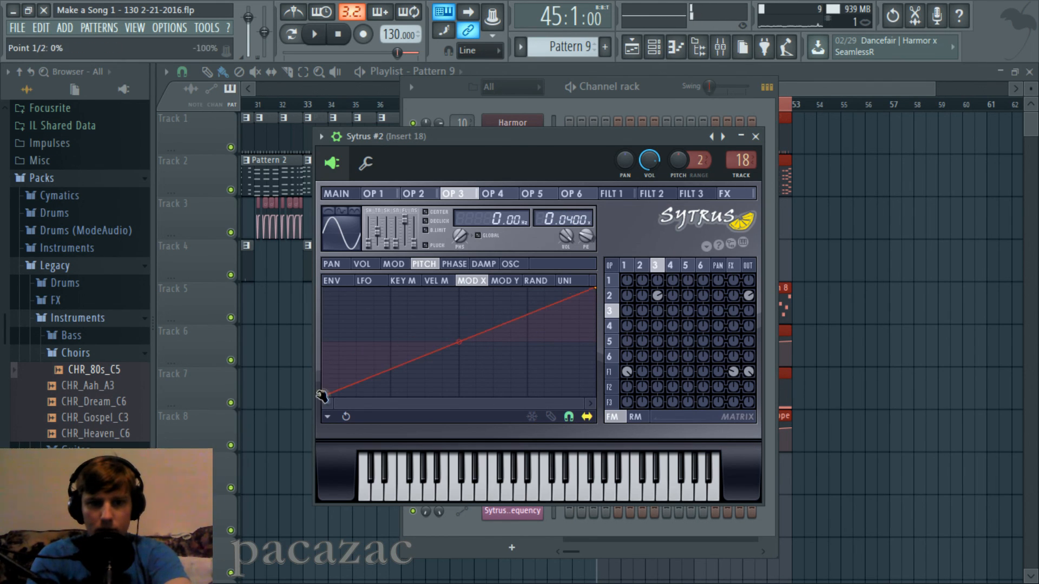
pyautogui.click(336, 193)
pyautogui.moveTo(397, 308)
pyautogui.mouseDown()
pyautogui.moveTo(397, 253)
pyautogui.moveTo(398, 304)
pyautogui.mouseUp()
pyautogui.click(426, 193)
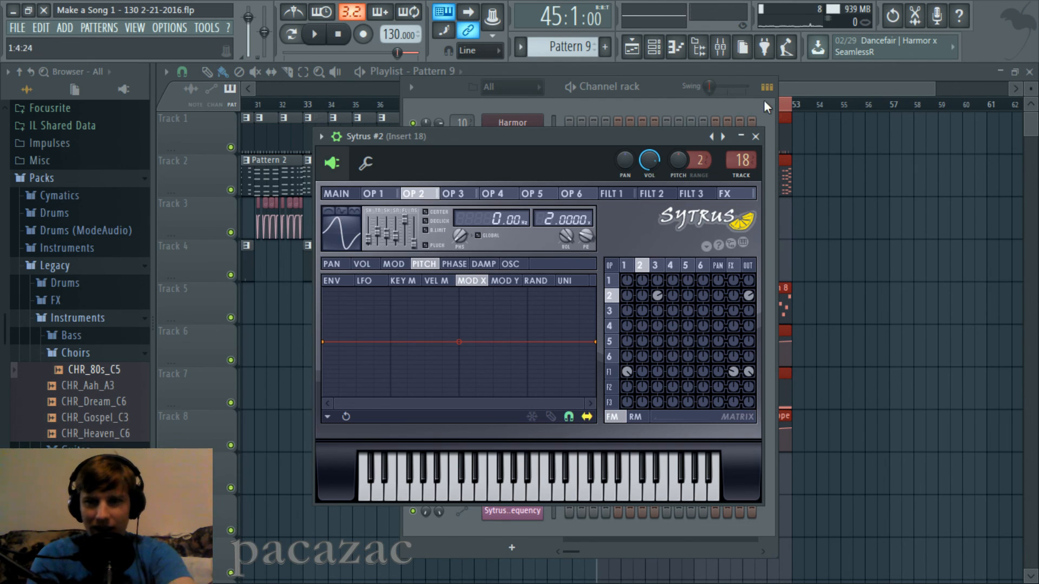
# Step: Open Pattern 9 in the piano roll and move its long Sytrus #2 note down an octave to C5
pyautogui.click(795, 89)
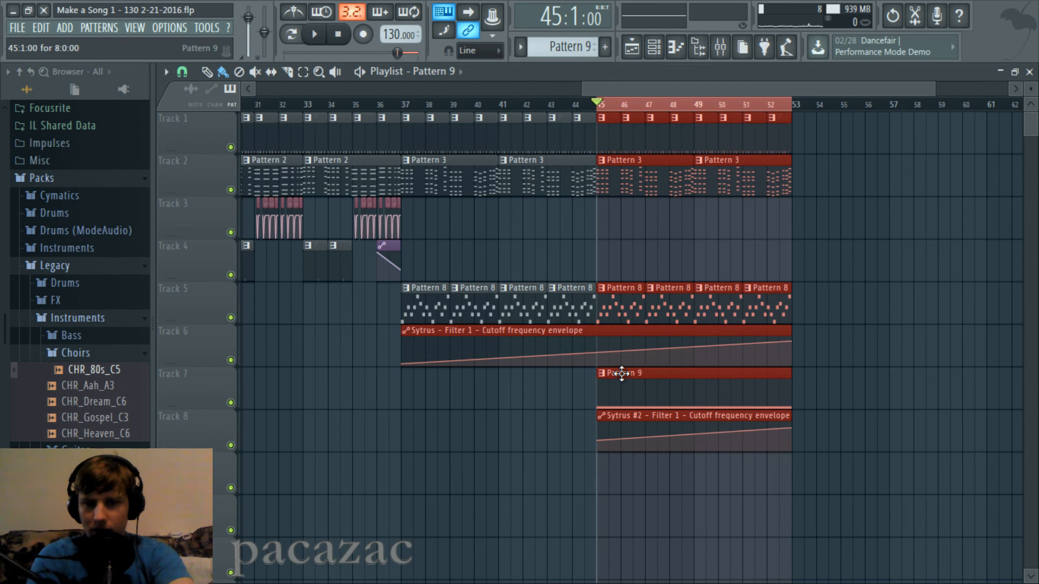
pyautogui.doubleClick(621, 373)
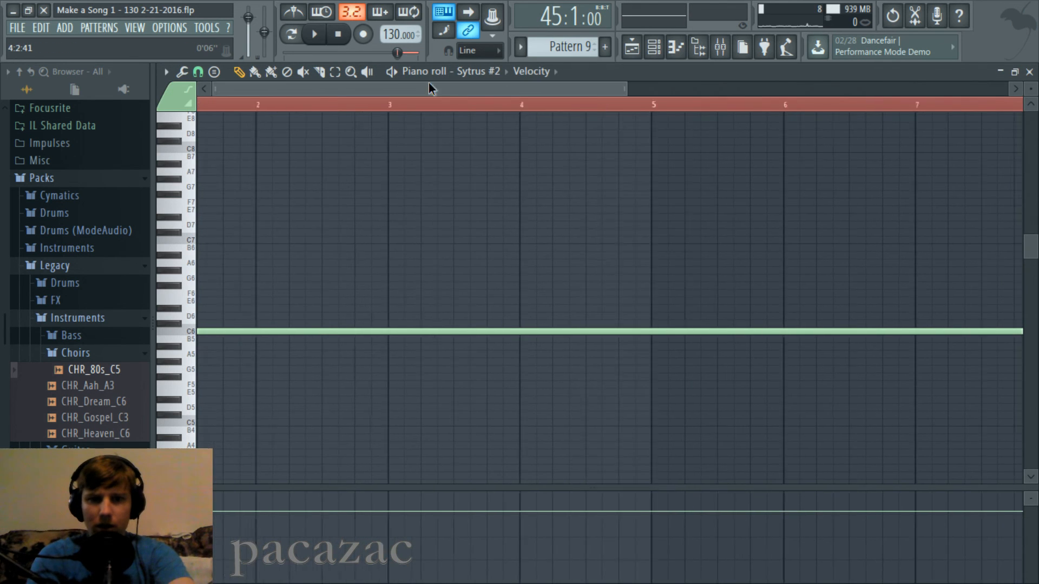
pyautogui.scroll(-2, 635, 92)
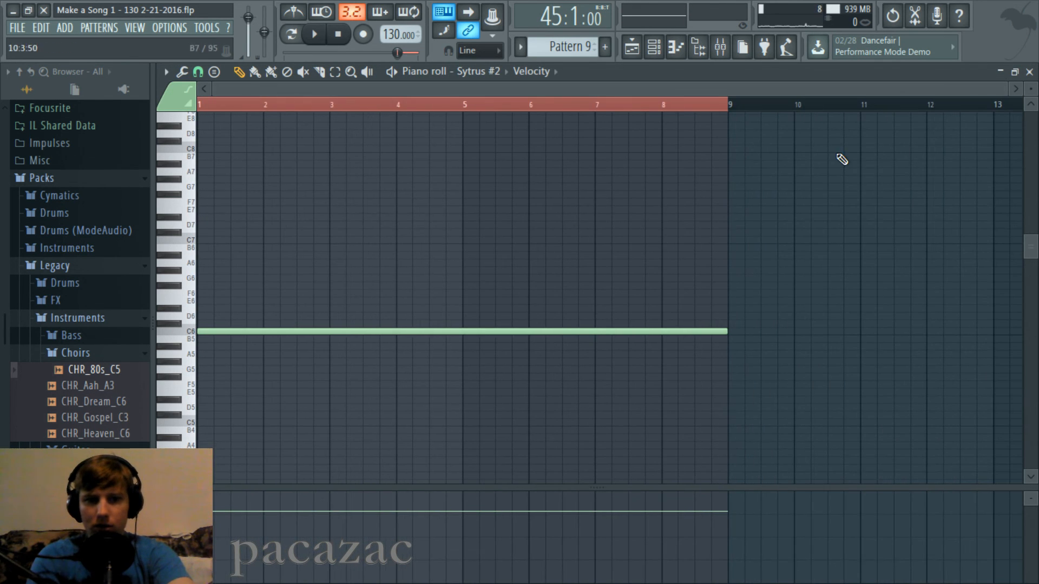
pyautogui.click(193, 332)
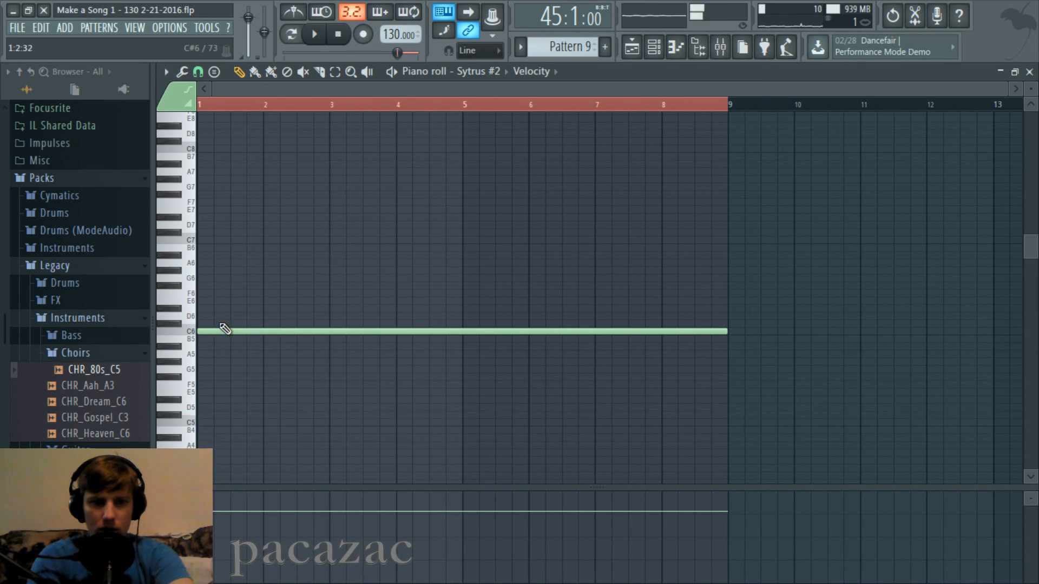
pyautogui.moveTo(211, 333); pyautogui.dragTo(184, 423)
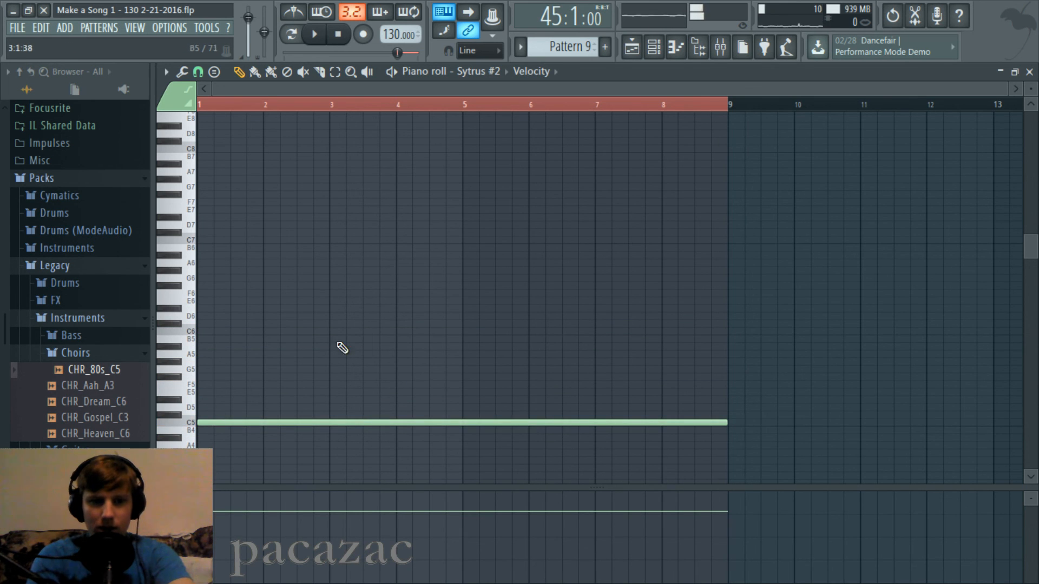
# Step: Add an eight-bar slide note starting at 1:1:00 above the C5 note and raise it to C7
pyautogui.scroll(-1, 405, 331)
pyautogui.scroll(-5, 404, 330)
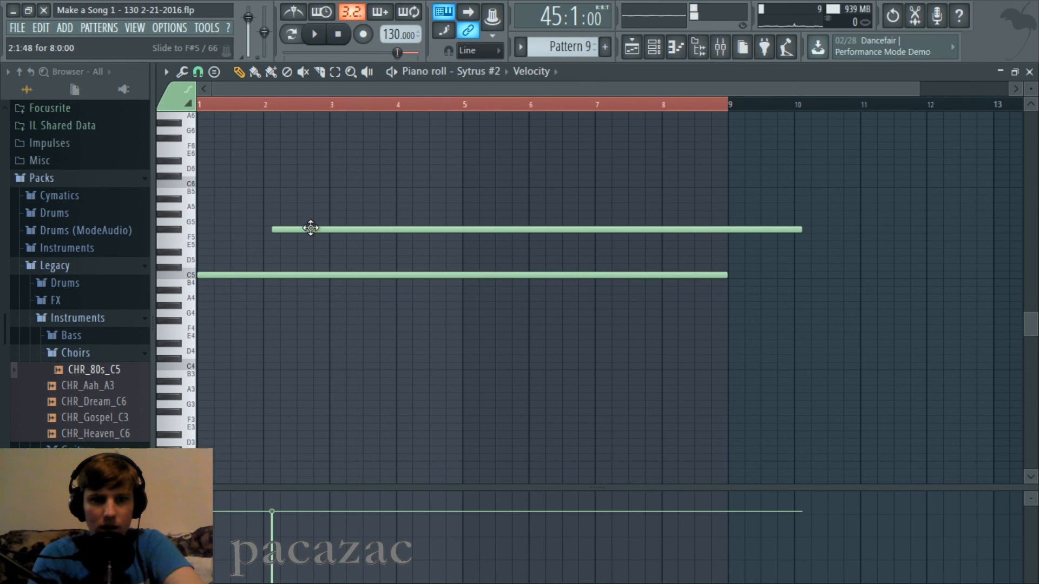
pyautogui.rightClick(310, 228)
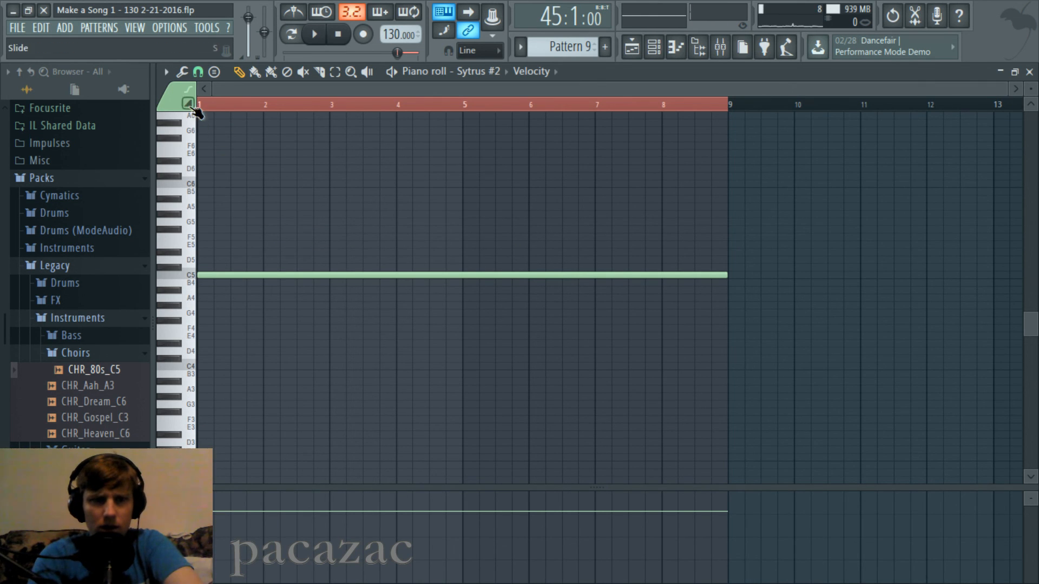
pyautogui.doubleClick(321, 229)
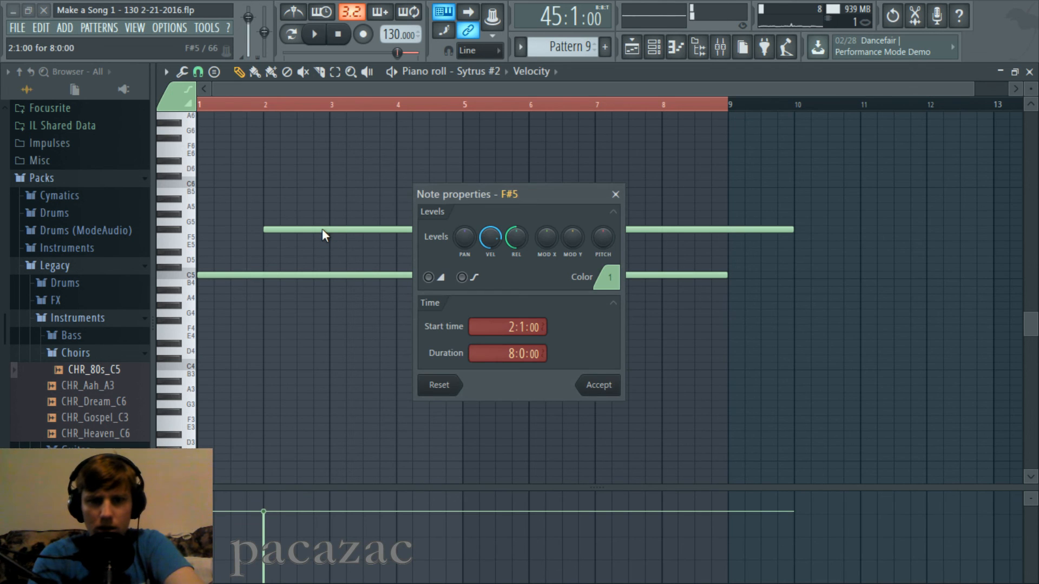
pyautogui.click(599, 385)
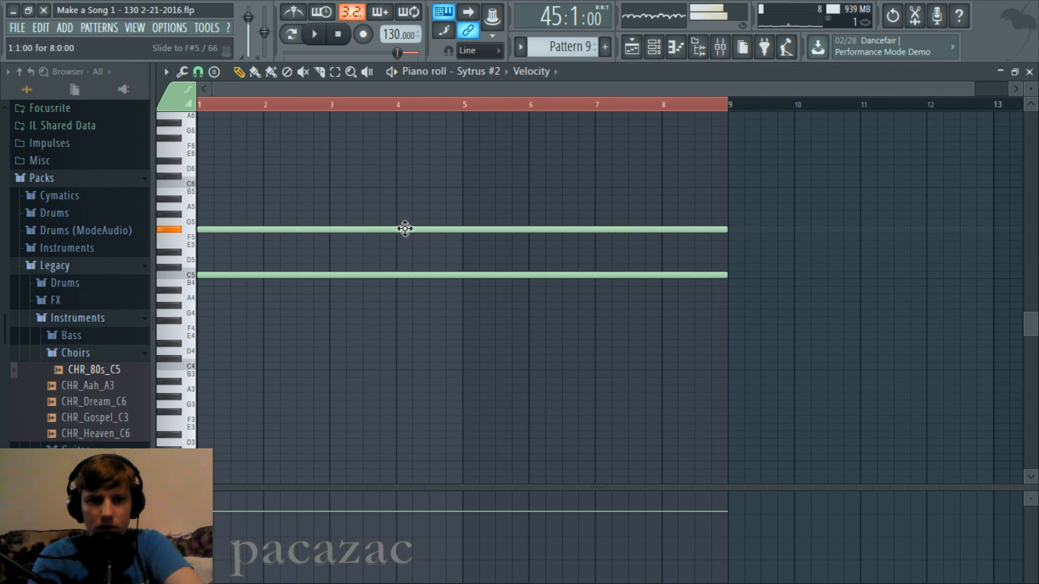
pyautogui.moveTo(405, 229); pyautogui.dragTo(314, 267)
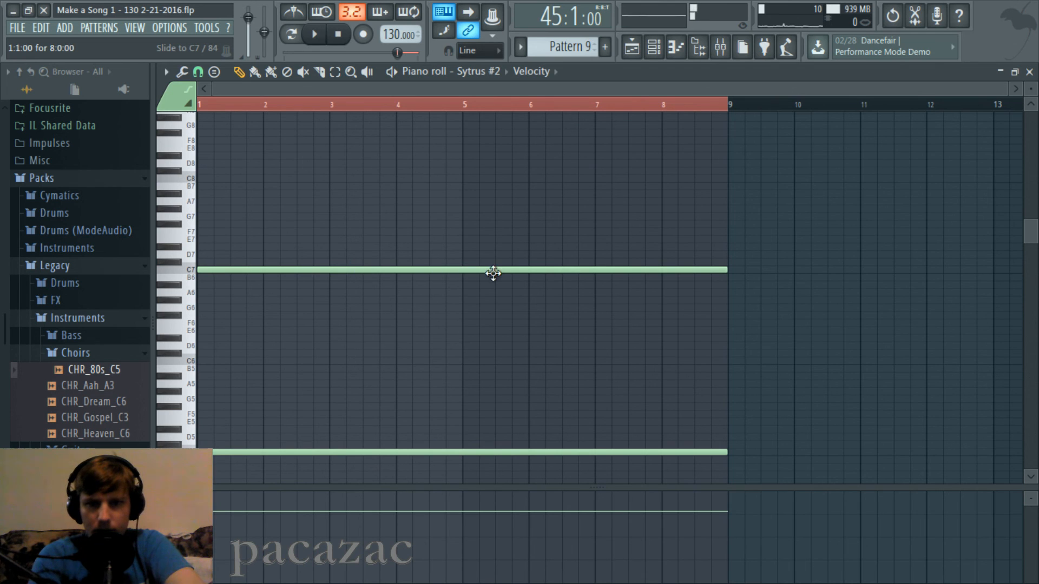
# Step: Play Pattern 9 to hear the slide from C5 to C7, and return to the playlist
pyautogui.press('space')
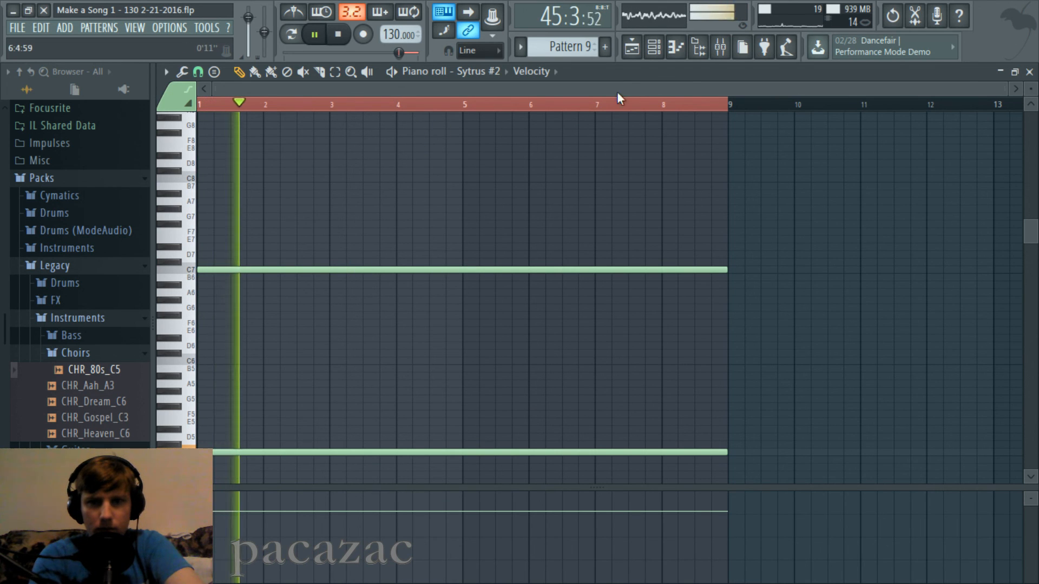
pyautogui.moveTo(1005, 88); pyautogui.dragTo(891, 87)
pyautogui.press('space')
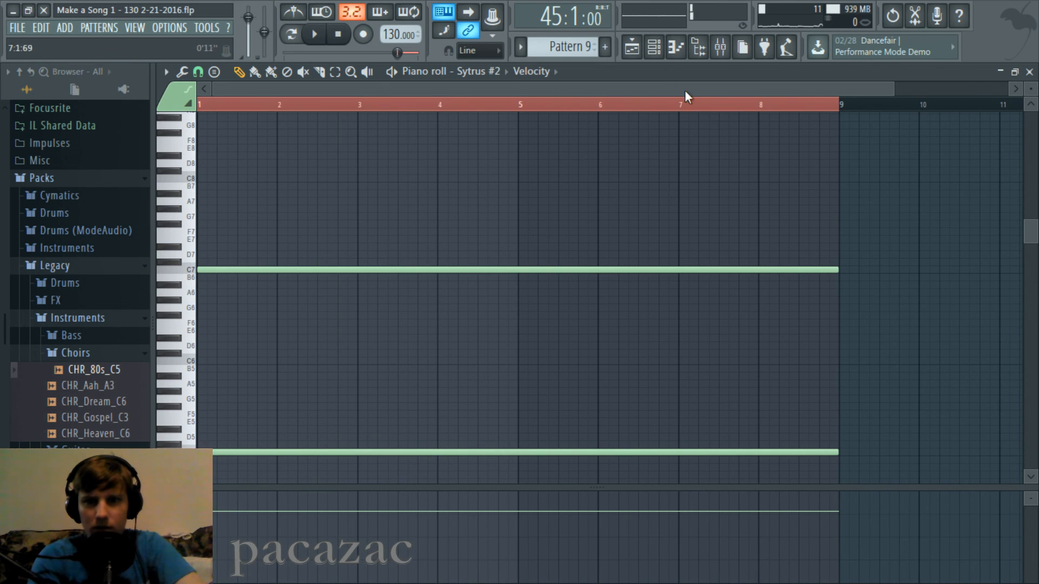
pyautogui.click(638, 51)
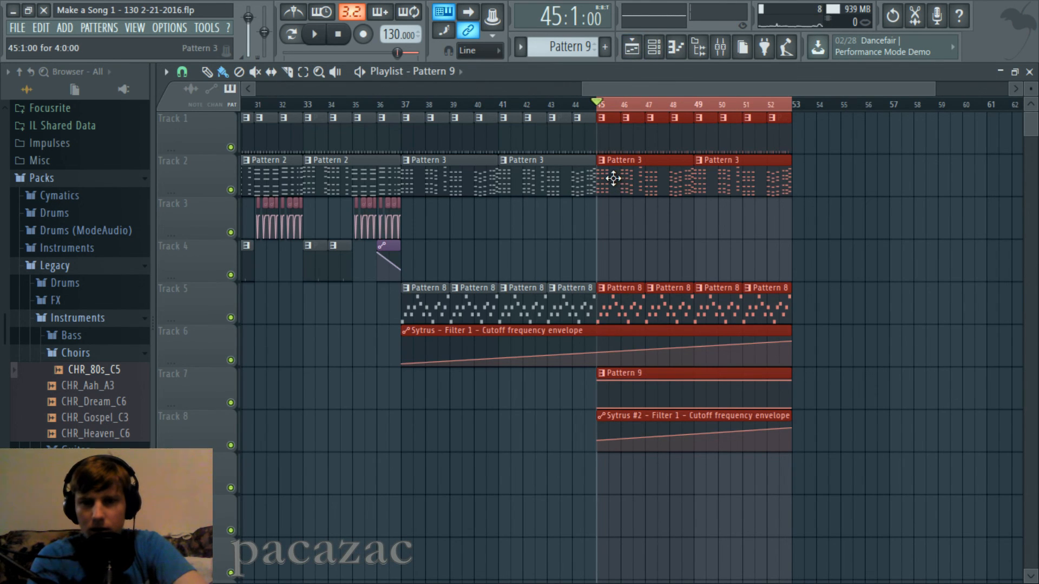
# Step: Open Pattern 3 from bar 45 and examine its Harmor chord notes during playback
pyautogui.doubleClick(602, 176)
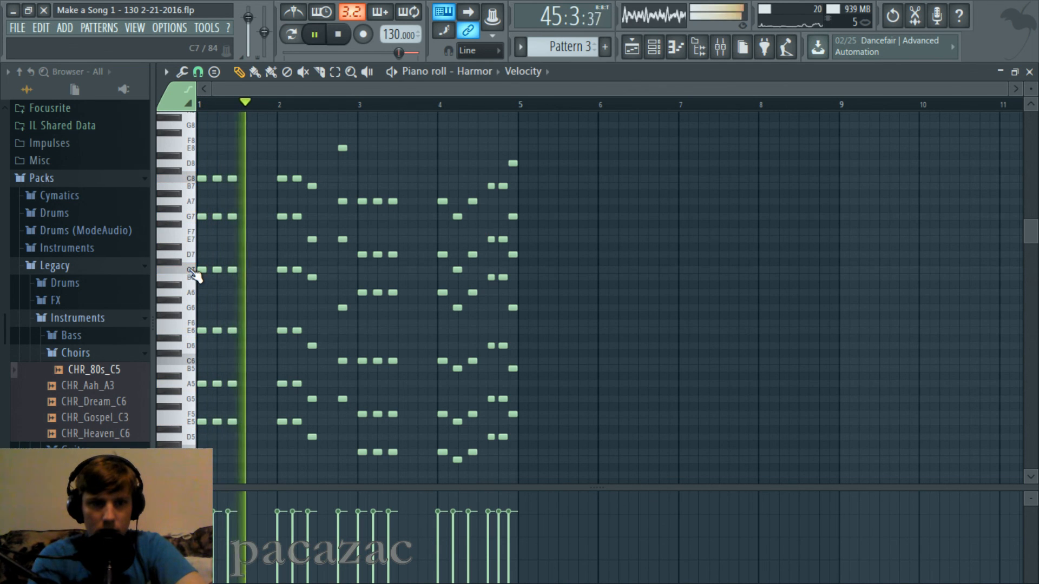
pyautogui.scroll(2, 194, 127)
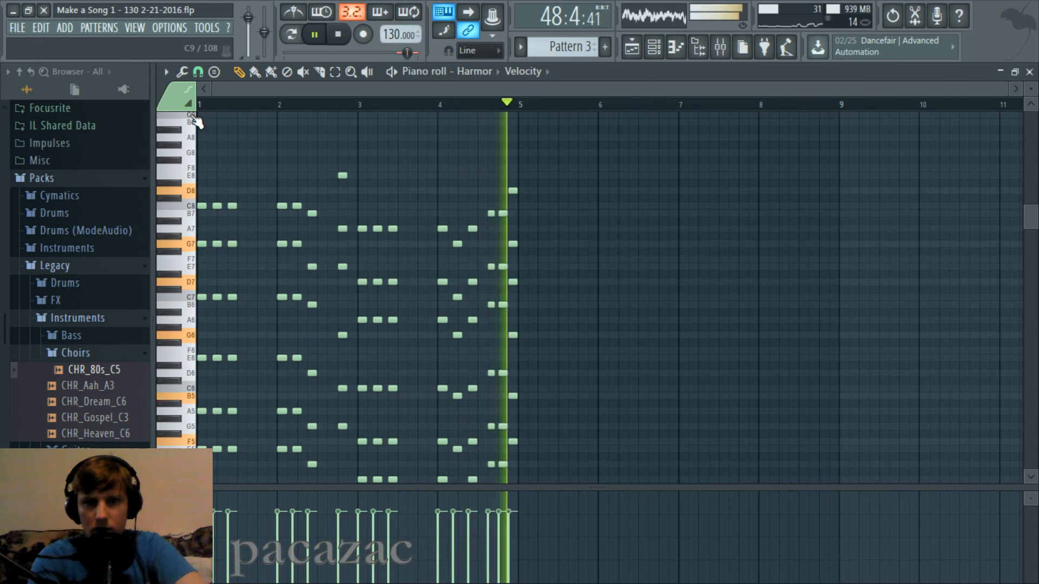
pyautogui.press('space')
pyautogui.click(632, 48)
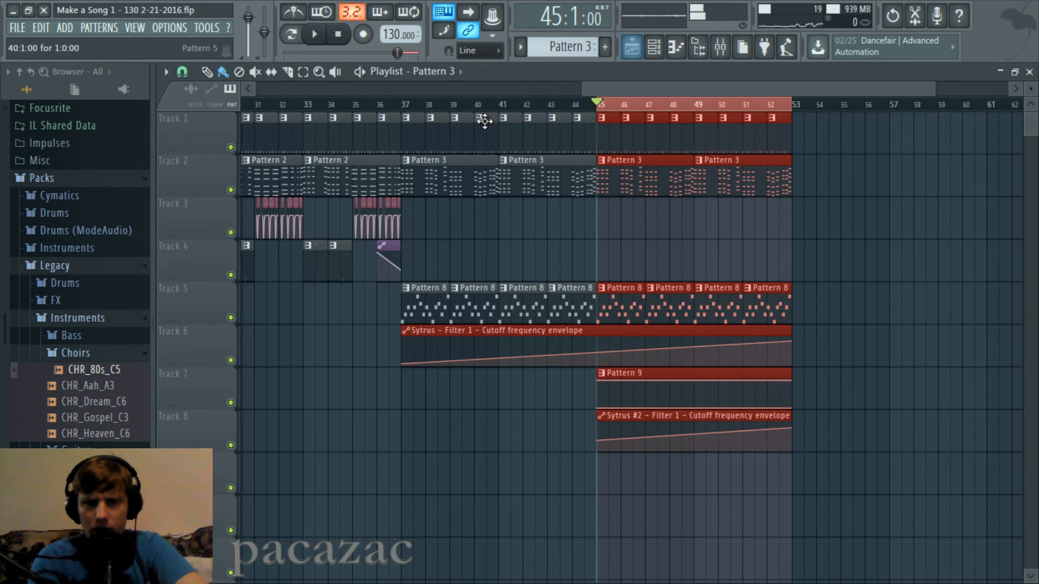
# Step: Examine Pattern 2's Harmor chord notes from the song's start, and return to the playlist section at bars 45 to 53
pyautogui.moveTo(334, 89); pyautogui.dragTo(265, 92)
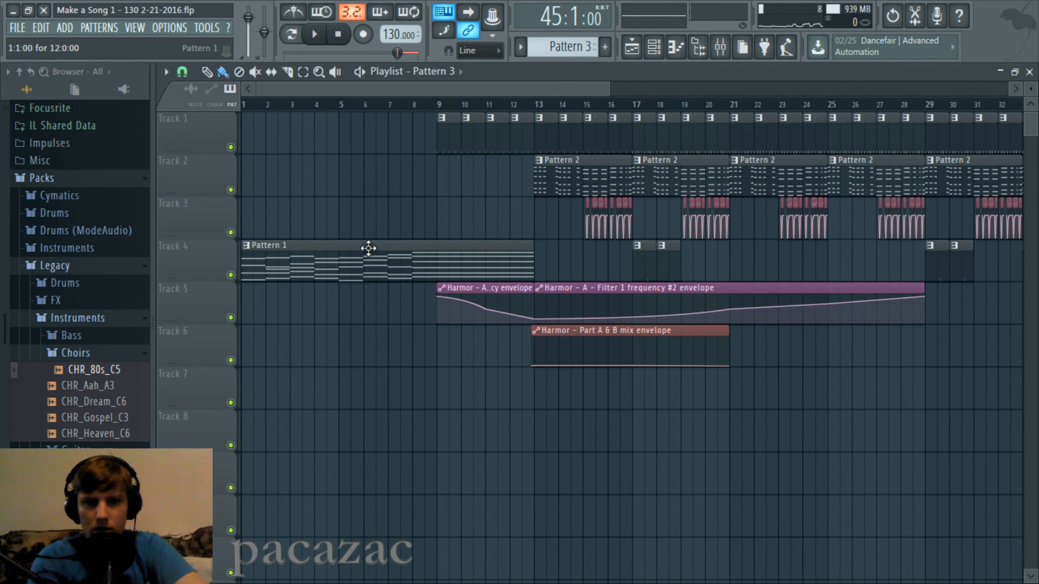
pyautogui.doubleClick(610, 176)
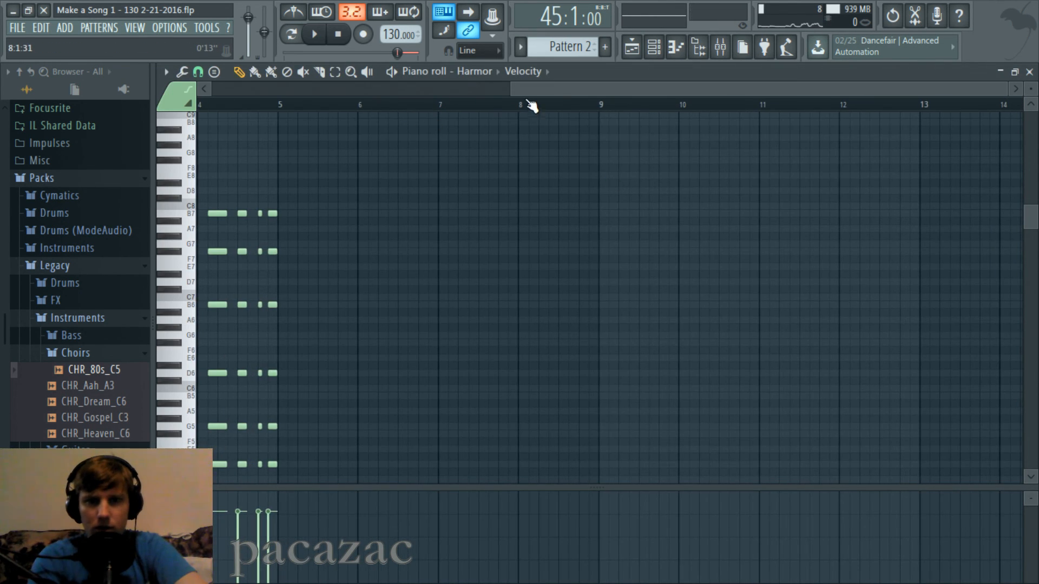
pyautogui.moveTo(530, 90); pyautogui.dragTo(216, 89)
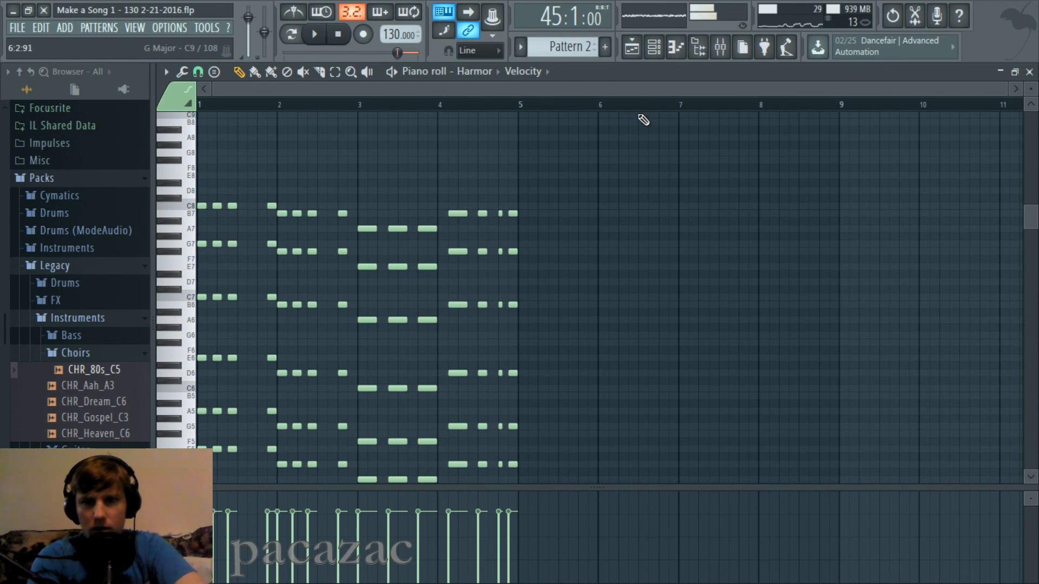
pyautogui.click(635, 56)
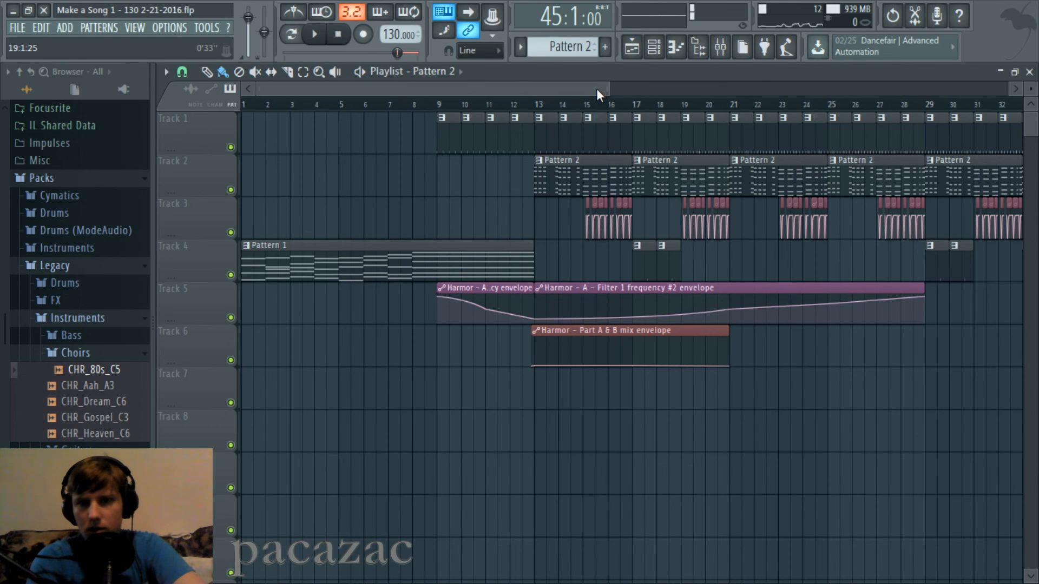
pyautogui.moveTo(596, 89); pyautogui.dragTo(927, 96)
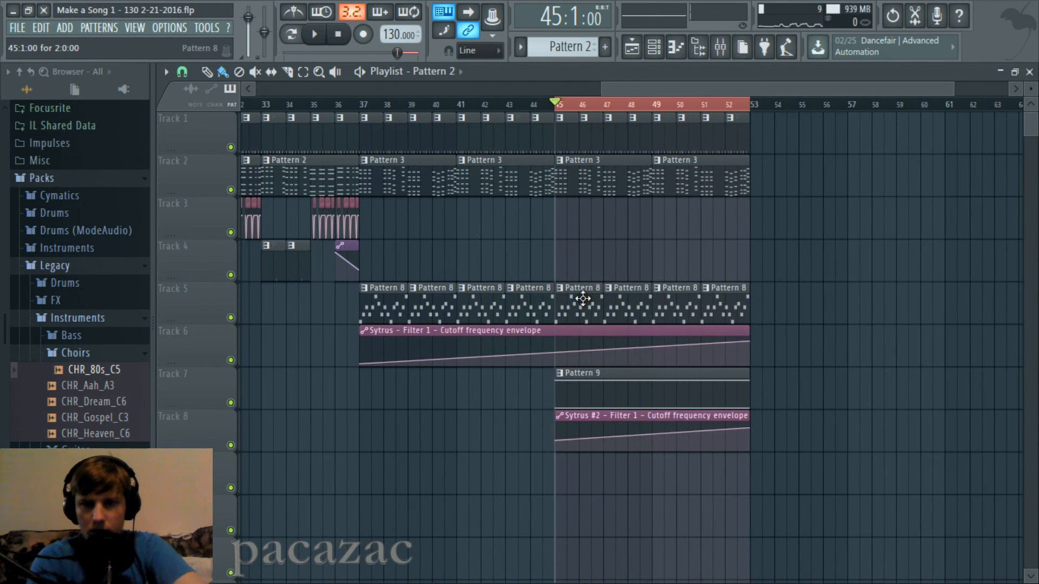
# Step: Open Pattern 8 from bar 45, examine its Sytrus notes during playback, and return to the playlist section at bars 45 to 53
pyautogui.doubleClick(583, 297)
pyautogui.moveTo(503, 91); pyautogui.dragTo(253, 74)
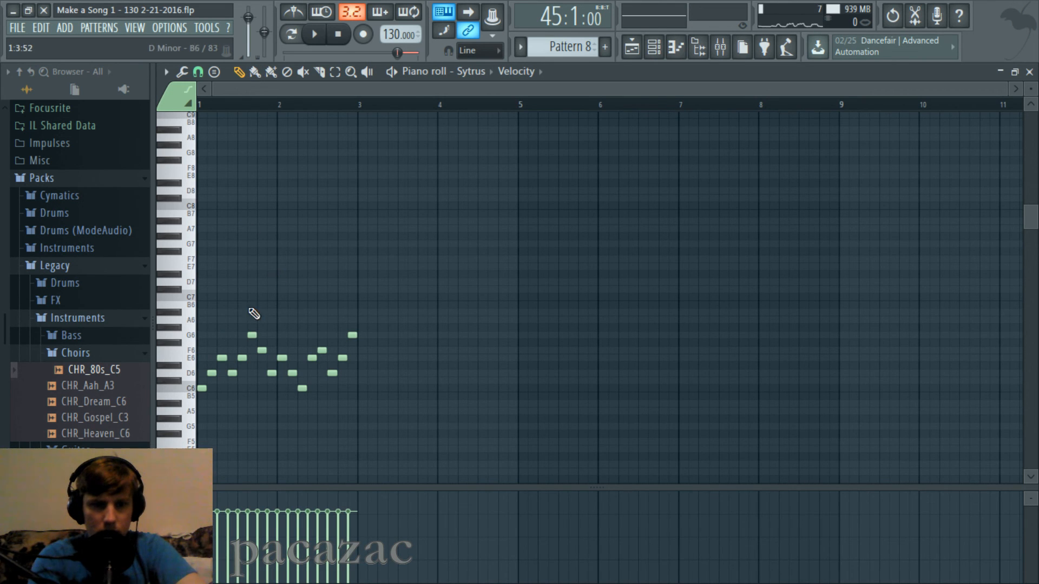
pyautogui.press('space')
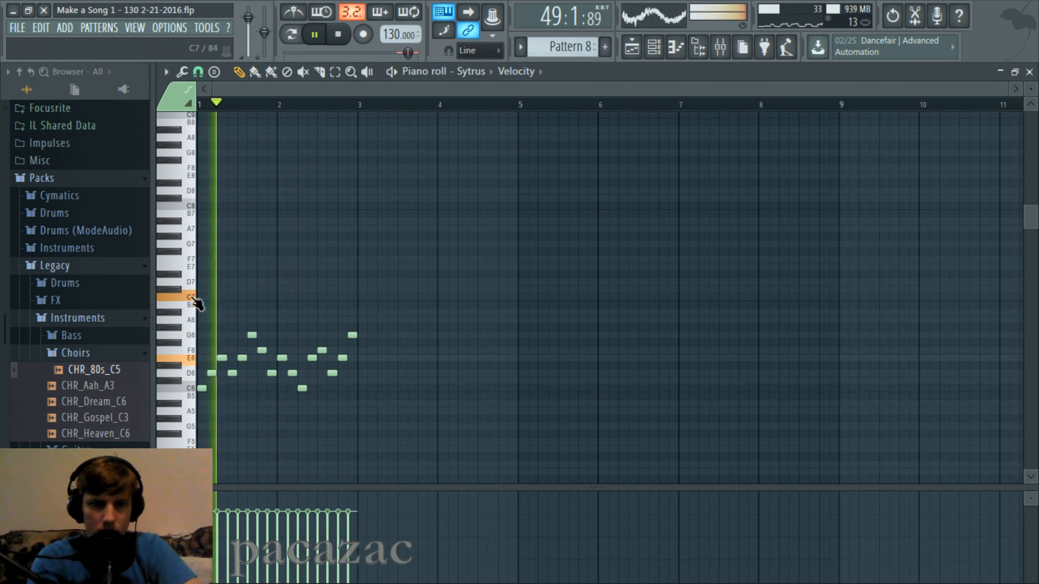
pyautogui.click(638, 55)
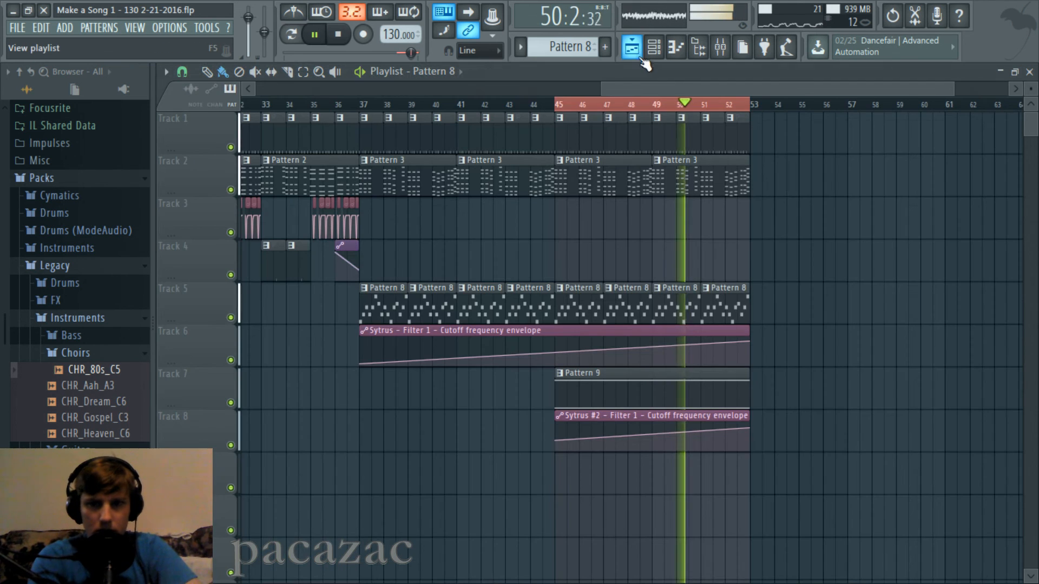
pyautogui.scroll(4, 775, 367)
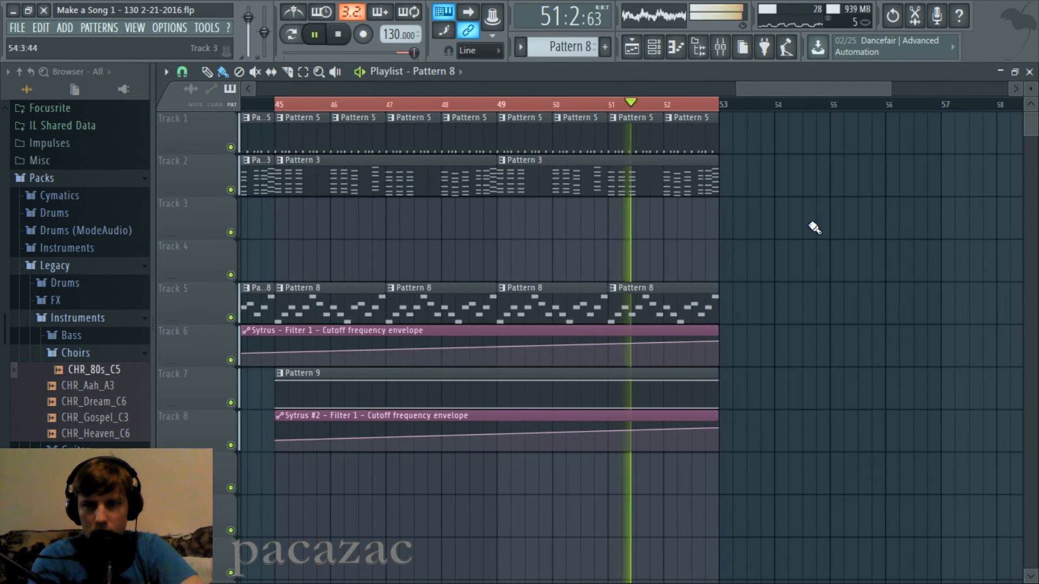
pyautogui.moveTo(793, 89)
pyautogui.mouseDown()
pyautogui.moveTo(778, 94)
pyautogui.moveTo(790, 88)
pyautogui.mouseUp()
pyautogui.press('space')
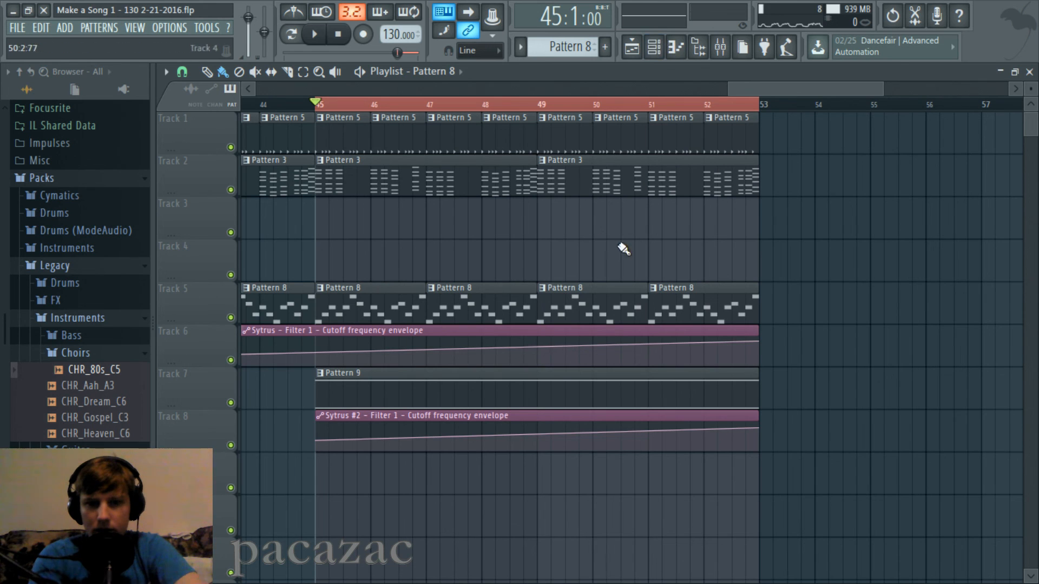
# Step: Create an automation clip for Sytrus #2's Modulation X across bars 45 to 53, placed on Track 9 with its end point raised
pyautogui.click(666, 50)
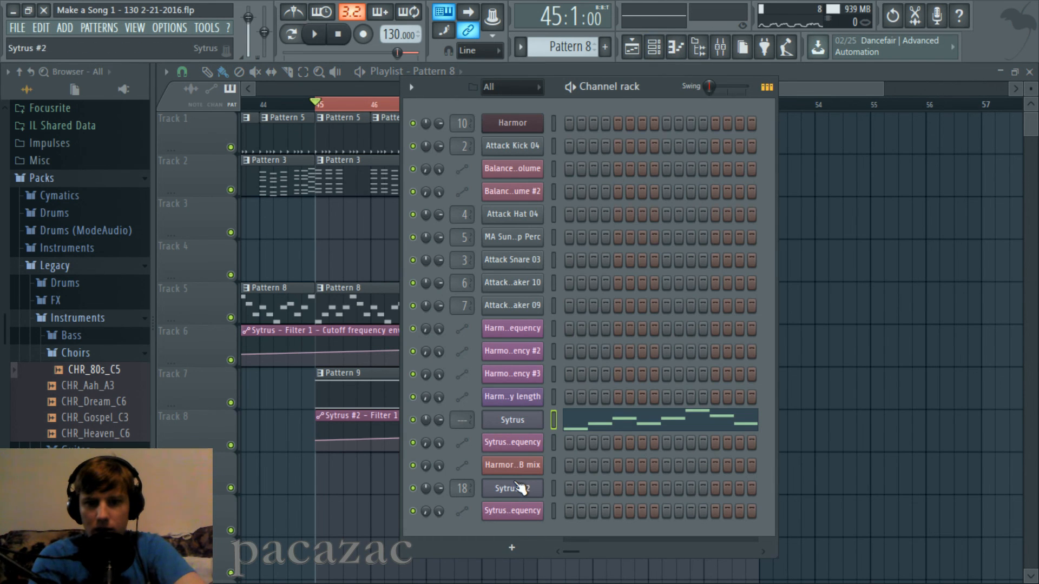
pyautogui.click(520, 489)
pyautogui.click(336, 194)
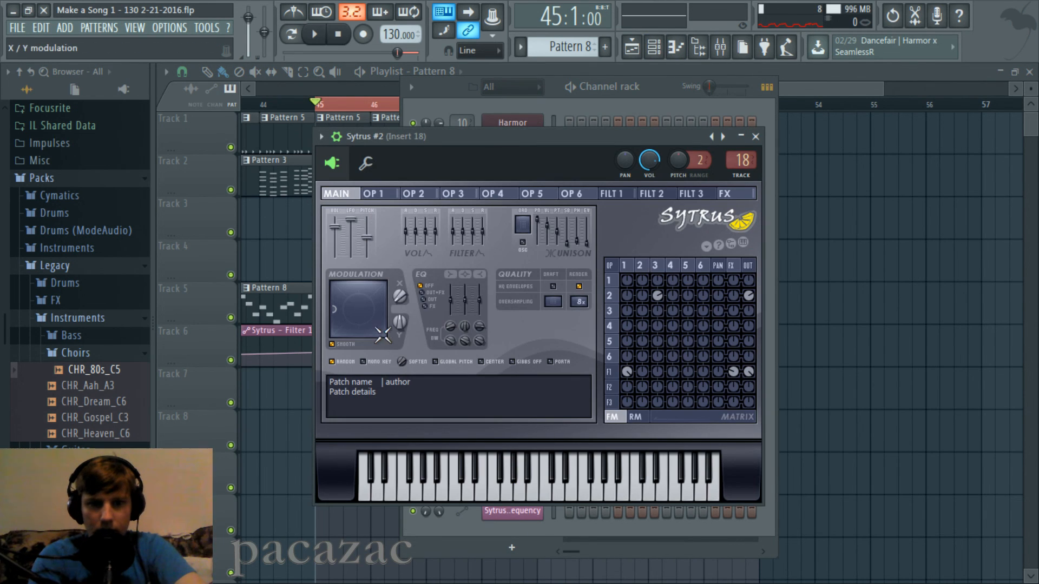
pyautogui.rightClick(391, 299)
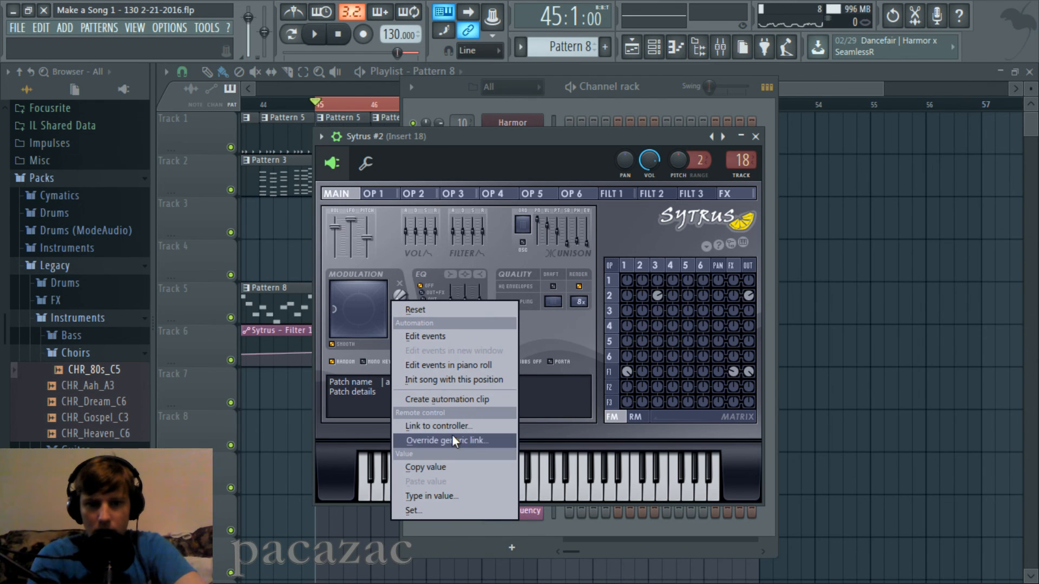
pyautogui.click(452, 395)
pyautogui.click(836, 92)
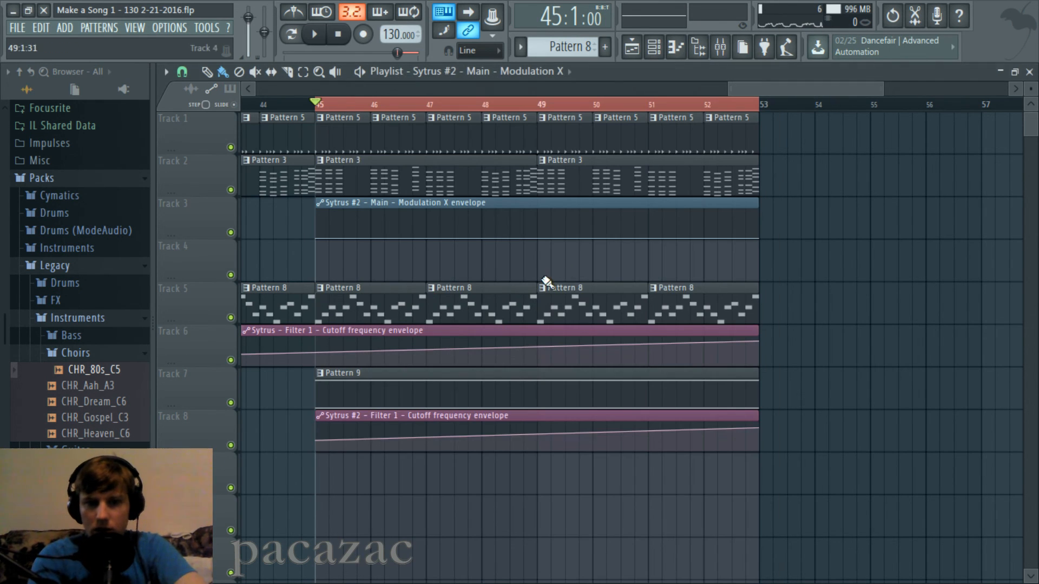
pyautogui.moveTo(448, 202); pyautogui.dragTo(432, 513)
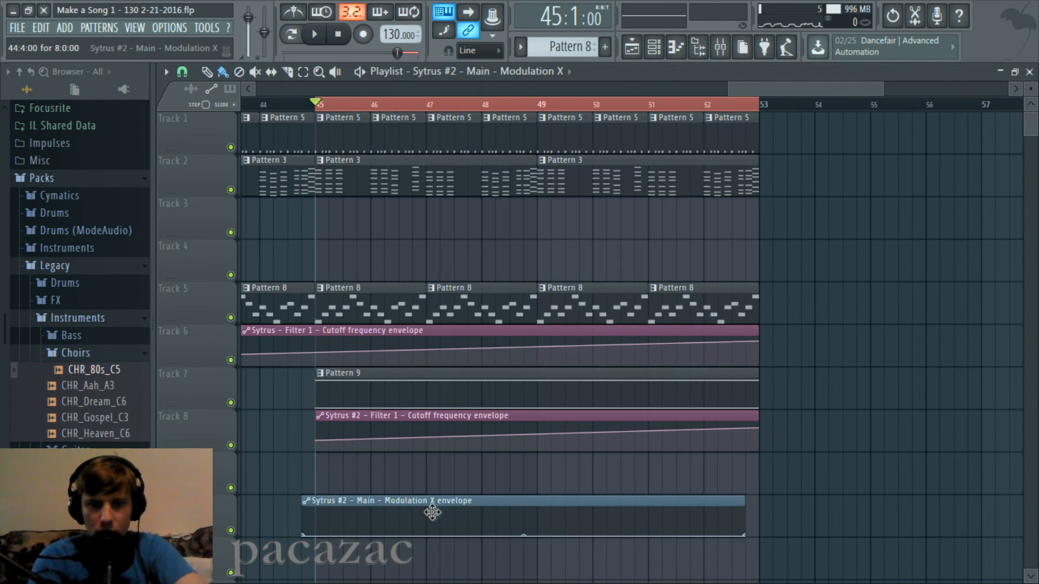
pyautogui.moveTo(449, 458); pyautogui.dragTo(449, 447)
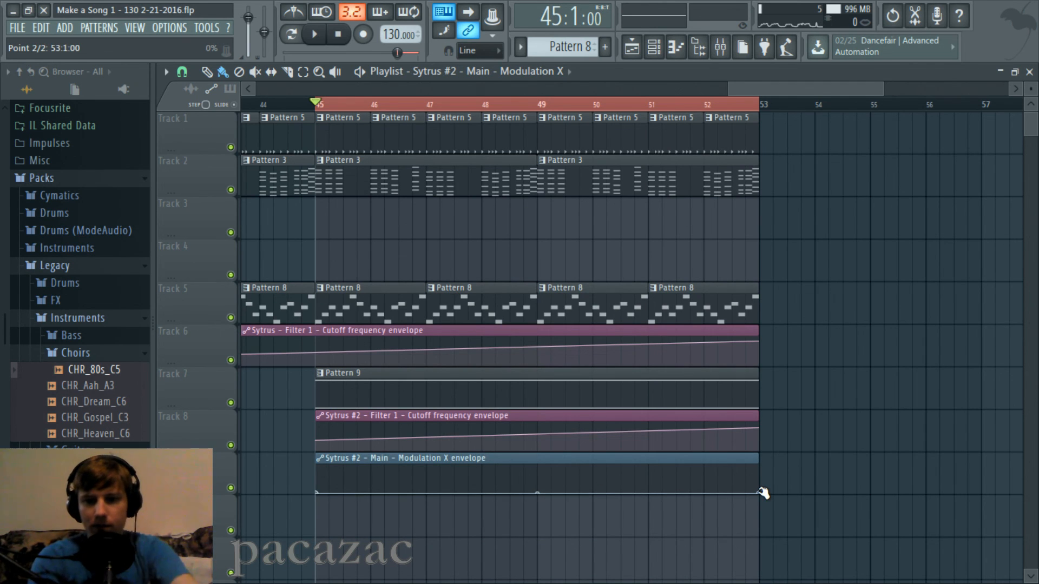
# Step: Play bars 45 to 53 to hear the Modulation X ramp, and check the Insert 18 level in the mixer
pyautogui.press('space')
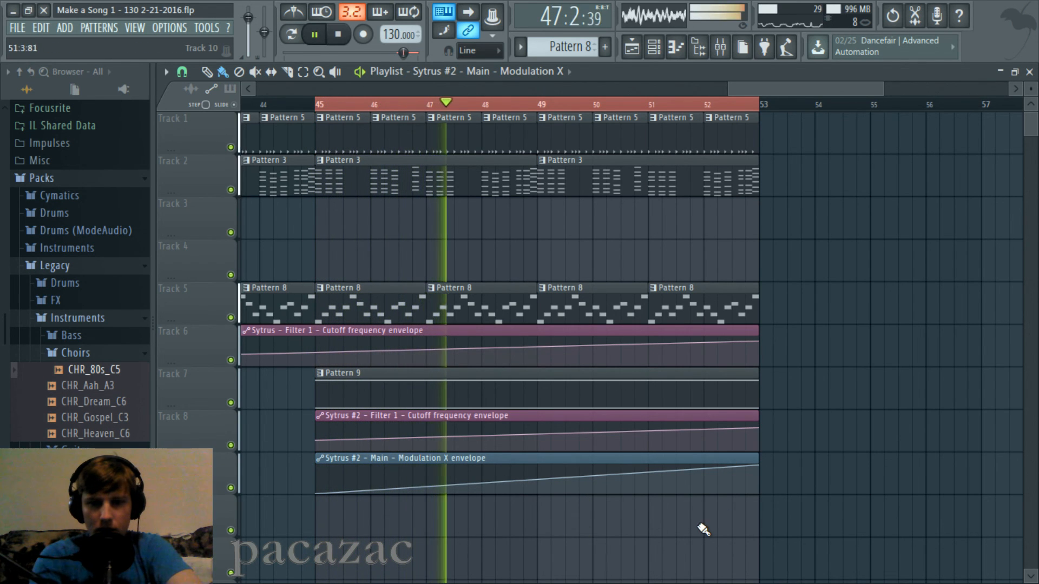
pyautogui.scroll(-4, 695, 529)
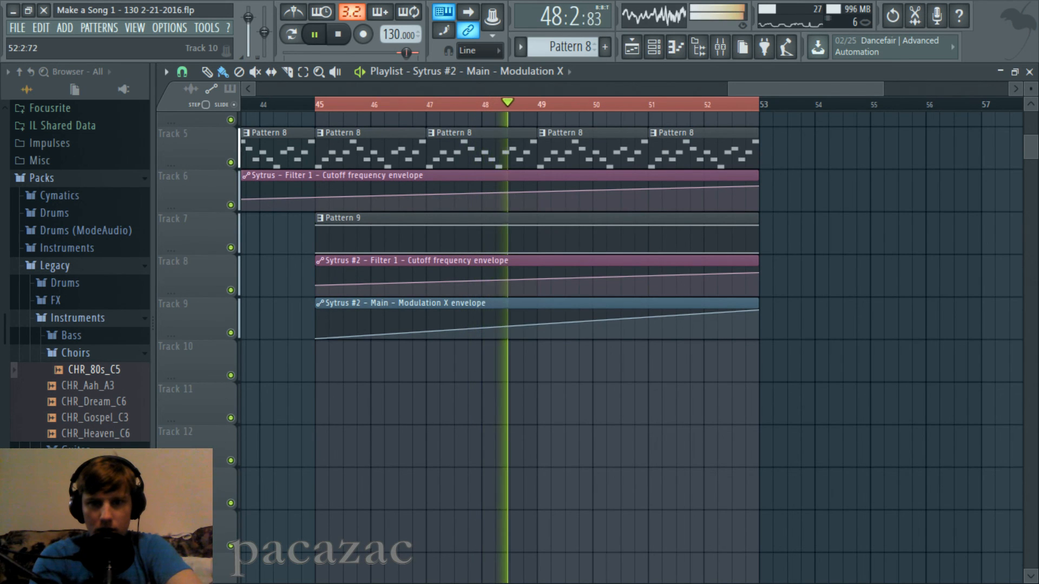
pyautogui.scroll(1, 733, 519)
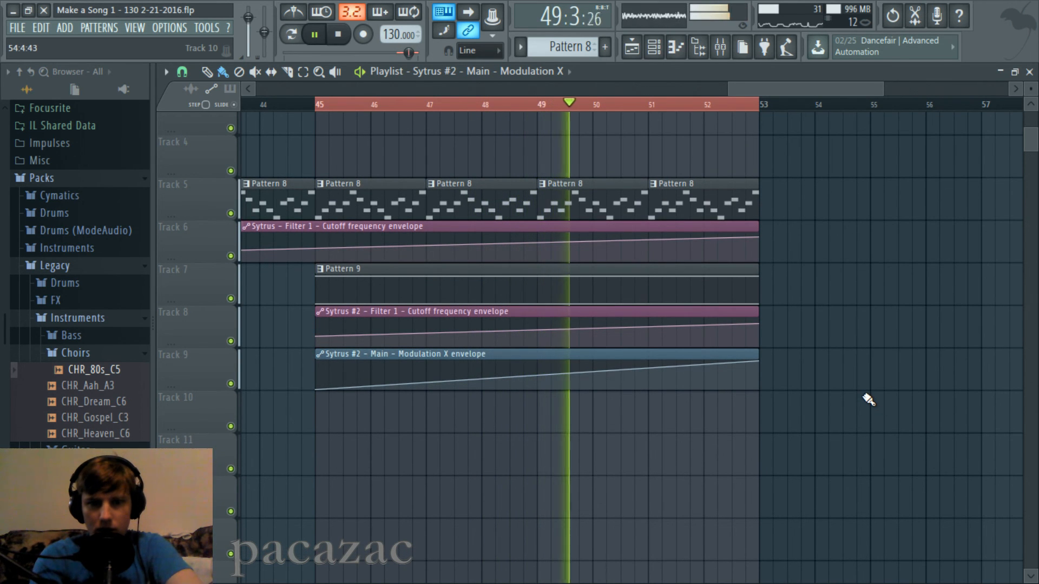
pyautogui.scroll(3, 866, 396)
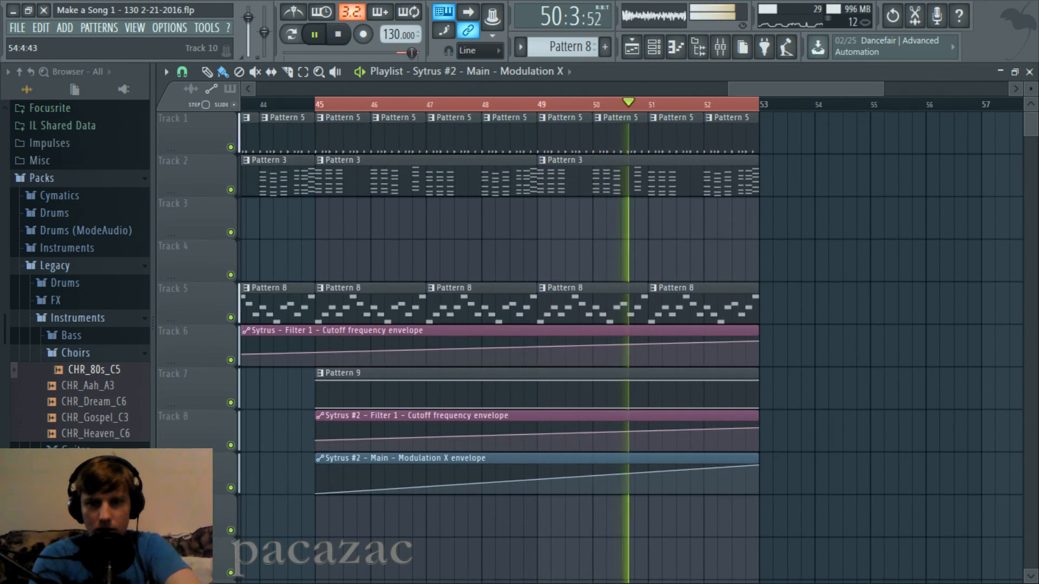
pyautogui.moveTo(809, 87); pyautogui.dragTo(800, 85)
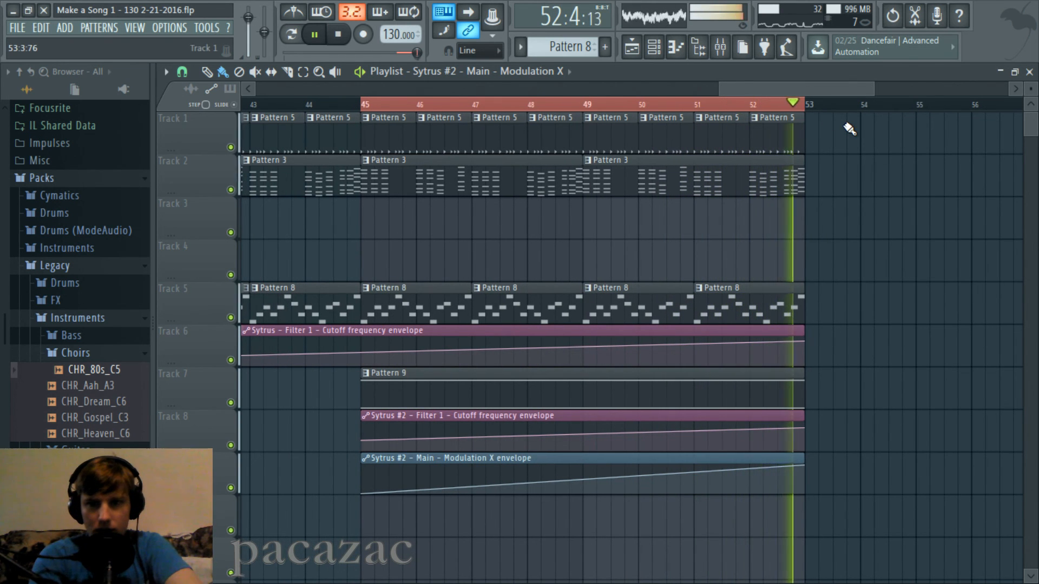
pyautogui.press('space')
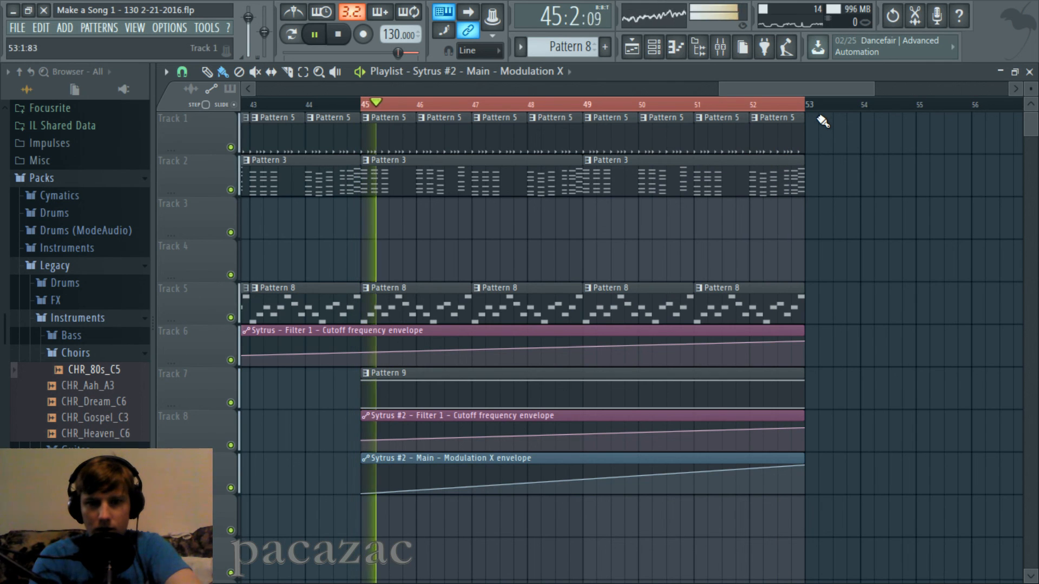
pyautogui.click(720, 47)
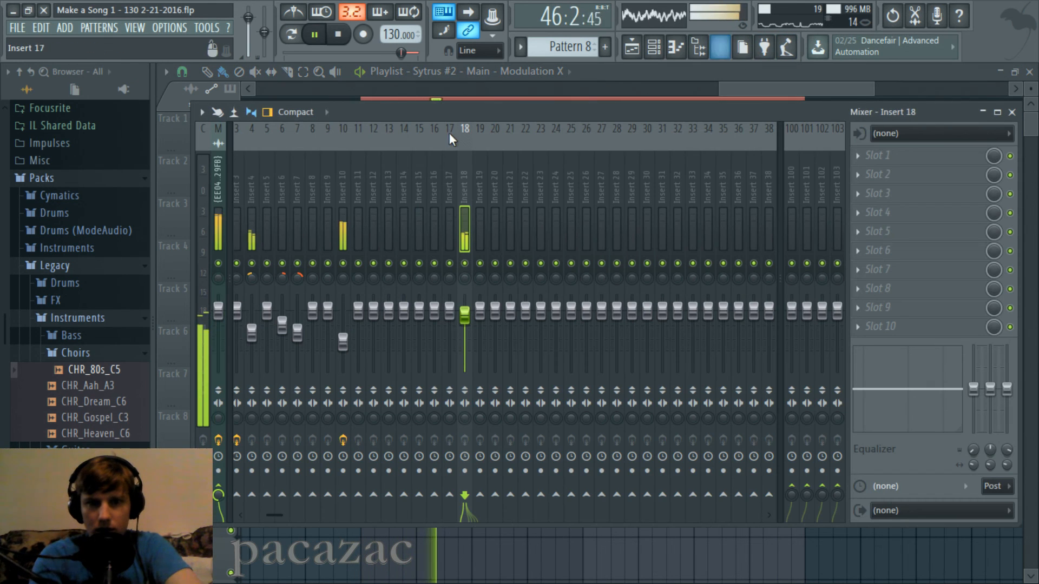
pyautogui.click(725, 47)
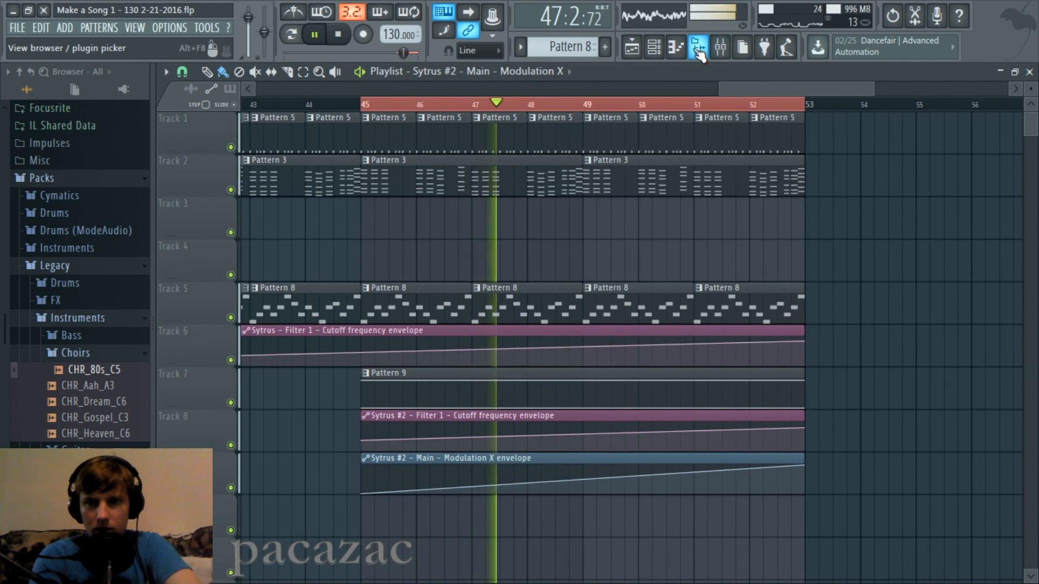
# Step: Open Pattern 9's Sytrus #2 notes in the piano roll and lower both eight-bar notes by one octave to C4 and C6
pyautogui.click(675, 48)
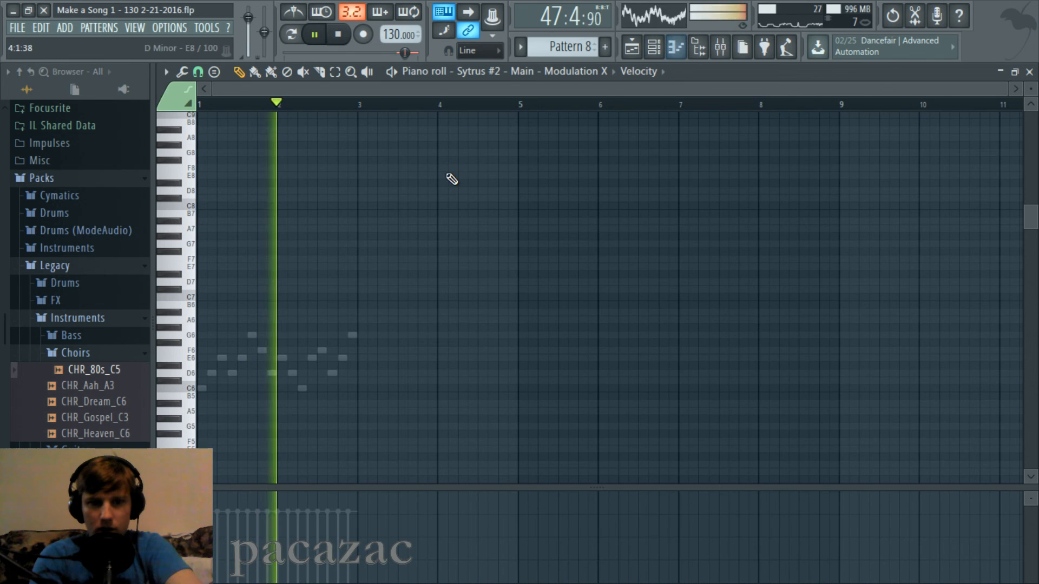
pyautogui.click(531, 72)
pyautogui.click(531, 359)
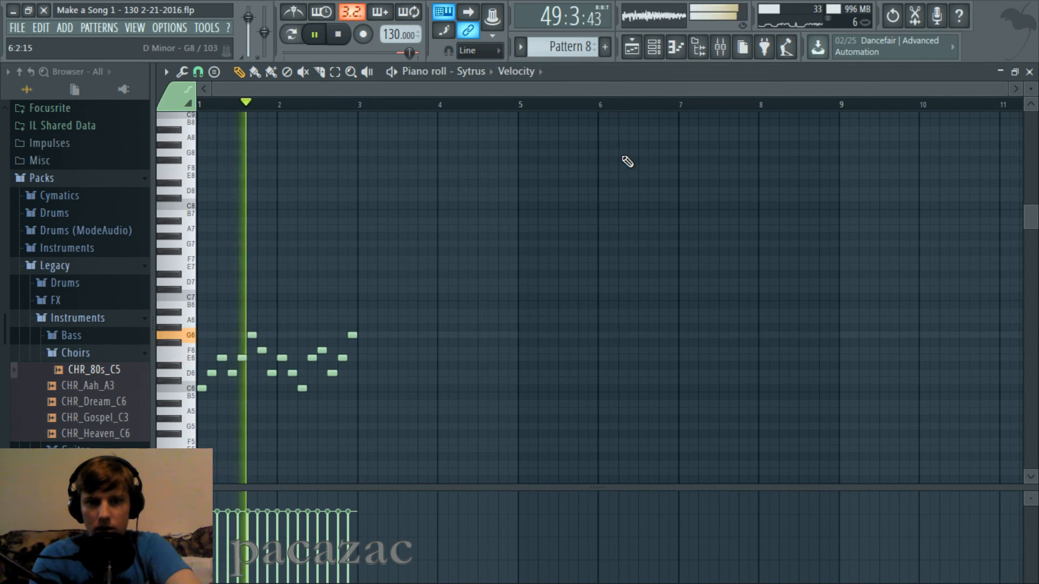
pyautogui.scroll(1, 571, 47)
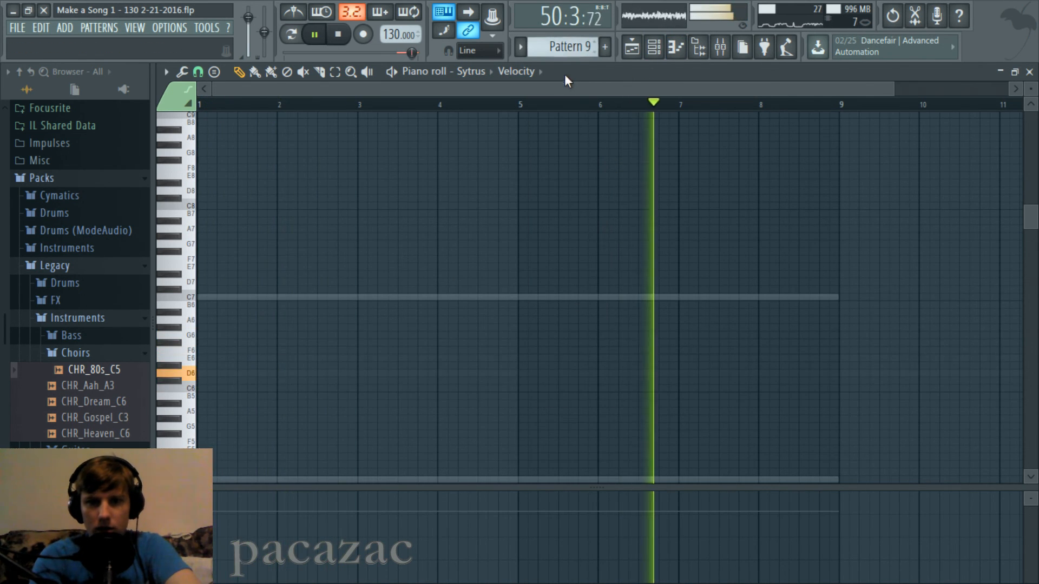
pyautogui.rightClick(482, 298)
pyautogui.rightClick(482, 298)
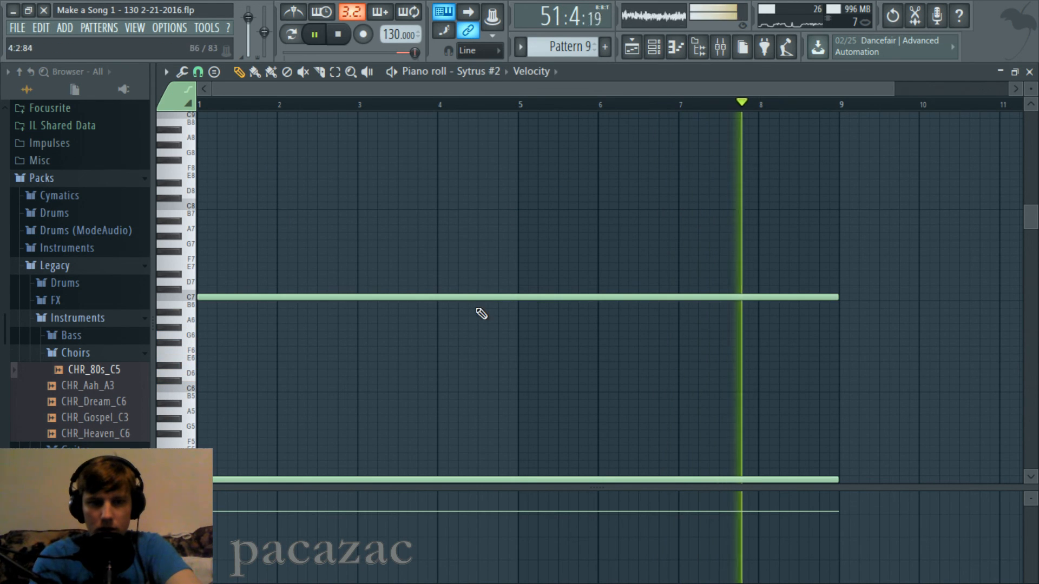
pyautogui.scroll(-3, 459, 342)
pyautogui.scroll(-3, 442, 330)
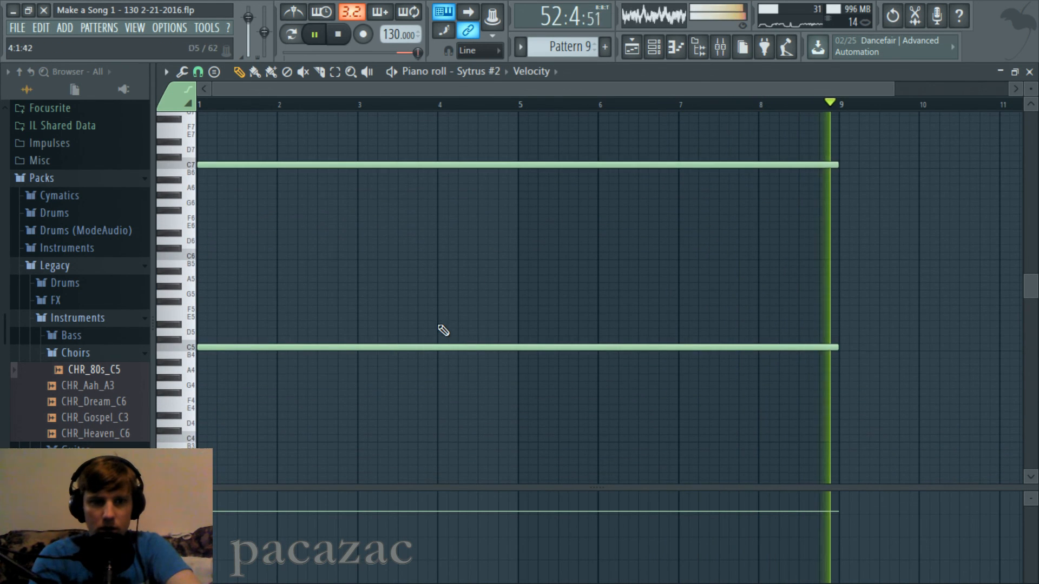
pyautogui.moveTo(277, 147); pyautogui.dragTo(278, 267)
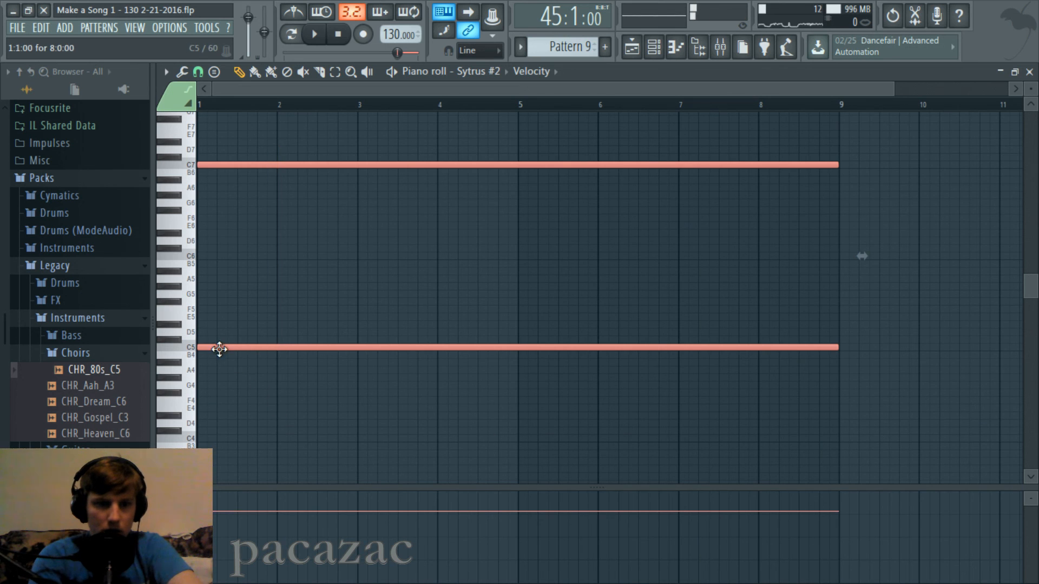
pyautogui.moveTo(217, 346); pyautogui.dragTo(178, 438)
pyautogui.scroll(-2, 540, 271)
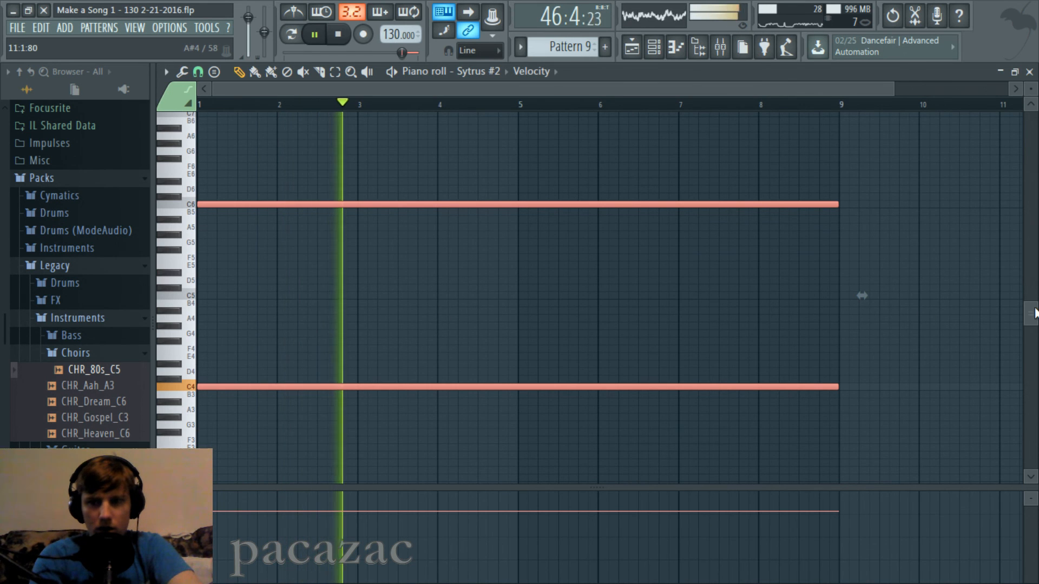
# Step: Raise only the slide note in Pattern 9 to C7 and play the section to hear the wider slide
pyautogui.moveTo(1033, 313); pyautogui.dragTo(1033, 288)
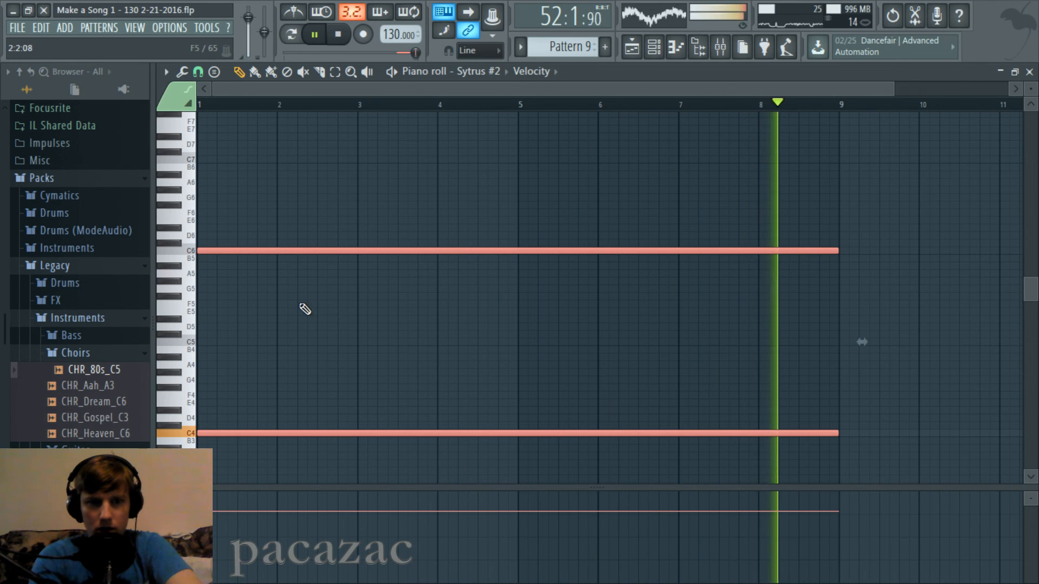
pyautogui.press('space')
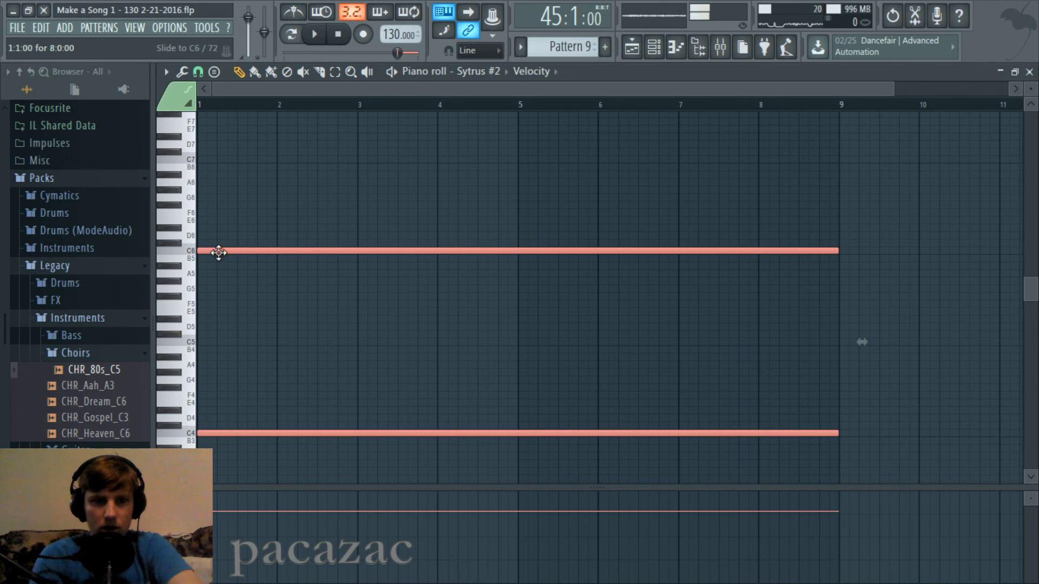
pyautogui.click(219, 284)
pyautogui.moveTo(206, 251); pyautogui.dragTo(162, 160)
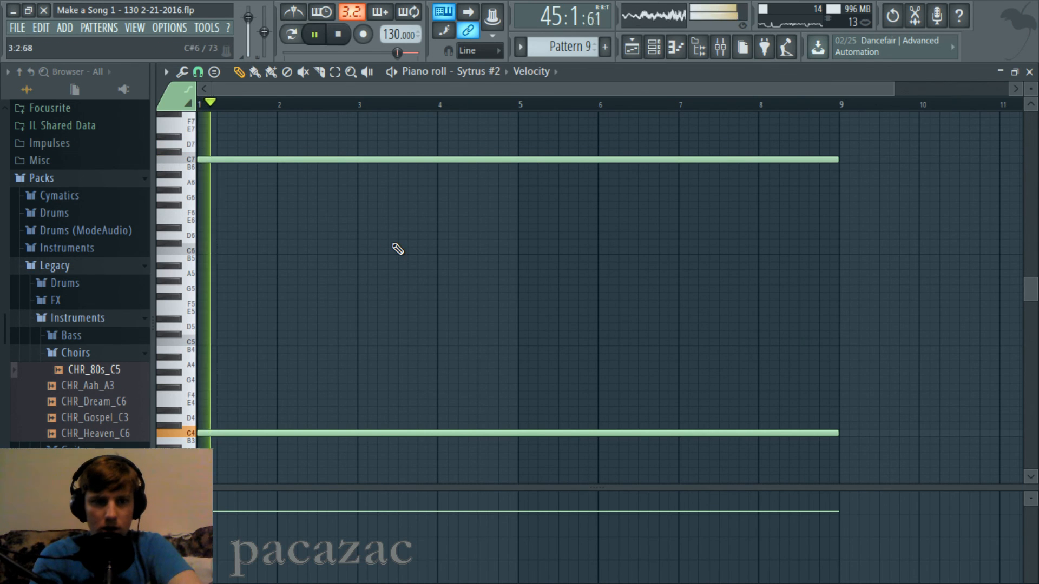
pyautogui.scroll(-4, 399, 329)
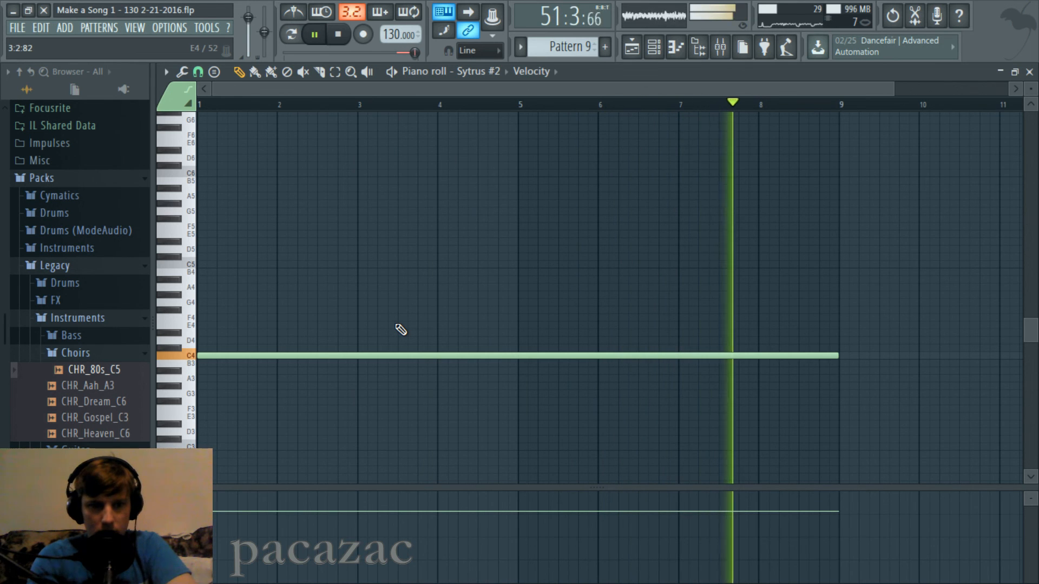
# Step: Clear the time selection over bars 45 to 53 in the playlist and lower the Insert 18 mixer fader to 76% (-5.8 dB)
pyautogui.click(636, 49)
pyautogui.moveTo(804, 105)
pyautogui.mouseDown()
pyautogui.moveTo(456, 105)
pyautogui.moveTo(804, 104)
pyautogui.mouseUp()
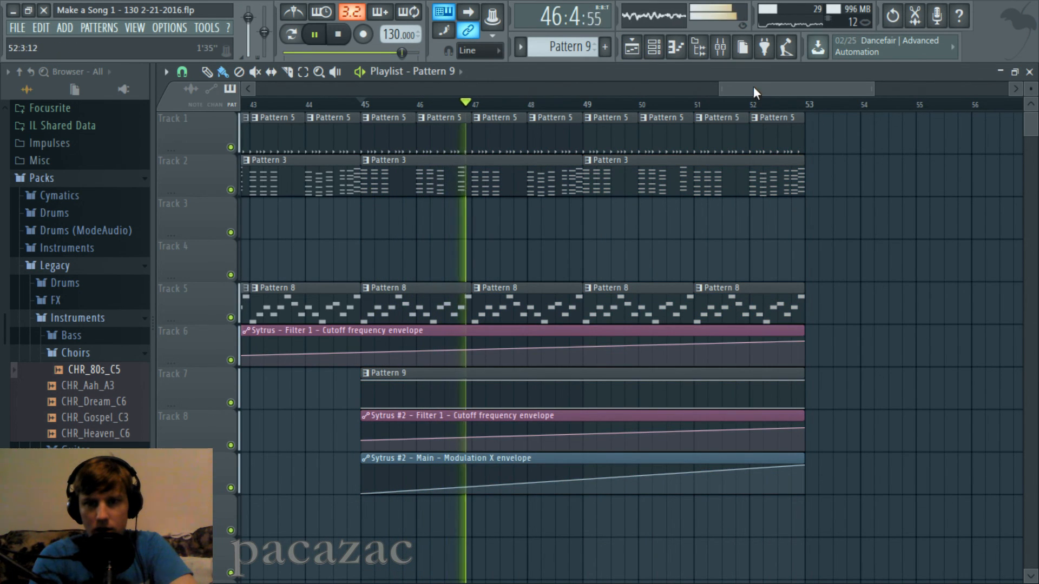
pyautogui.click(721, 50)
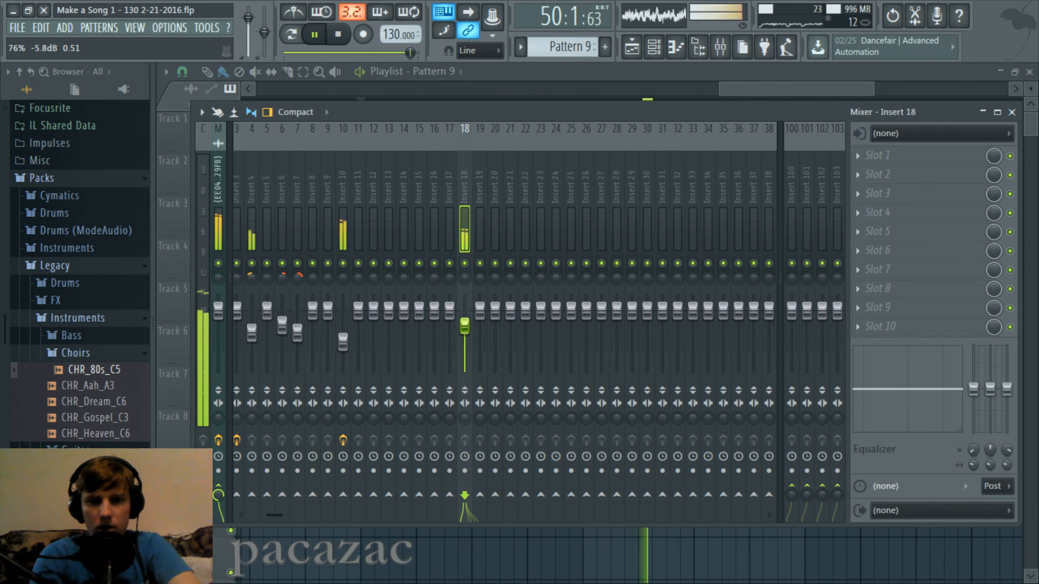
pyautogui.click(716, 90)
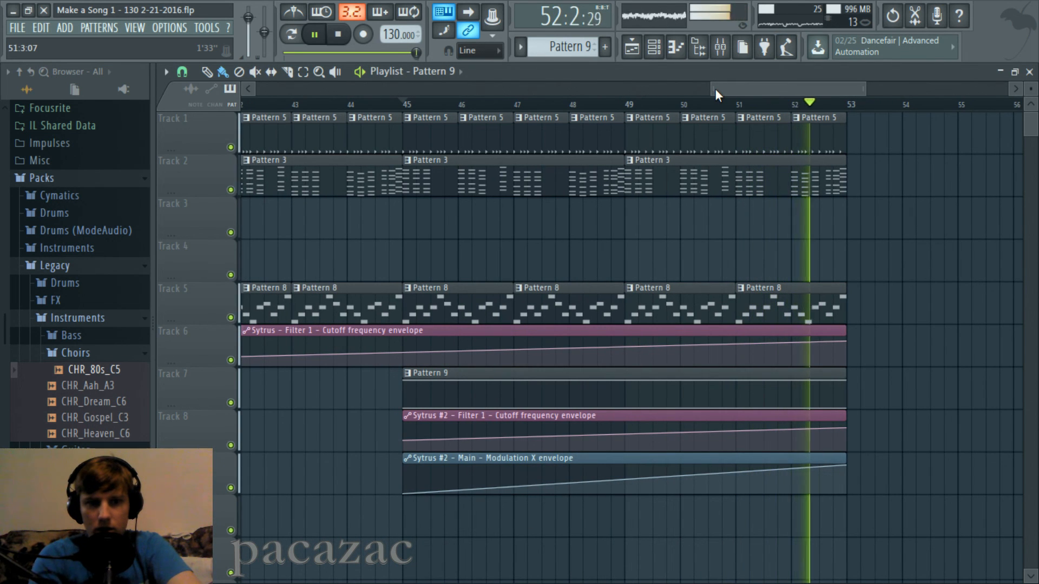
pyautogui.press('space')
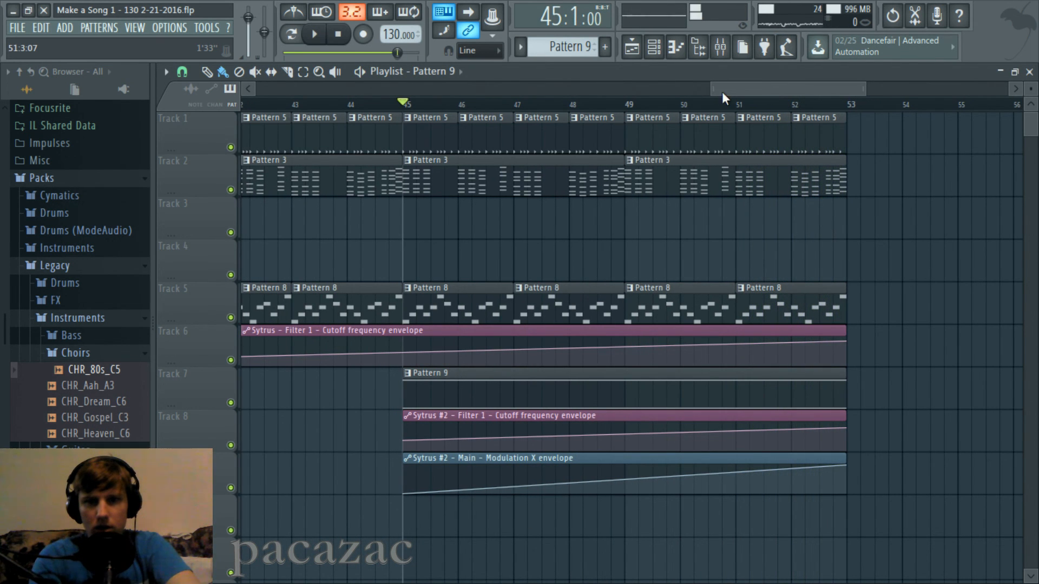
pyautogui.moveTo(709, 90); pyautogui.dragTo(252, 54)
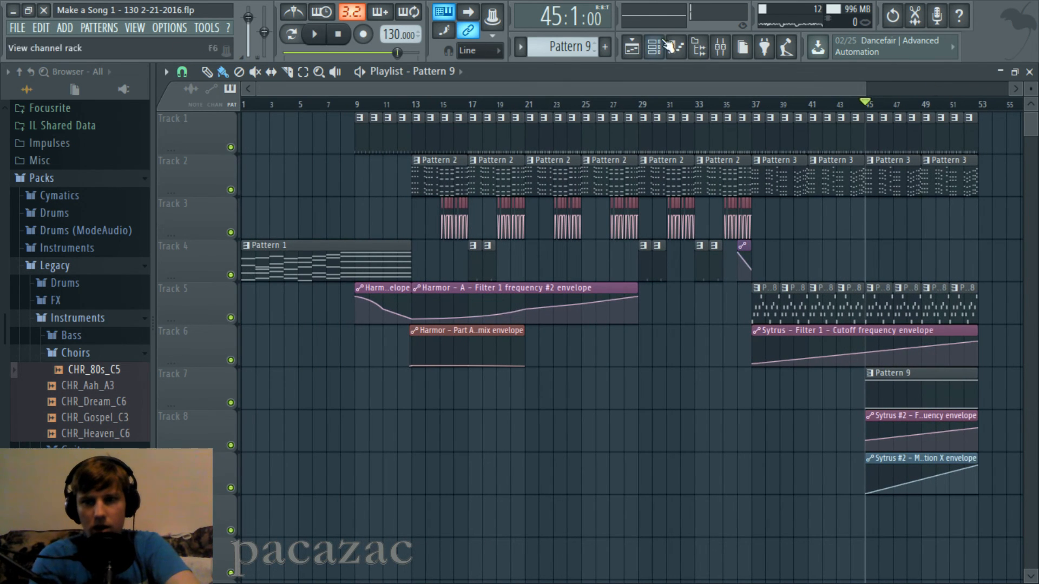
pyautogui.moveTo(866, 89); pyautogui.dragTo(1032, 108)
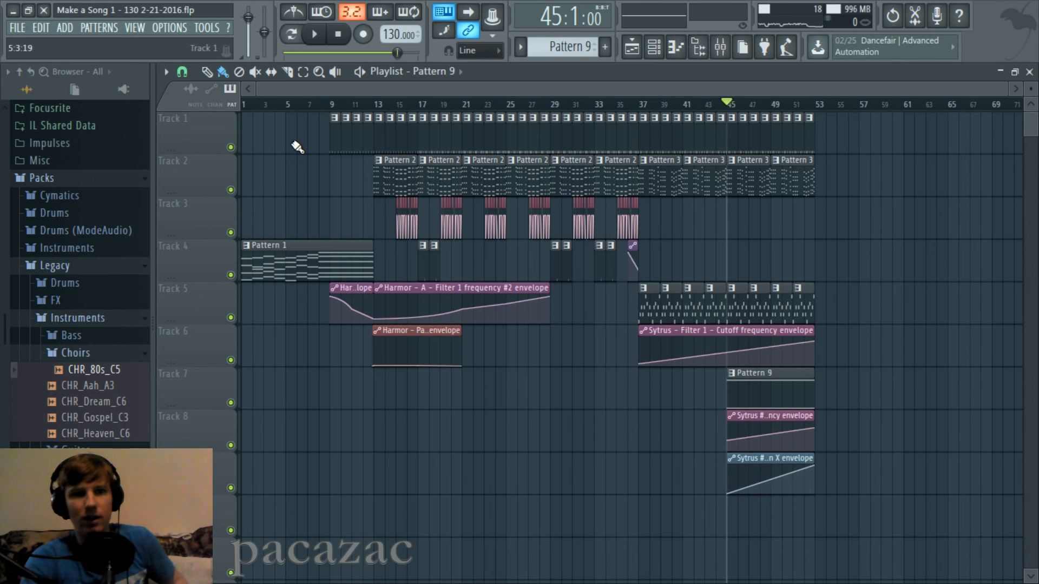
pyautogui.click(90, 26)
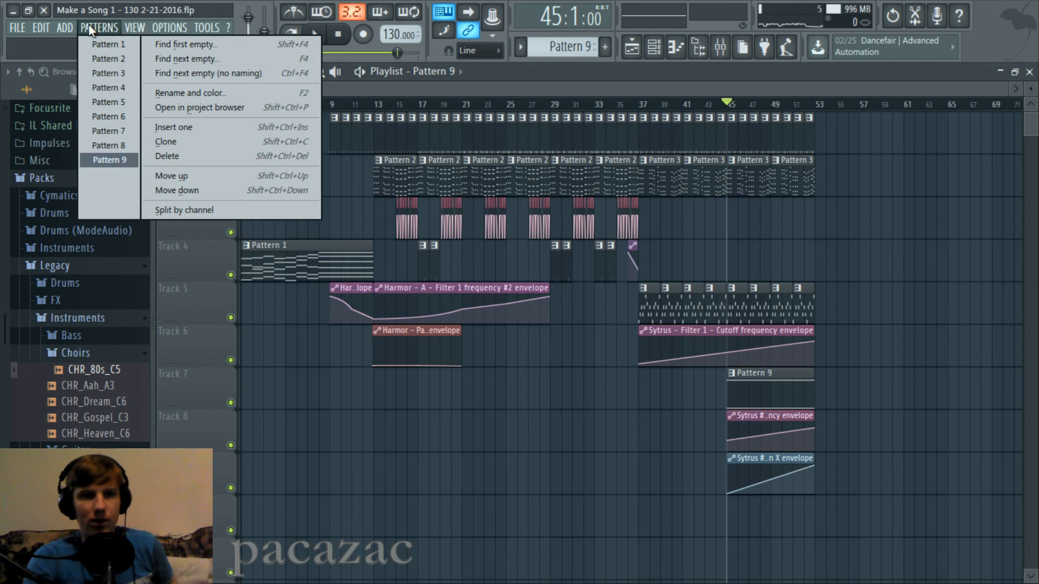
pyautogui.click(90, 26)
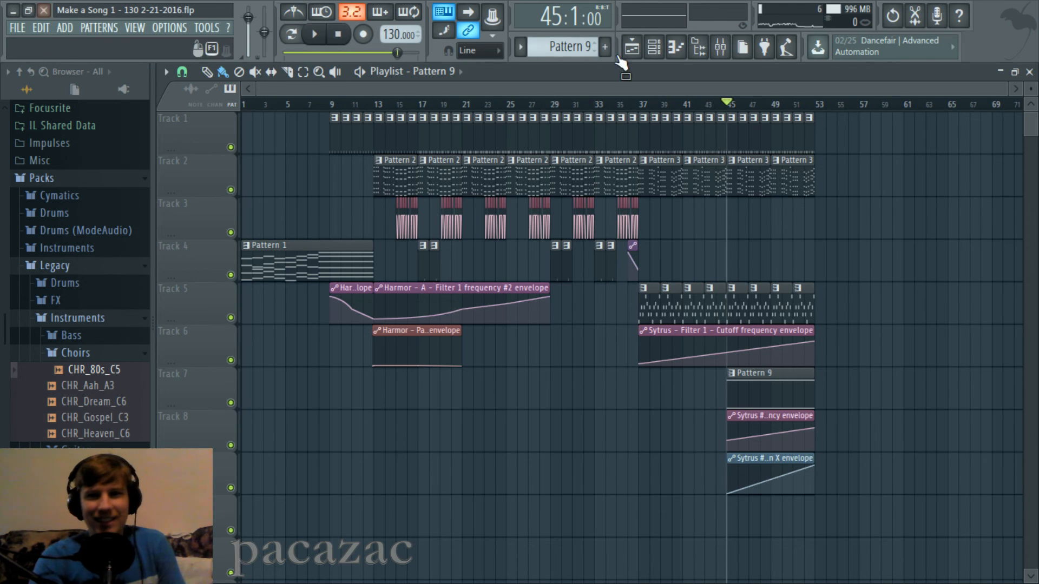
# Step: Open the Edison recorder loaded on the mixer's master track
pyautogui.click(719, 47)
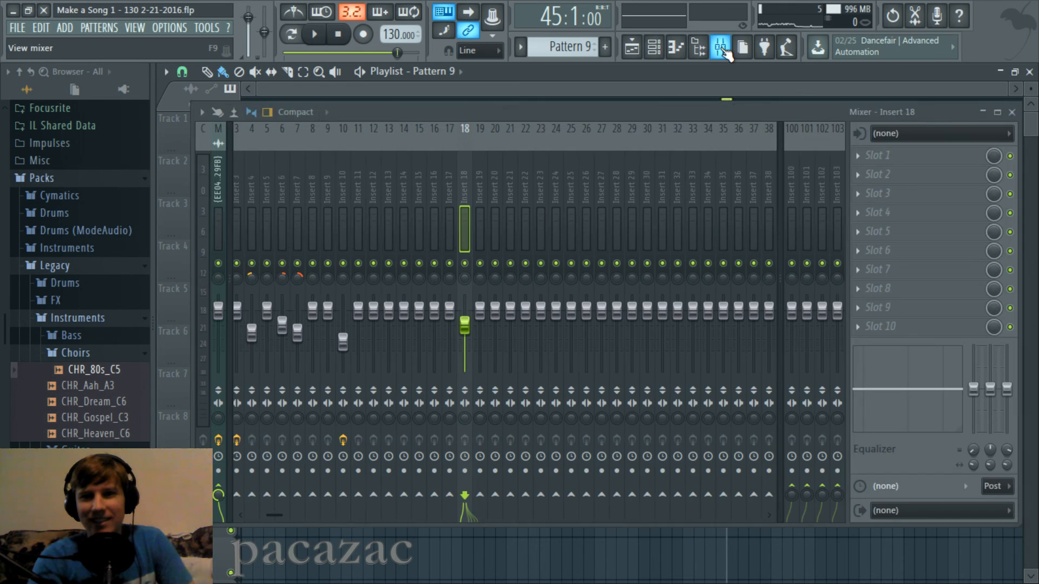
pyautogui.click(213, 212)
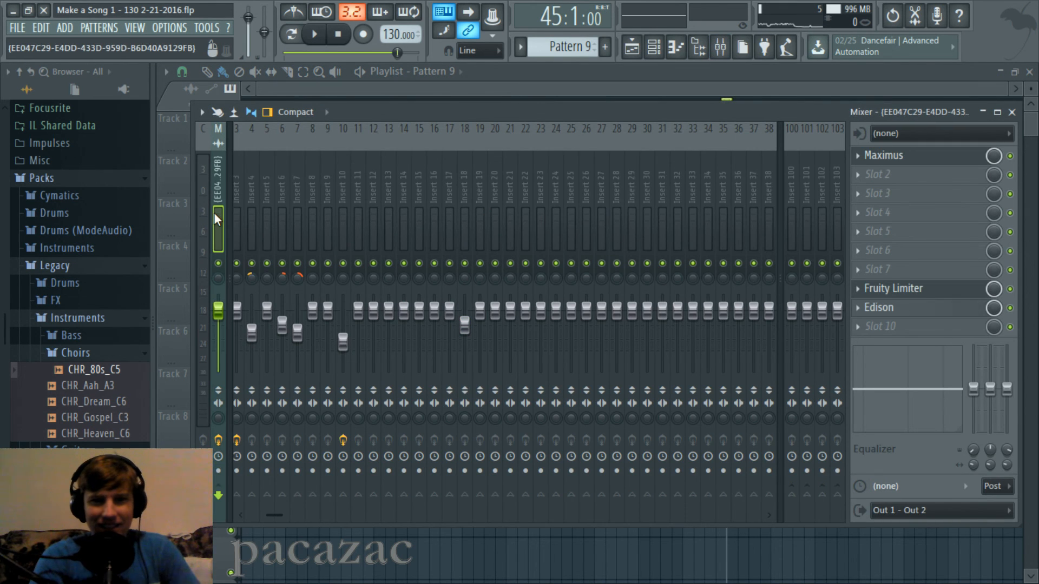
pyautogui.click(894, 310)
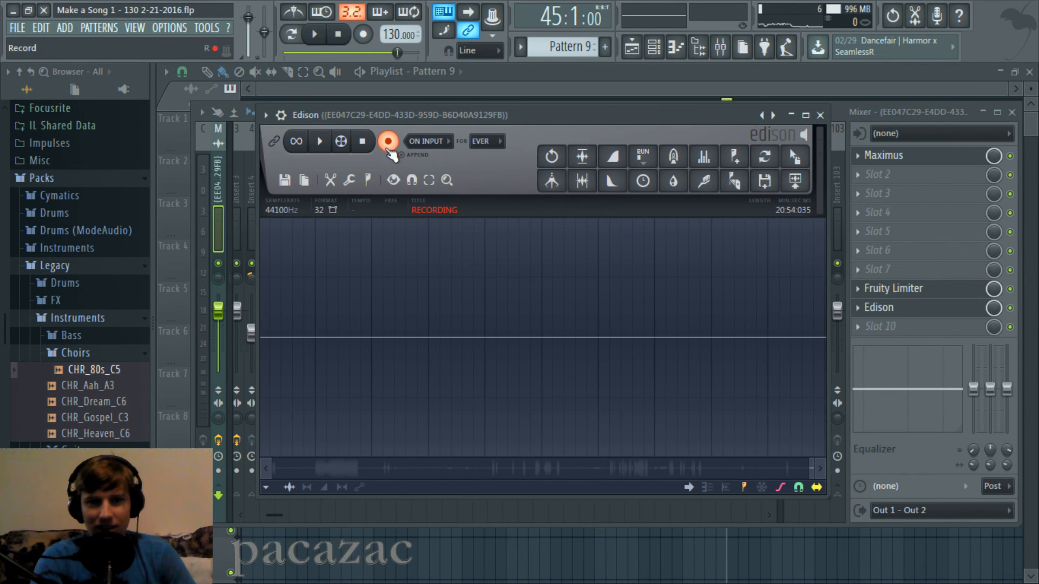